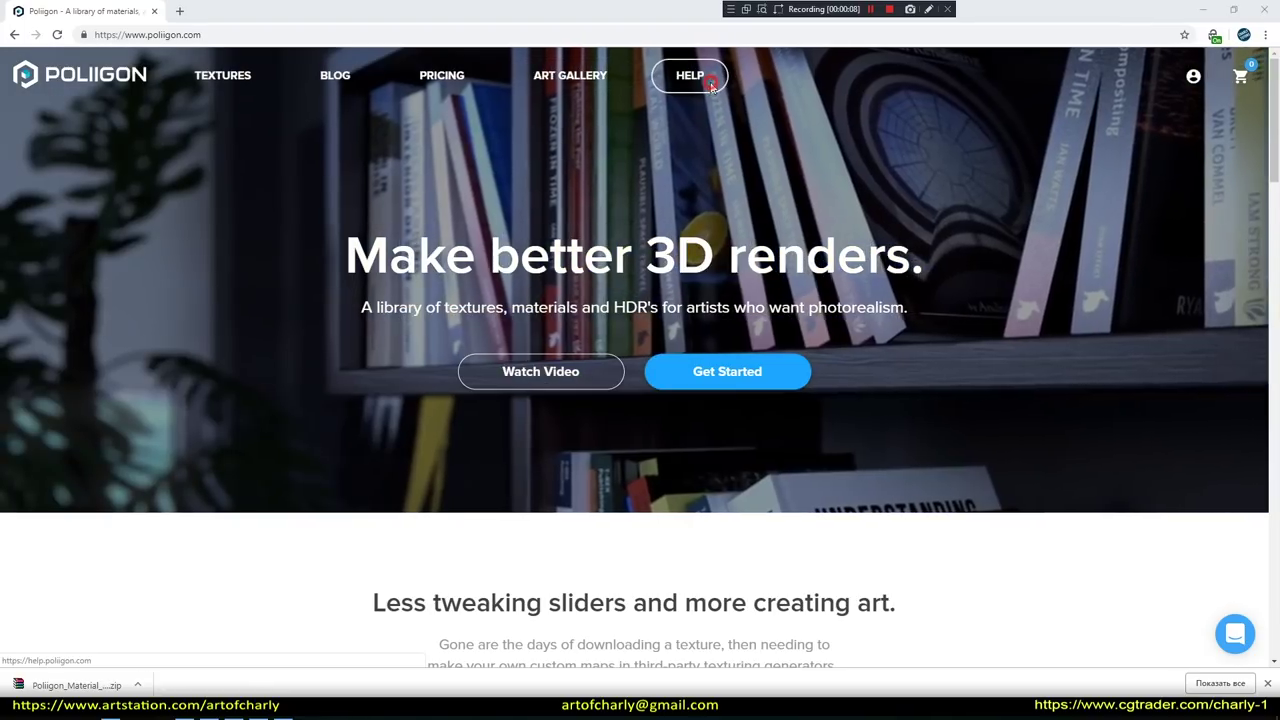
# Step: Open Poliigon Help's Tools and Add-ons article on the 3DSMax Material Converter and get its installer
pyautogui.click(711, 85)
pyautogui.click(514, 262)
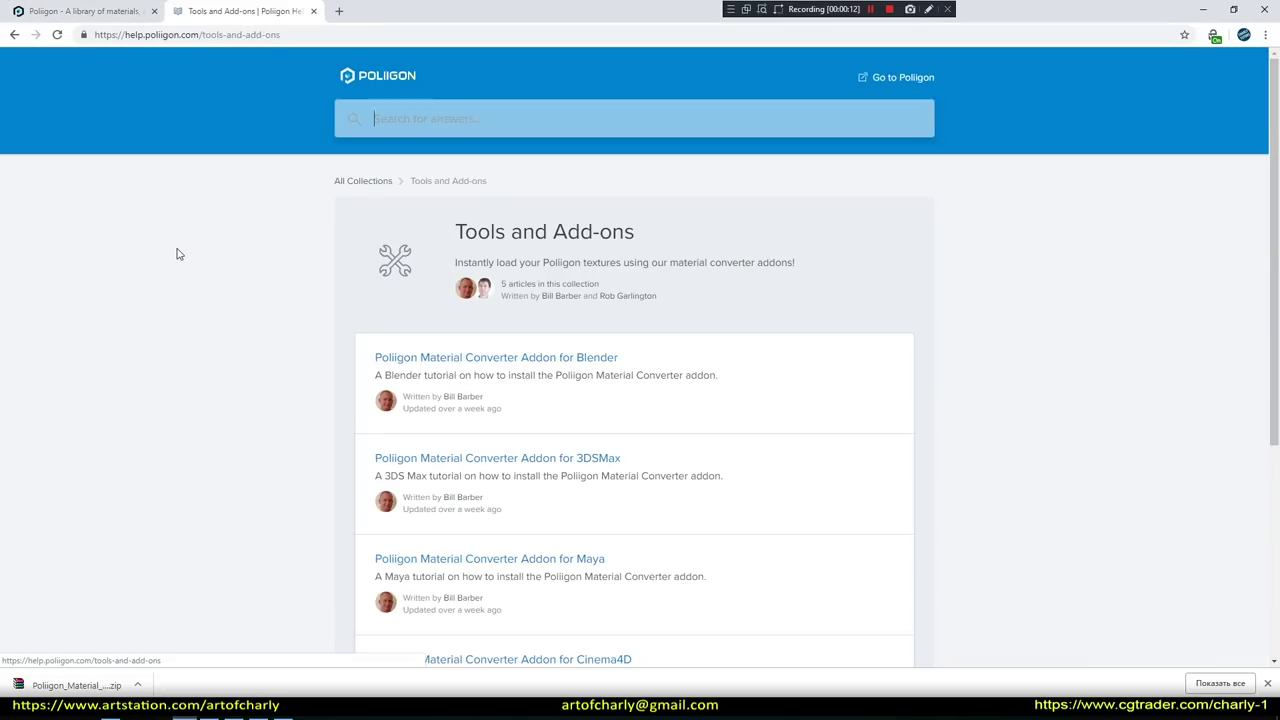
pyautogui.scroll(-1, 300, 360)
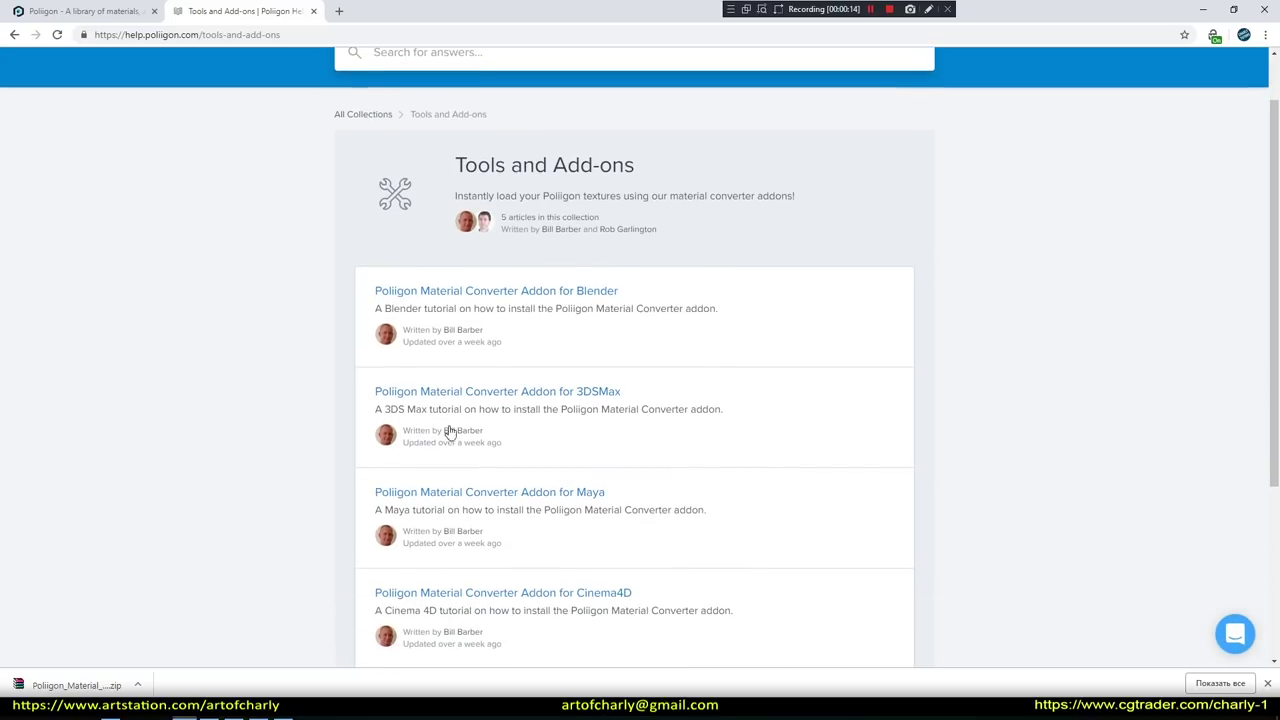
pyautogui.click(572, 398)
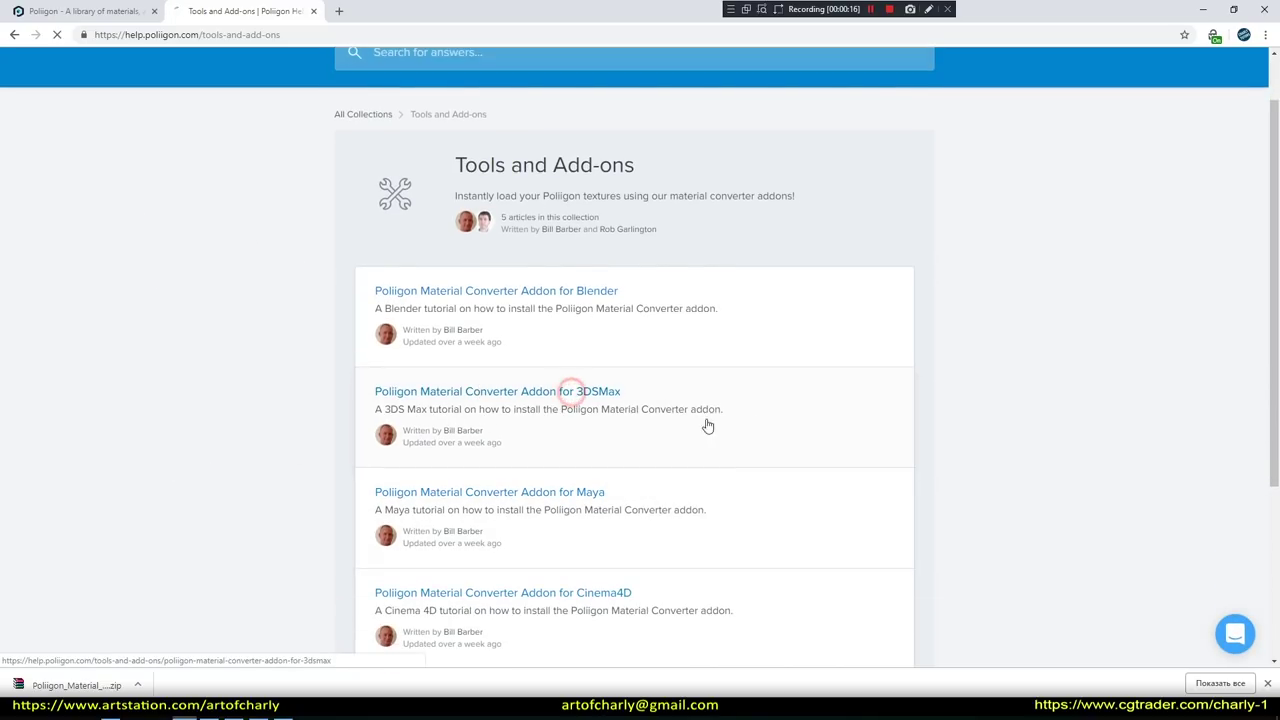
pyautogui.scroll(-1, 251, 234)
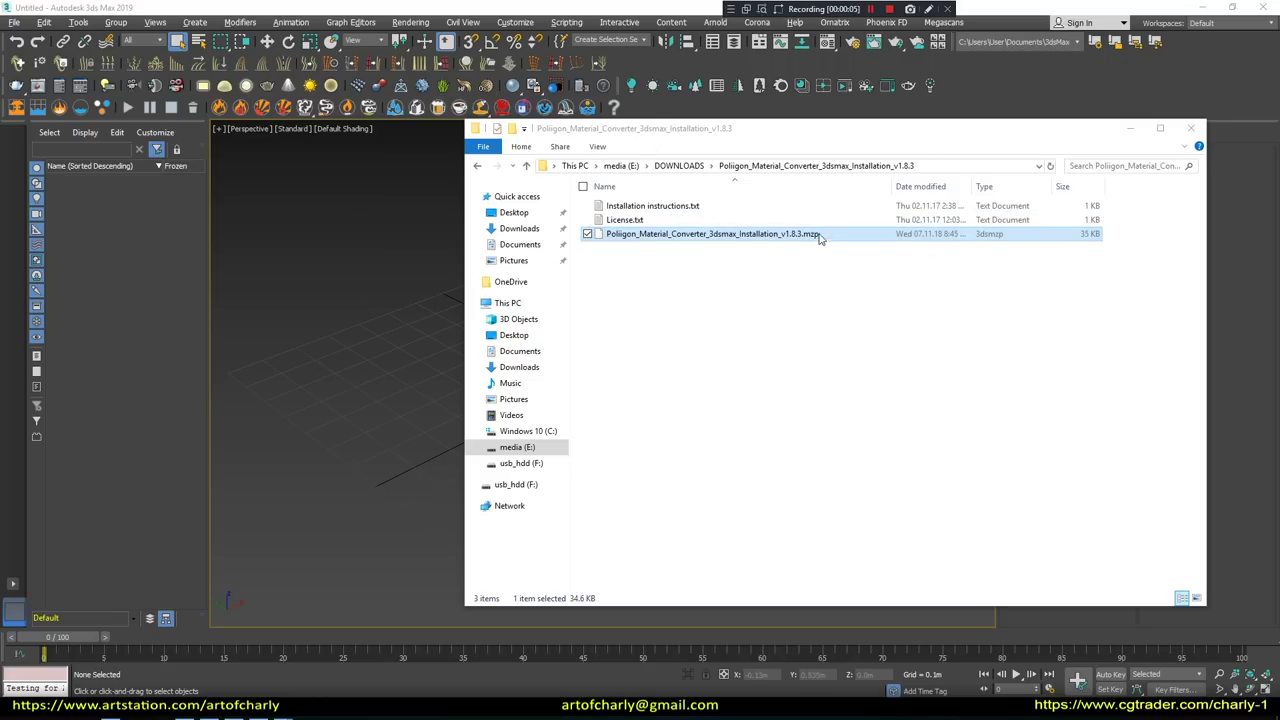
# Step: Install the Poliigon Material Converter by dragging its .mzp file into the viewport
pyautogui.moveTo(662, 240); pyautogui.dragTo(344, 340)
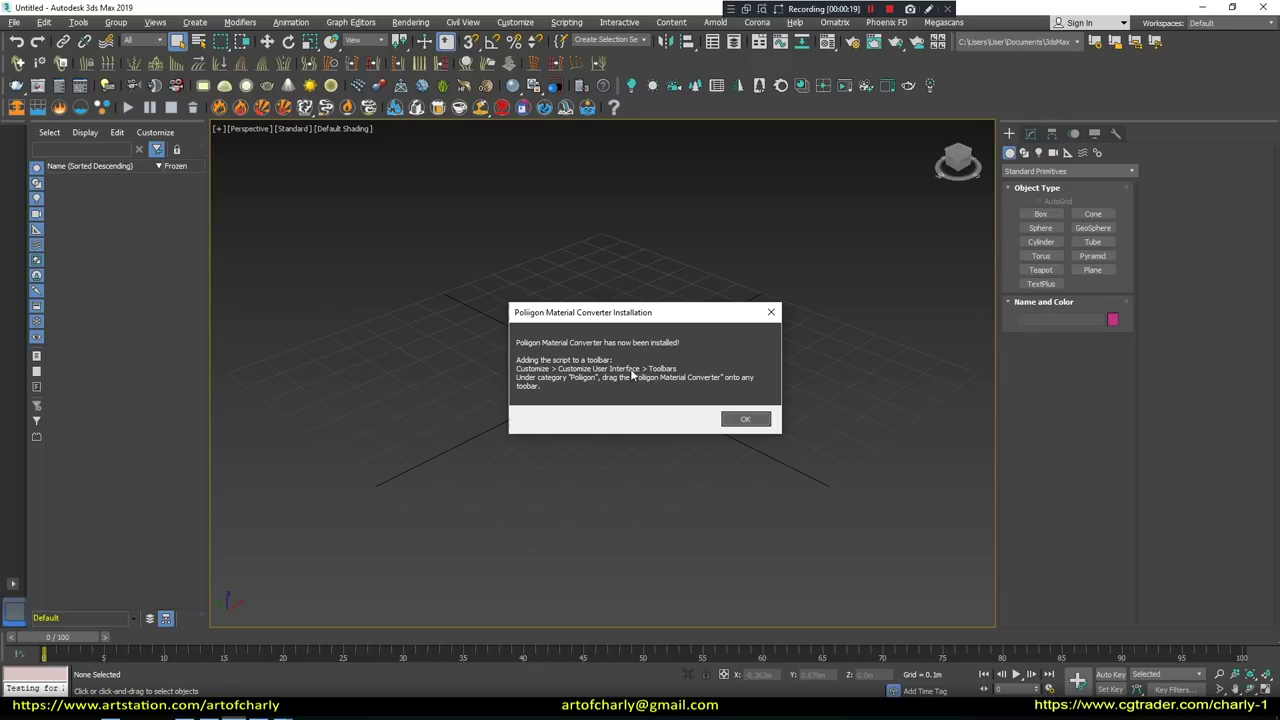
pyautogui.press('Return')
pyautogui.click(515, 22)
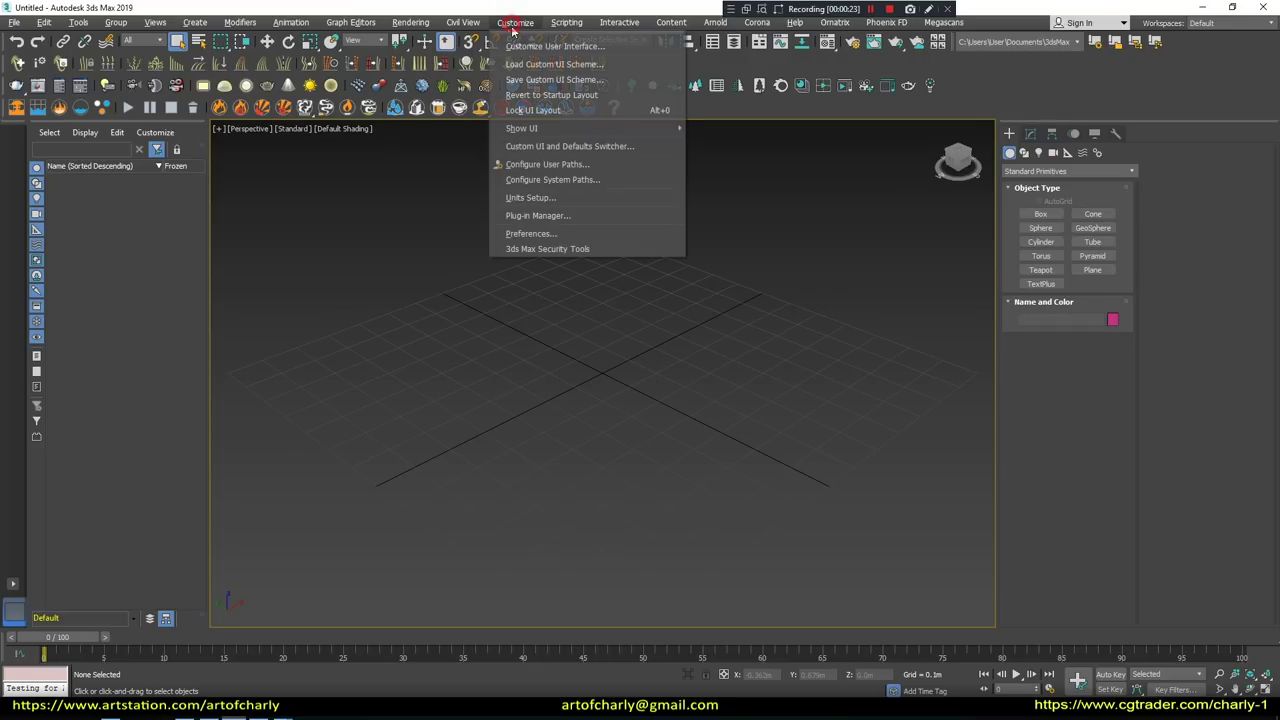
pyautogui.press('Escape')
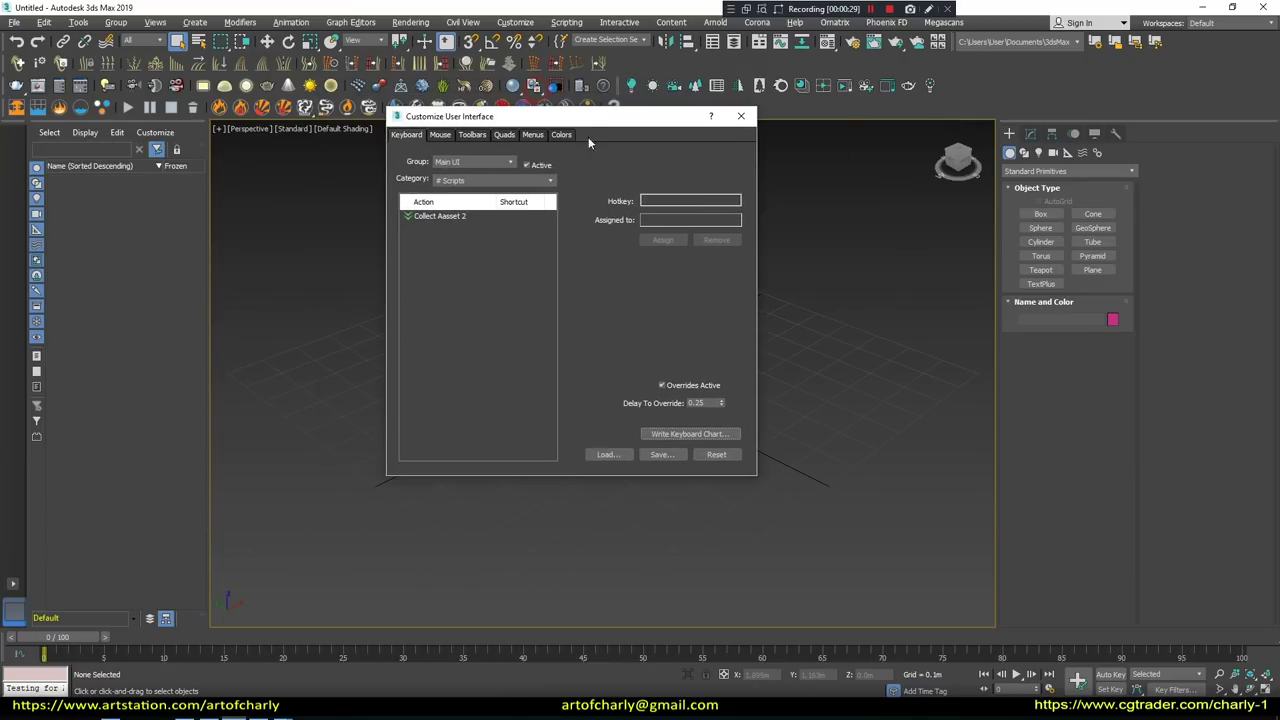
# Step: Add Poligon Material Converter from the Poligon category to the viewport quad menu
pyautogui.click(501, 135)
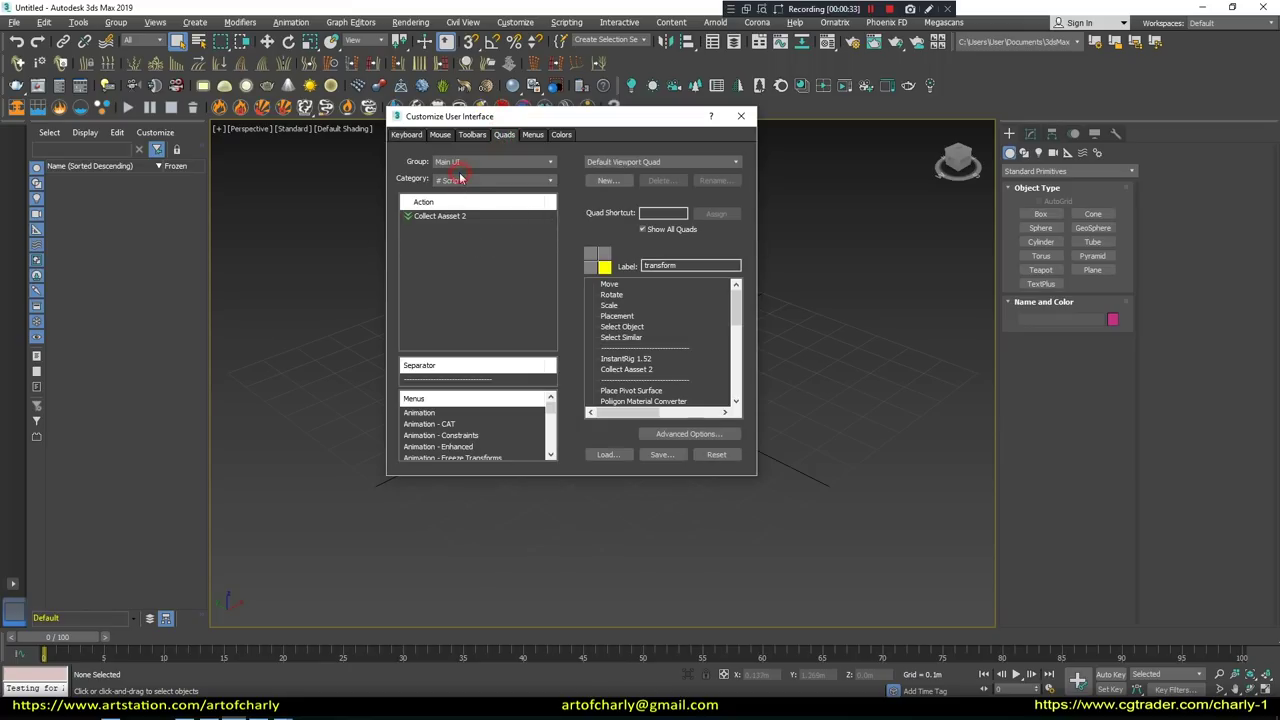
pyautogui.click(461, 178)
pyautogui.scroll(-5, 490, 260)
pyautogui.scroll(-5, 475, 300)
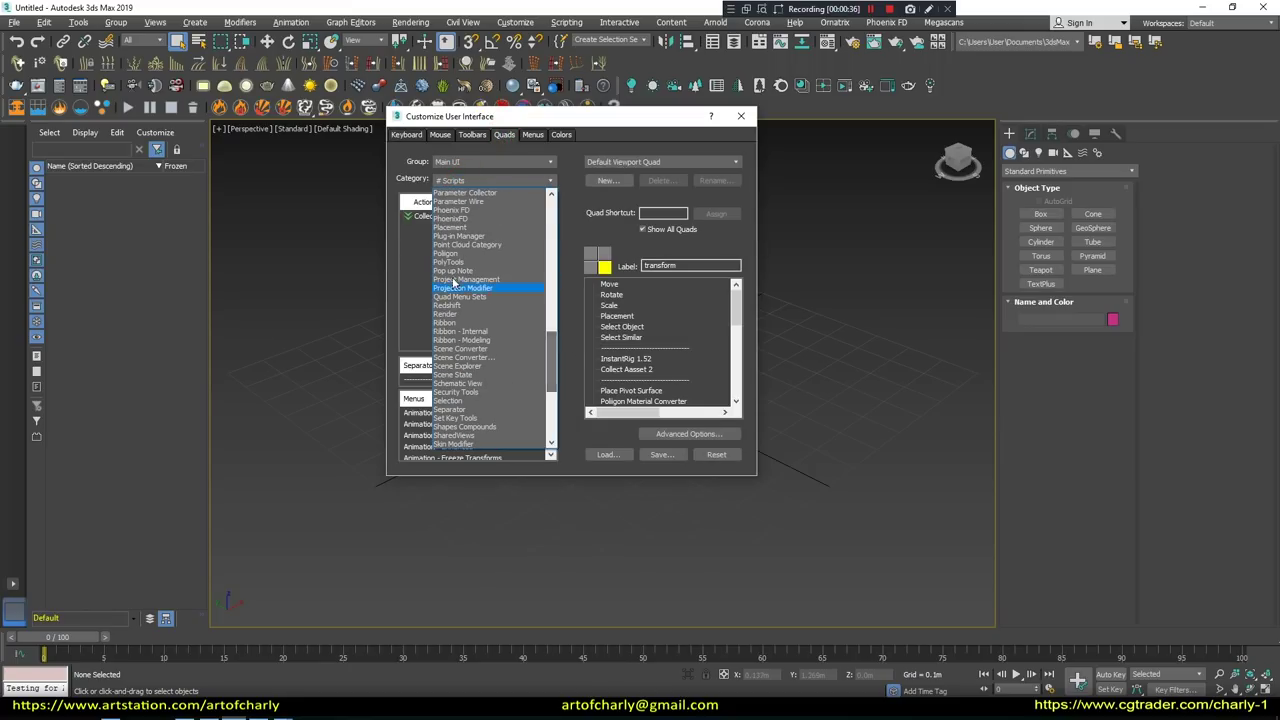
pyautogui.click(473, 326)
pyautogui.moveTo(473, 216); pyautogui.dragTo(660, 366)
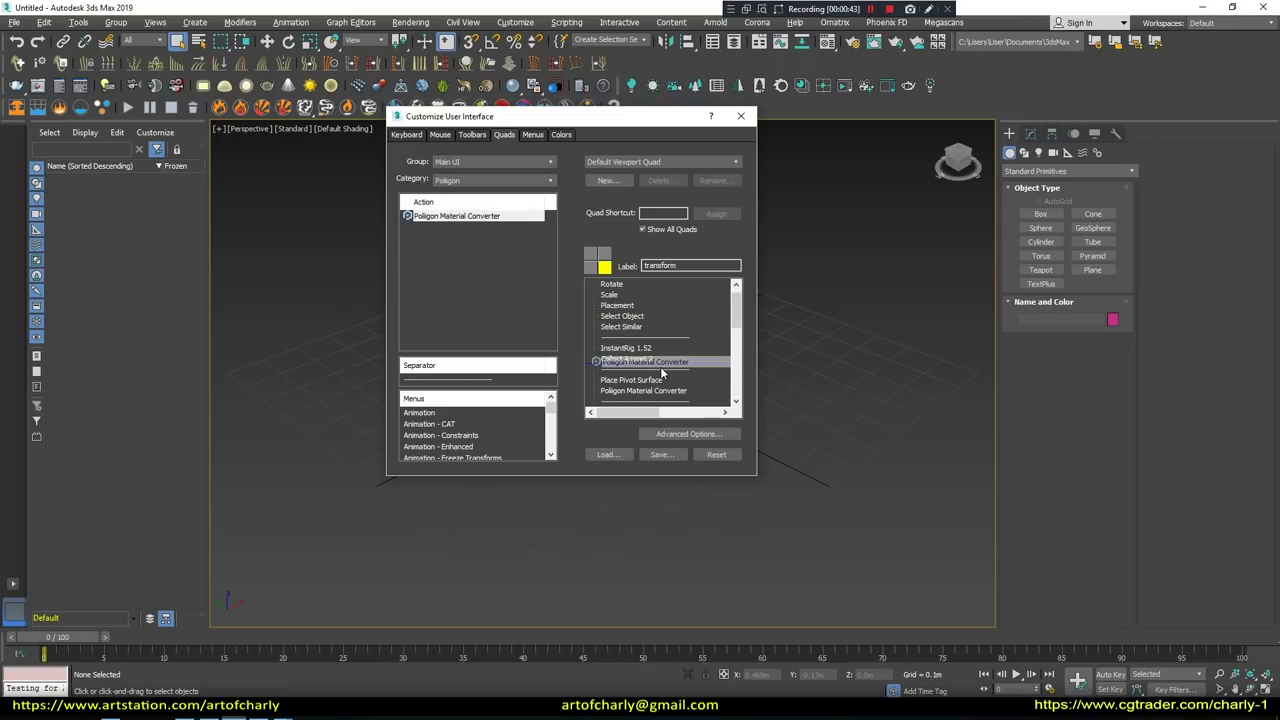
pyautogui.rightClick(590, 256)
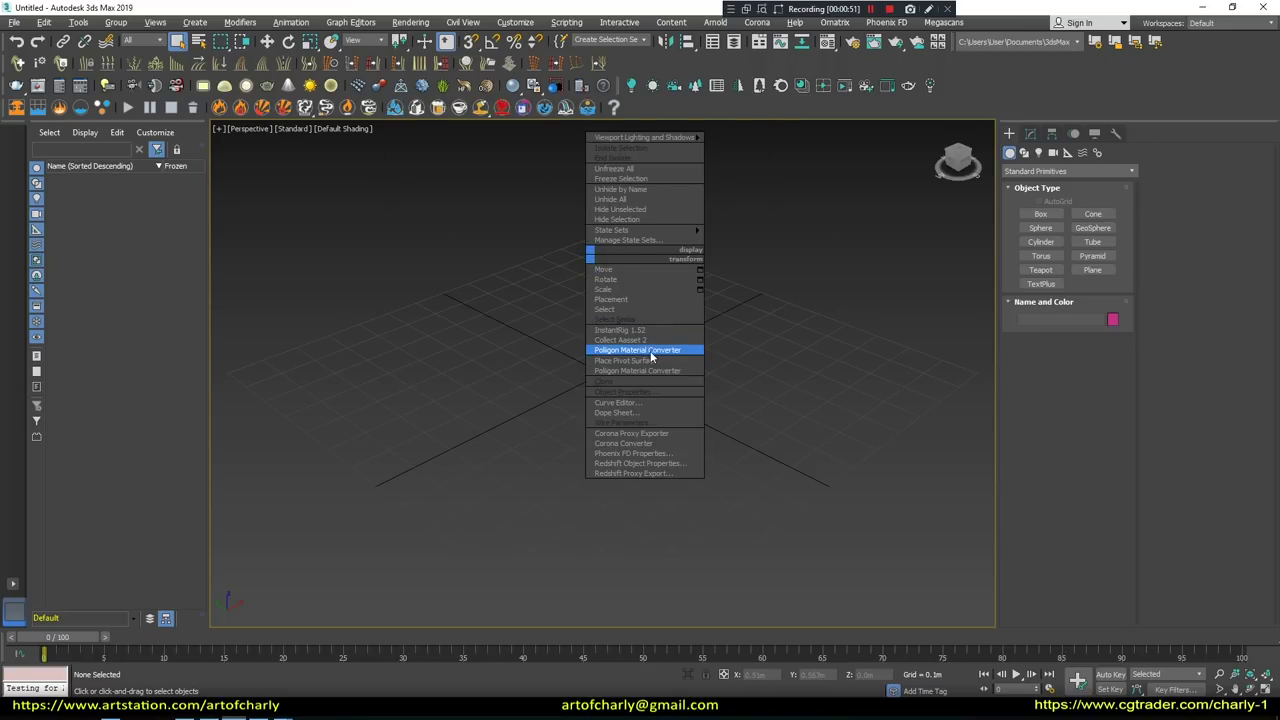
# Step: Launch Poligon Material Converter from the viewport quad menu and move its window right
pyautogui.click(800, 395)
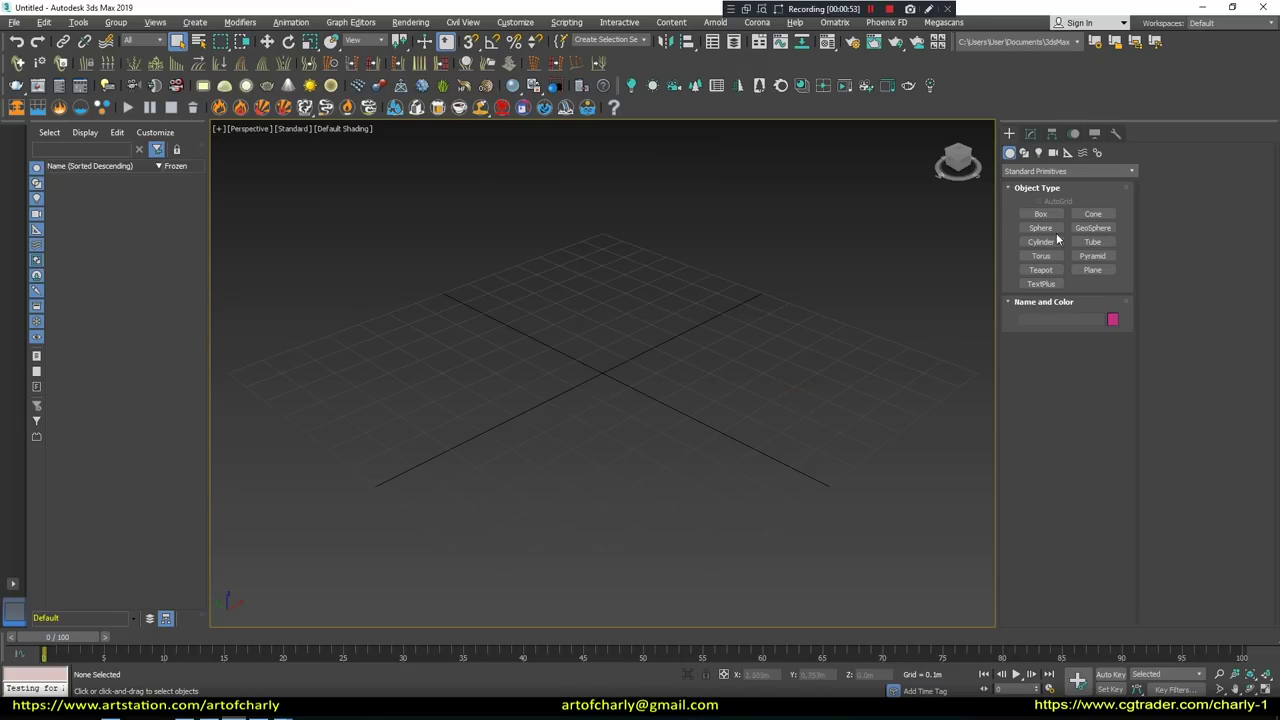
pyautogui.rightClick(799, 350)
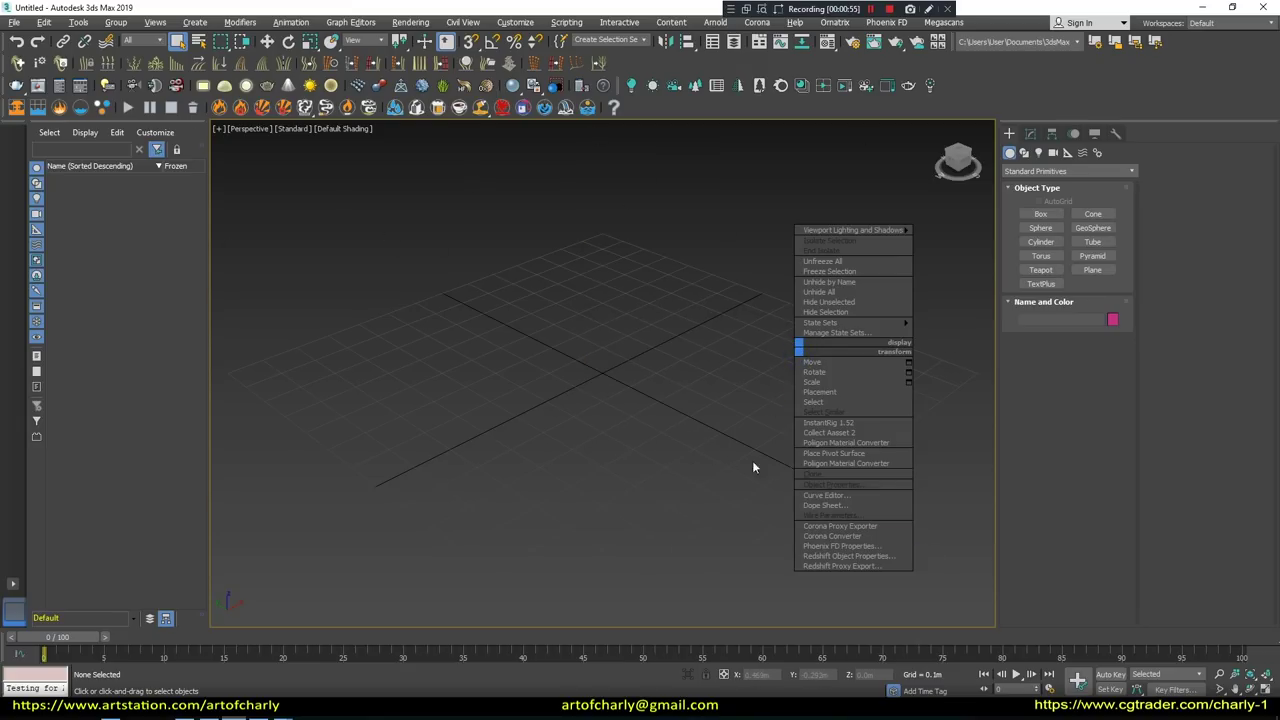
pyautogui.click(850, 442)
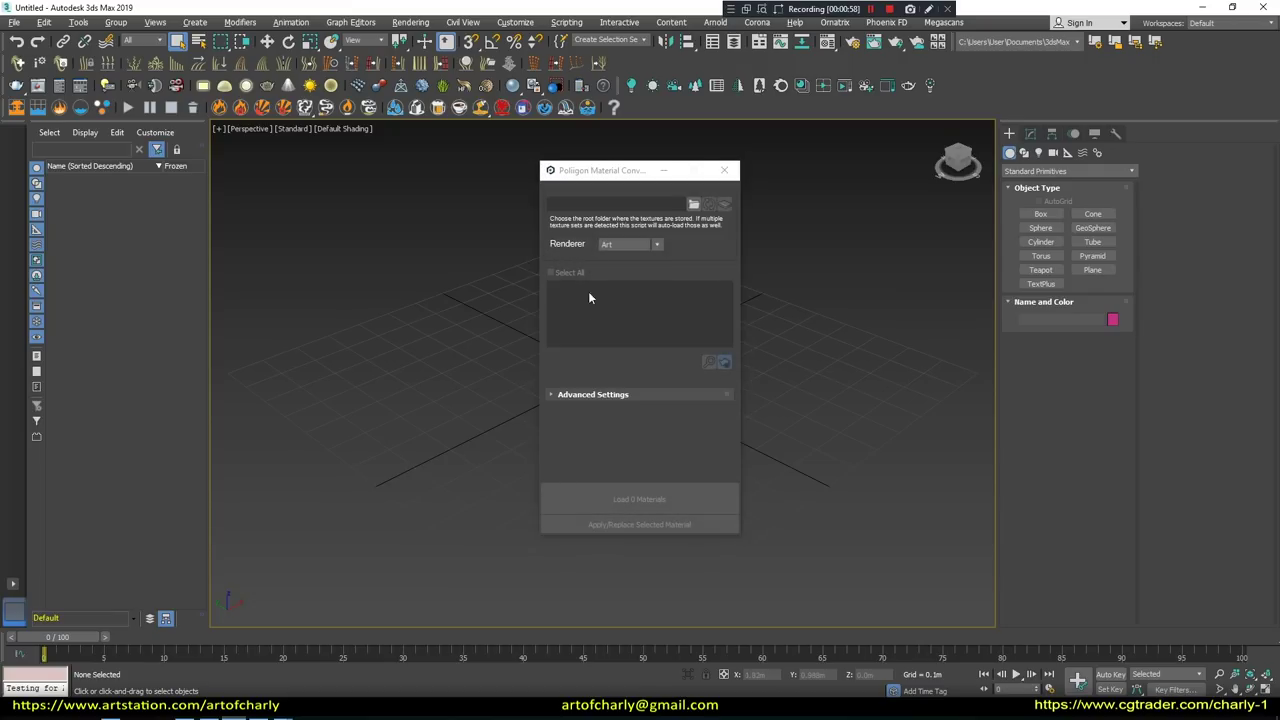
pyautogui.moveTo(598, 180)
pyautogui.mouseDown()
pyautogui.moveTo(741, 195)
pyautogui.moveTo(825, 175)
pyautogui.mouseUp()
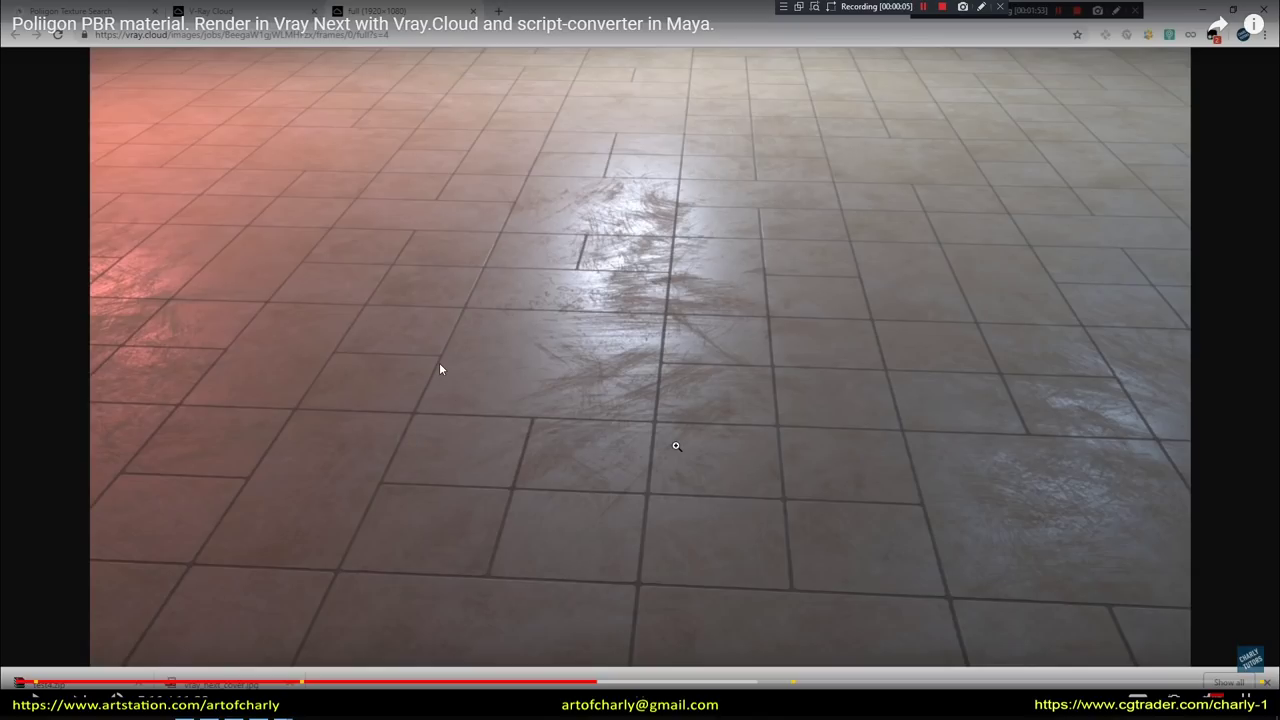
# Step: Filter the Poliigon texture library to the Wood category
pyautogui.click(307, 357)
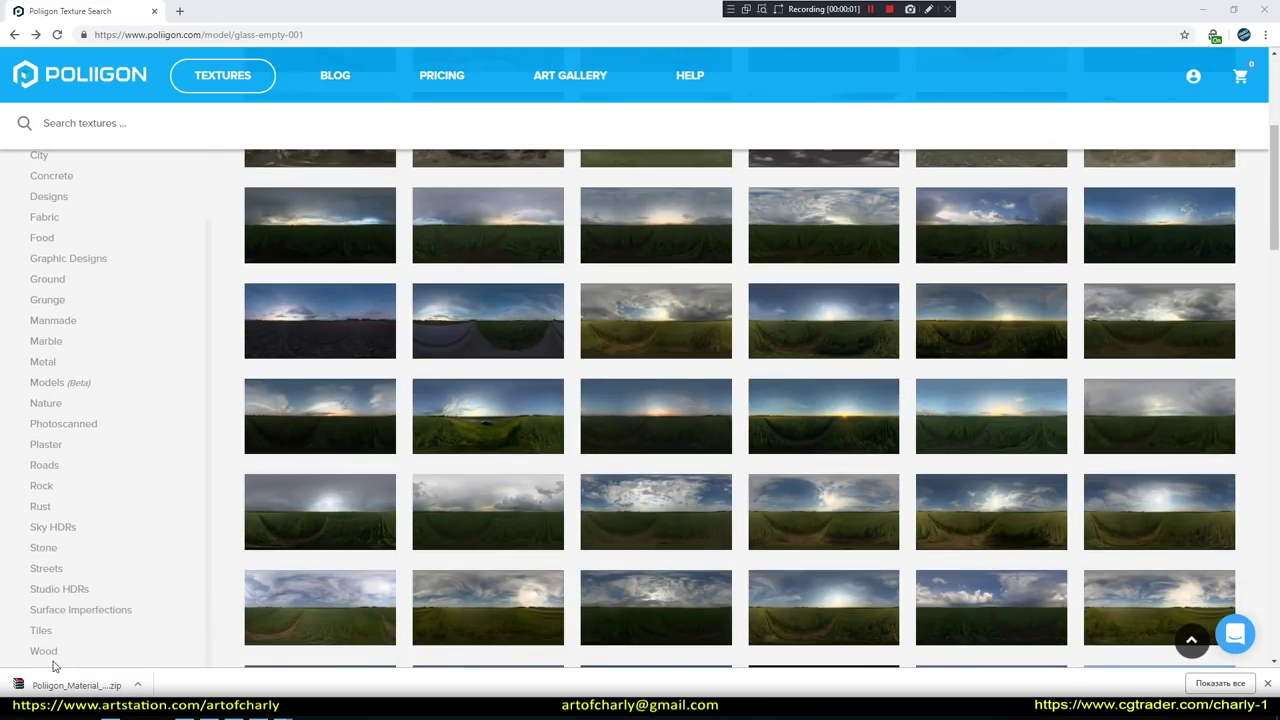
pyautogui.click(40, 651)
pyautogui.scroll(-3, 390, 355)
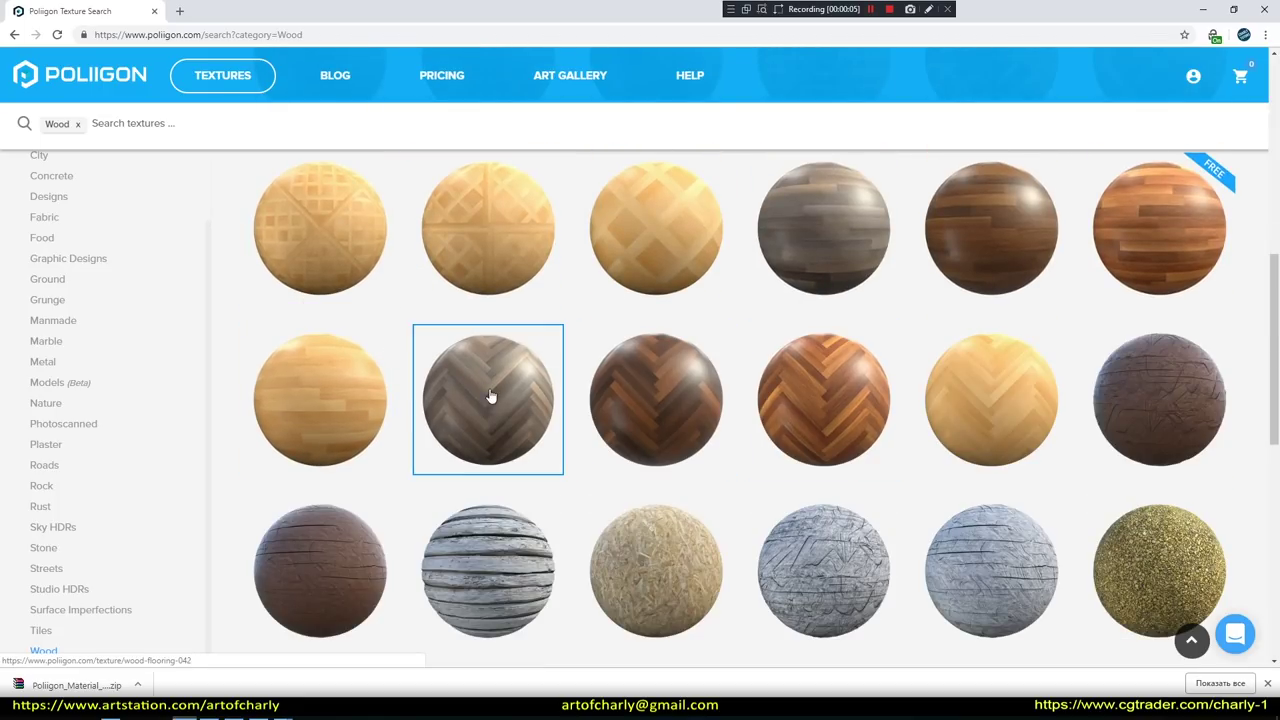
# Step: Open Wood Fine Dark 001 and inspect it in the cube, flat and 3D sphere previews
pyautogui.scroll(-3, 488, 395)
pyautogui.scroll(-3, 490, 396)
pyautogui.moveTo(488, 313)
pyautogui.click(843, 305)
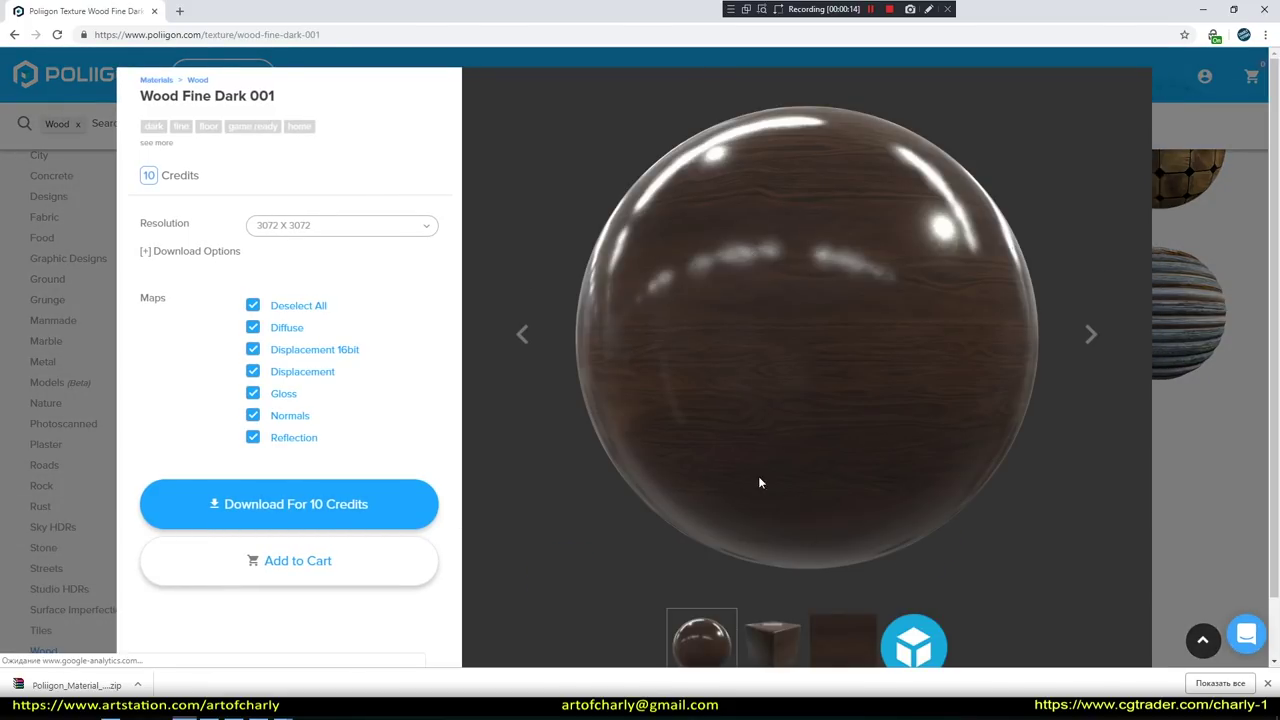
pyautogui.click(773, 648)
pyautogui.click(825, 648)
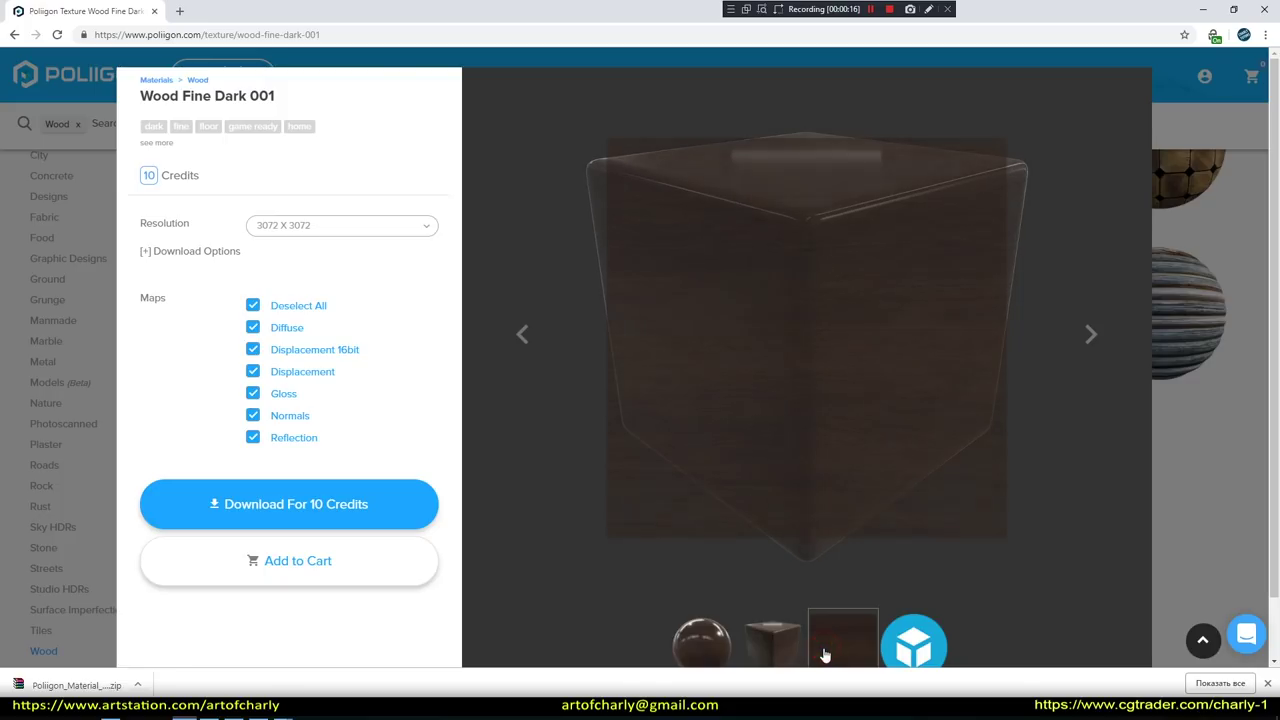
pyautogui.click(773, 640)
pyautogui.click(913, 645)
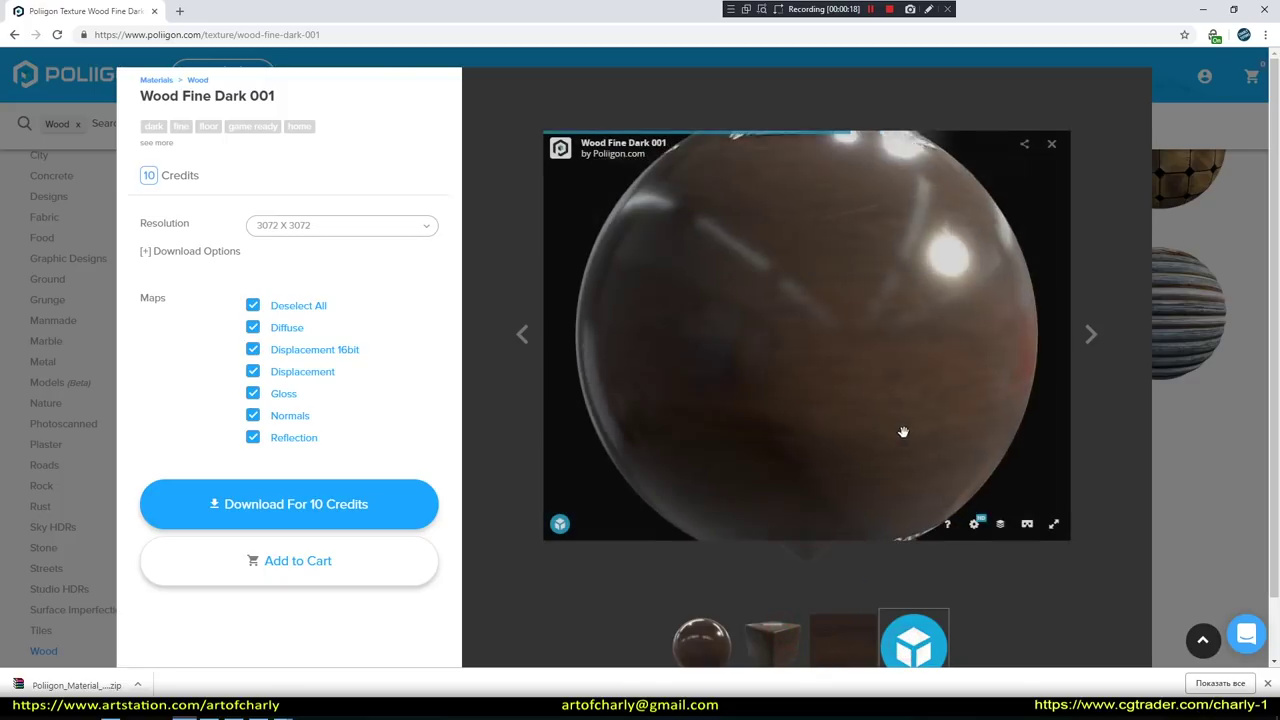
pyautogui.moveTo(851, 296); pyautogui.dragTo(775, 450)
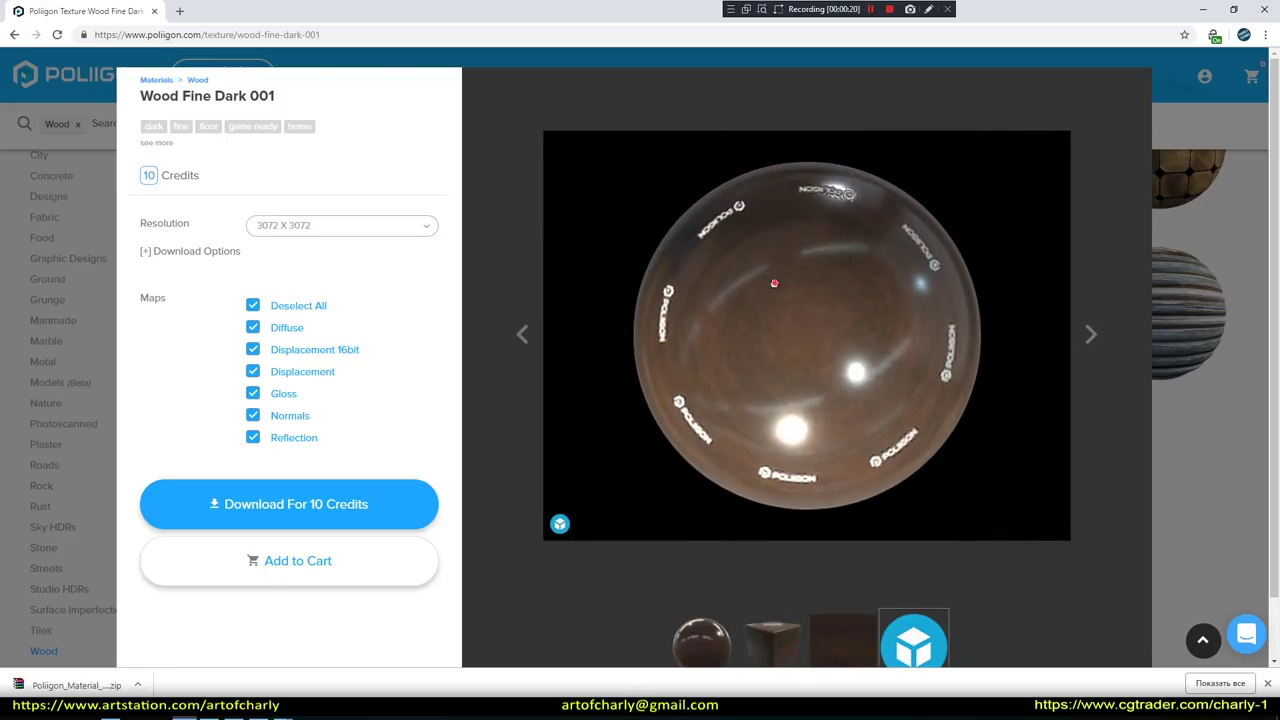
pyautogui.moveTo(749, 374); pyautogui.dragTo(851, 200)
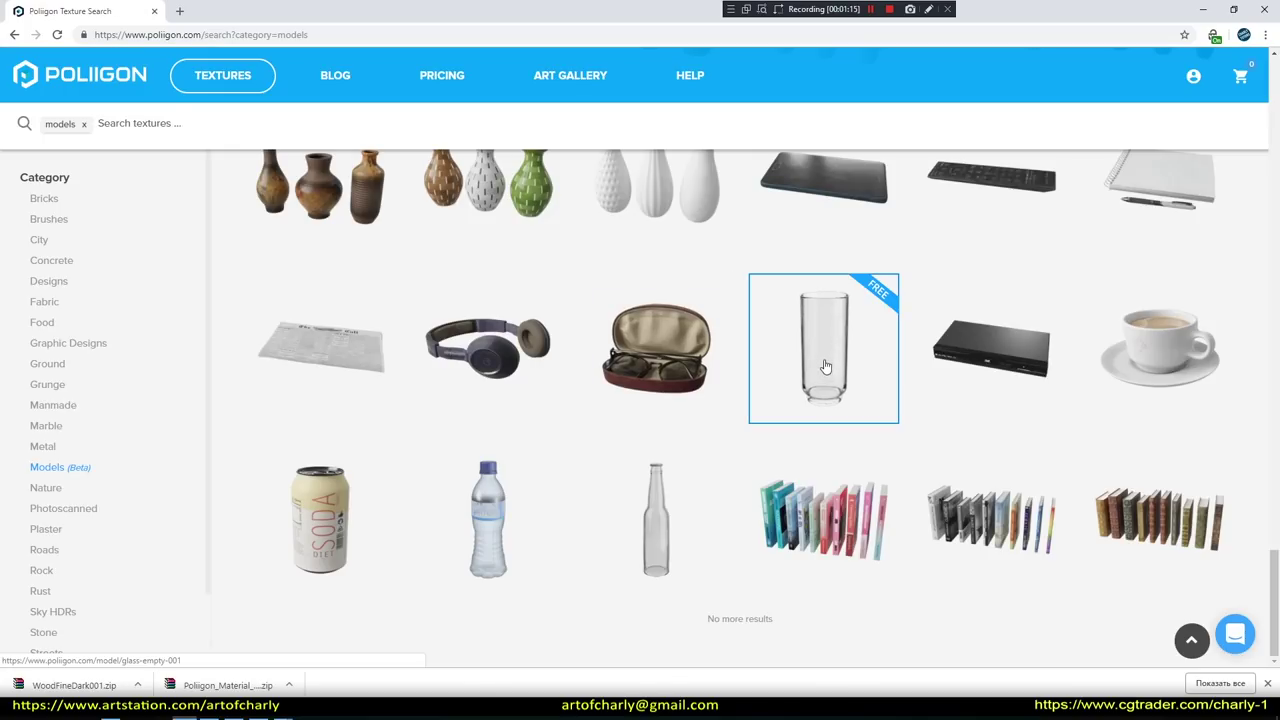
# Step: Open Glass Empty 001 and set its download to 3dsMax with Corona as the only renderer
pyautogui.click(825, 353)
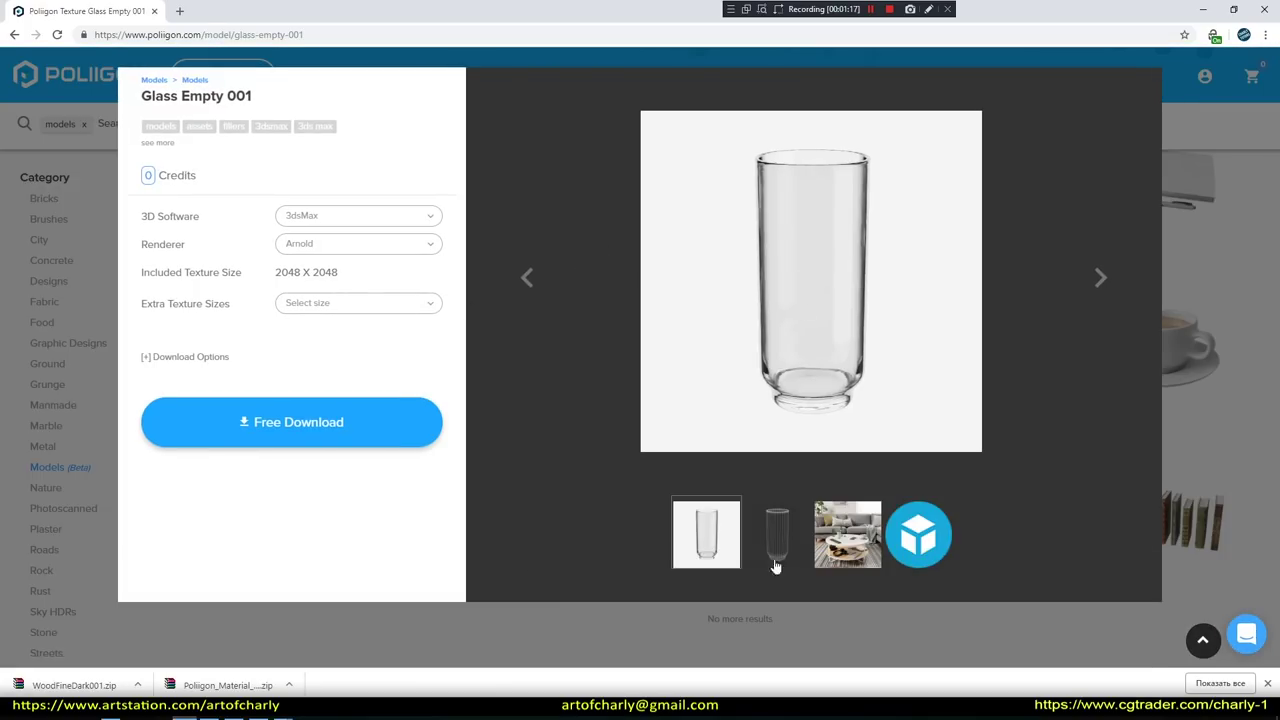
pyautogui.click(770, 535)
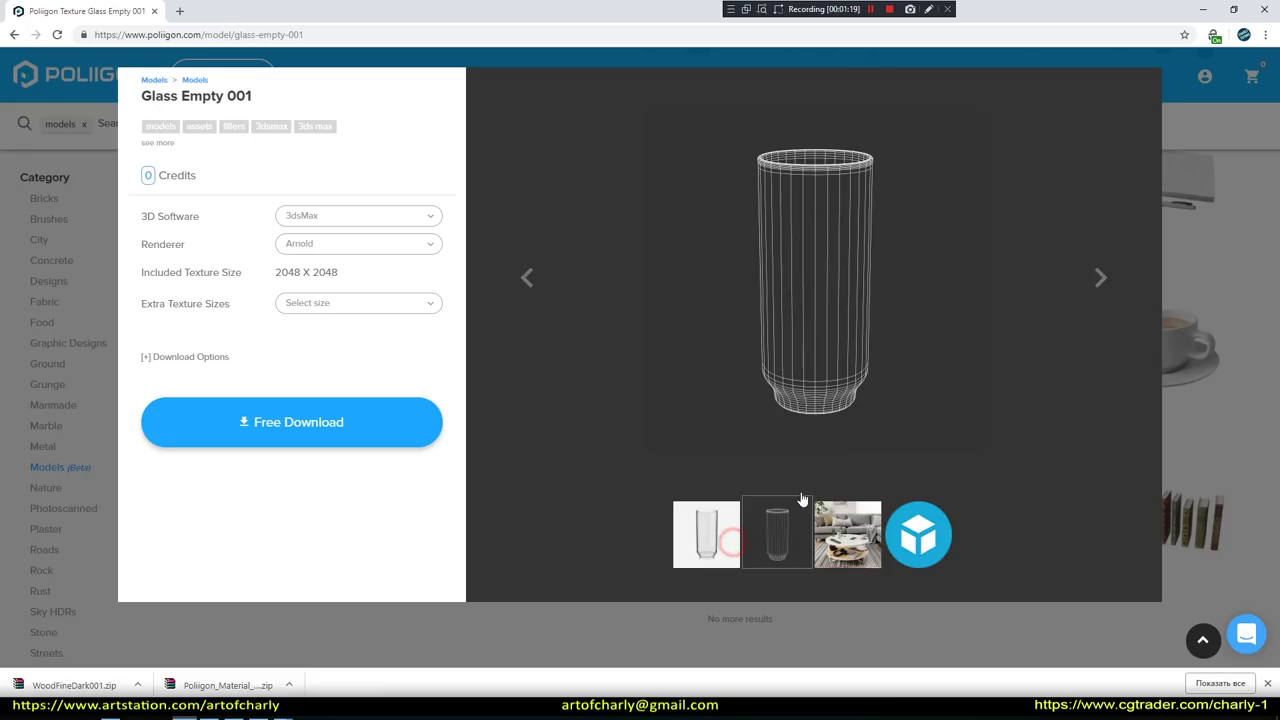
pyautogui.click(708, 550)
pyautogui.click(334, 215)
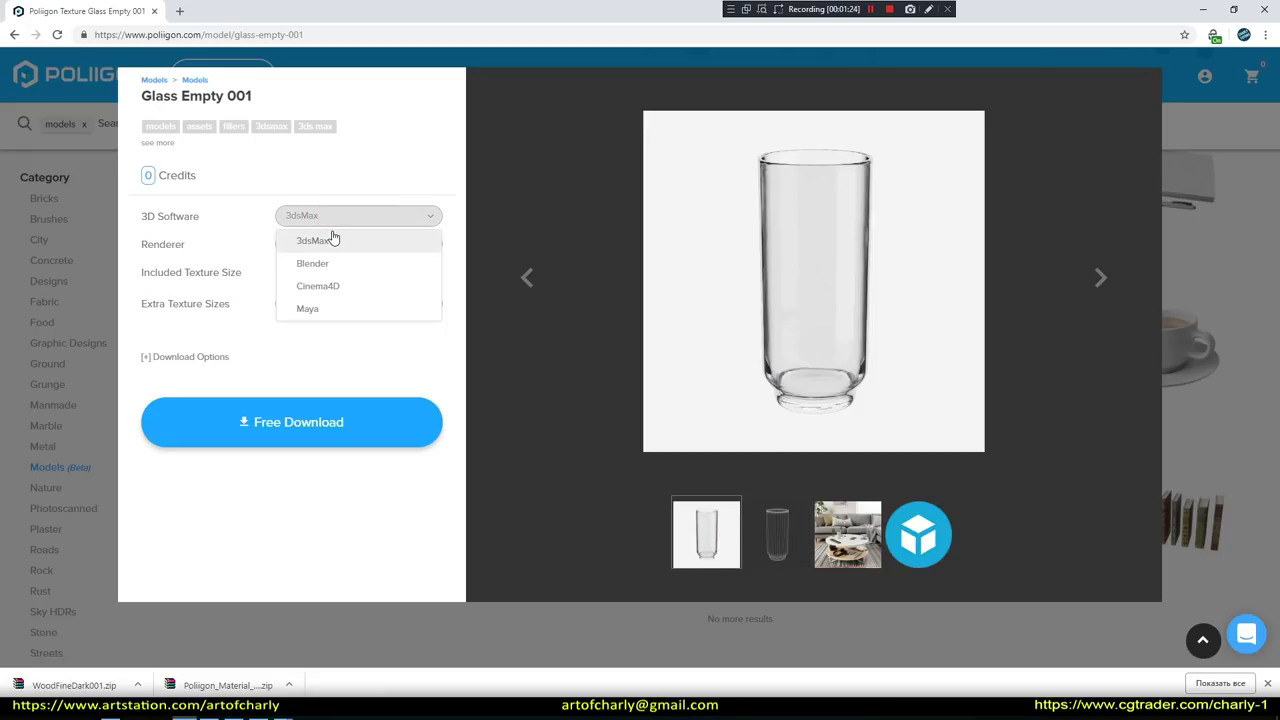
pyautogui.click(333, 238)
pyautogui.click(339, 247)
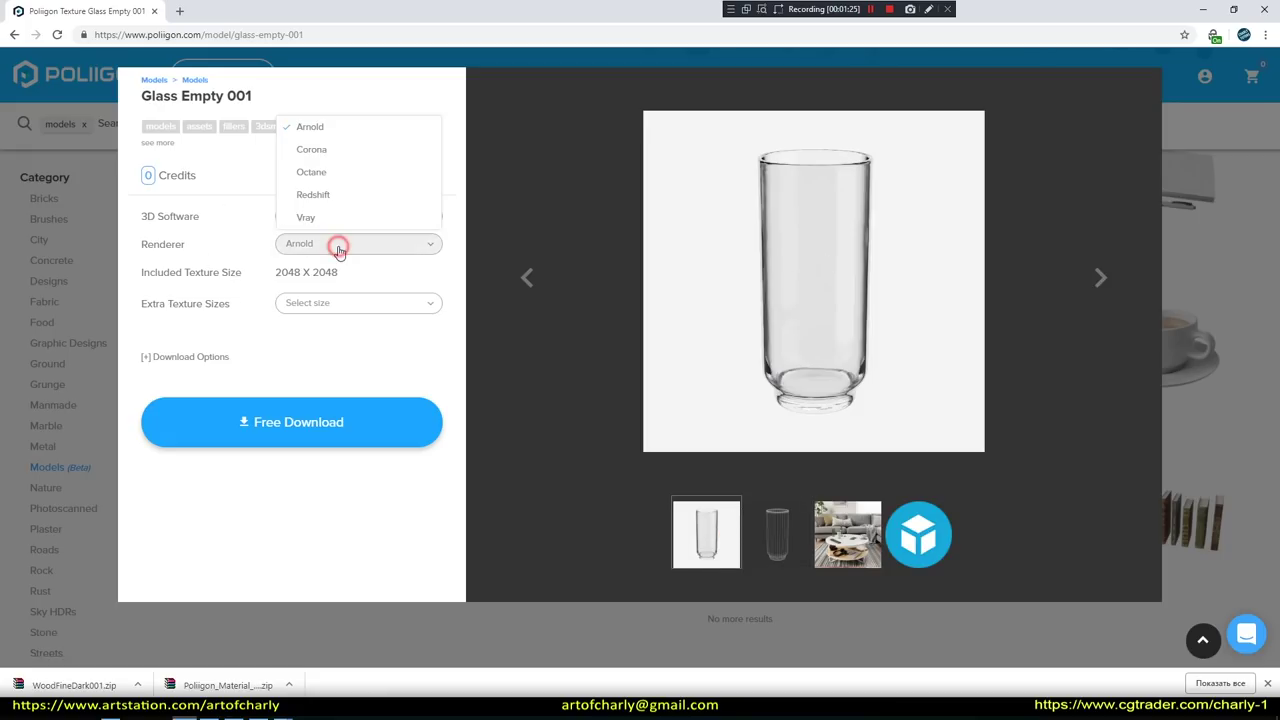
pyautogui.click(338, 149)
pyautogui.click(388, 340)
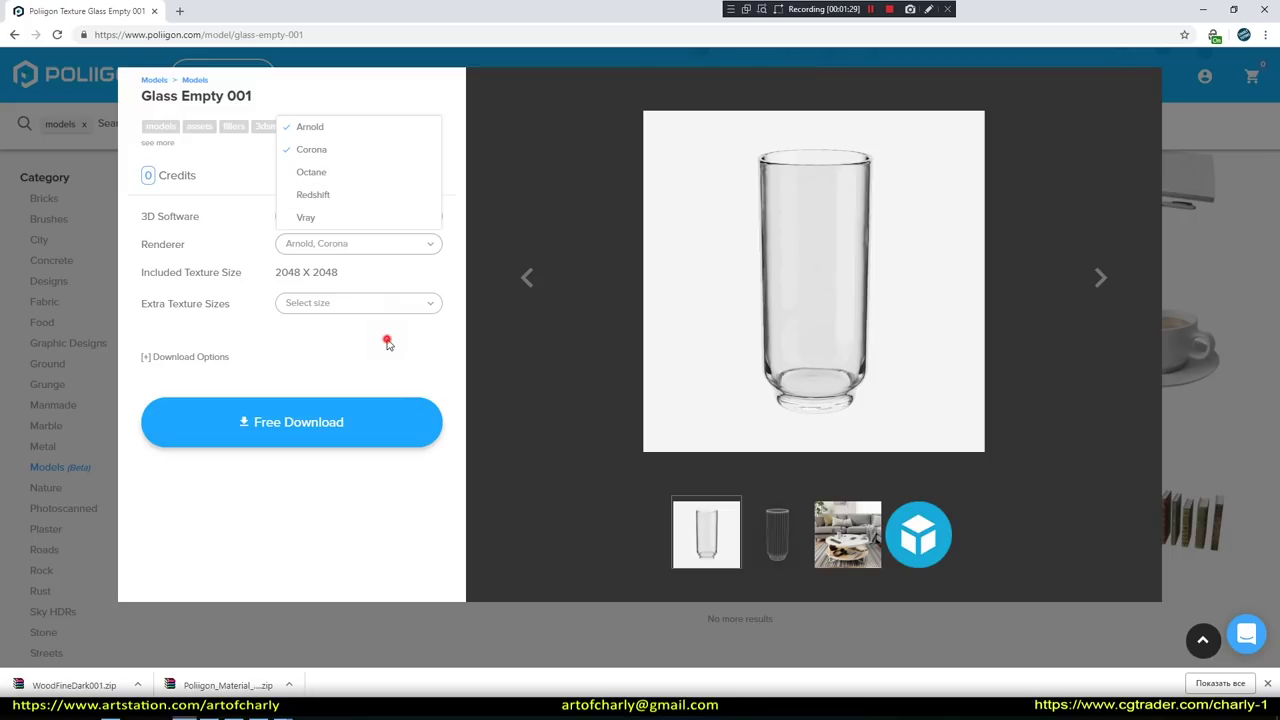
pyautogui.click(355, 246)
pyautogui.click(306, 130)
pyautogui.click(381, 355)
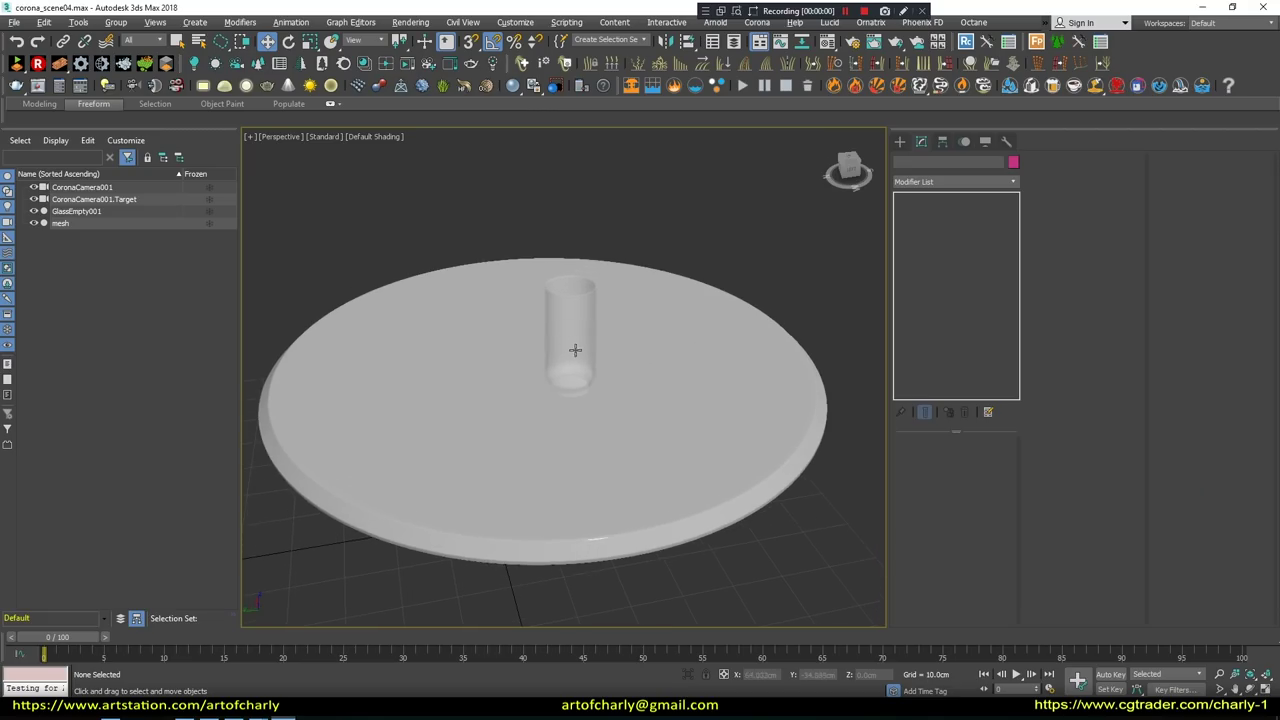
# Step: Orbit to a side view of the plate and glass and launch the Poliigon Material Converter
pyautogui.moveTo(574, 351)
pyautogui.keyDown('alt'); pyautogui.mouseDown(button='middle')
pyautogui.moveTo(577, 325)
pyautogui.moveTo(589, 357)
pyautogui.moveTo(574, 391)
pyautogui.mouseUp(button='middle'); pyautogui.keyUp('alt')
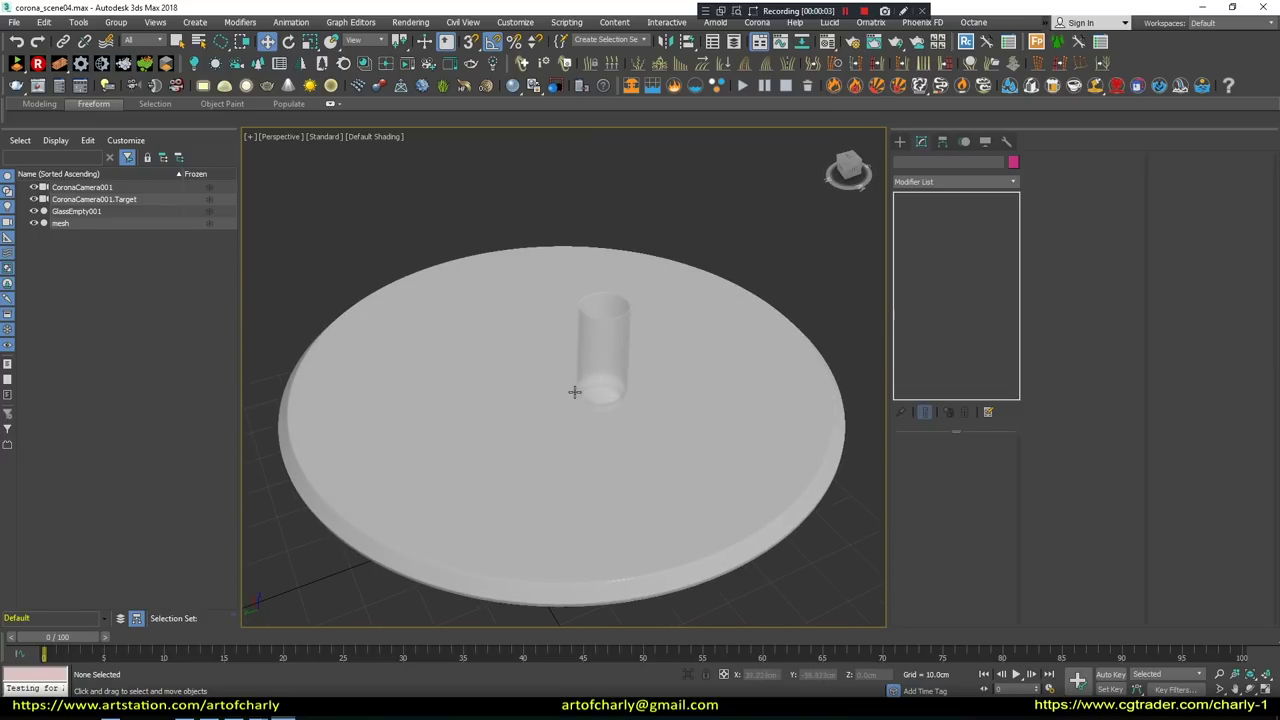
pyautogui.keyDown('alt'); pyautogui.moveTo(530, 452); pyautogui.dragTo(418, 357, button='middle'); pyautogui.keyUp('alt')
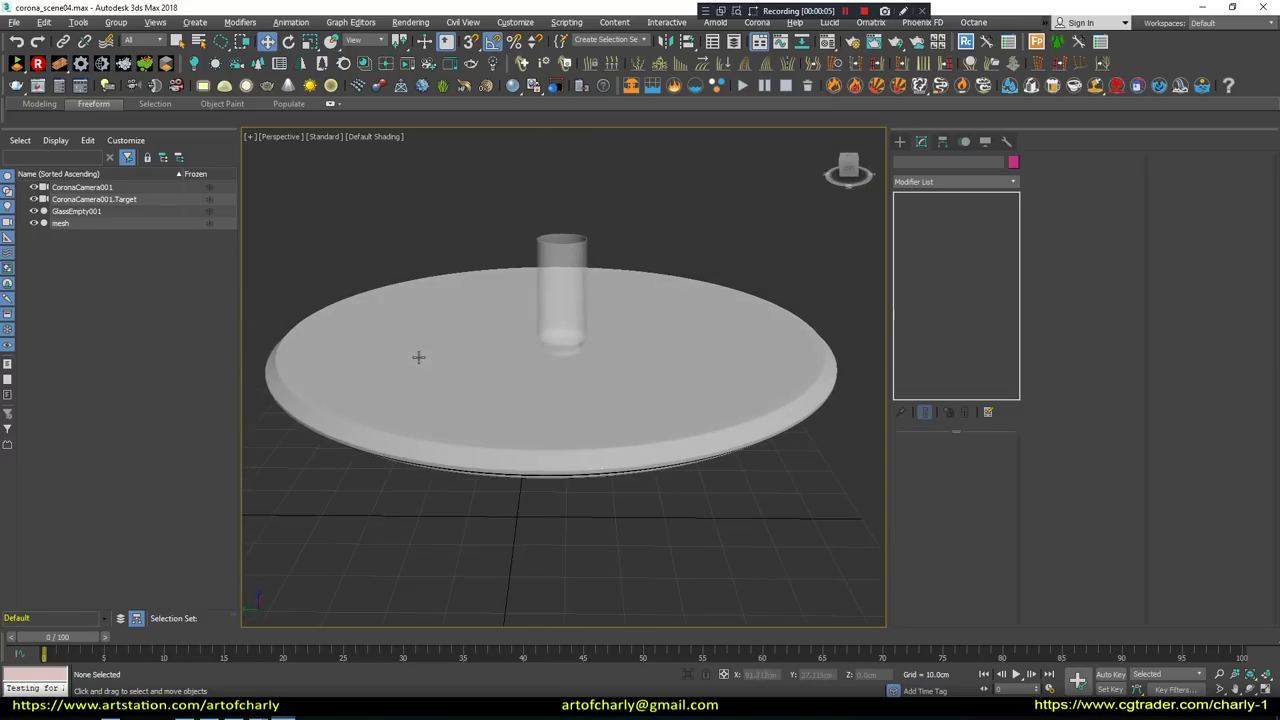
pyautogui.moveTo(565, 235)
pyautogui.keyDown('alt'); pyautogui.mouseDown(button='middle')
pyautogui.moveTo(585, 282)
pyautogui.moveTo(578, 324)
pyautogui.moveTo(534, 326)
pyautogui.moveTo(606, 349)
pyautogui.moveTo(551, 343)
pyautogui.moveTo(676, 285)
pyautogui.mouseUp(button='middle'); pyautogui.keyUp('alt')
pyautogui.rightClick(705, 249)
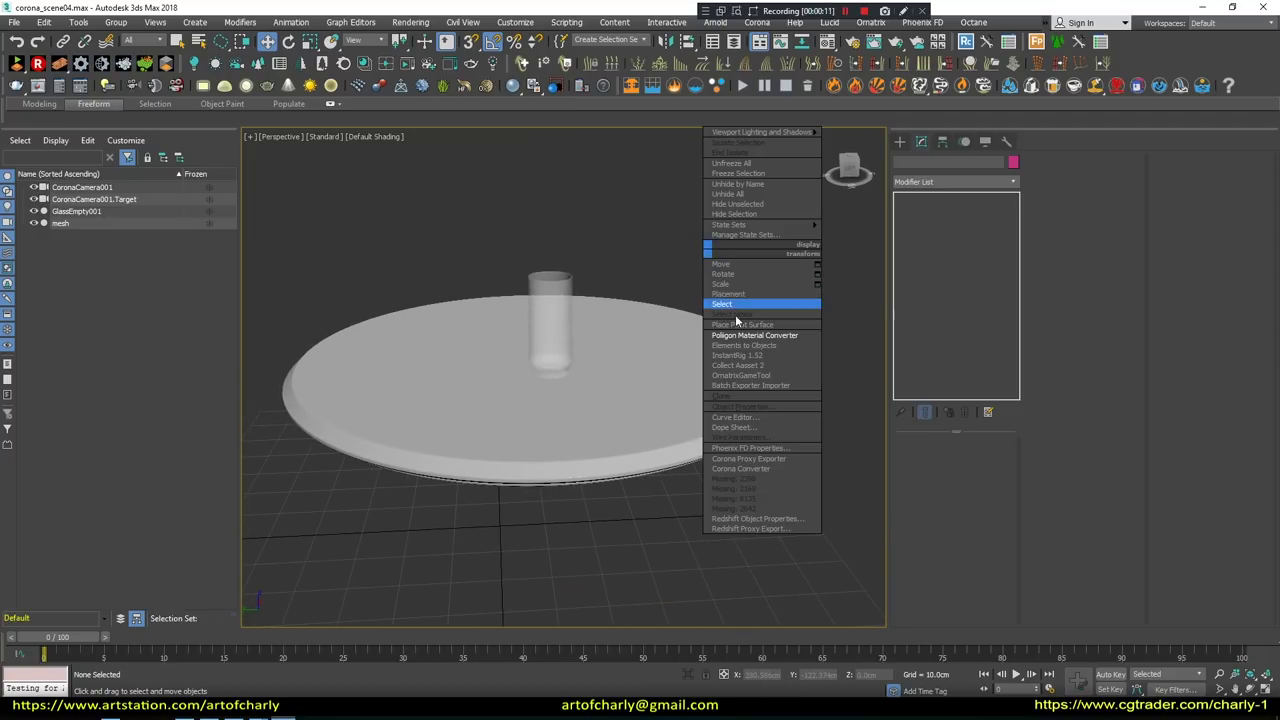
pyautogui.click(752, 338)
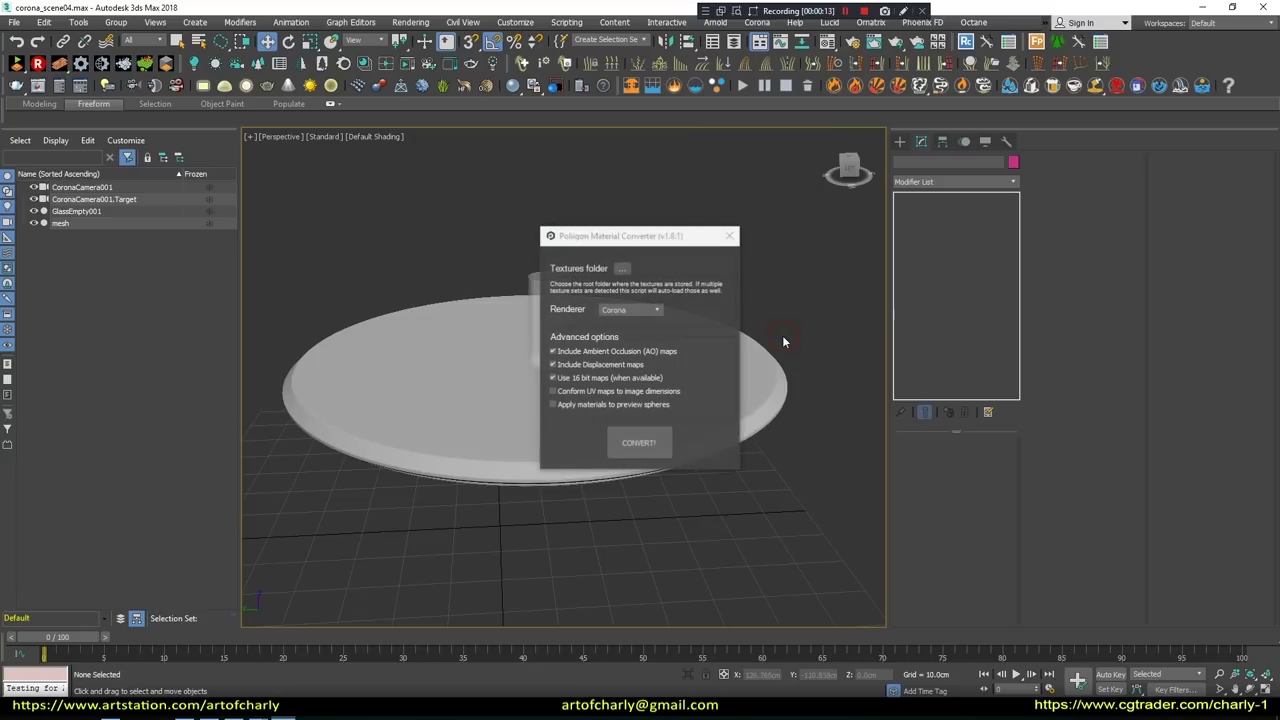
pyautogui.moveTo(605, 240); pyautogui.dragTo(706, 243)
# Step: Convert the downloaded textures folder into Corona materials and confirm all materials loaded
pyautogui.click(721, 267)
pyautogui.click(654, 488)
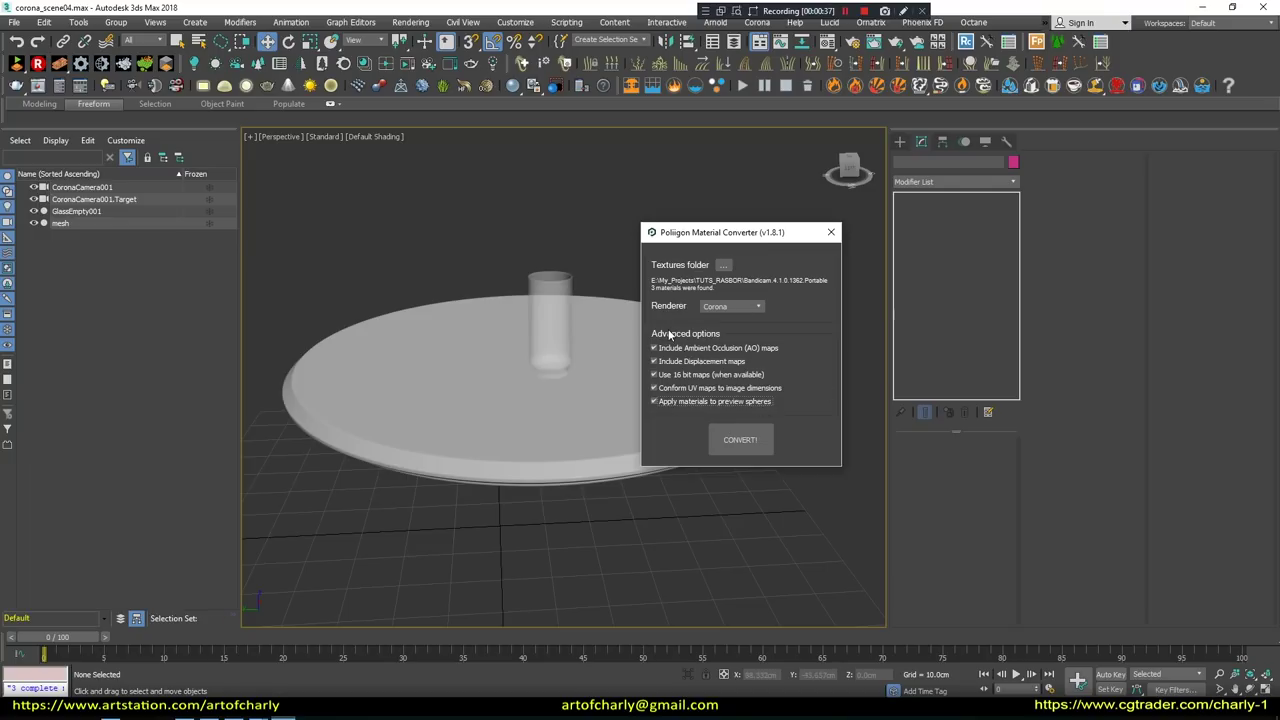
pyautogui.click(741, 400)
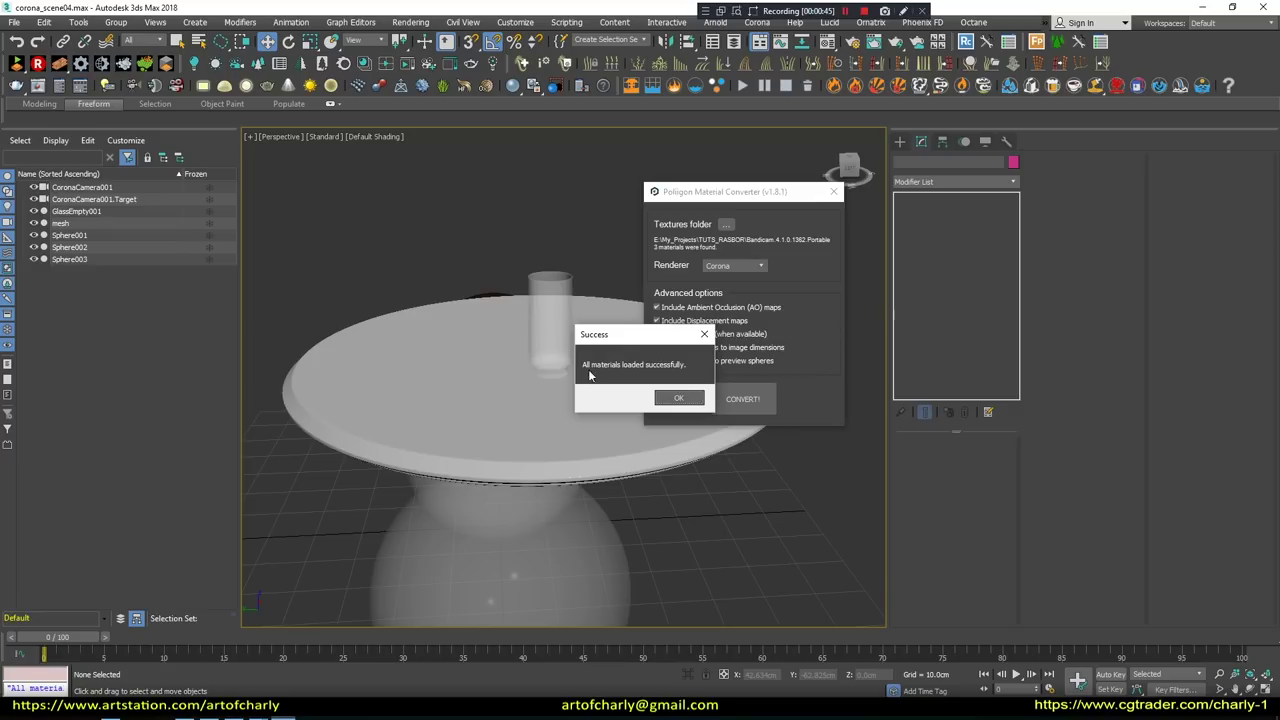
pyautogui.moveTo(607, 334); pyautogui.dragTo(485, 337)
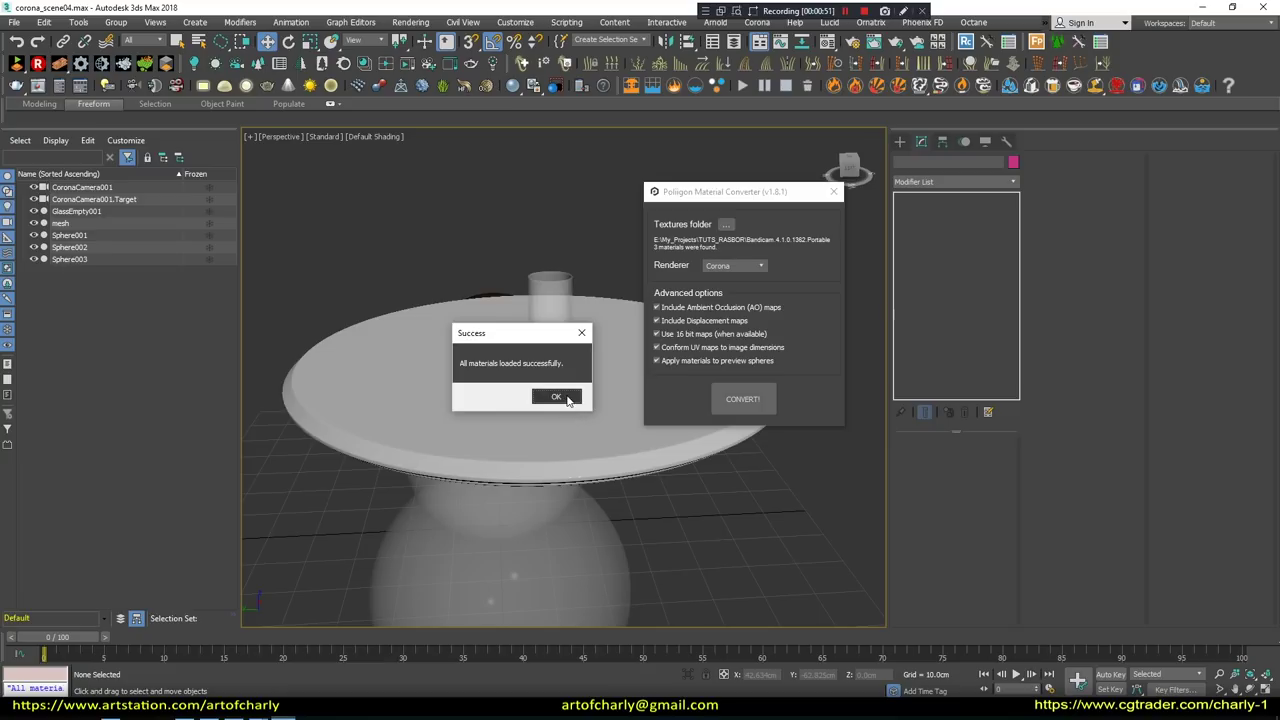
pyautogui.click(556, 397)
pyautogui.click(834, 191)
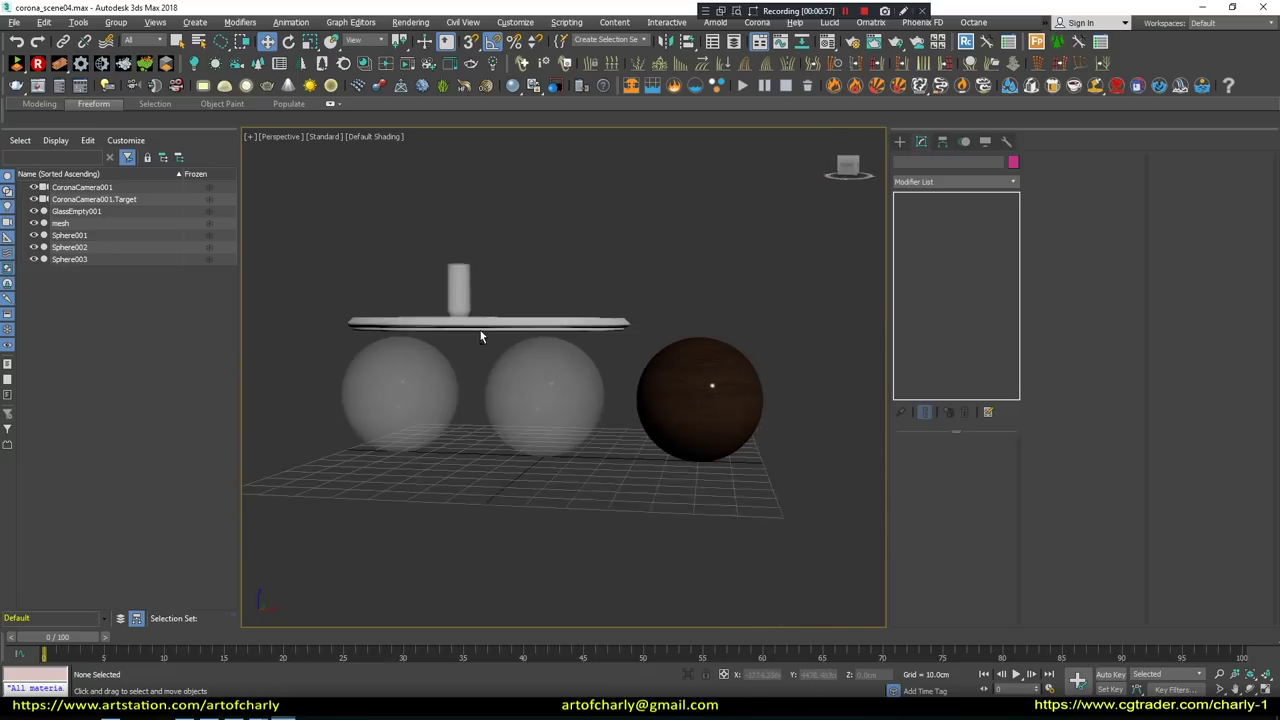
# Step: Open the Material Editor and browse sample slots from GlassEmpty001_2K to GlassEmpty001_1K
pyautogui.press('m')
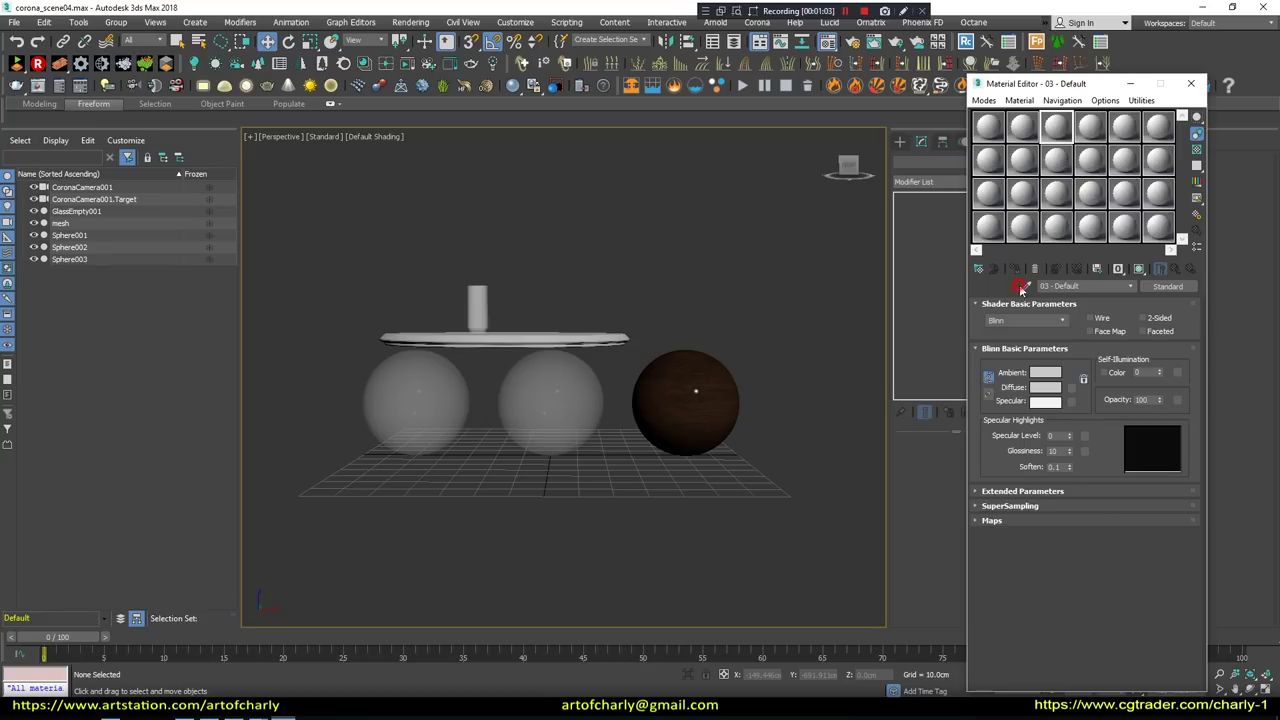
pyautogui.click(1090, 126)
pyautogui.click(1026, 286)
pyautogui.click(546, 395)
pyautogui.click(1124, 126)
pyautogui.click(1026, 286)
pyautogui.click(410, 390)
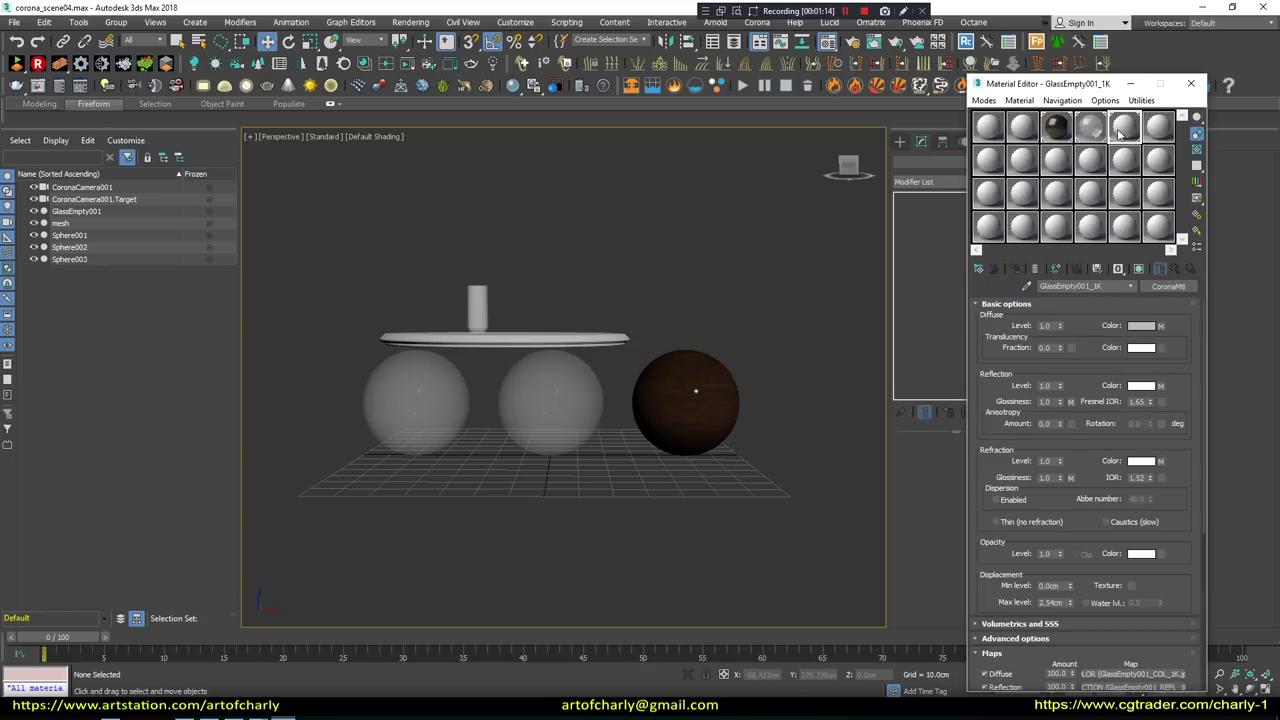
pyautogui.keyDown('alt'); pyautogui.moveTo(489, 467); pyautogui.dragTo(530, 430, button='middle'); pyautogui.keyUp('alt')
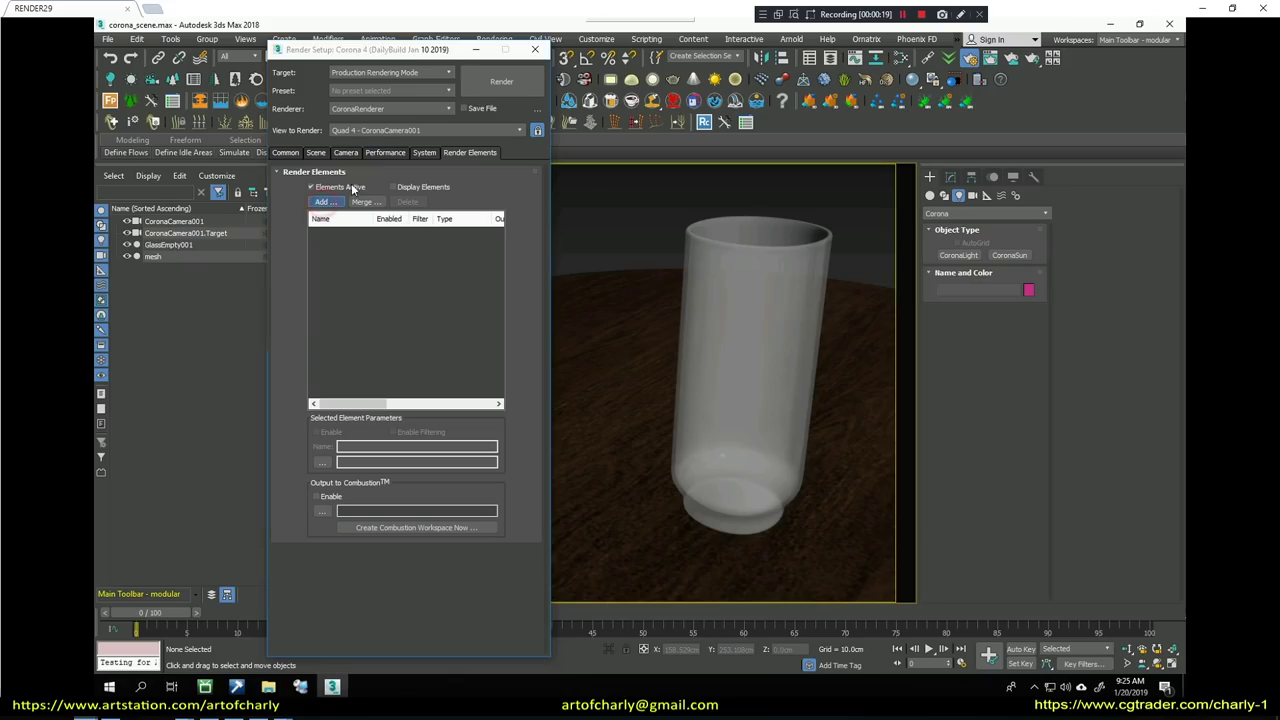
# Step: Add a CShading_LightMix render element
pyautogui.click(325, 201)
pyautogui.scroll(-3, 508, 300)
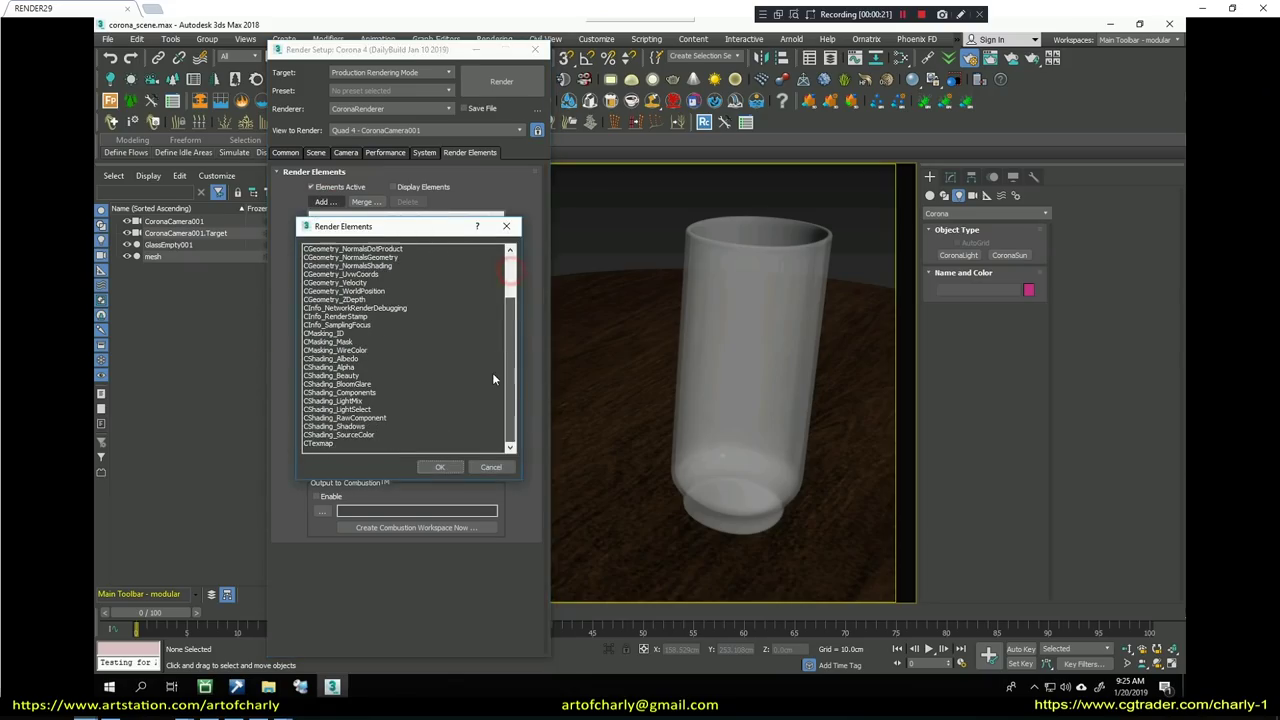
pyautogui.click(358, 402)
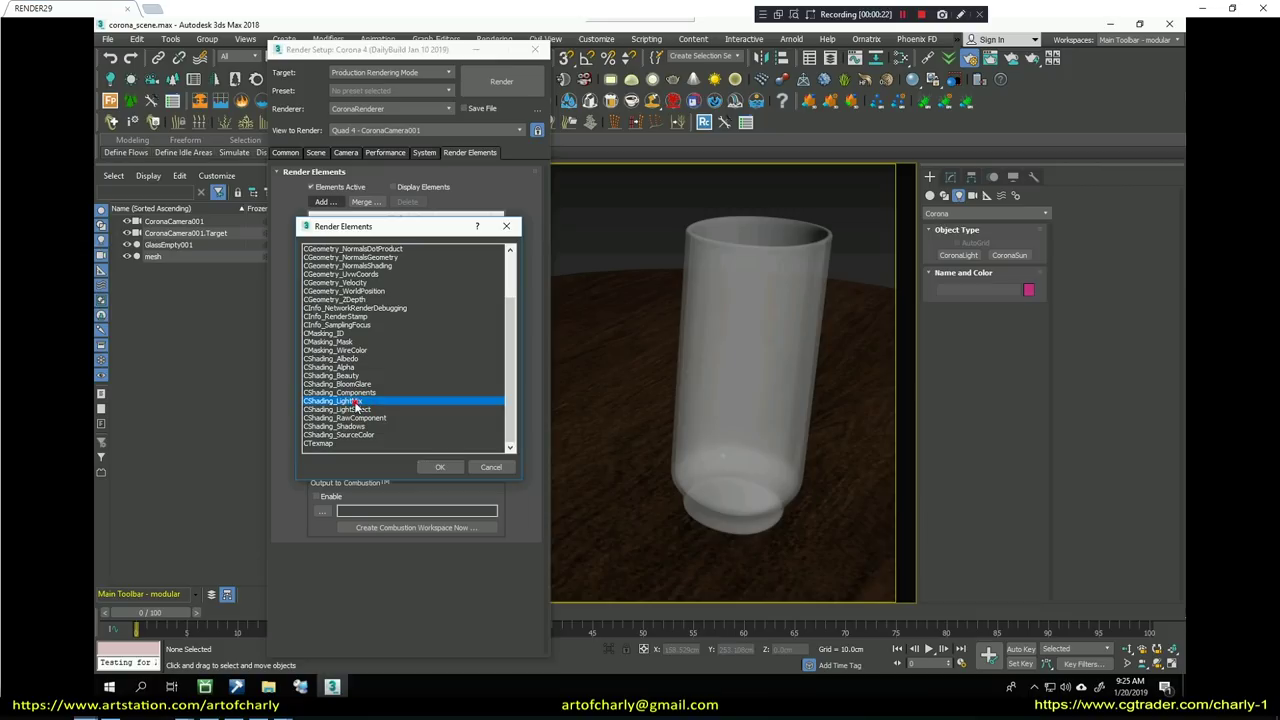
pyautogui.doubleClick(356, 402)
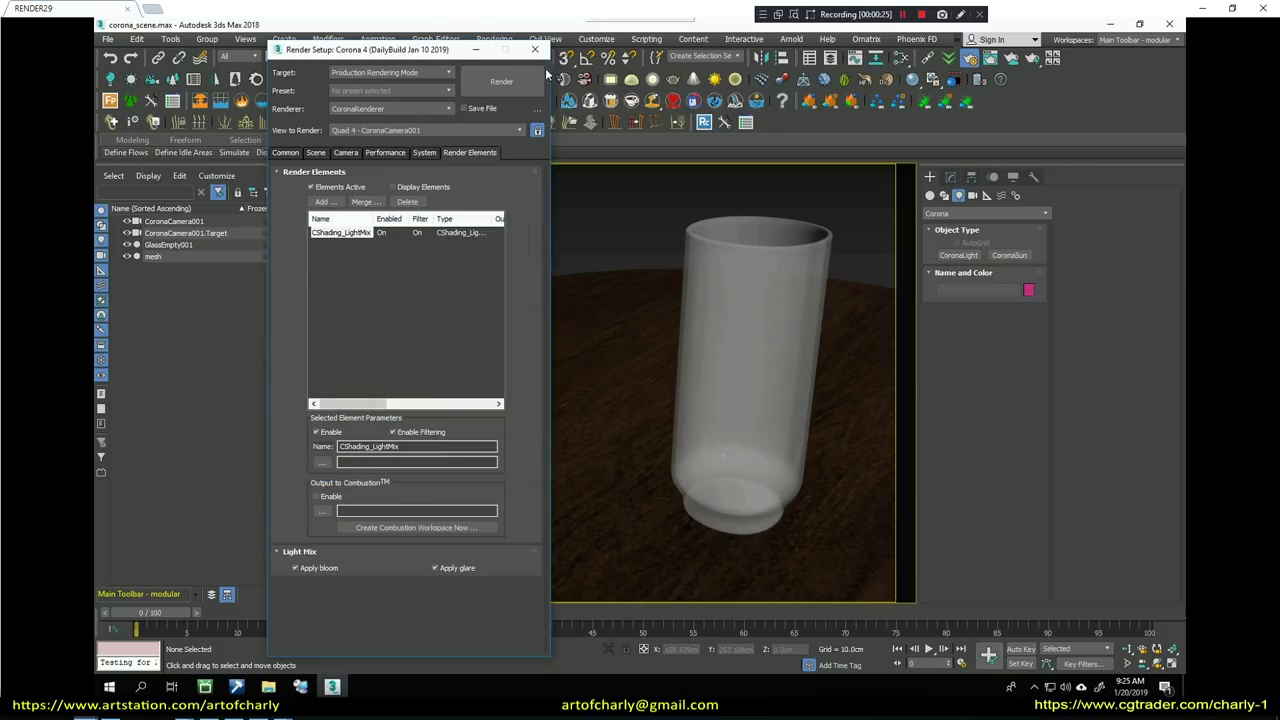
# Step: Add five CShading_LightSelect render elements
pyautogui.click(325, 202)
pyautogui.scroll(-2, 398, 413)
pyautogui.click(362, 411)
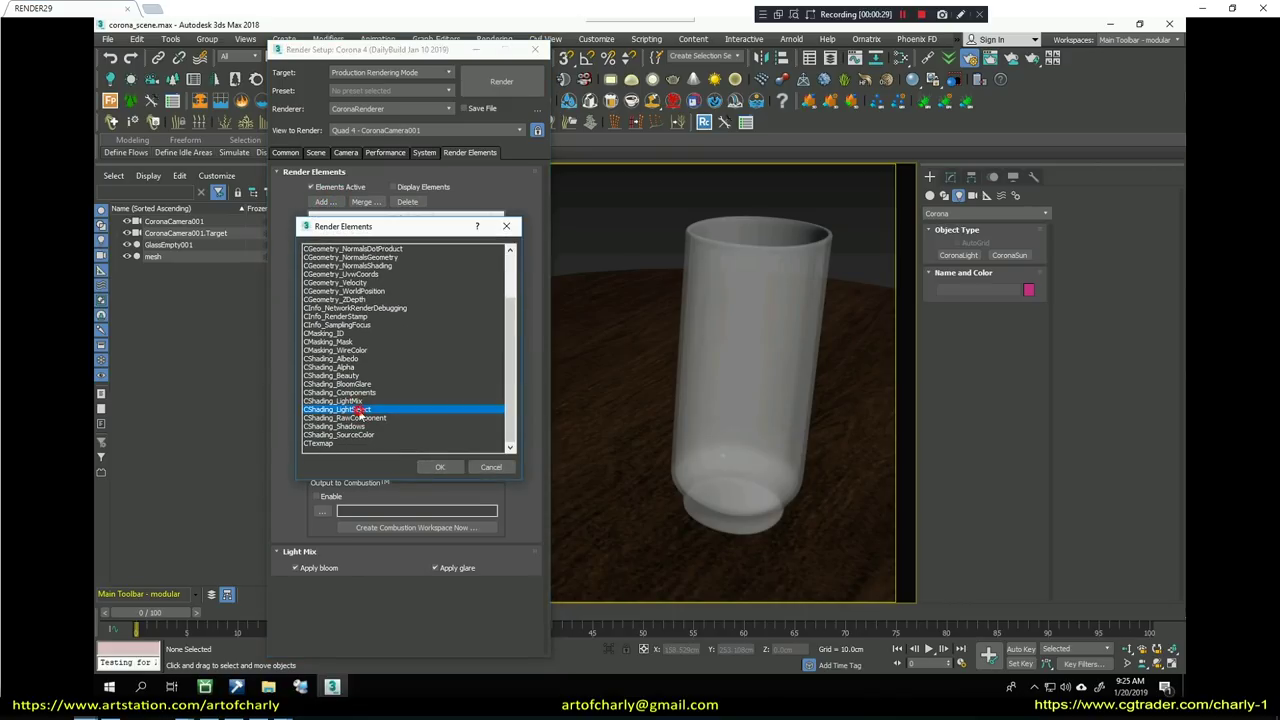
pyautogui.doubleClick(362, 411)
pyautogui.click(325, 202)
pyautogui.press('Return')
pyautogui.click(325, 202)
pyautogui.doubleClick(362, 411)
pyautogui.click(325, 202)
pyautogui.doubleClick(362, 408)
pyautogui.click(325, 202)
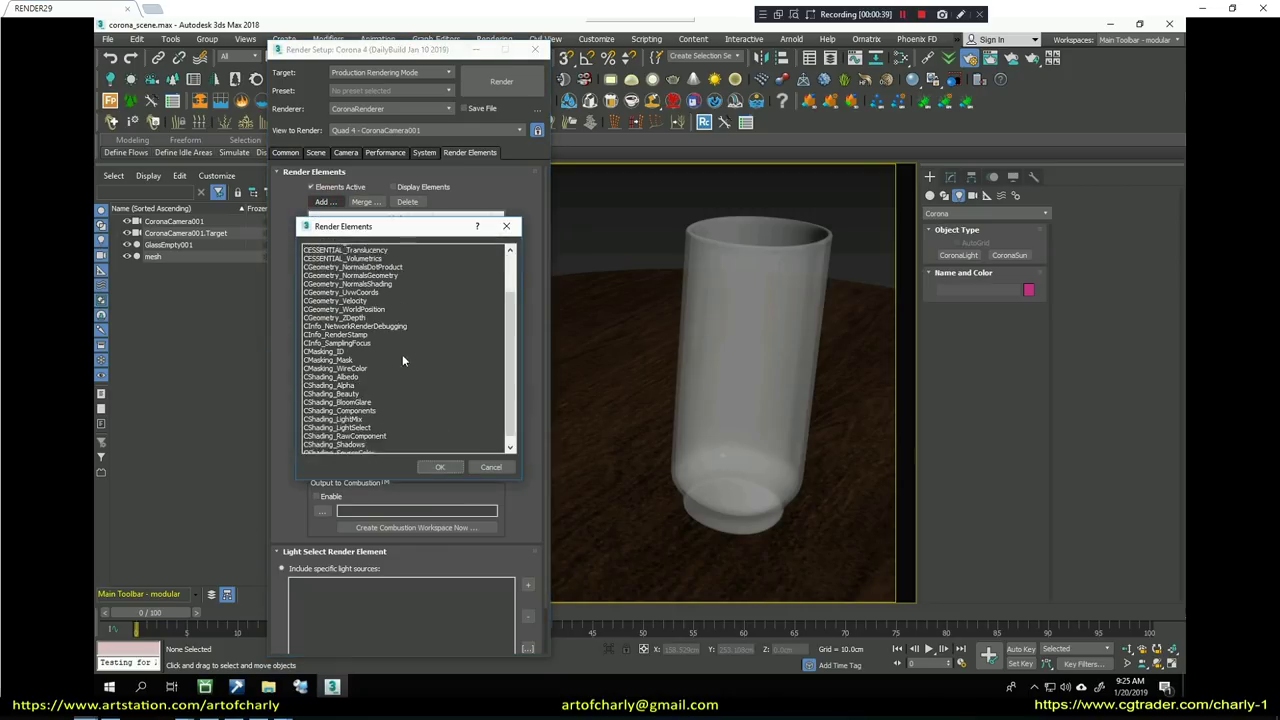
pyautogui.scroll(-1, 403, 360)
pyautogui.doubleClick(362, 409)
# Step: Rename the first two Light Select elements light_1 and light_2
pyautogui.click(345, 243)
pyautogui.moveTo(417, 50); pyautogui.dragTo(421, 28)
pyautogui.doubleClick(456, 427)
pyautogui.write('light_1')
pyautogui.press('Return')
pyautogui.click(342, 232)
pyautogui.doubleClick(420, 424)
pyautogui.write('light_2')
pyautogui.press('Return')
# Step: Rename the remaining Light Select elements light_3, light_4 and light_5, then close Render Setup
pyautogui.click(345, 243)
pyautogui.write('light_3')
pyautogui.click(330, 254)
pyautogui.doubleClick(400, 424)
pyautogui.write('light_4')
pyautogui.click(330, 265)
pyautogui.doubleClick(420, 424)
pyautogui.write('light_')
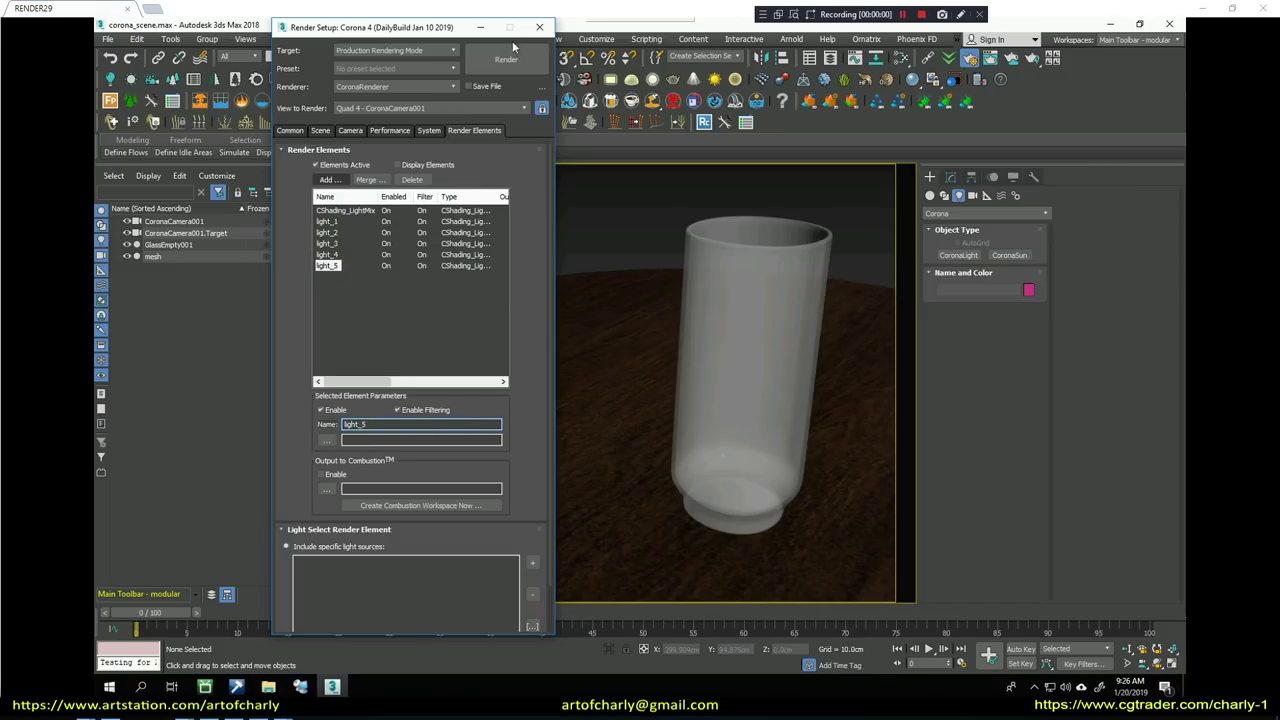
pyautogui.click(538, 27)
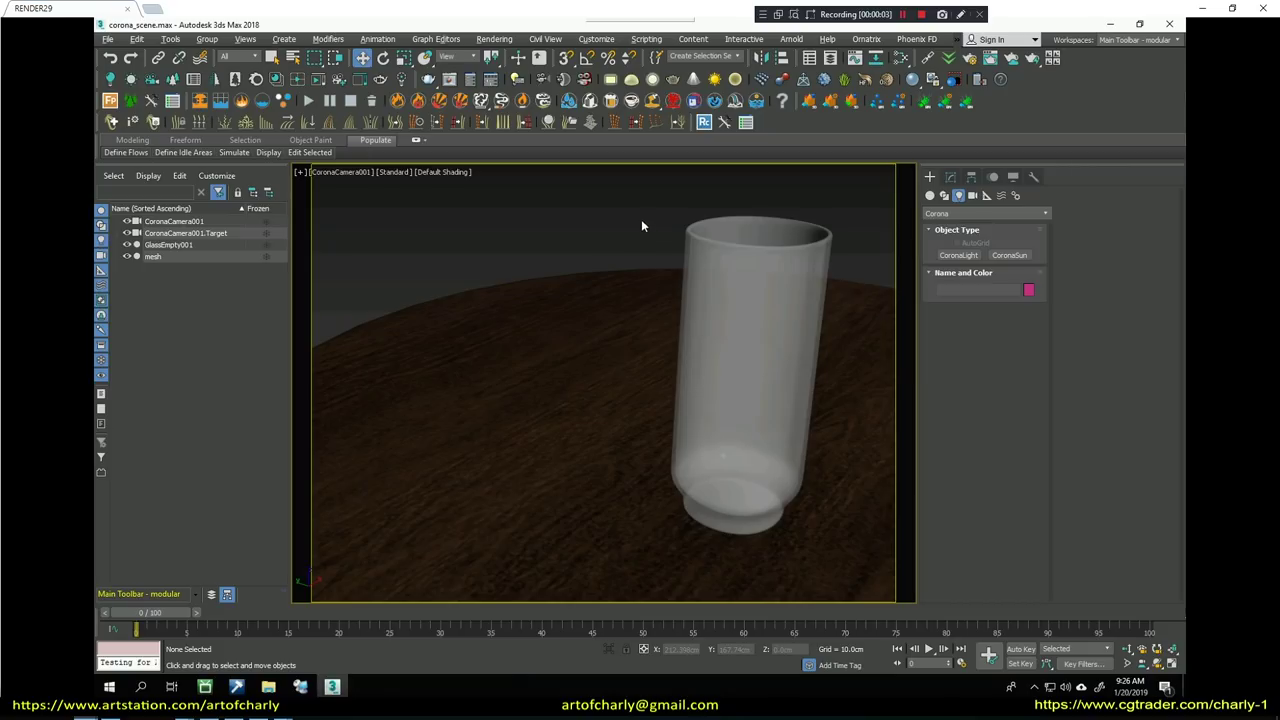
pyautogui.hotkey('alt', 'b')
pyautogui.click(584, 196)
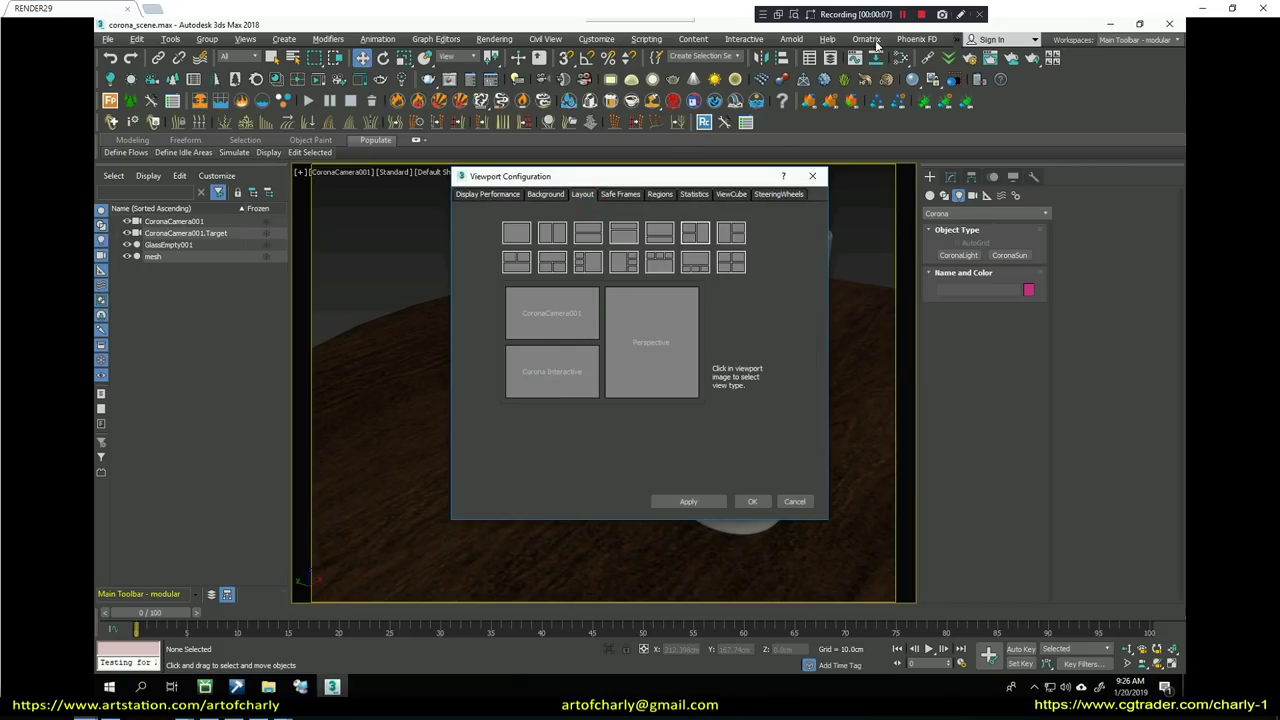
# Step: Apply the three-pane layout with CoronaCamera001, Corona Interactive and Perspective views
pyautogui.moveTo(508, 322)
pyautogui.mouseDown()
pyautogui.moveTo(598, 320)
pyautogui.moveTo(705, 358)
pyautogui.mouseUp()
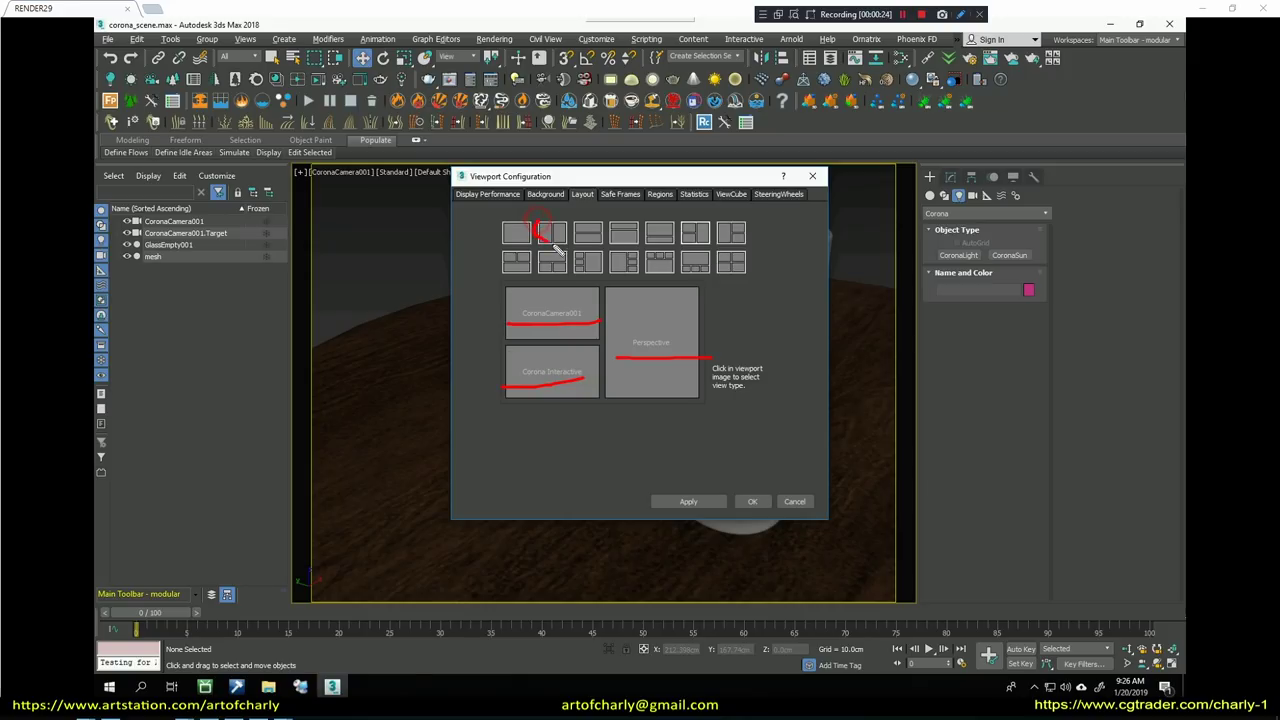
pyautogui.press('Escape')
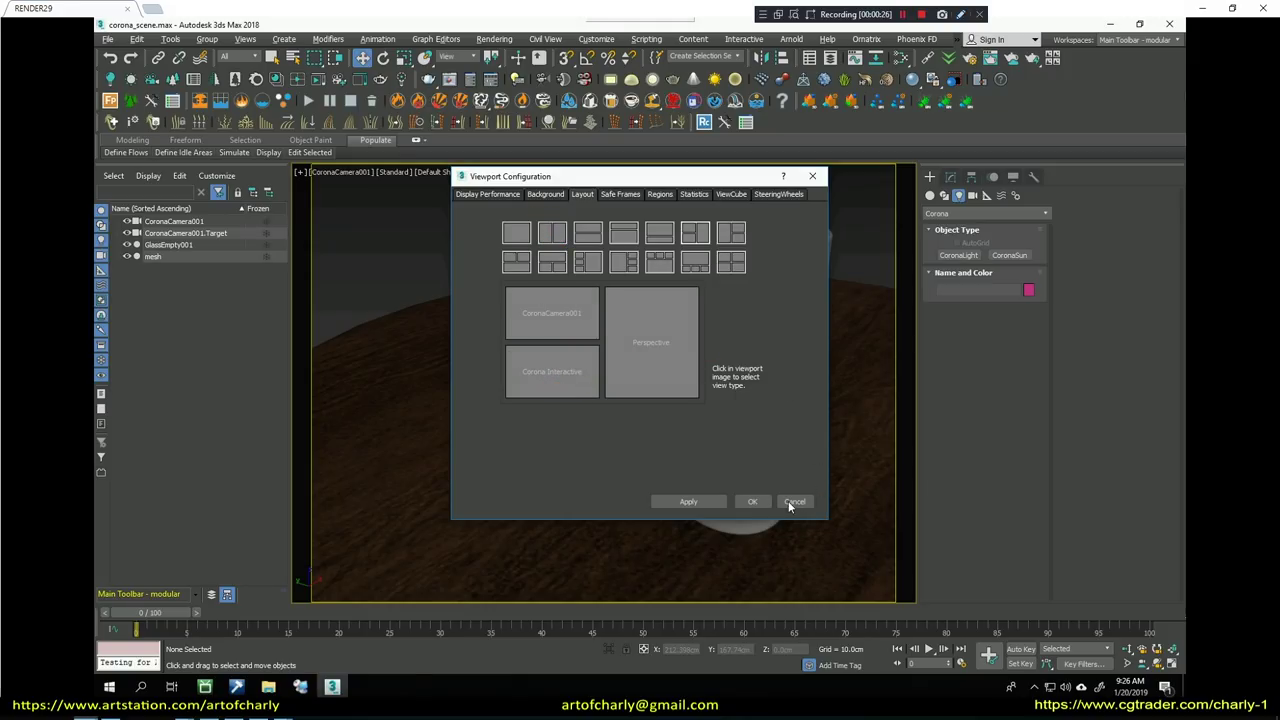
pyautogui.click(754, 502)
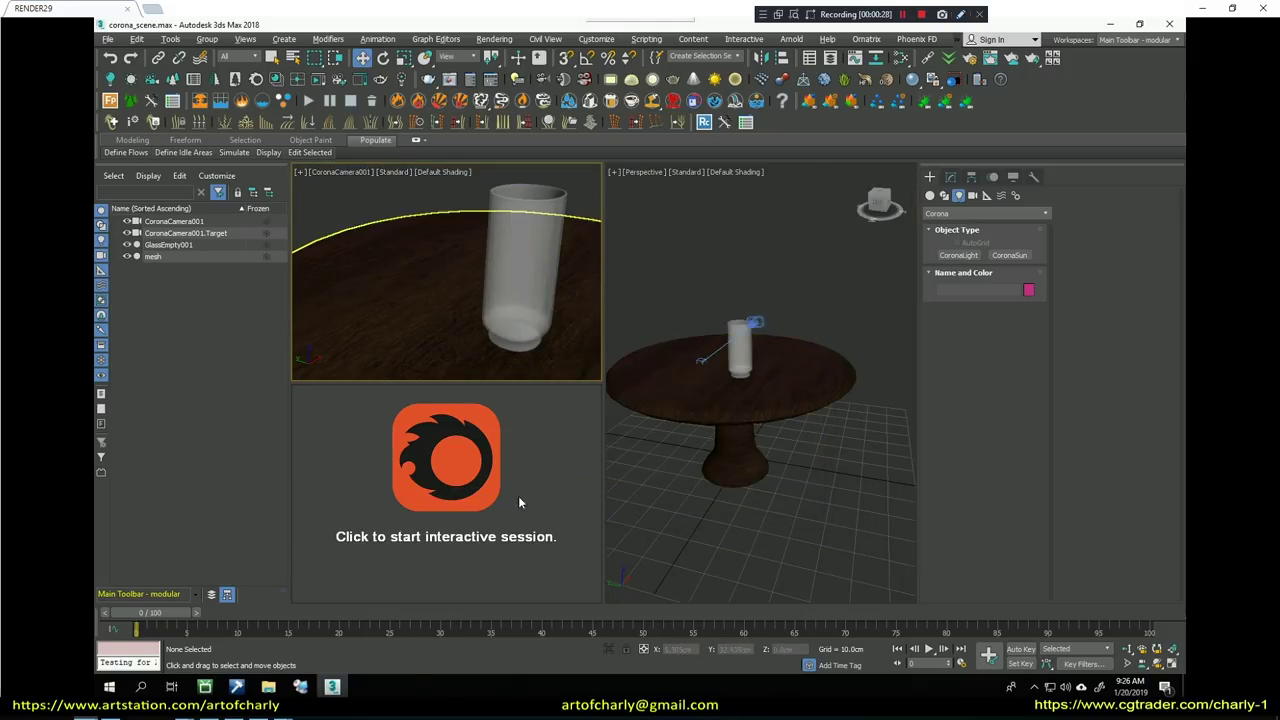
pyautogui.click(492, 40)
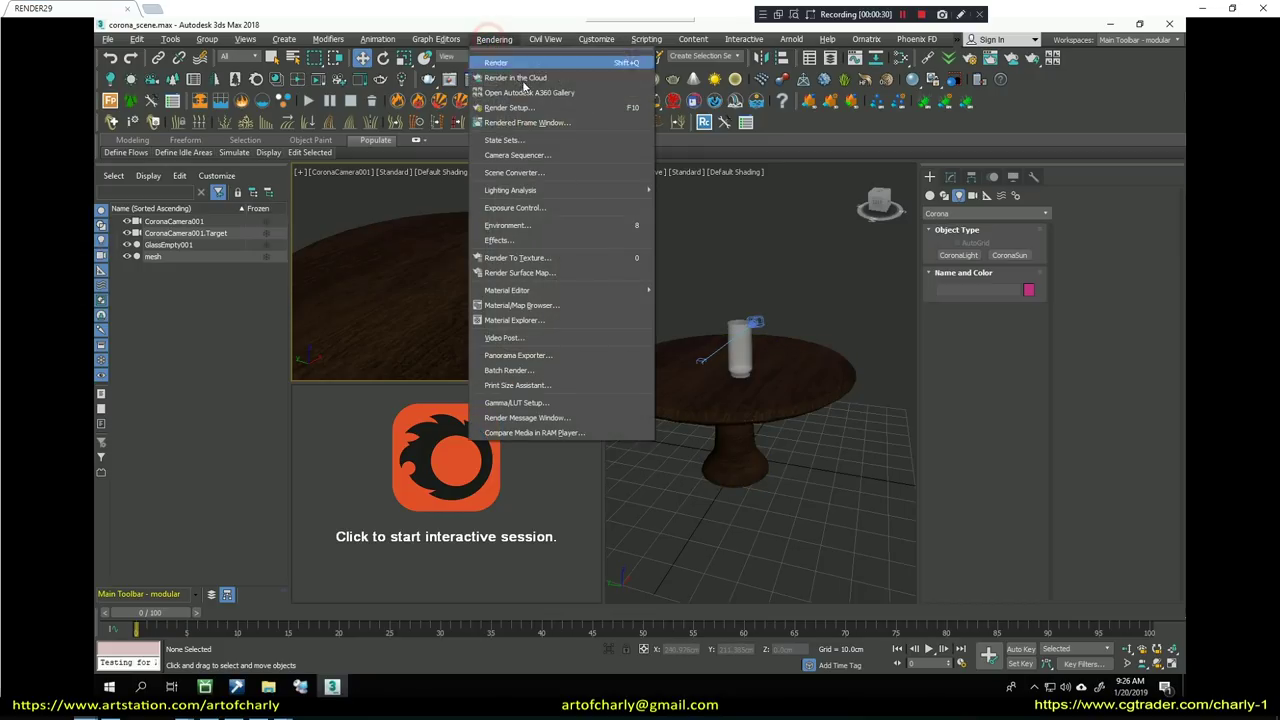
# Step: Start the locked Corona interactive render and place a CoronaLight raised above the glass
pyautogui.click(532, 106)
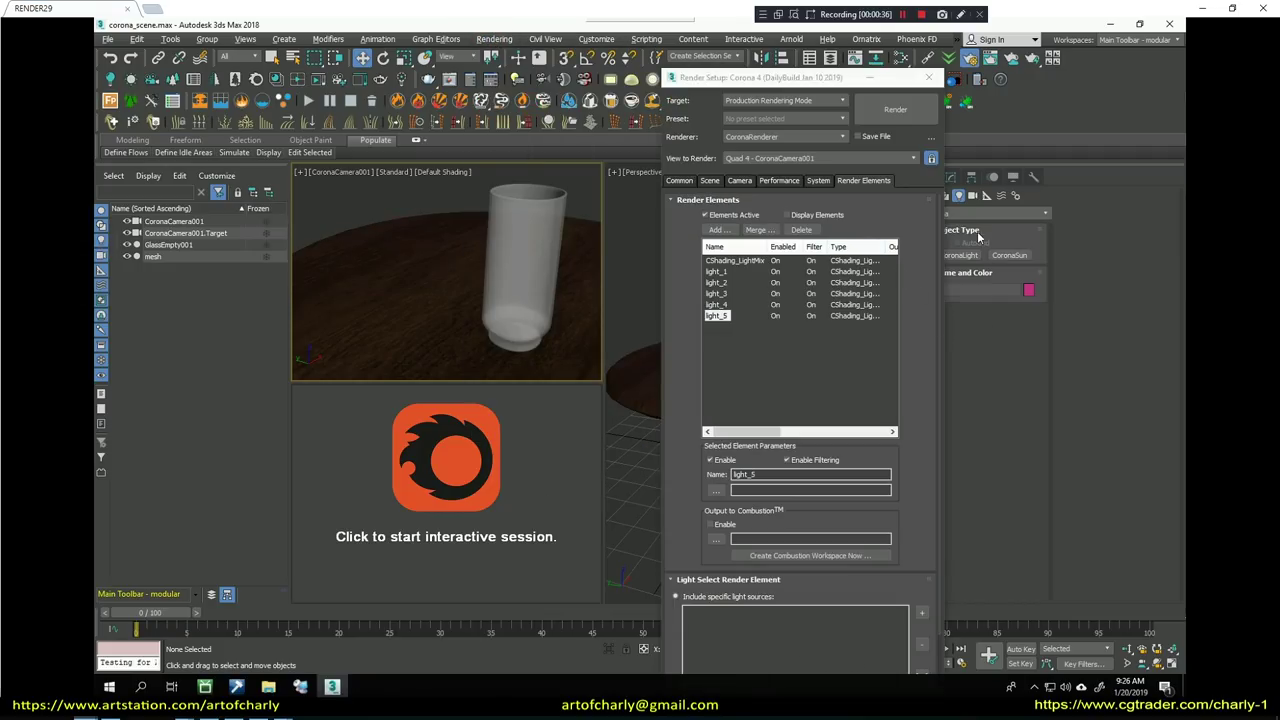
pyautogui.click(930, 160)
pyautogui.click(929, 77)
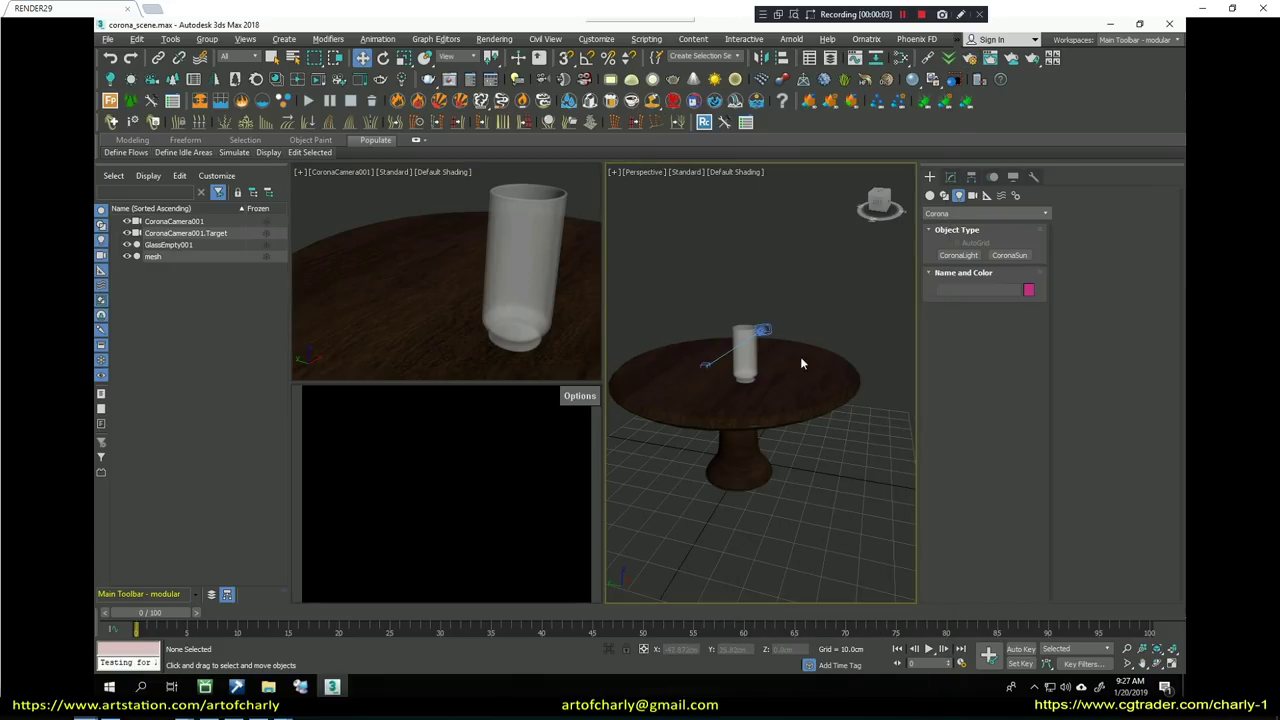
pyautogui.click(674, 472)
pyautogui.press('w')
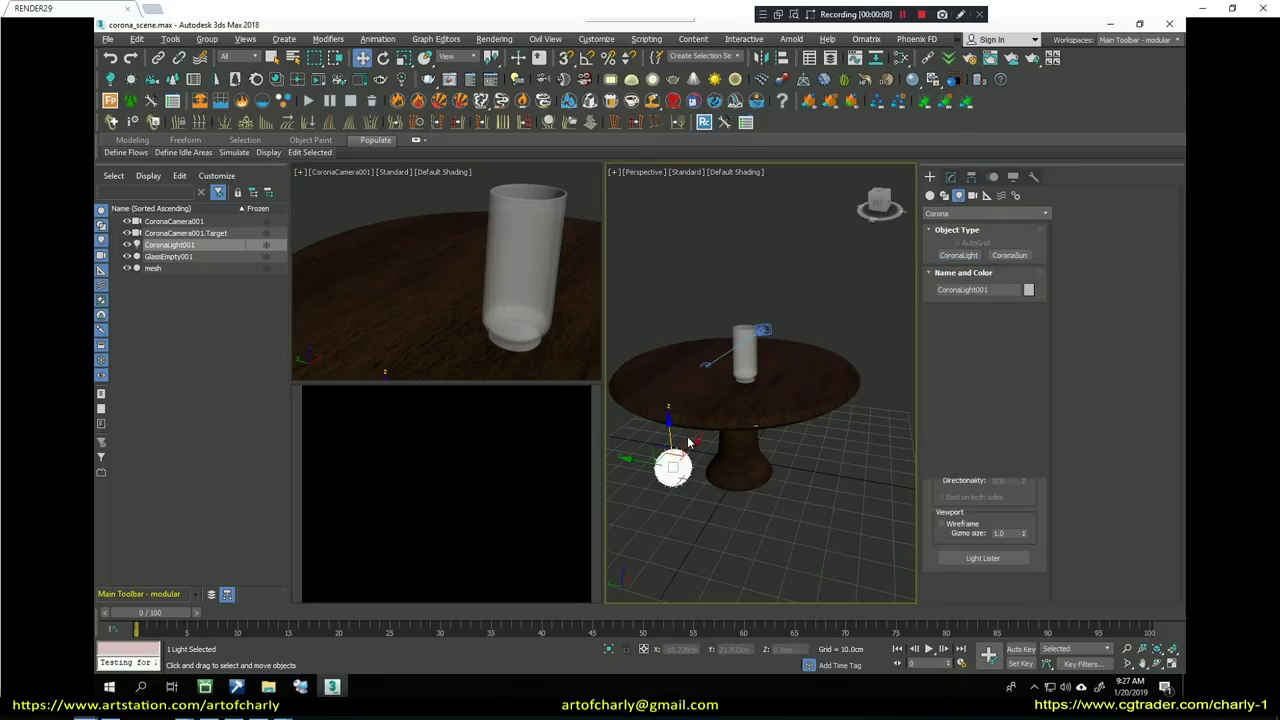
pyautogui.moveTo(668, 422); pyautogui.dragTo(646, 230)
pyautogui.keyDown('alt'); pyautogui.moveTo(727, 313); pyautogui.dragTo(700, 295, button='middle'); pyautogui.keyUp('alt')
pyautogui.moveTo(651, 264); pyautogui.dragTo(660, 282)
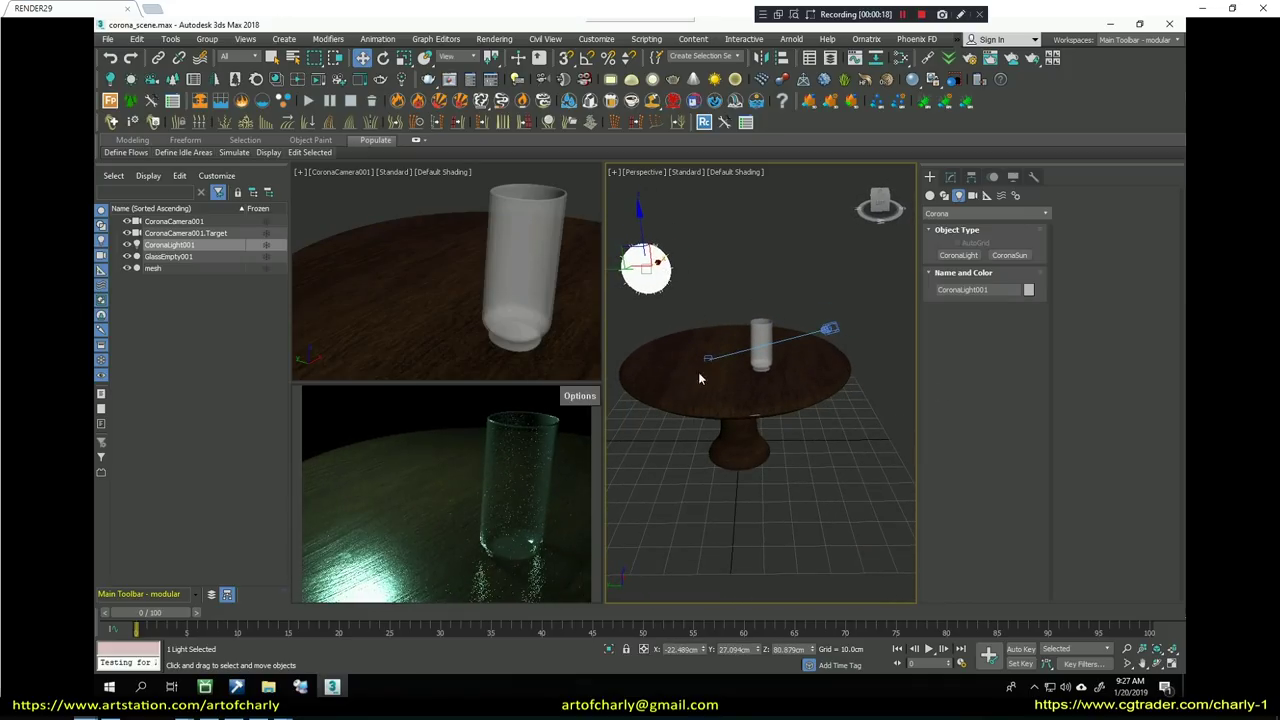
# Step: Add CoronaLight001 to the light_1 Light Select element's include list
pyautogui.click(494, 39)
pyautogui.click(520, 111)
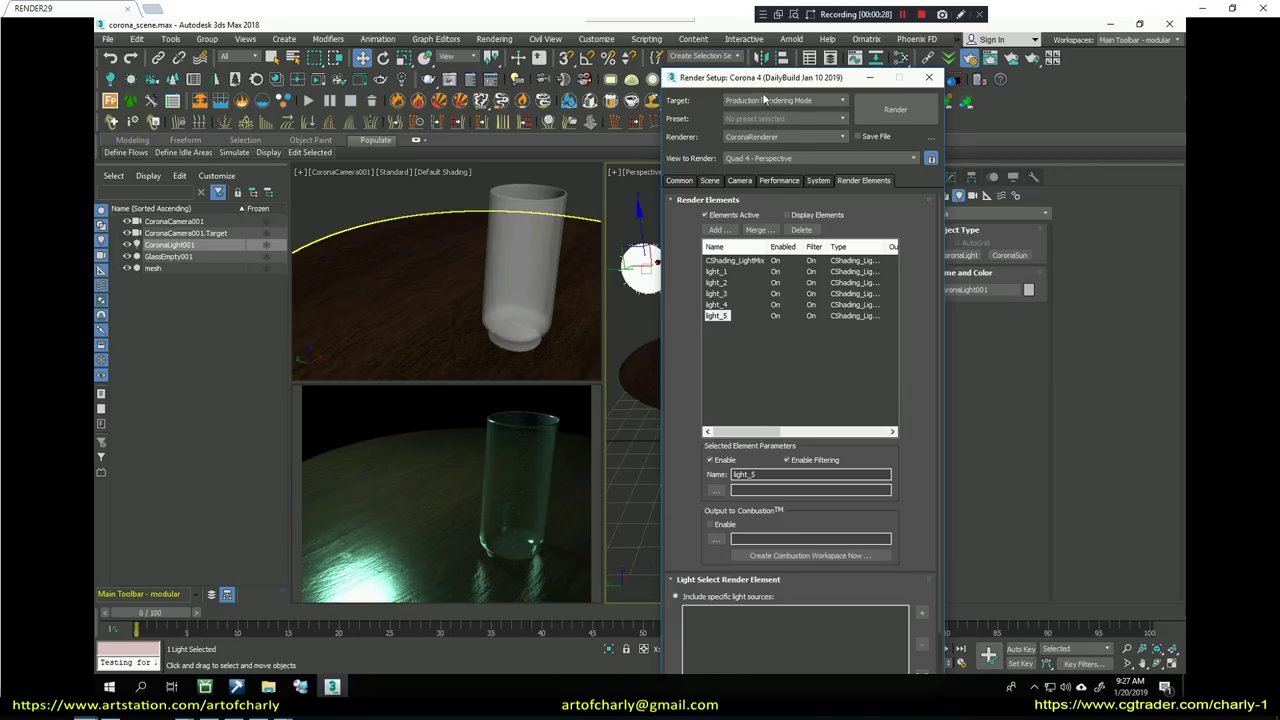
pyautogui.moveTo(865, 80); pyautogui.dragTo(987, 60)
pyautogui.click(841, 251)
pyautogui.moveTo(865, 62); pyautogui.dragTo(767, 19)
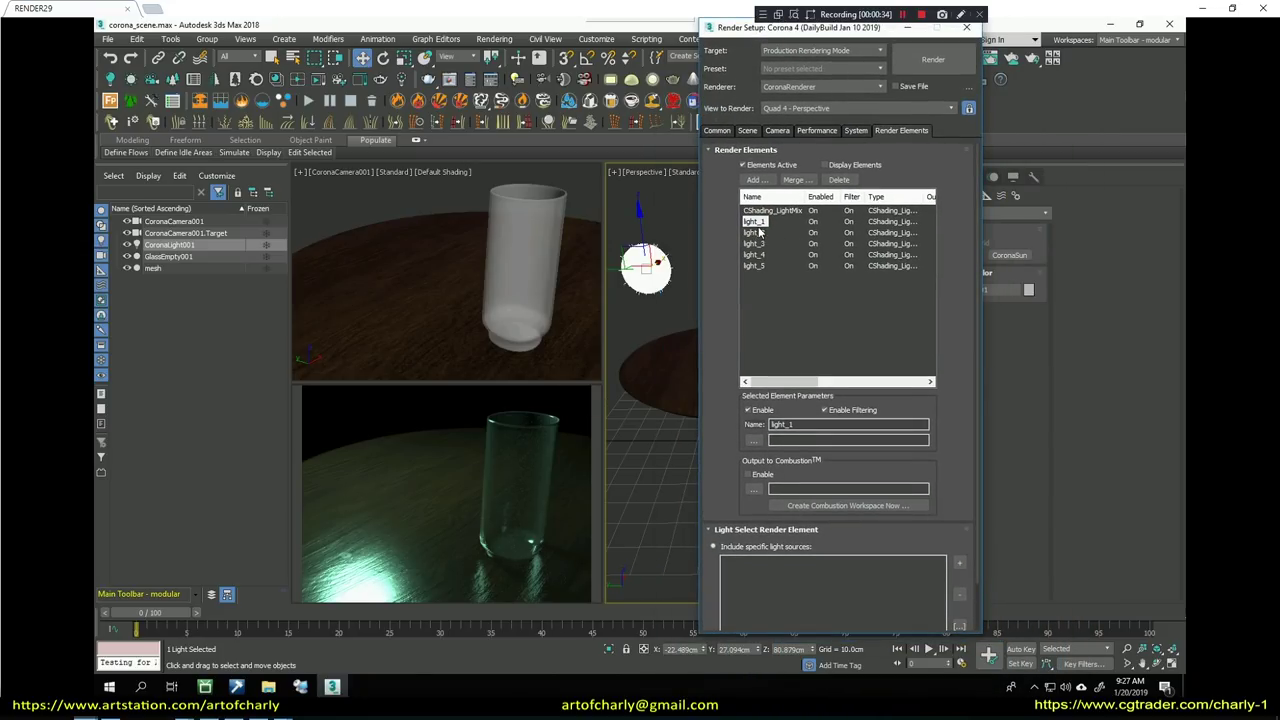
pyautogui.click(960, 563)
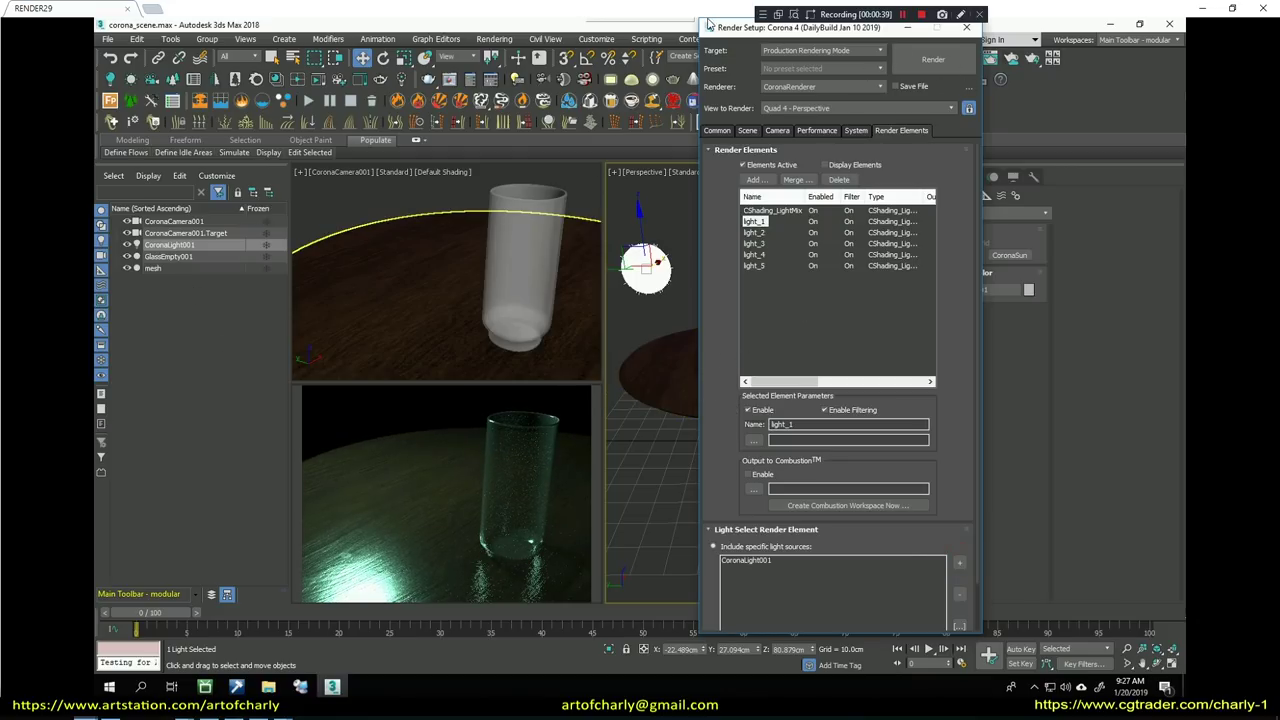
pyautogui.click(966, 27)
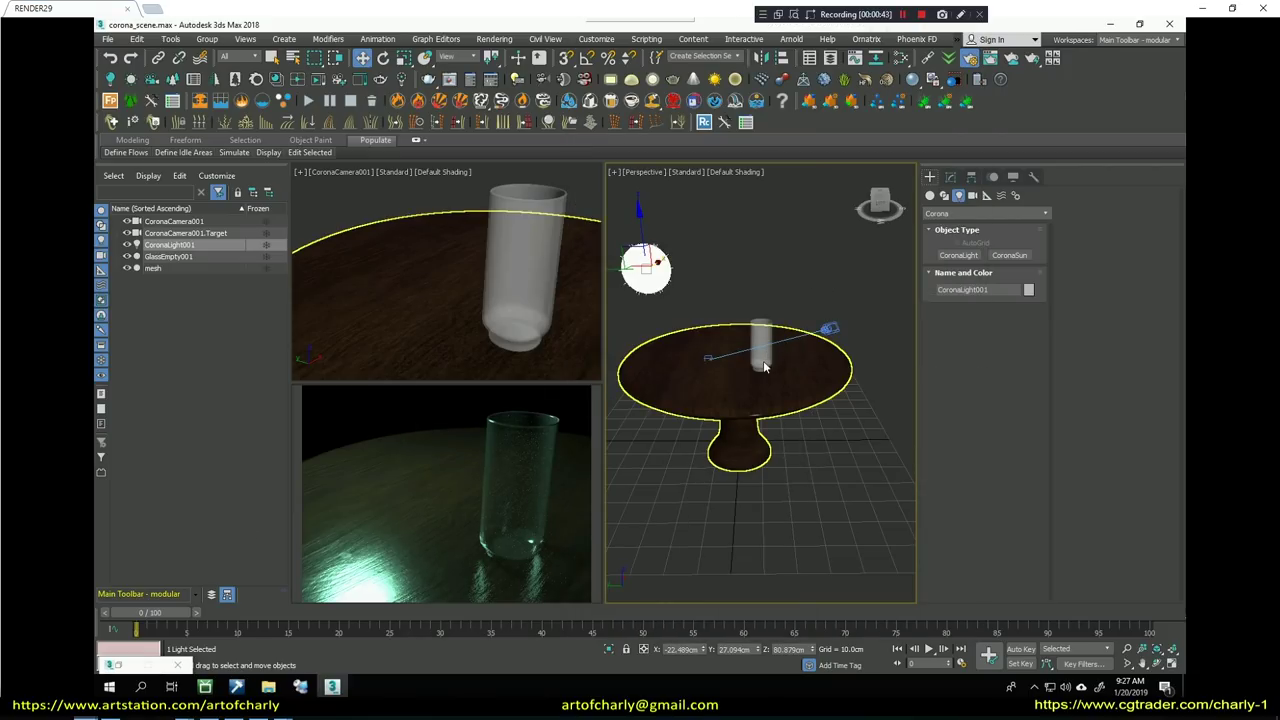
pyautogui.hotkey('ctrl', 'v')
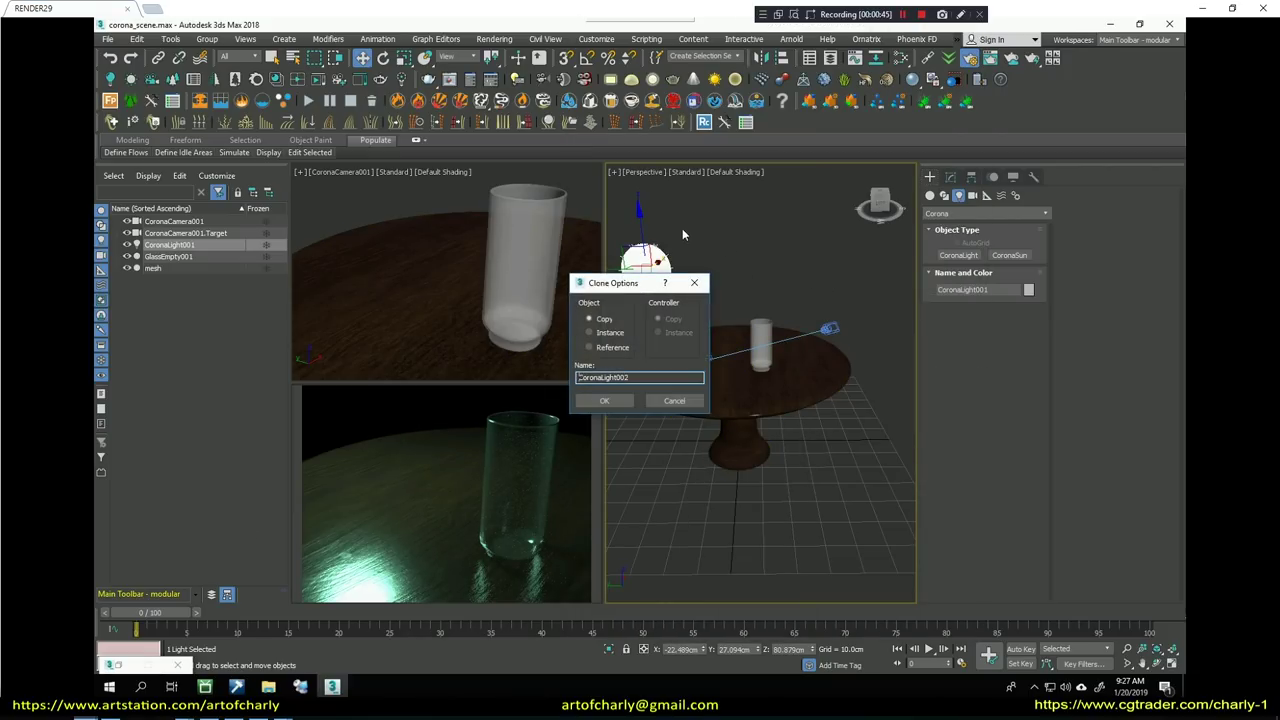
# Step: Copy the light as CoronaLight002 and position it around the table from the top view
pyautogui.click(632, 401)
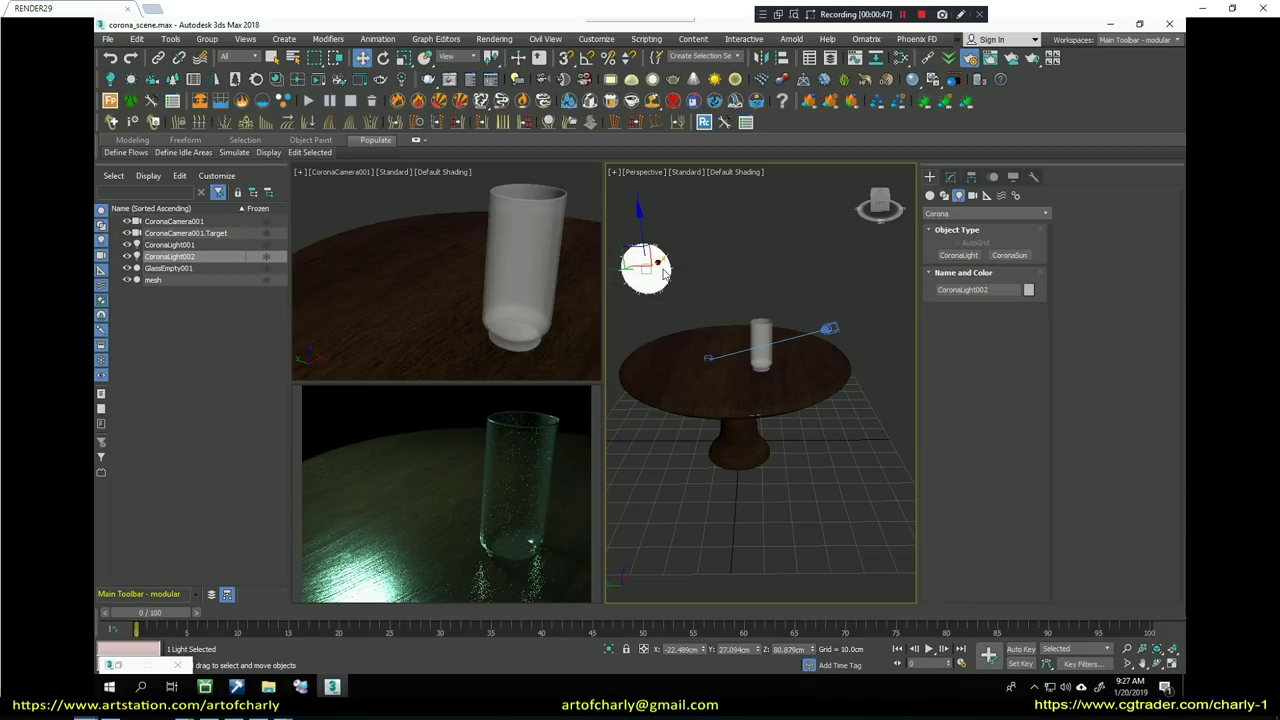
pyautogui.press('t')
pyautogui.press('z')
pyautogui.scroll(-4, 752, 345)
pyautogui.scroll(-3, 752, 345)
pyautogui.moveTo(752, 345); pyautogui.dragTo(720, 370)
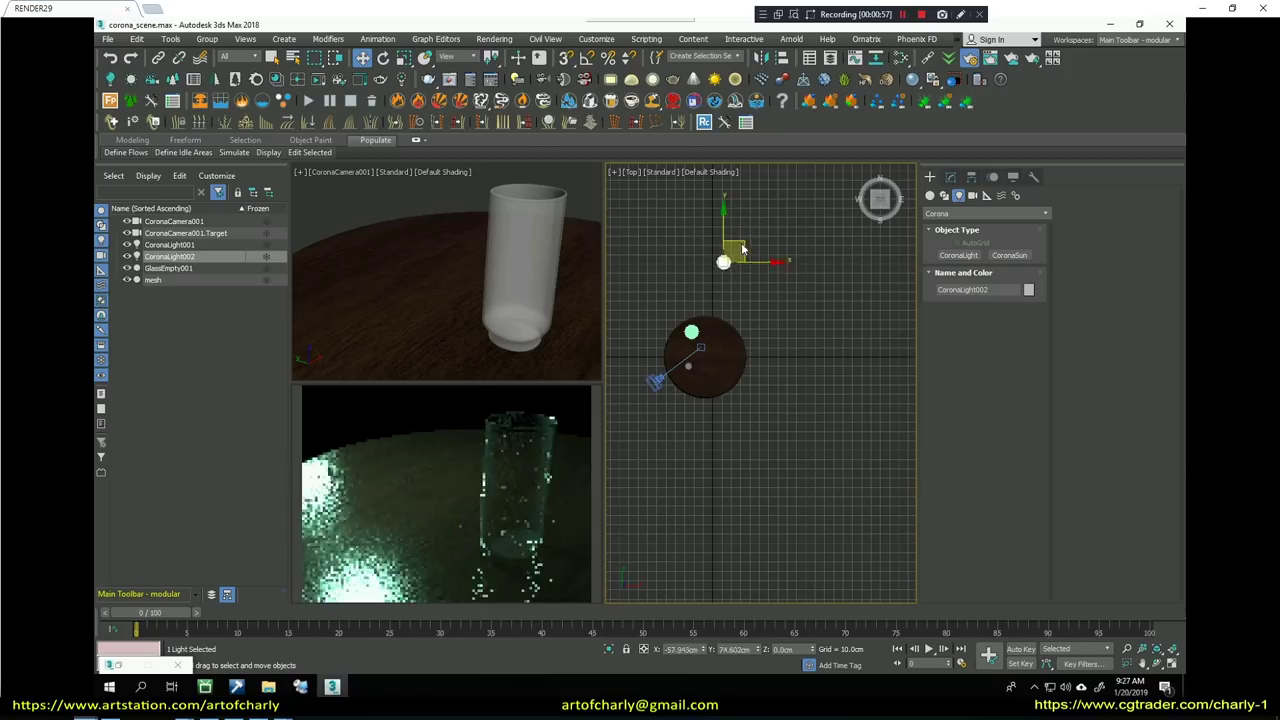
pyautogui.press('p')
pyautogui.moveTo(746, 432)
pyautogui.keyDown('alt'); pyautogui.mouseDown(button='middle')
pyautogui.moveTo(758, 321)
pyautogui.moveTo(704, 341)
pyautogui.moveTo(696, 489)
pyautogui.moveTo(754, 489)
pyautogui.mouseUp(button='middle'); pyautogui.keyUp('alt')
pyautogui.scroll(2, 795, 420)
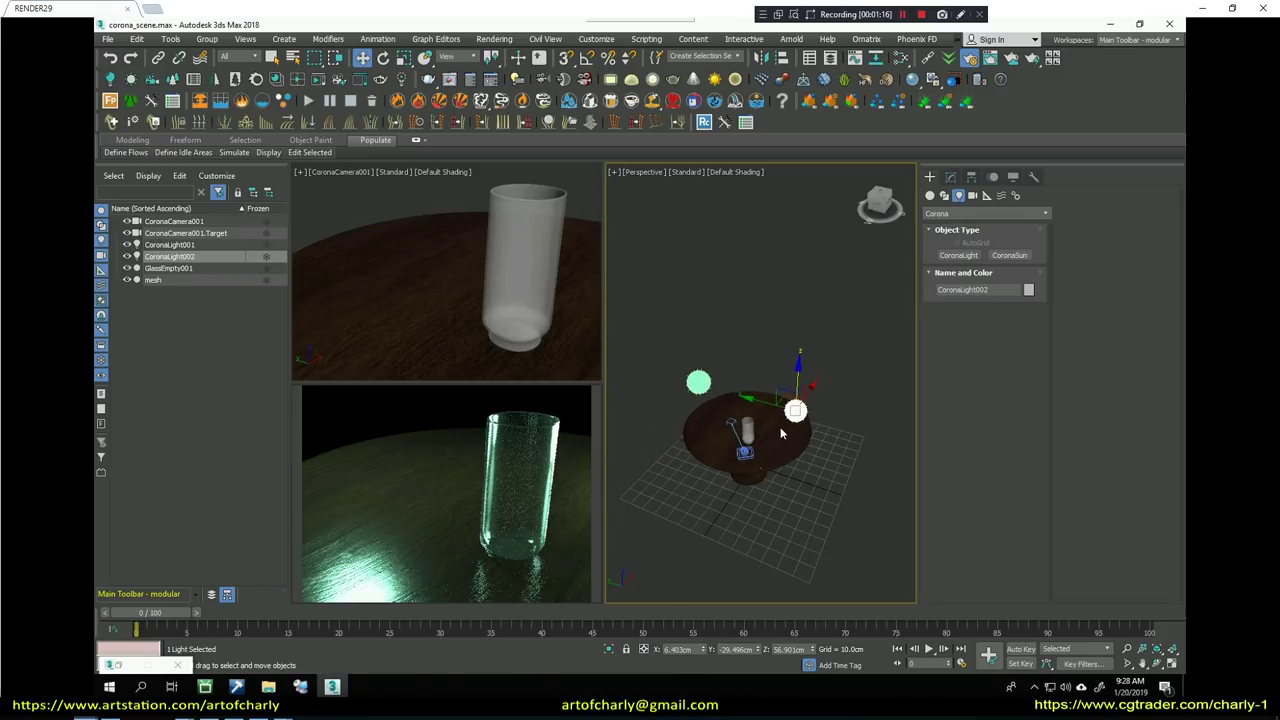
pyautogui.scroll(2, 773, 436)
pyautogui.scroll(2, 781, 452)
# Step: Add CoronaLight002 to the light_2 LightMix element in Render Elements
pyautogui.click(127, 668)
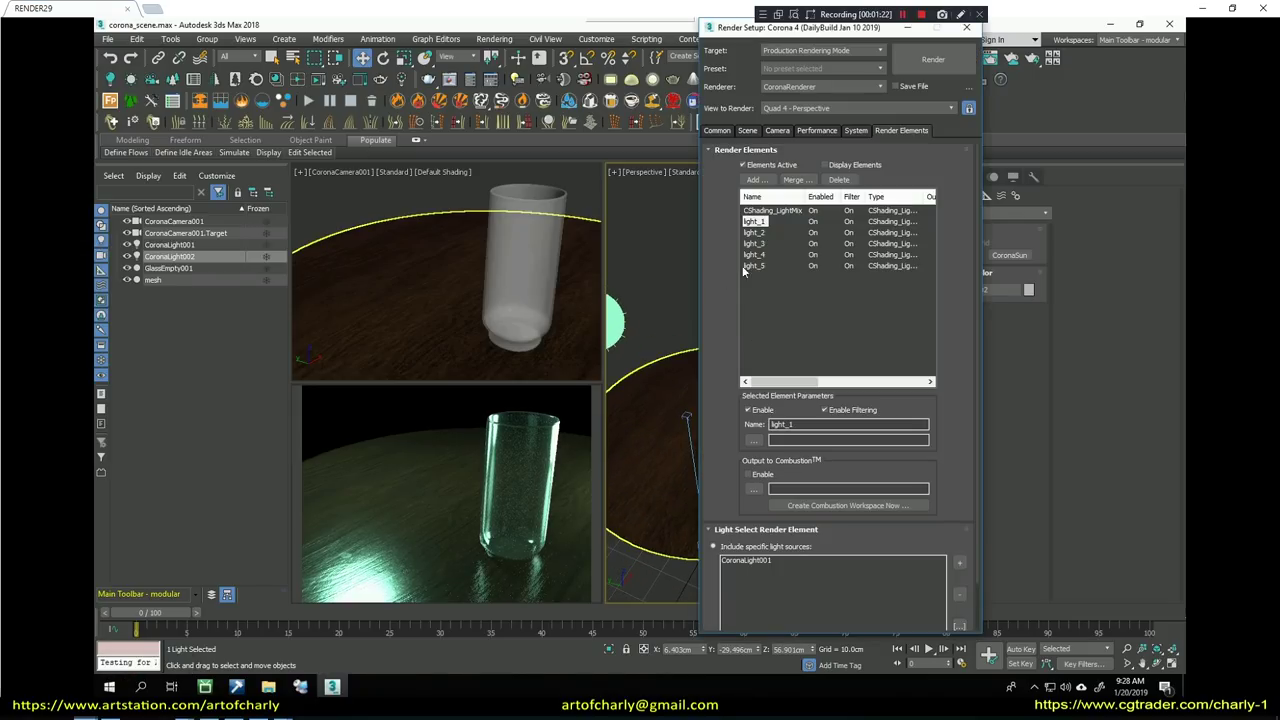
pyautogui.click(755, 234)
pyautogui.click(959, 563)
pyautogui.scroll(-3, 760, 400)
# Step: Copy another light as CoronaLight003 and change its shape to Disk
pyautogui.keyDown('shift'); pyautogui.moveTo(800, 360); pyautogui.dragTo(769, 368); pyautogui.keyUp('shift')
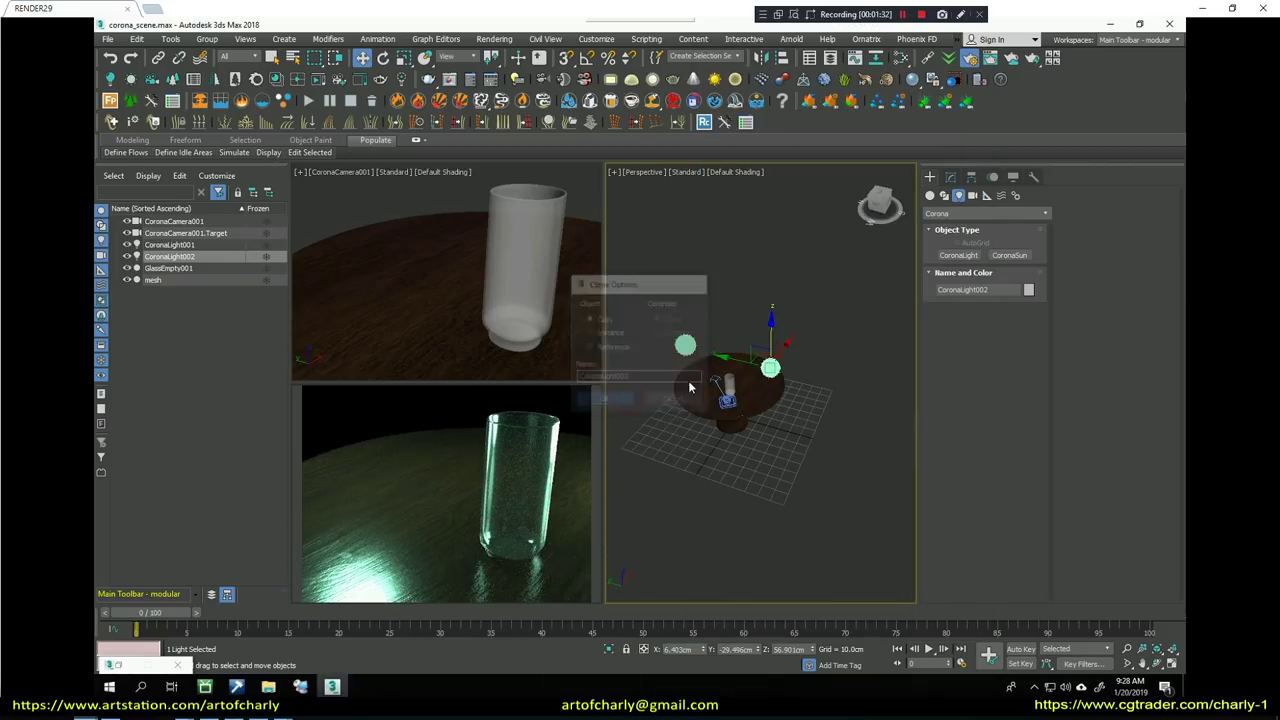
pyautogui.press('Return')
pyautogui.scroll(2, 710, 294)
pyautogui.click(950, 177)
pyautogui.click(993, 476)
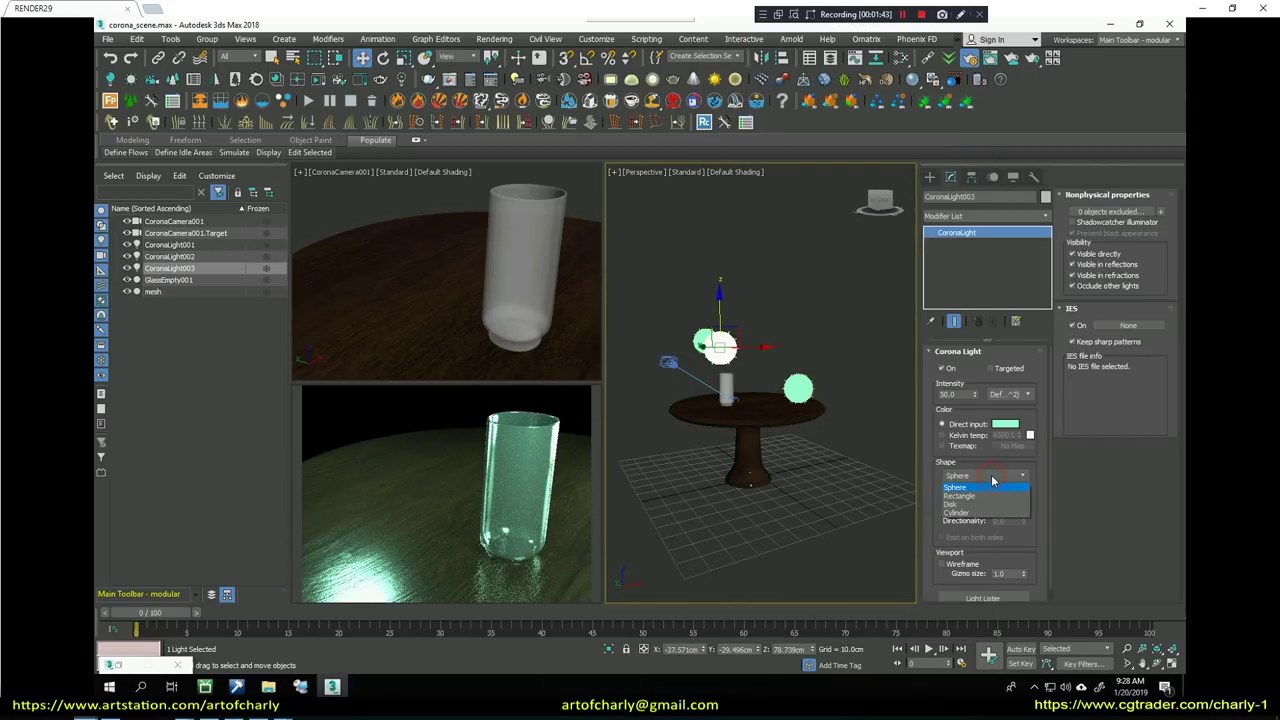
pyautogui.click(982, 506)
# Step: Tilt the disk light toward the glass and raise its directionality to 0.54
pyautogui.press('e')
pyautogui.scroll(3, 817, 462)
pyautogui.keyDown('alt'); pyautogui.moveTo(817, 462); pyautogui.dragTo(697, 302, button='middle'); pyautogui.keyUp('alt')
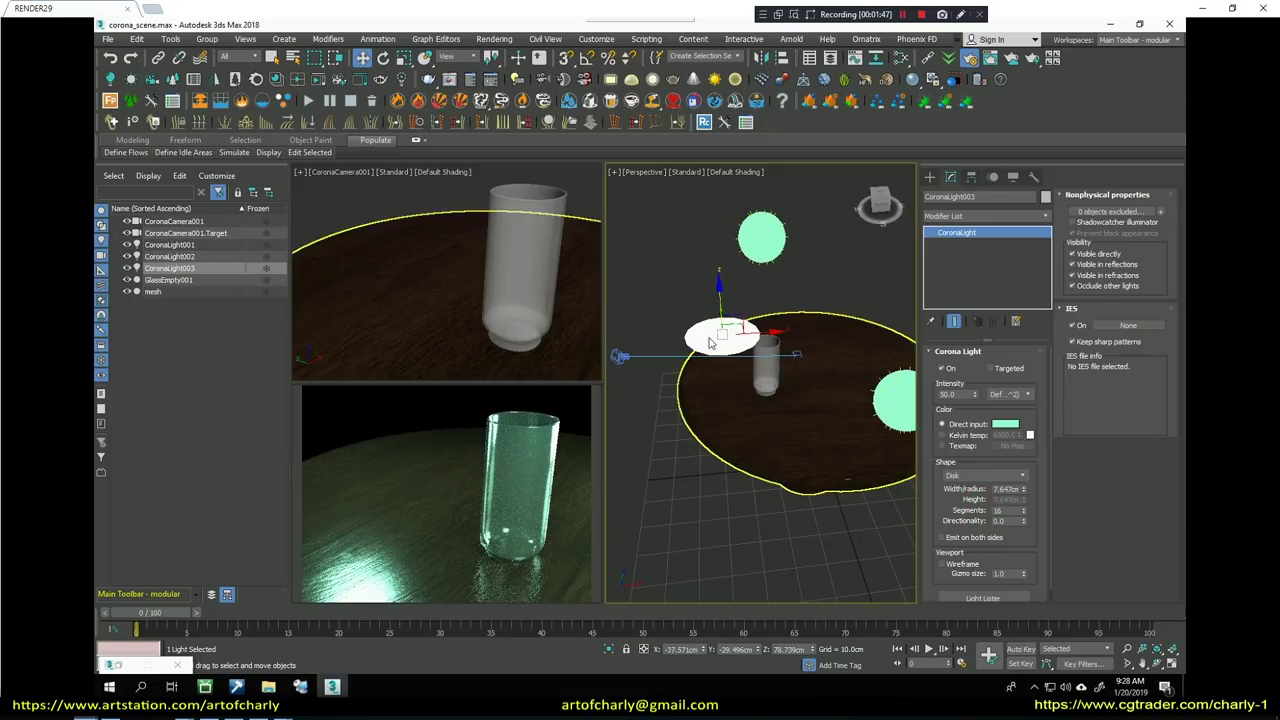
pyautogui.moveTo(697, 302); pyautogui.dragTo(720, 335)
pyautogui.press('w')
pyautogui.keyDown('alt'); pyautogui.moveTo(720, 335); pyautogui.dragTo(704, 408, button='middle'); pyautogui.keyUp('alt')
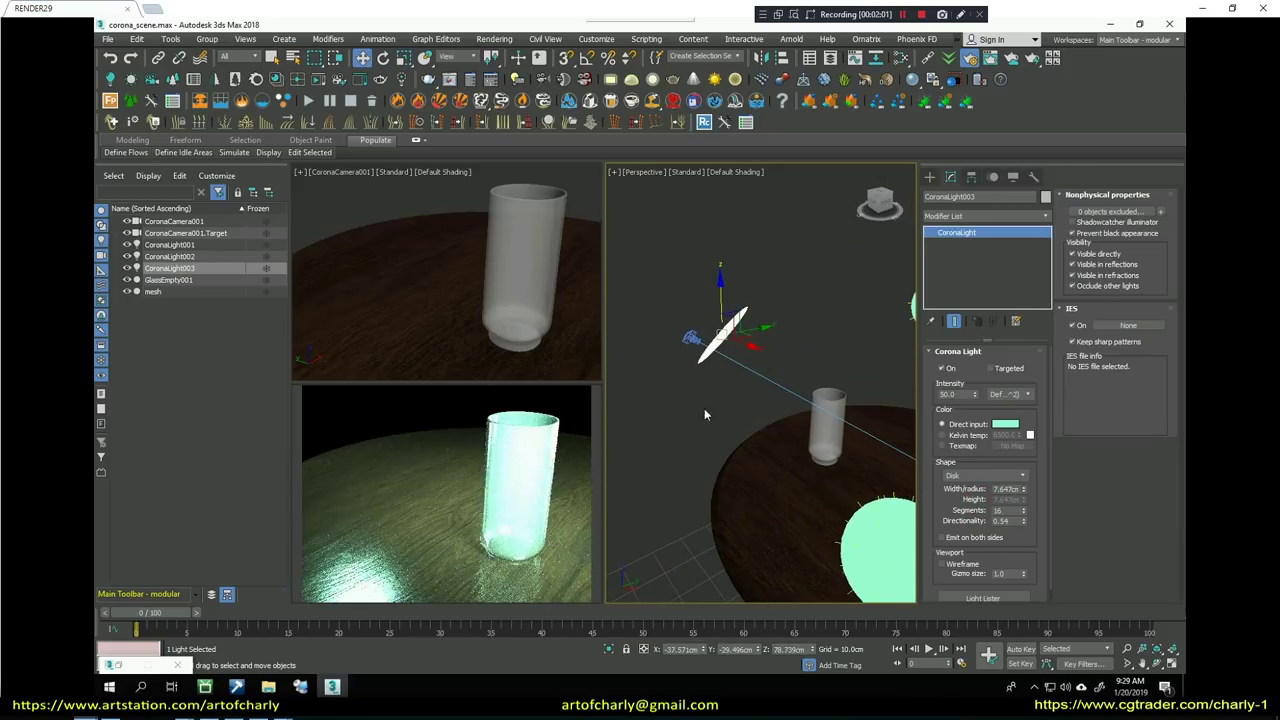
pyautogui.keyDown('alt'); pyautogui.moveTo(780, 359); pyautogui.dragTo(786, 300, button='middle'); pyautogui.keyUp('alt')
# Step: Add CoronaLight003 to the light_3 LightMix element
pyautogui.press('F10')
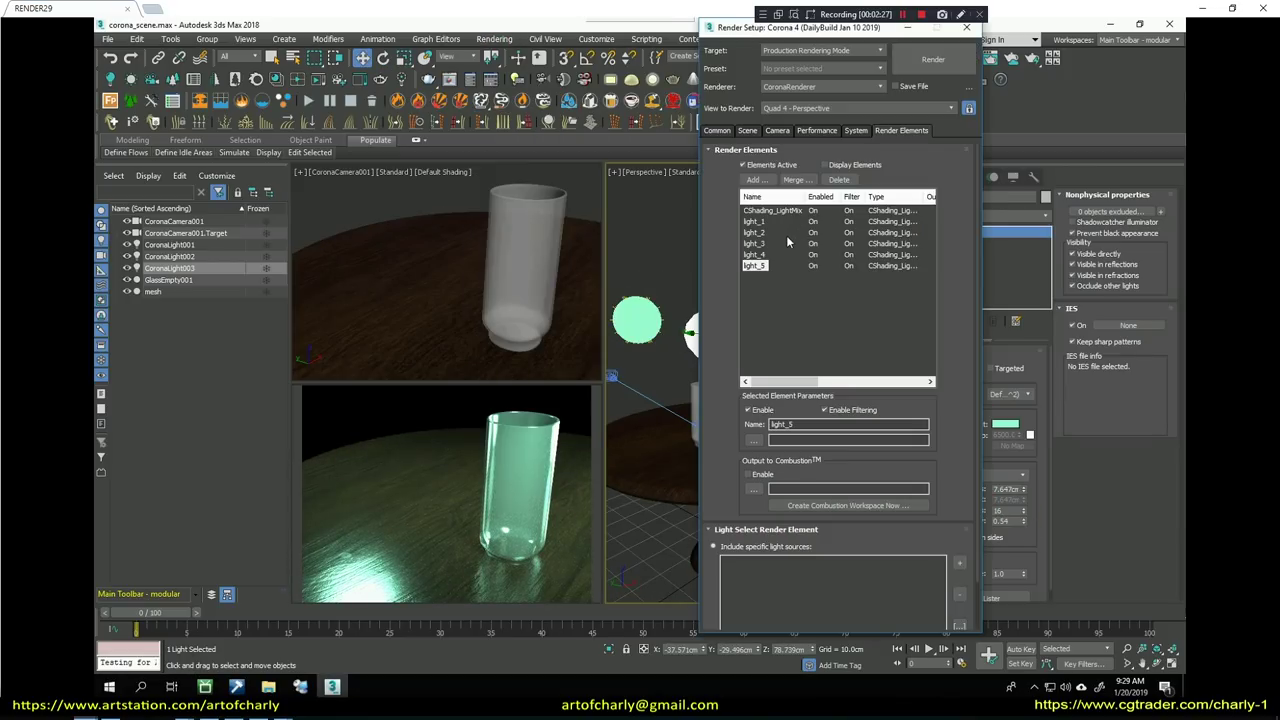
pyautogui.click(759, 243)
pyautogui.click(959, 562)
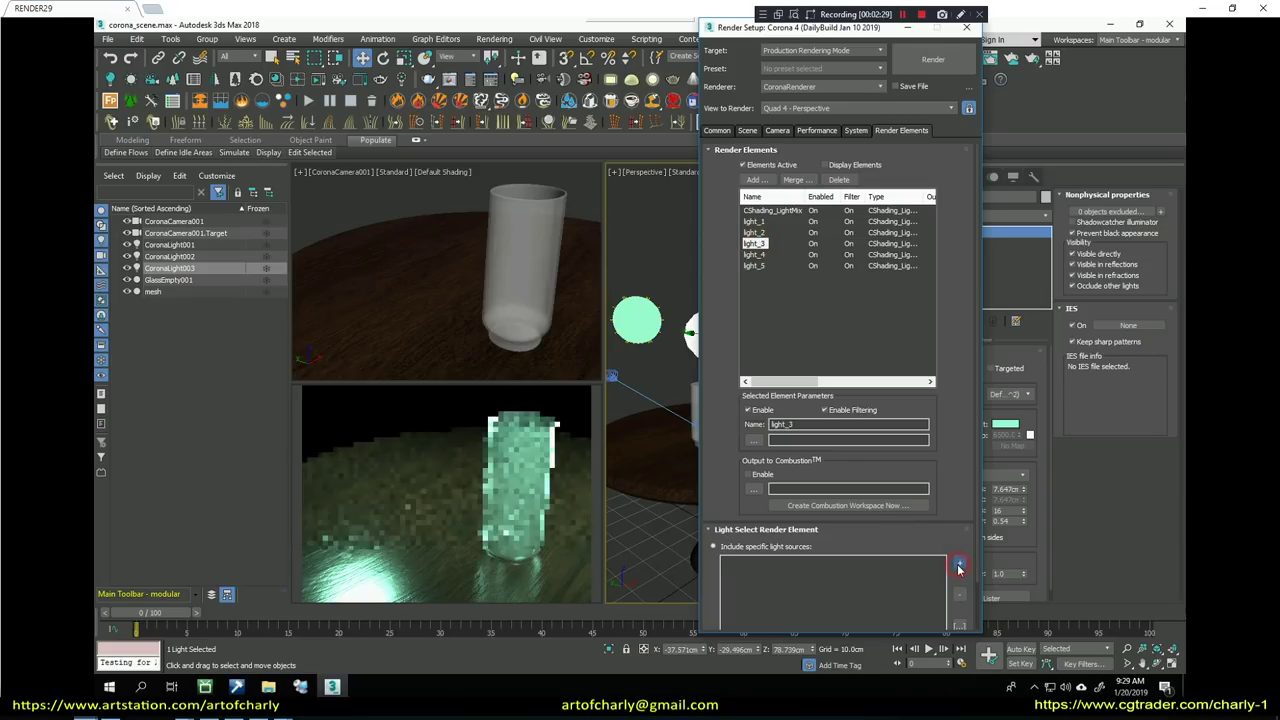
pyautogui.press('Escape')
# Step: Copy CoronaLight004 with a 15.83cm radius and intensity 6.0, lowered toward the table
pyautogui.keyDown('shift'); pyautogui.moveTo(837, 397); pyautogui.dragTo(753, 357); pyautogui.keyUp('shift')
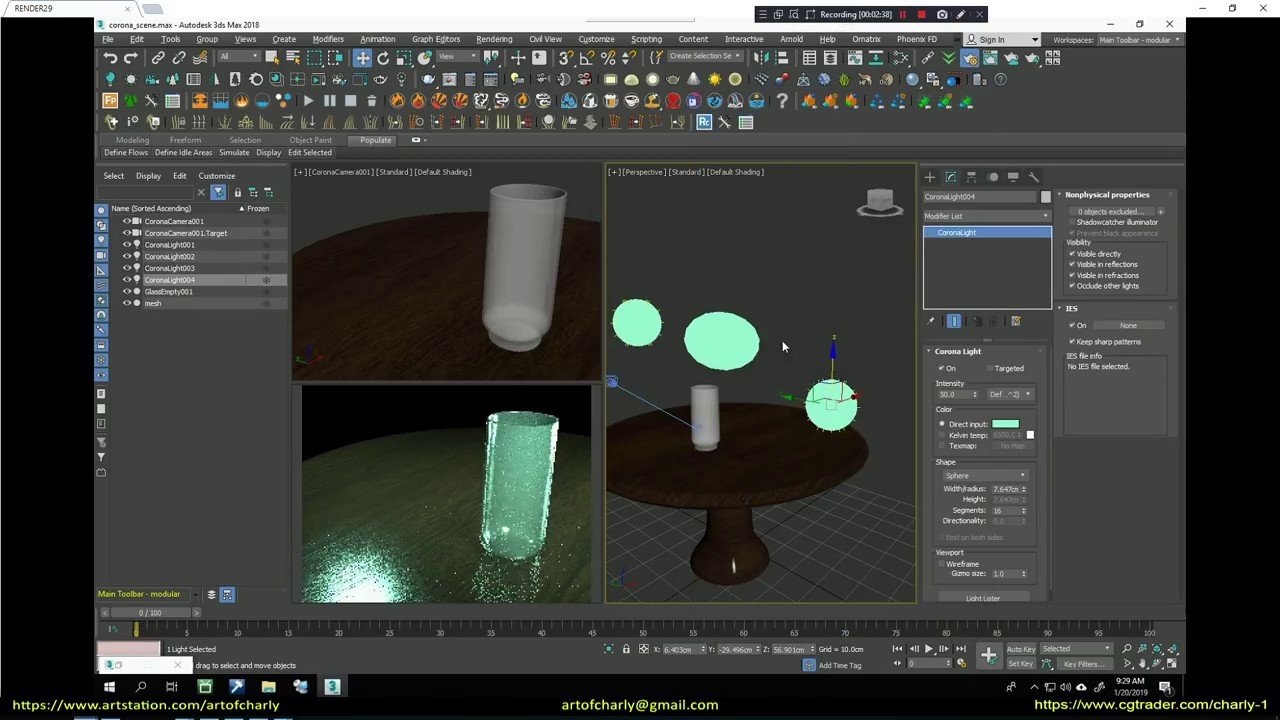
pyautogui.press('t')
pyautogui.hotkey('shift', 'z')
pyautogui.hotkey('shift', 'z')
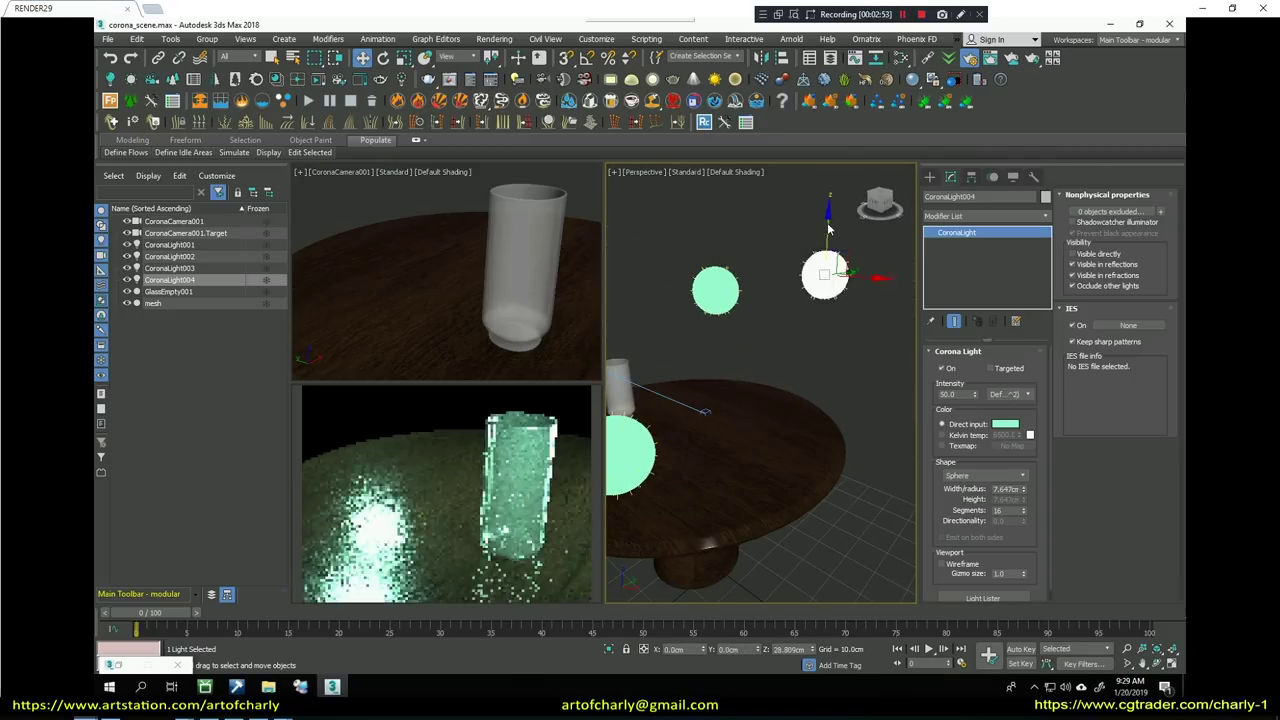
pyautogui.moveTo(1023, 488); pyautogui.dragTo(981, 444)
pyautogui.moveTo(973, 394); pyautogui.dragTo(974, 450)
pyautogui.moveTo(826, 330)
pyautogui.mouseDown()
pyautogui.moveTo(855, 372)
pyautogui.moveTo(900, 368)
pyautogui.mouseUp()
pyautogui.press('F10')
pyautogui.click(966, 27)
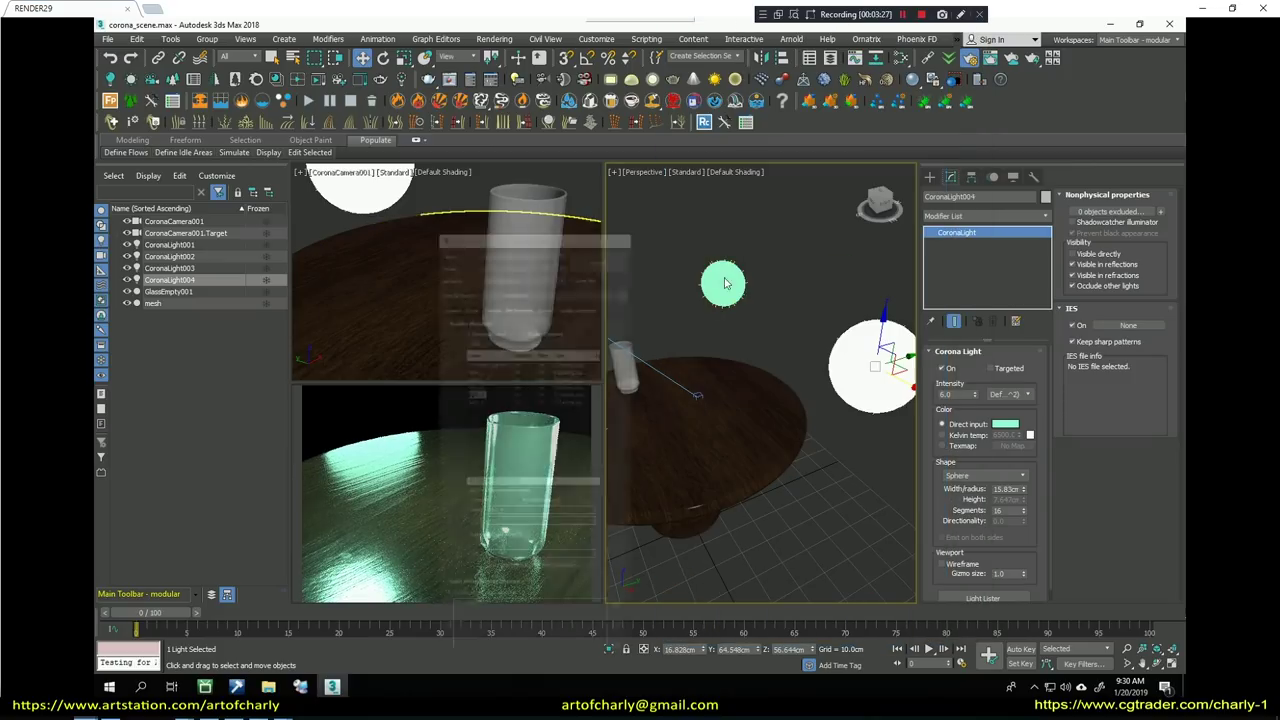
# Step: Copy a fifth light, CoronaLight005, and assign it to the light_5 element
pyautogui.scroll(-3, 829, 361)
pyautogui.keyDown('alt'); pyautogui.moveTo(708, 397); pyautogui.dragTo(693, 411, button='middle'); pyautogui.keyUp('alt')
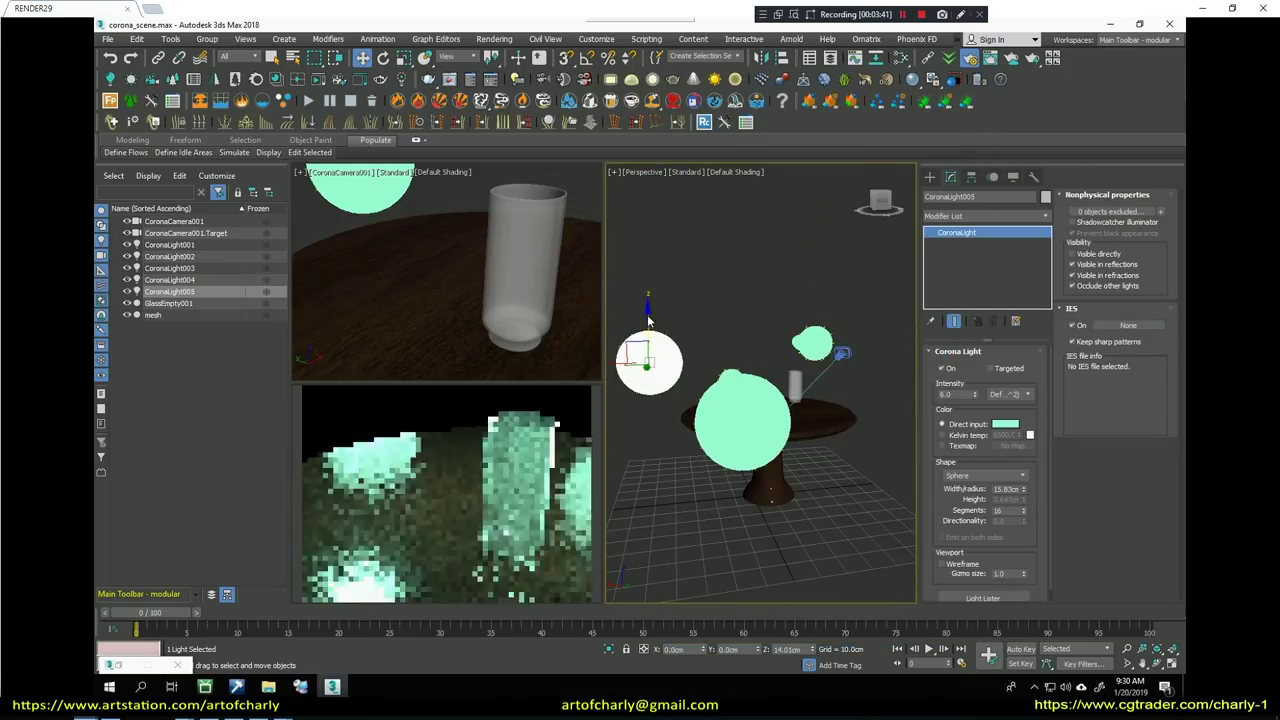
pyautogui.press('F10')
pyautogui.click(720, 279)
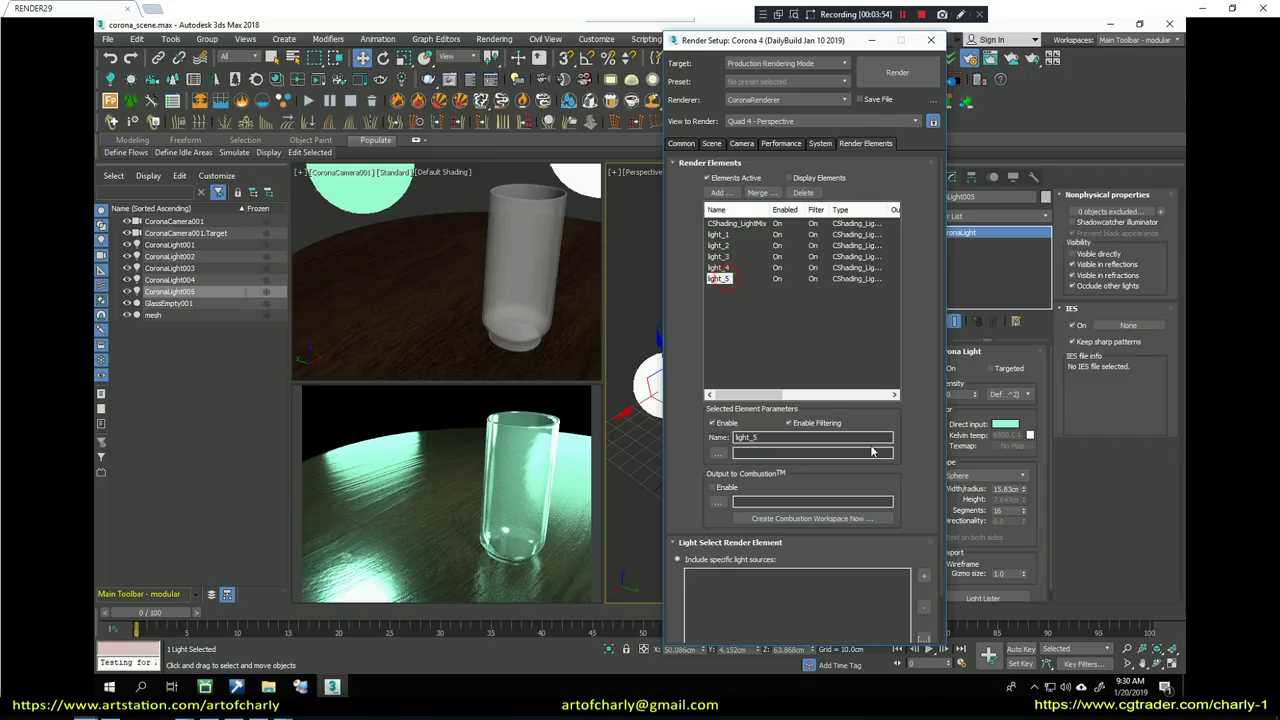
pyautogui.click(745, 224)
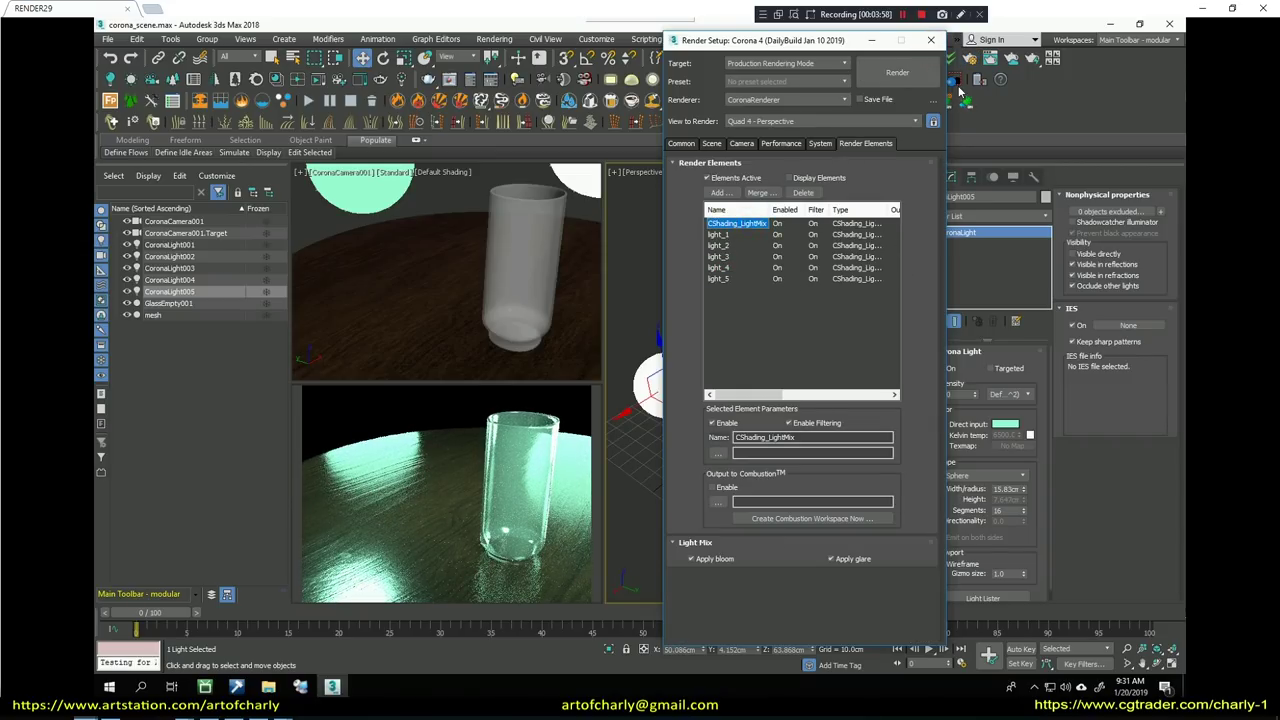
pyautogui.click(937, 41)
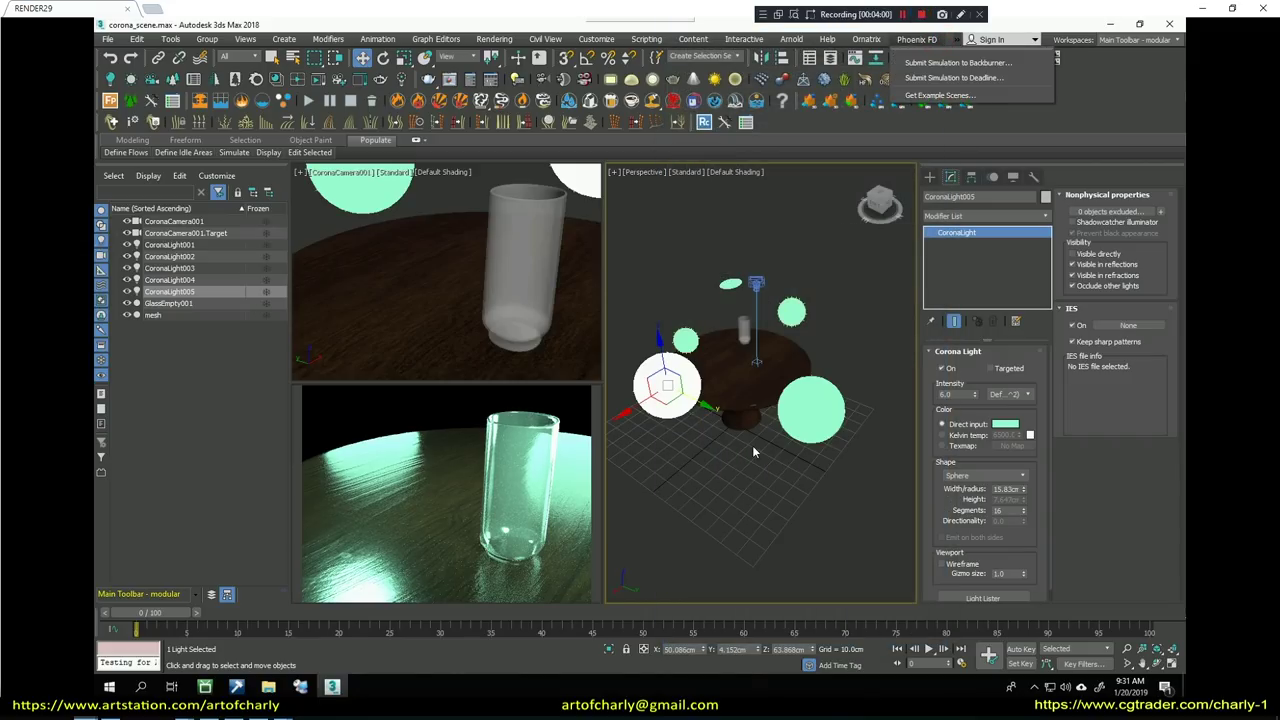
pyautogui.click(790, 440)
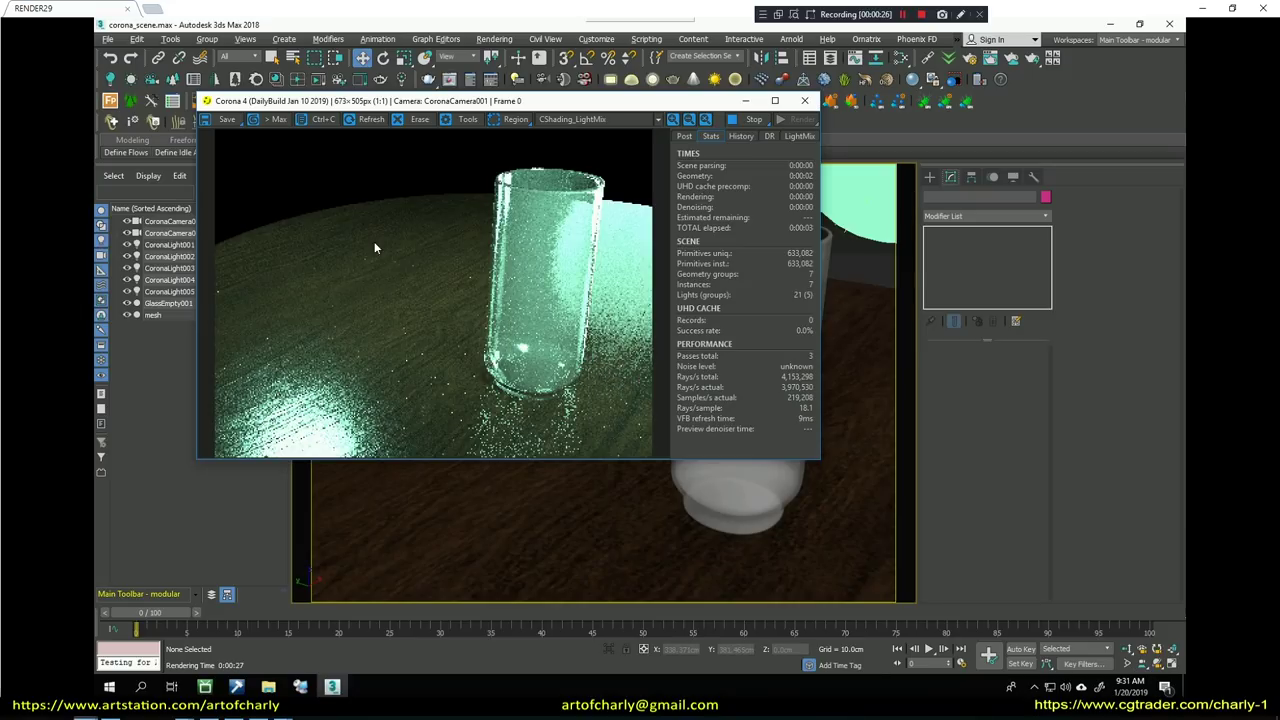
# Step: Switch off all five LightMix lights, light_1 through light_5
pyautogui.click(788, 138)
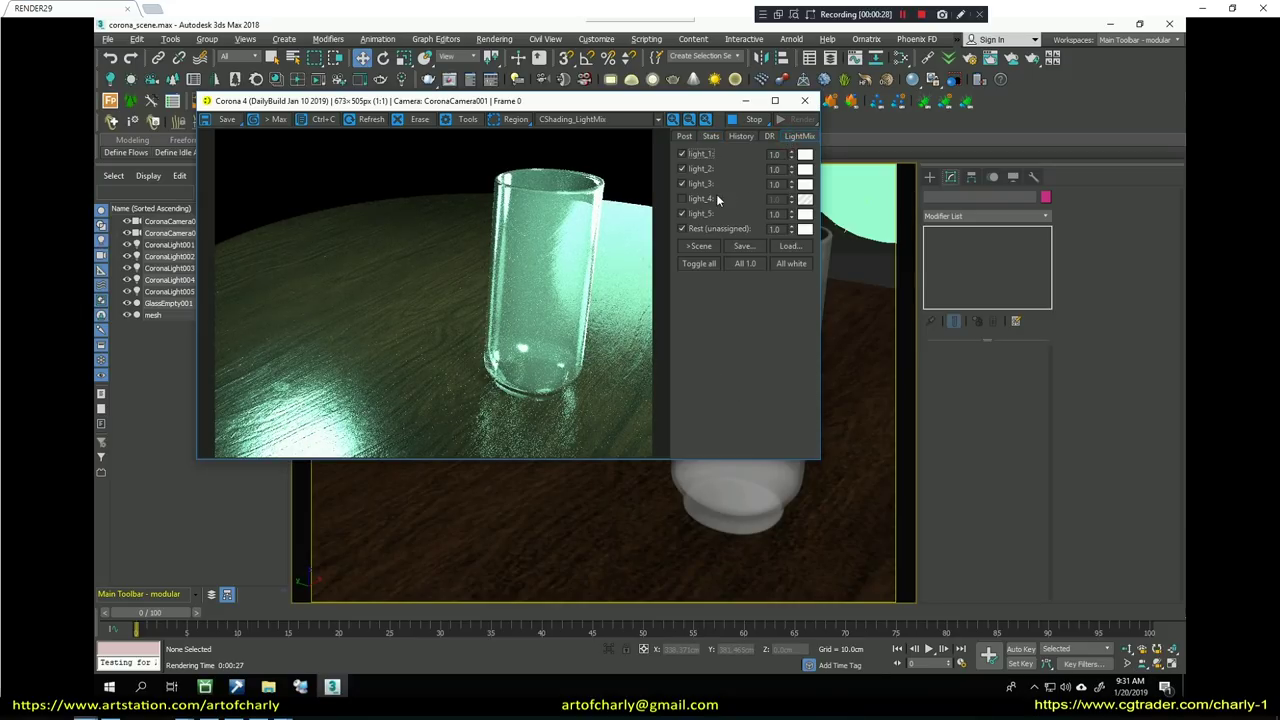
pyautogui.click(684, 199)
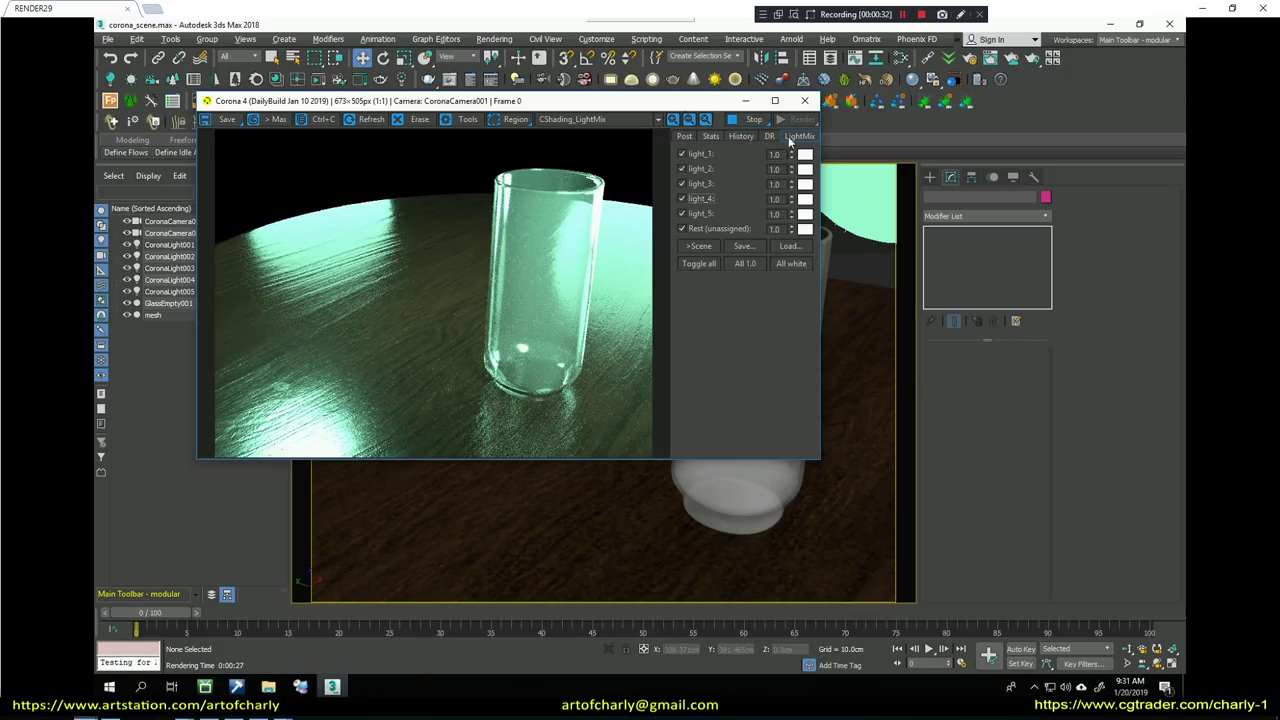
pyautogui.click(682, 154)
pyautogui.click(682, 169)
pyautogui.click(682, 184)
pyautogui.click(682, 199)
pyautogui.click(682, 214)
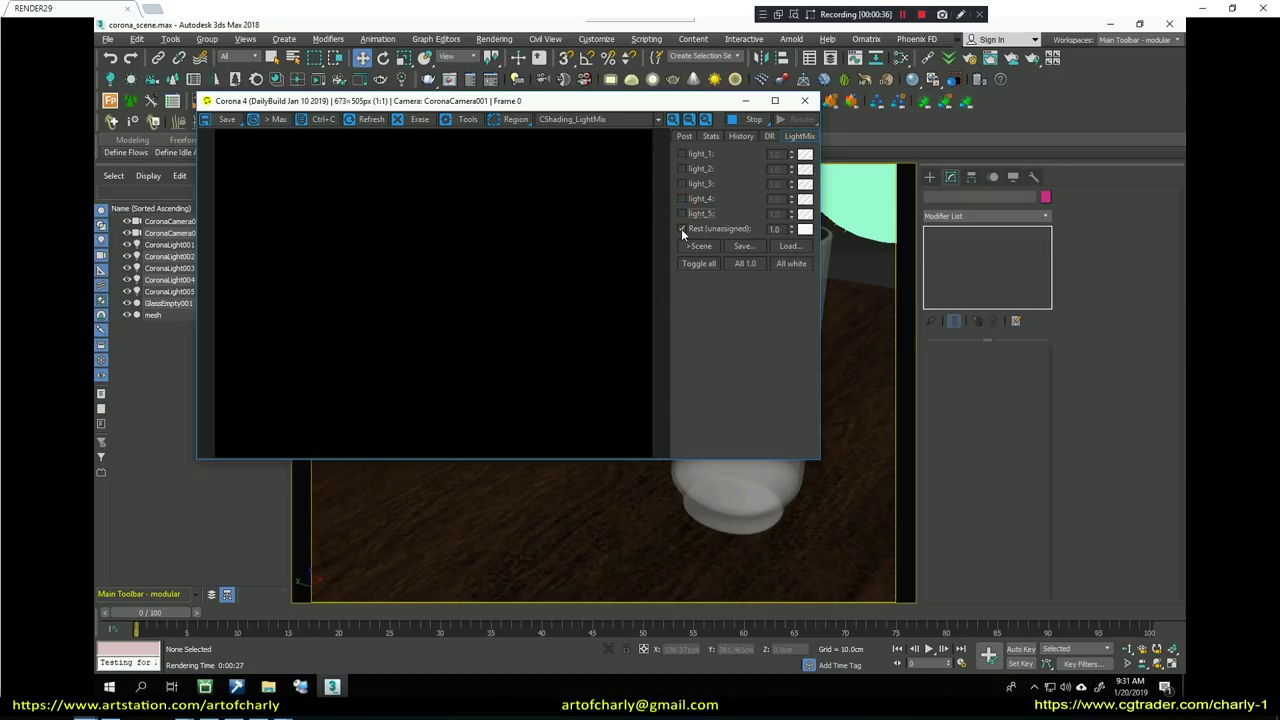
# Step: Solo light_1 through light_5 one at a time, leaving light_5 on
pyautogui.click(681, 153)
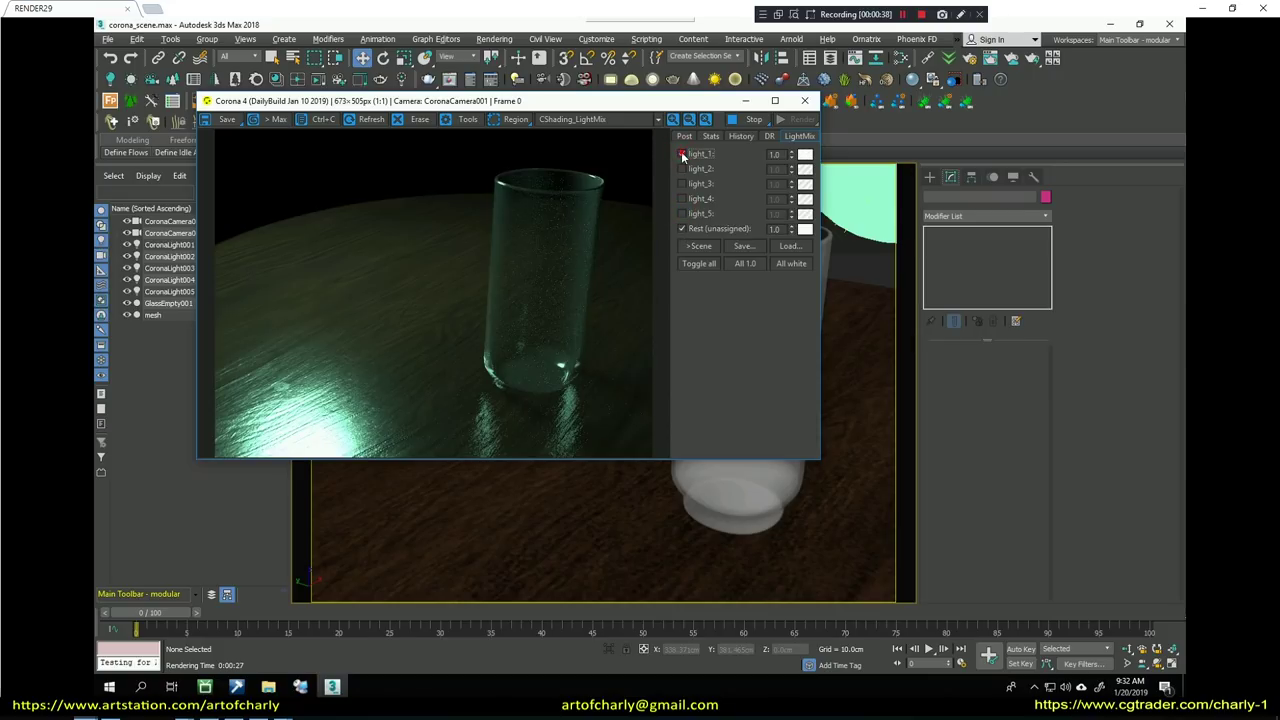
pyautogui.click(681, 153)
pyautogui.click(679, 168)
pyautogui.click(680, 169)
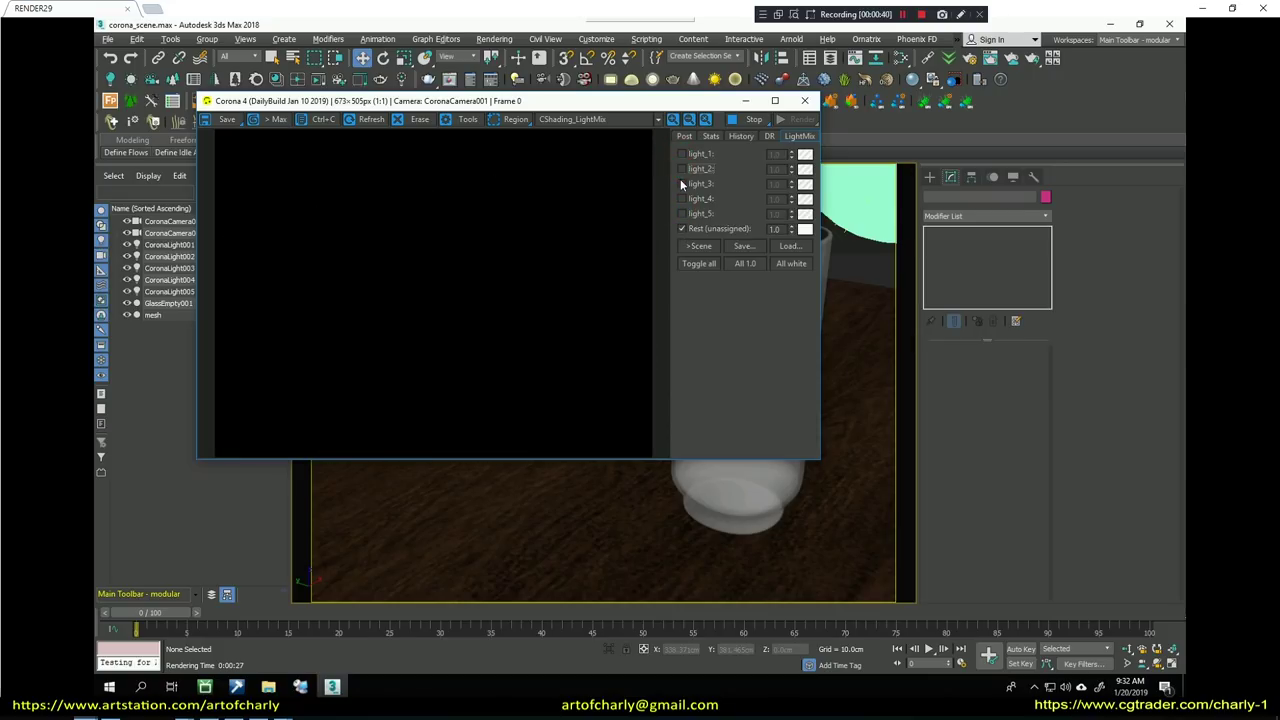
pyautogui.click(681, 184)
pyautogui.click(681, 184)
pyautogui.click(682, 199)
pyautogui.click(681, 199)
pyautogui.click(682, 214)
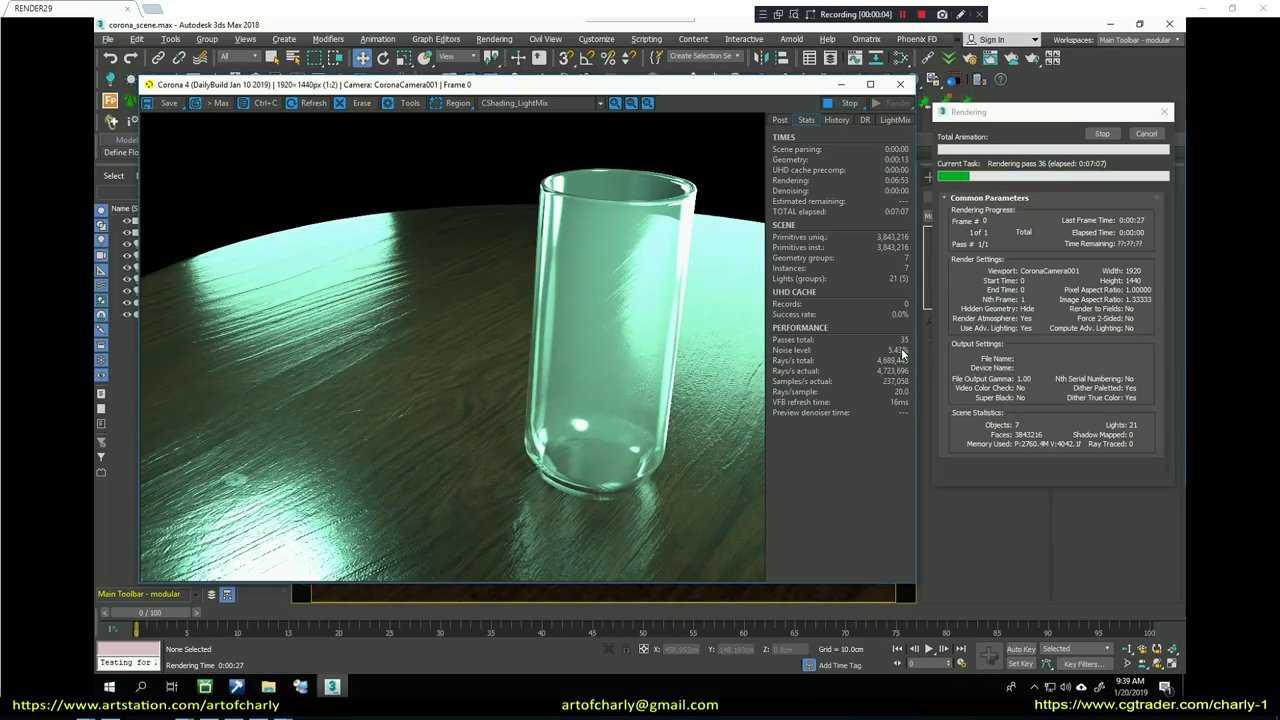
# Step: Stop the render and switch off light_1, light_3, light_4 and light_5 in LightMix
pyautogui.click(1146, 133)
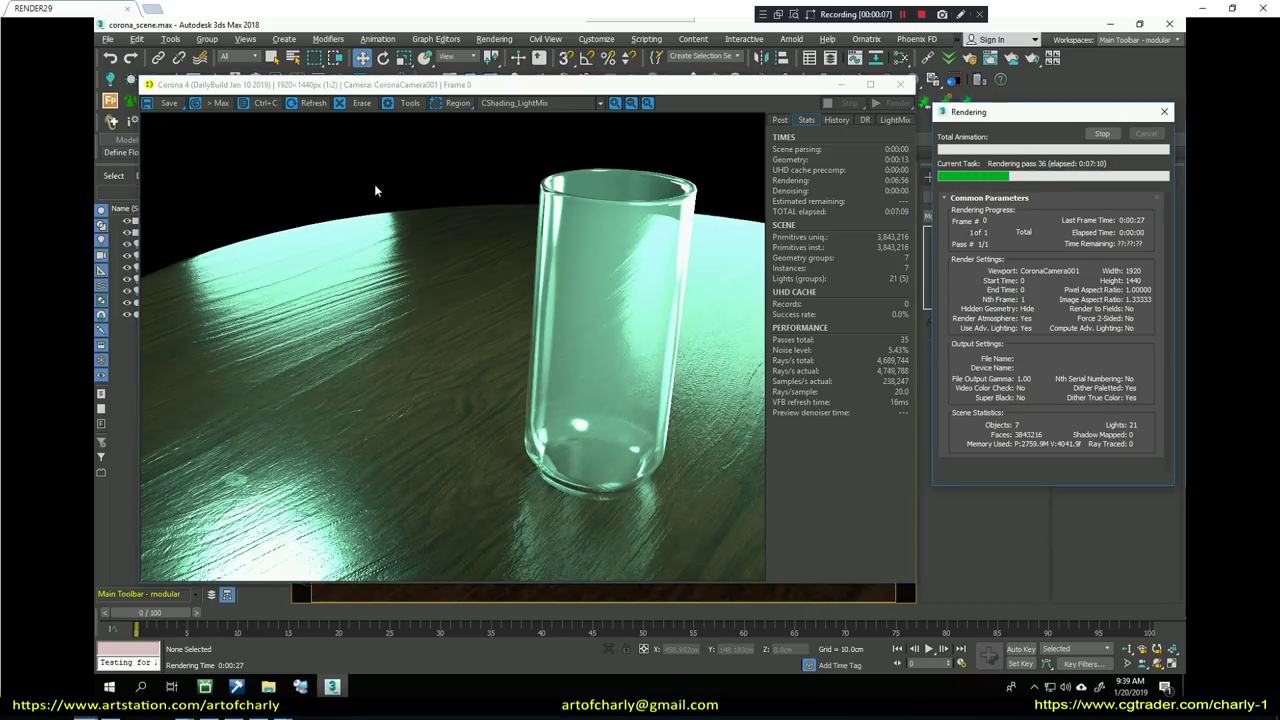
pyautogui.click(895, 120)
pyautogui.click(777, 168)
pyautogui.click(778, 183)
pyautogui.click(777, 198)
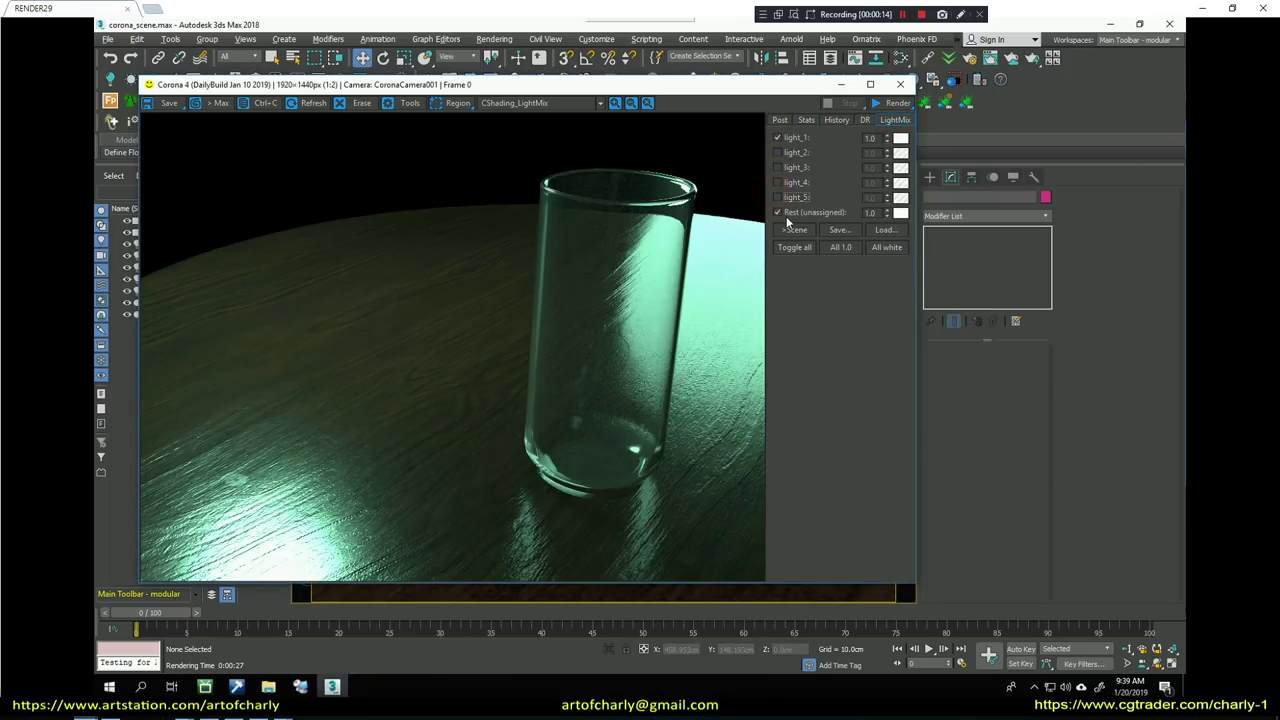
pyautogui.click(778, 138)
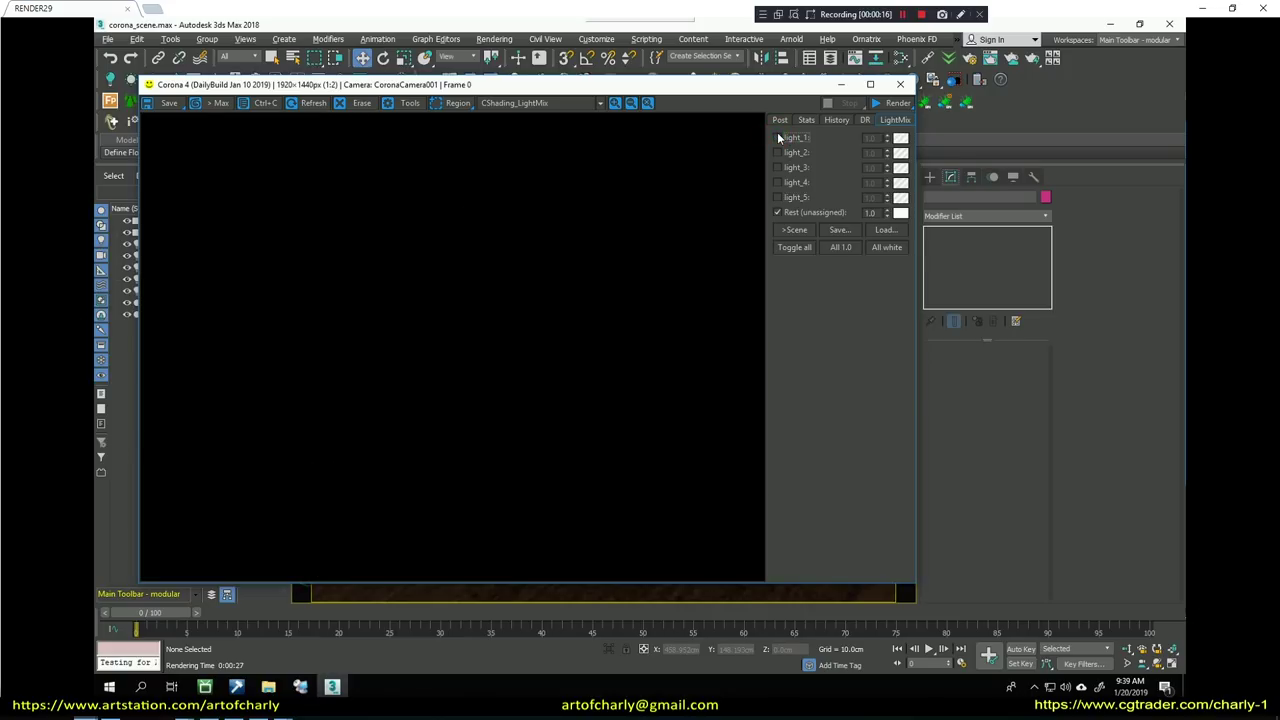
# Step: Preview the render lit by light_2, light_3 and light_4 each alone
pyautogui.click(777, 152)
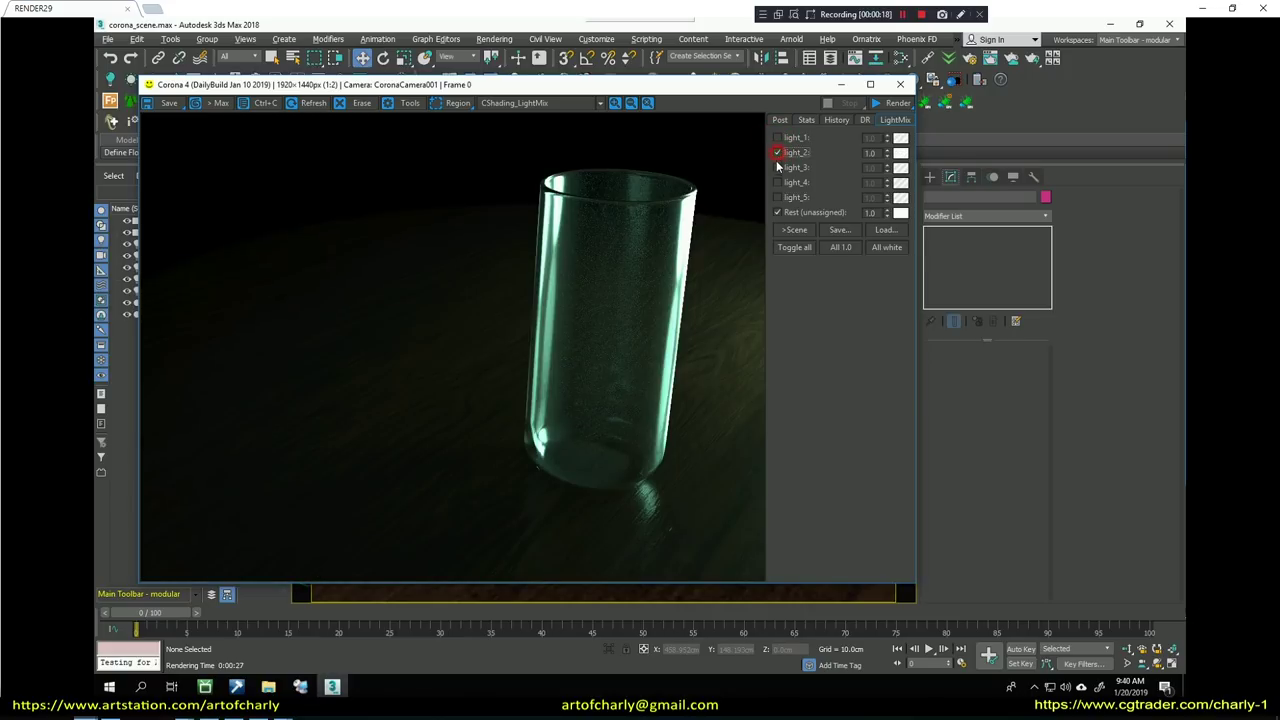
pyautogui.click(777, 167)
pyautogui.click(777, 167)
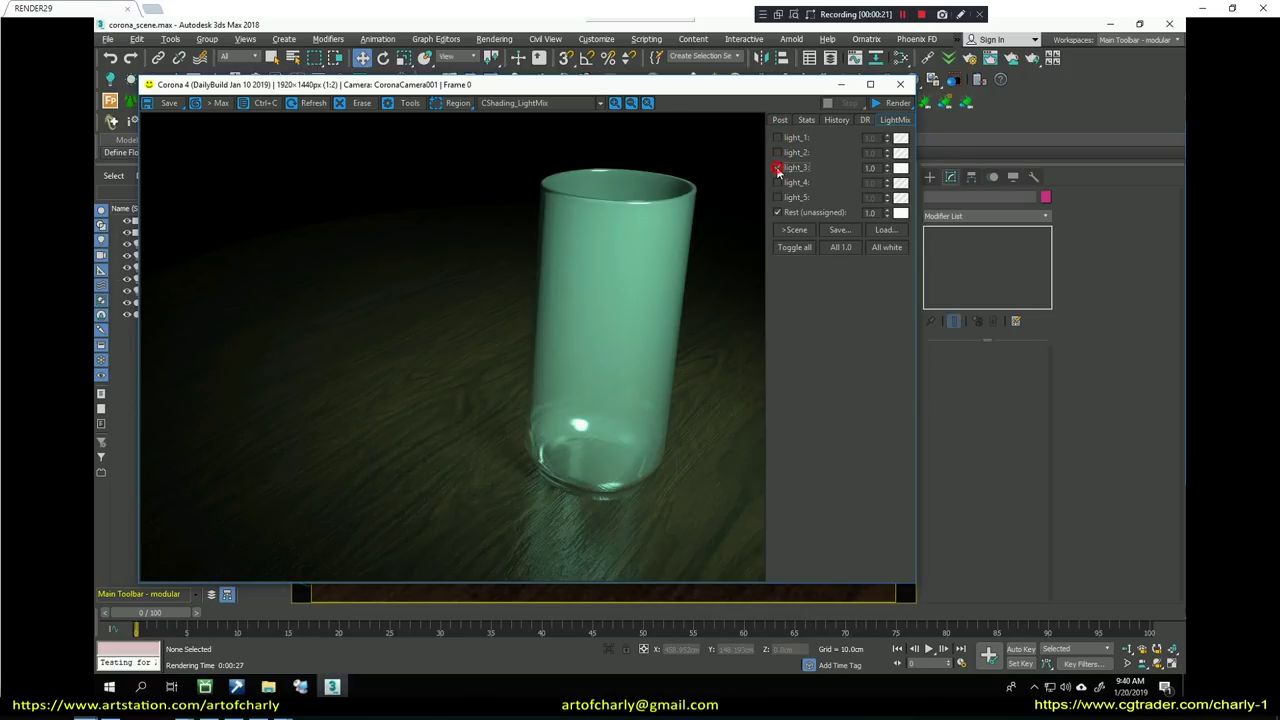
pyautogui.click(777, 182)
pyautogui.click(776, 182)
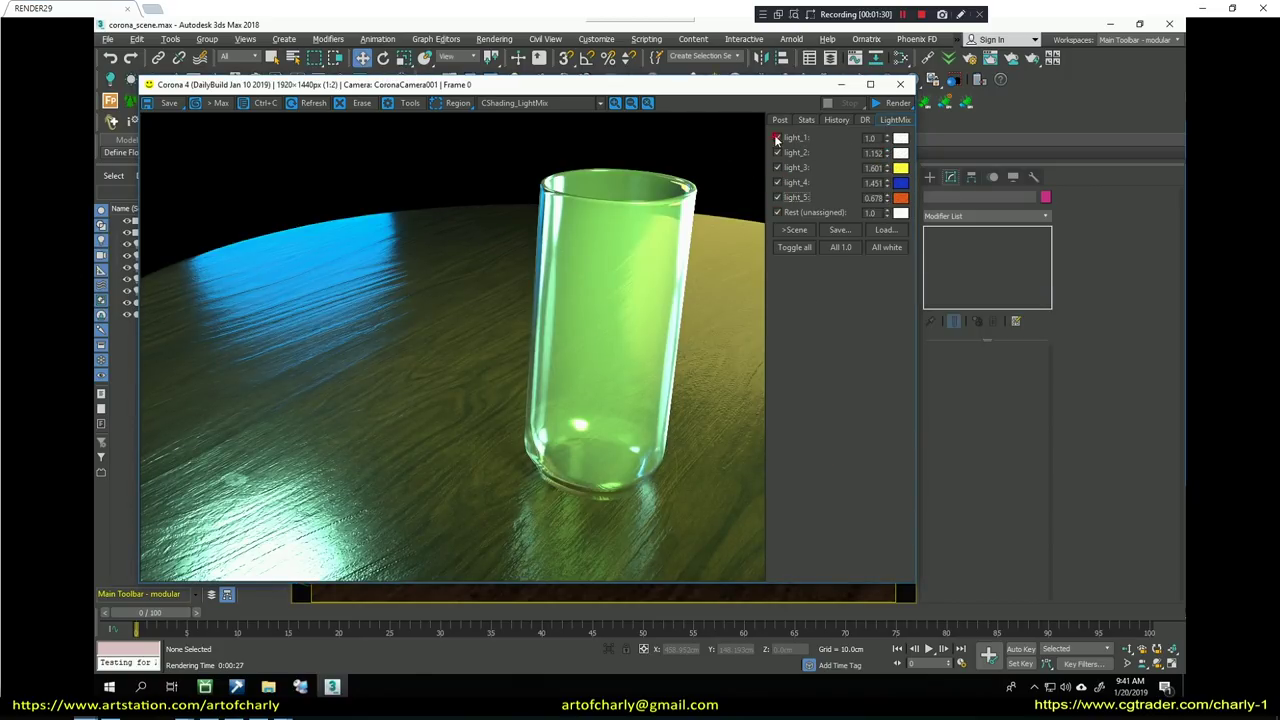
# Step: Try a mix with only light_1 and light_2 on, light_3–light_5 off
pyautogui.click(777, 137)
pyautogui.click(777, 152)
pyautogui.click(777, 167)
pyautogui.click(777, 137)
pyautogui.click(777, 152)
pyautogui.click(777, 182)
pyautogui.click(777, 197)
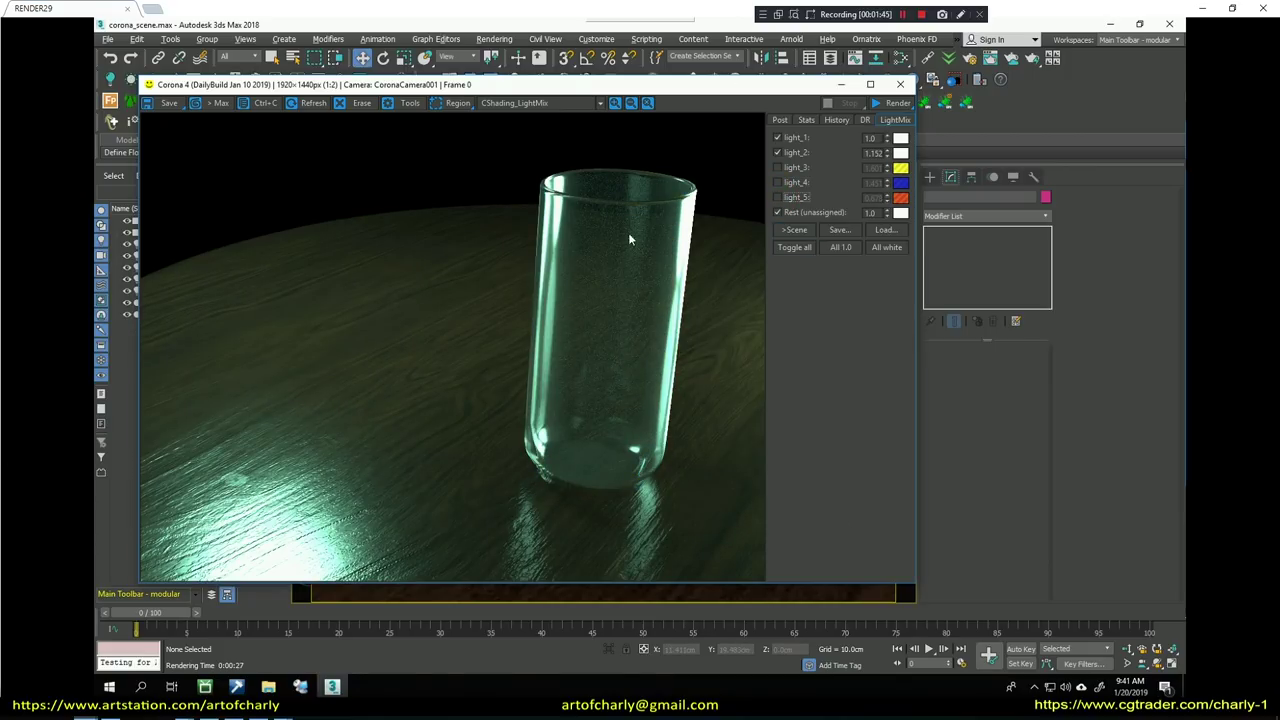
# Step: Turn the yellow, blue and orange lights back on and lower light_2's intensity
pyautogui.click(777, 197)
pyautogui.click(777, 182)
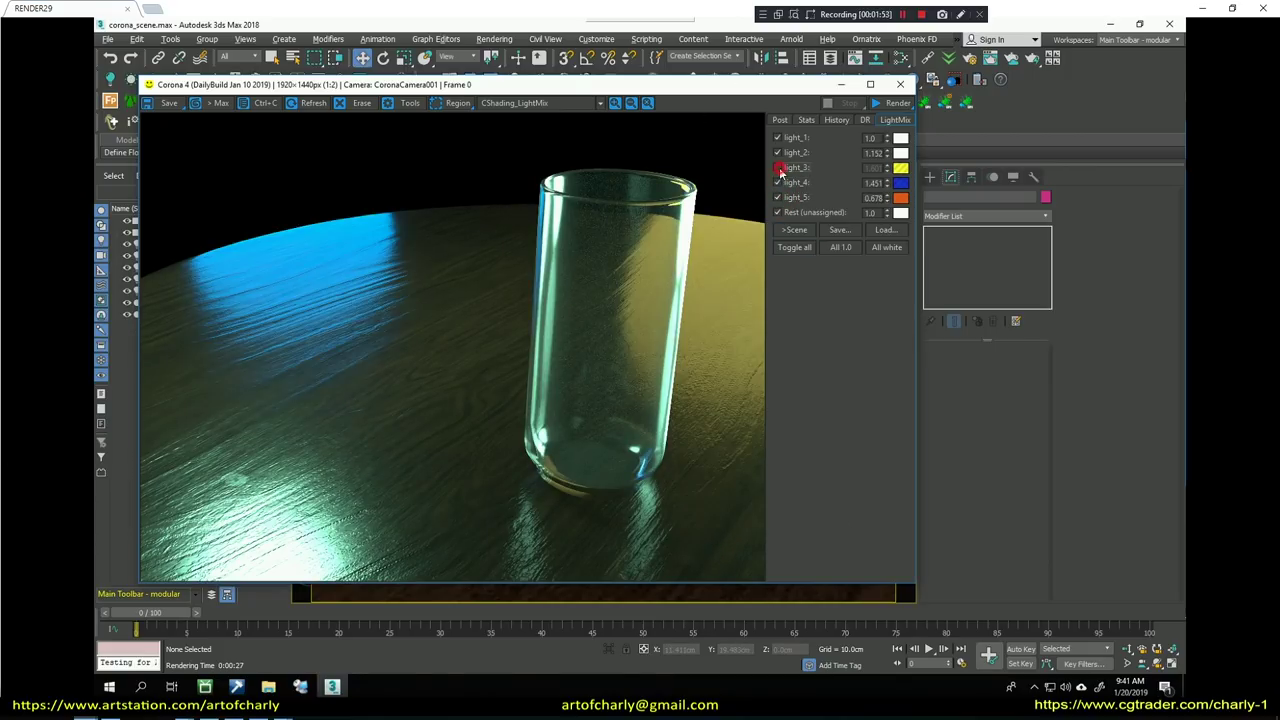
pyautogui.click(777, 167)
pyautogui.click(777, 167)
pyautogui.click(777, 167)
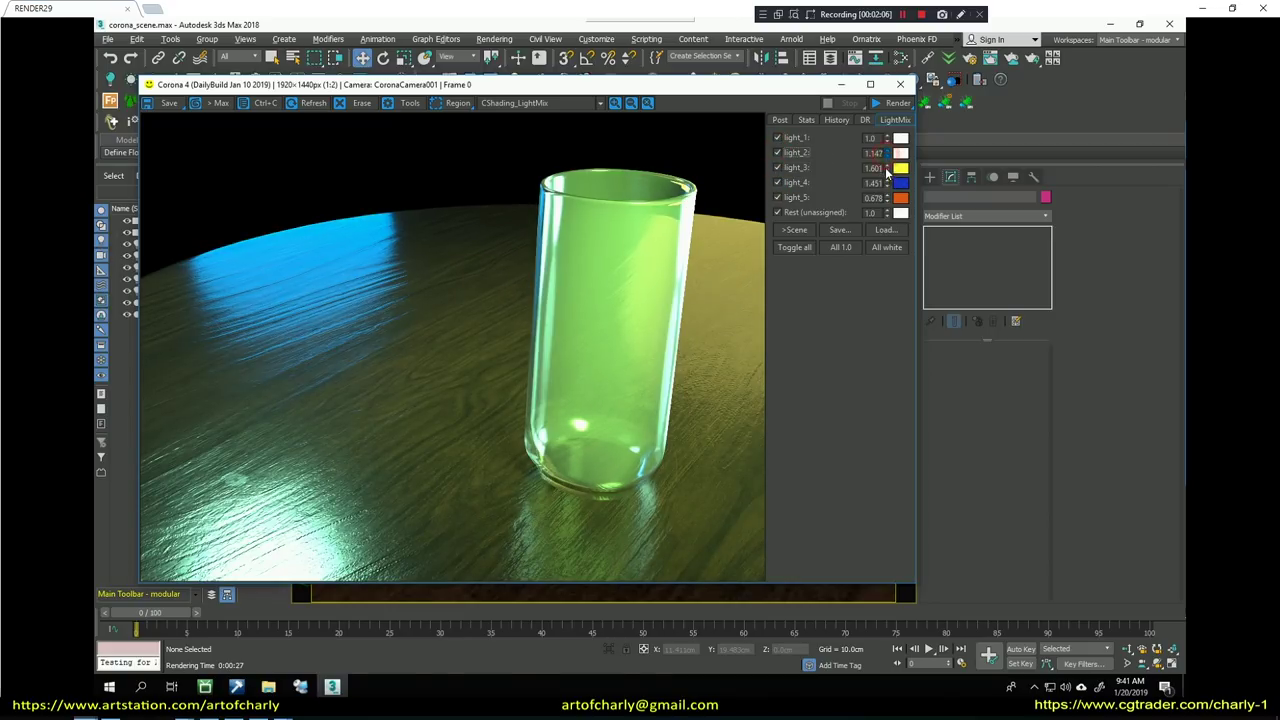
pyautogui.moveTo(893, 329)
pyautogui.mouseDown()
pyautogui.moveTo(898, 437)
pyautogui.moveTo(891, 331)
pyautogui.moveTo(900, 380)
pyautogui.mouseUp()
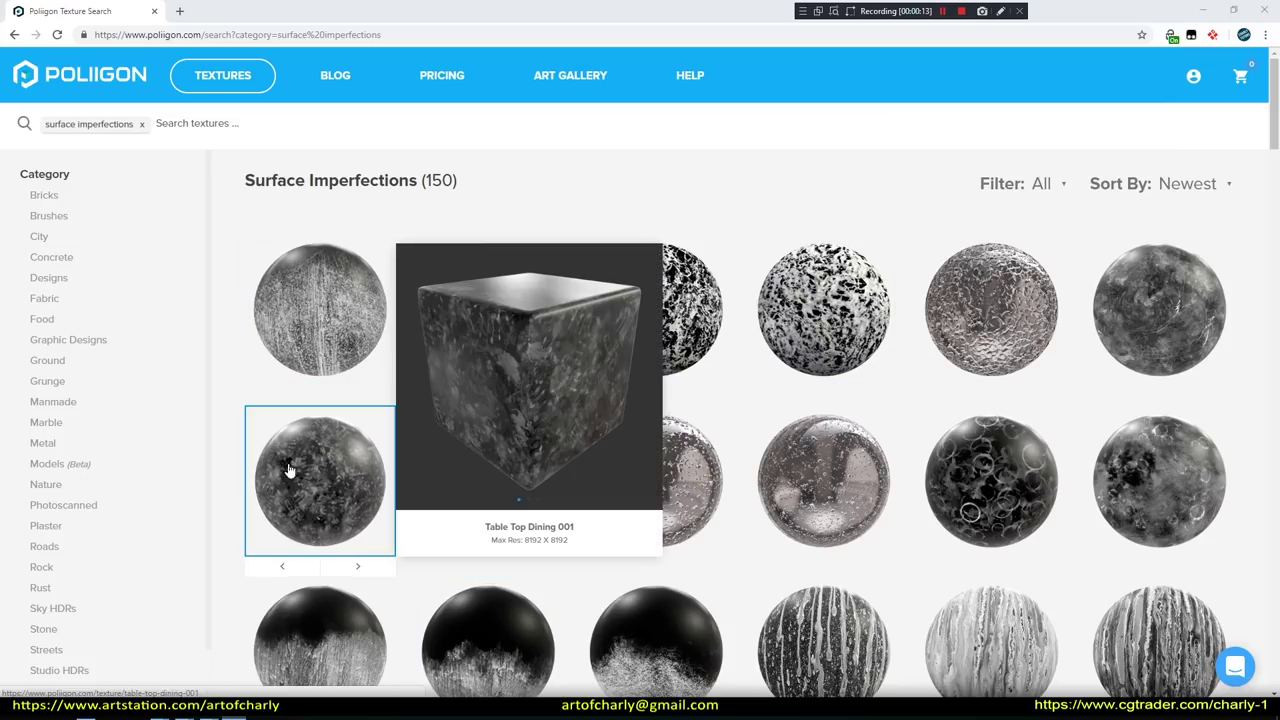
pyautogui.moveTo(223, 75)
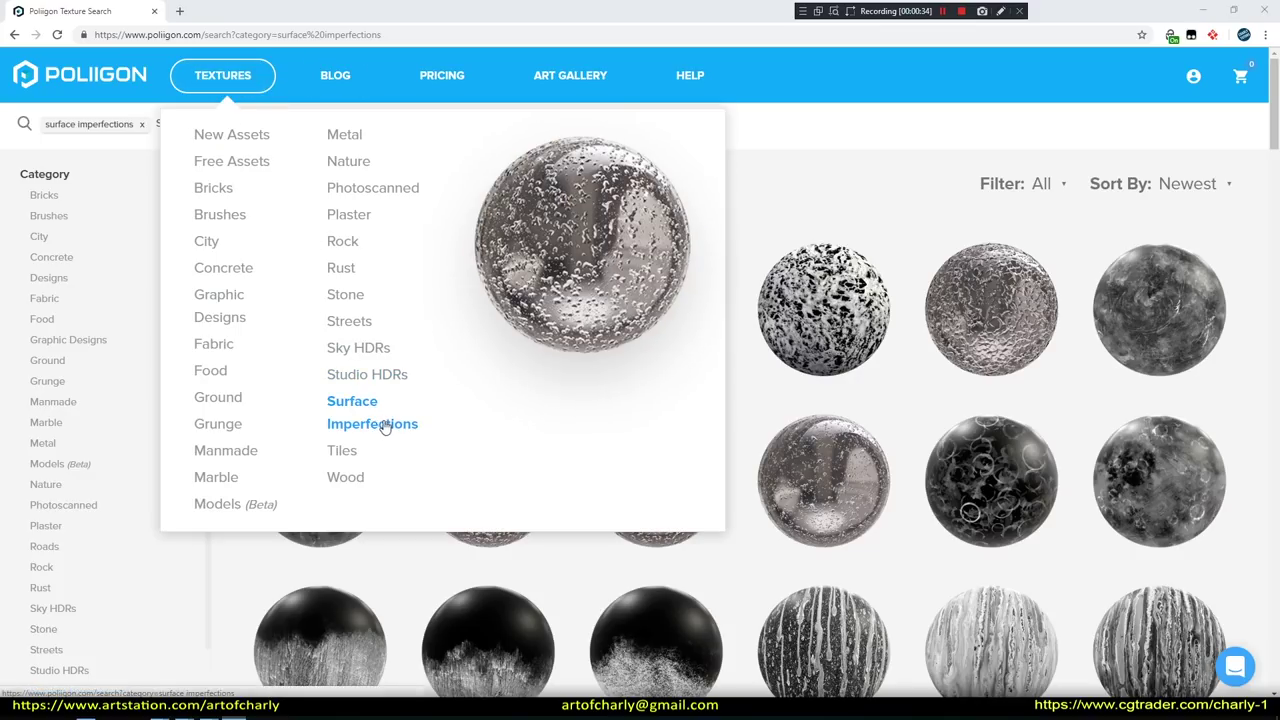
# Step: Browse the Surface Imperfections grid and view the Hand Smudges Light 002 details
pyautogui.scroll(-3, 694, 354)
pyautogui.scroll(-5, 694, 354)
pyautogui.scroll(-5, 695, 355)
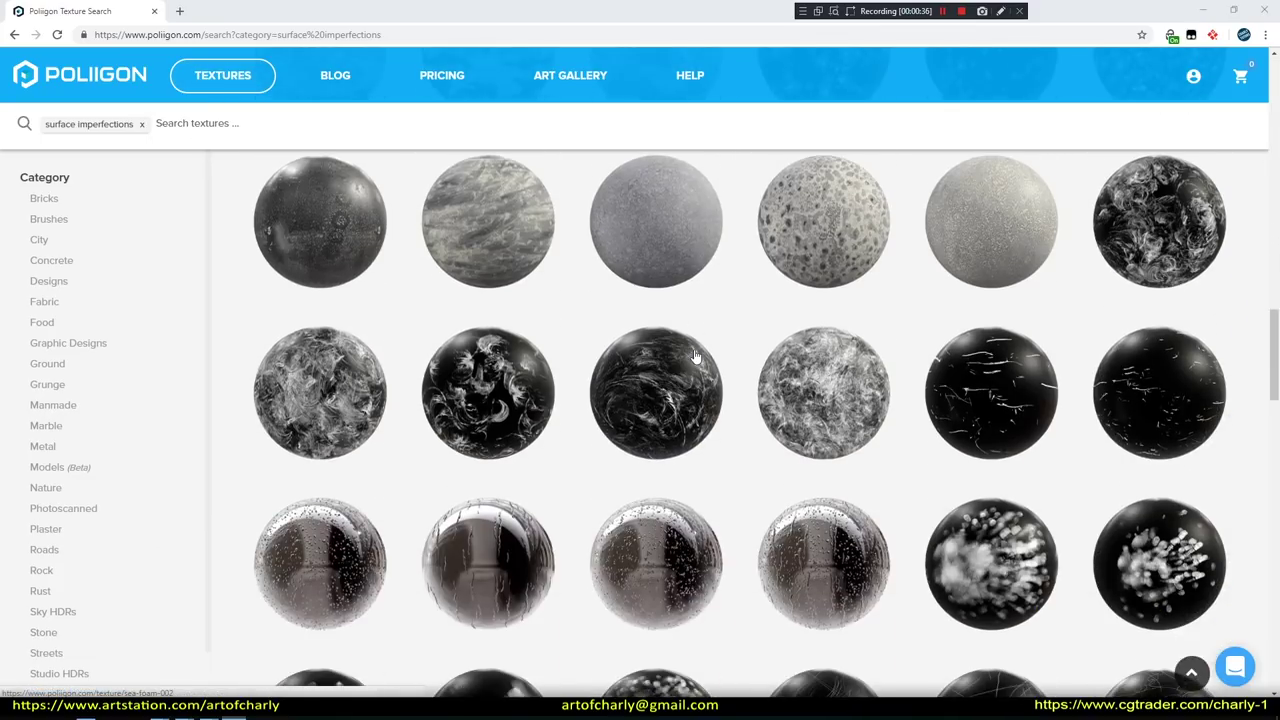
pyautogui.scroll(-5, 695, 355)
pyautogui.scroll(2, 586, 400)
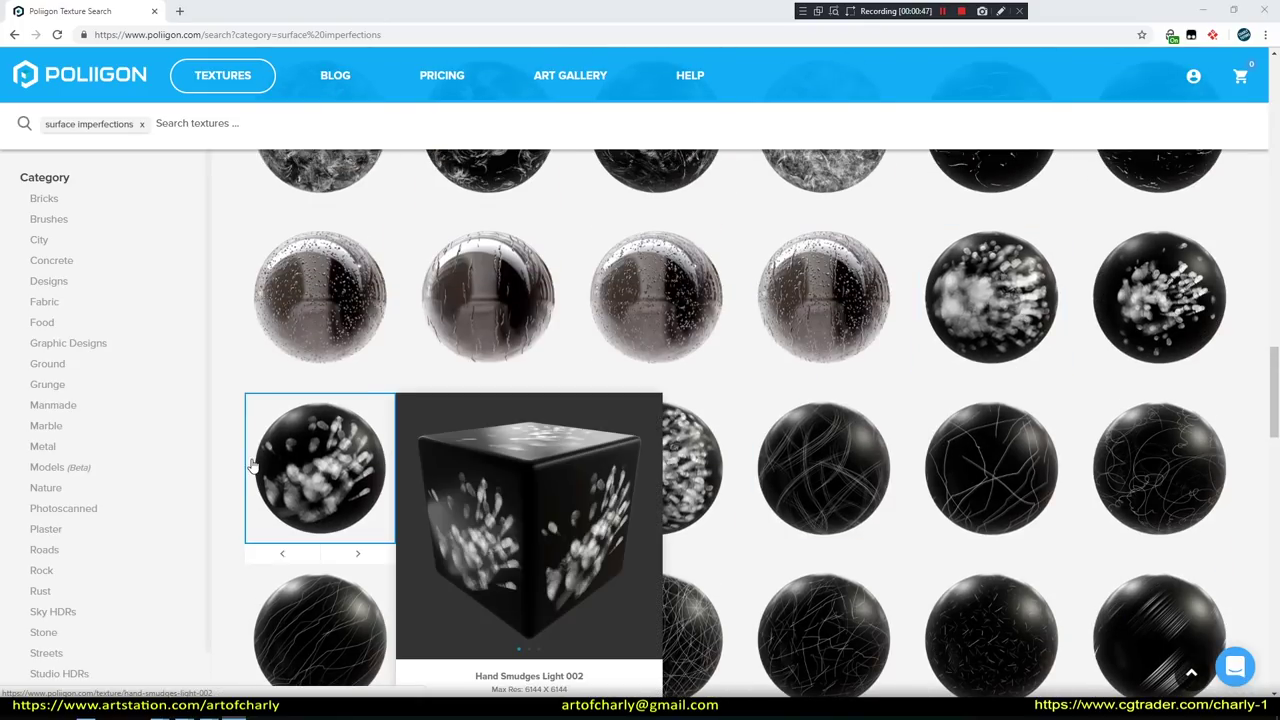
pyautogui.click(309, 464)
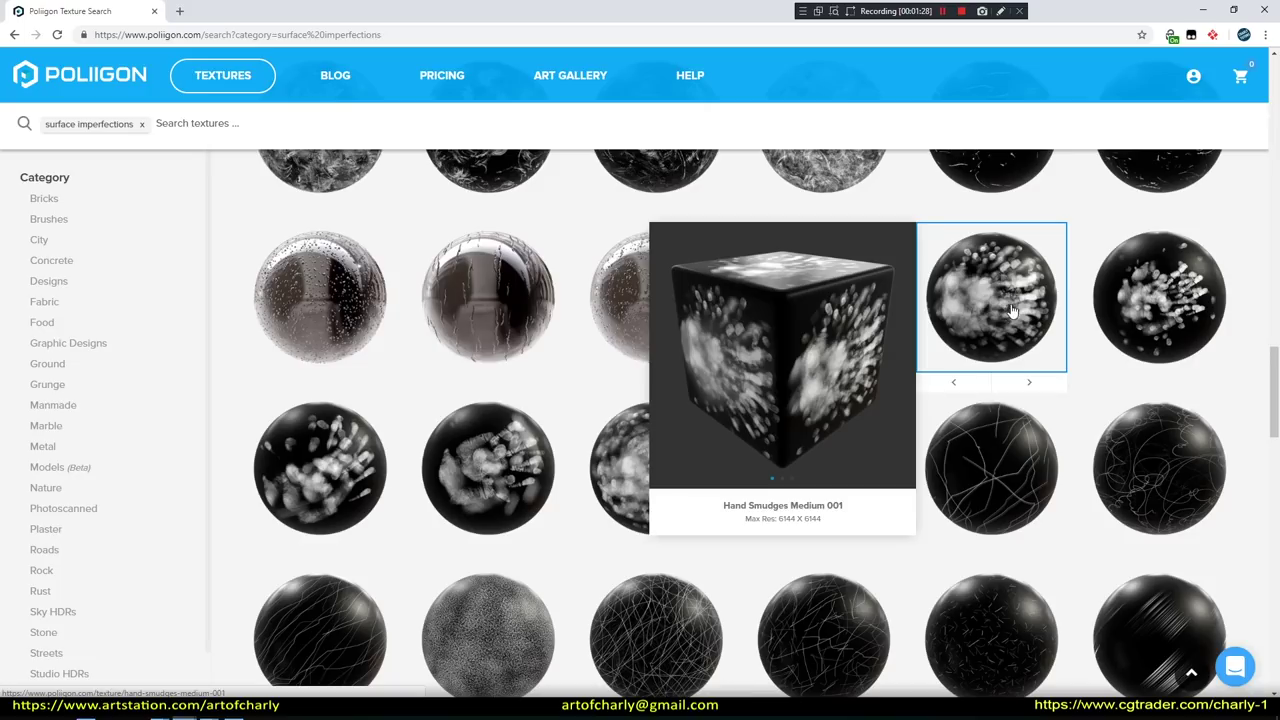
# Step: Scroll back up and view the Hand Smudges Type A Medium 001 details
pyautogui.scroll(2, 1010, 380)
pyautogui.scroll(5, 1000, 480)
pyautogui.scroll(3, 930, 550)
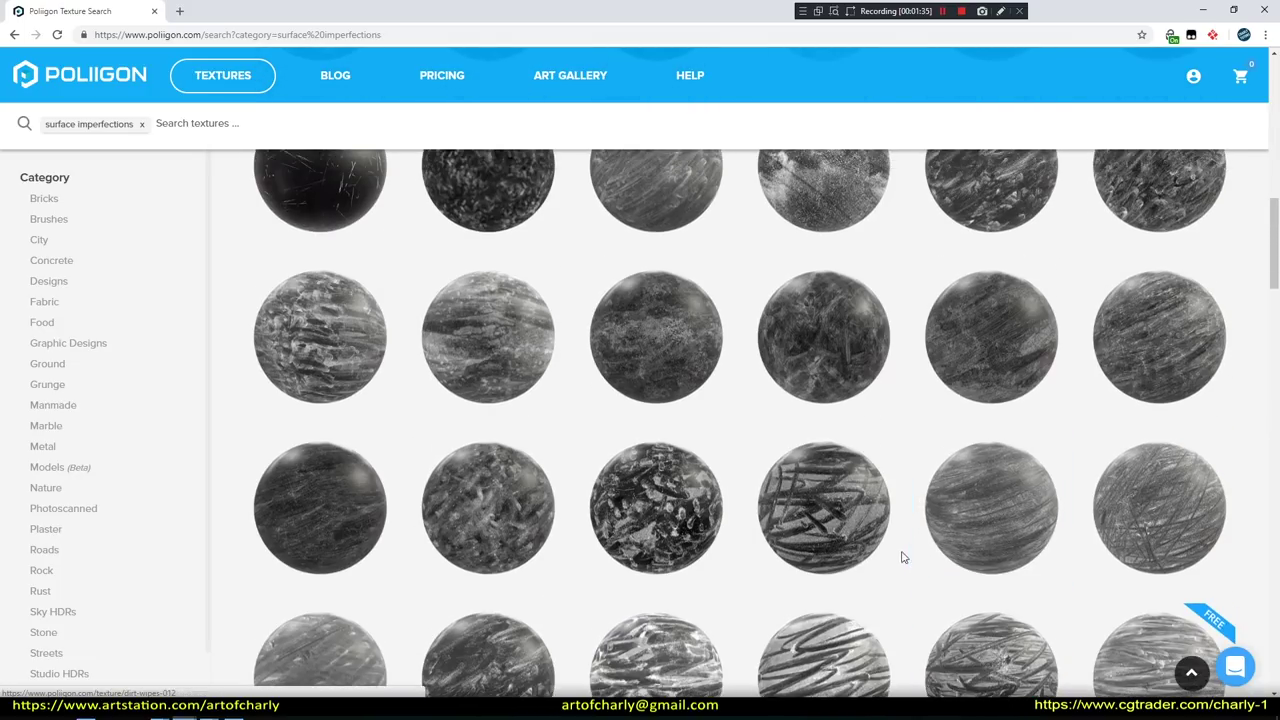
pyautogui.scroll(2, 870, 530)
pyautogui.scroll(3, 715, 570)
pyautogui.scroll(2, 700, 580)
pyautogui.scroll(2, 600, 500)
pyautogui.scroll(-2, 685, 530)
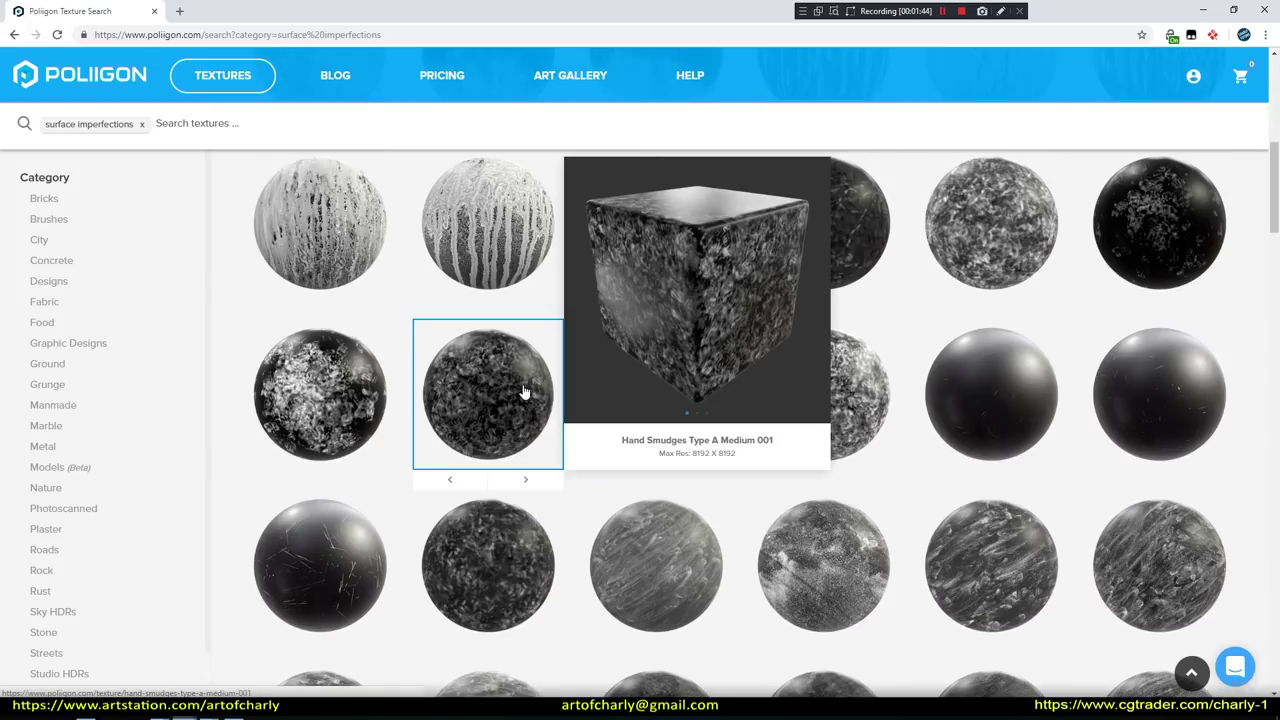
pyautogui.click(526, 394)
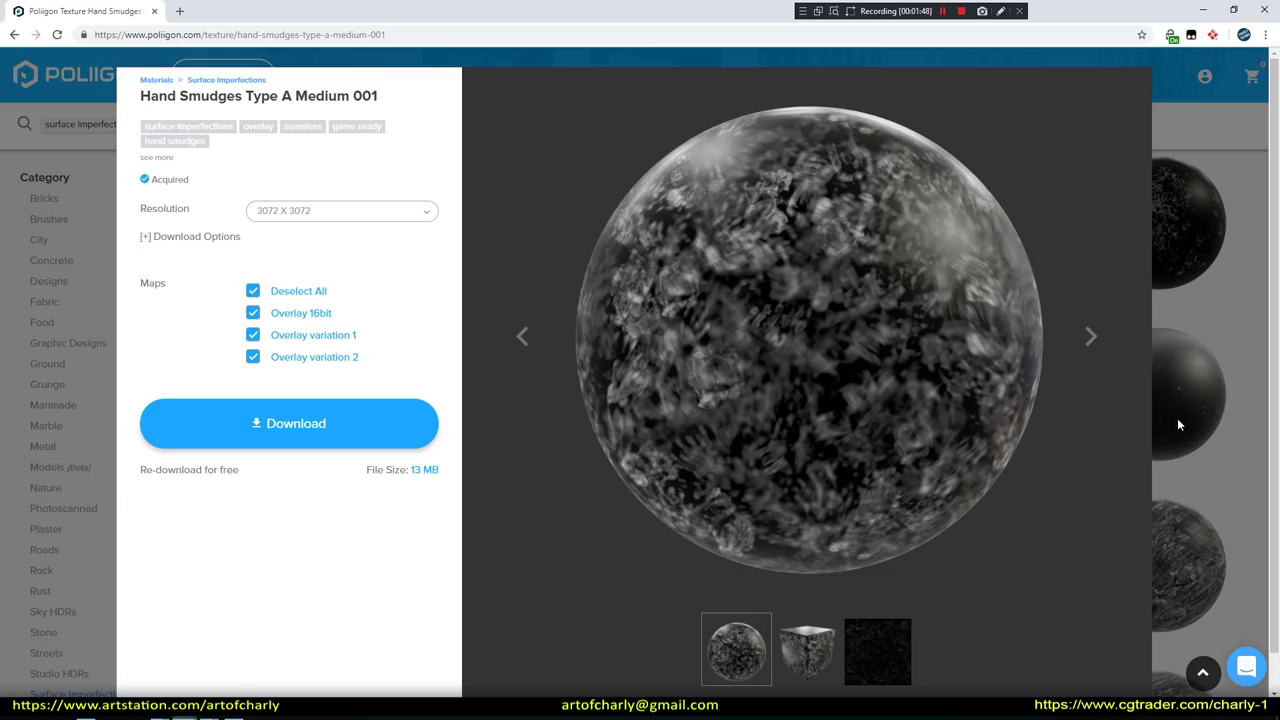
# Step: Return to the grid and look over the Liquid Stains Streaks 005 texture
pyautogui.click(1177, 422)
pyautogui.scroll(2, 1131, 449)
pyautogui.scroll(2, 700, 510)
pyautogui.scroll(-1, 590, 494)
pyautogui.scroll(2, 720, 420)
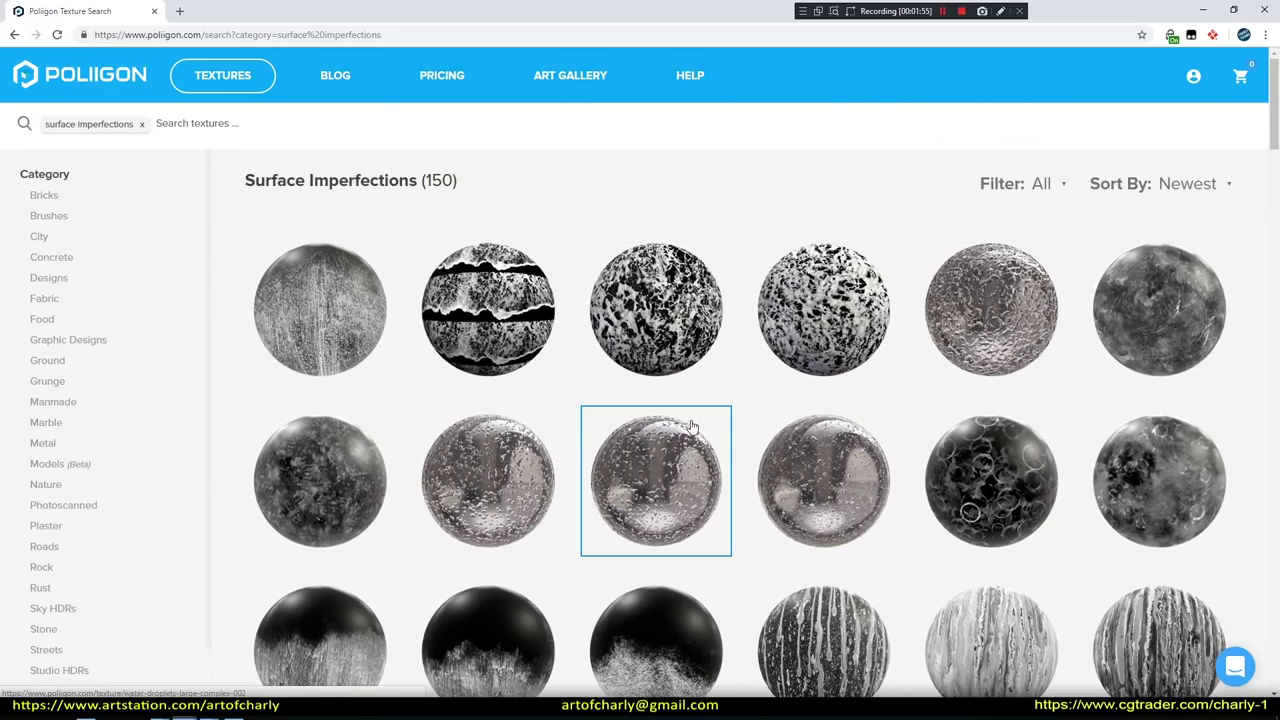
pyautogui.scroll(-3, 692, 427)
pyautogui.click(823, 390)
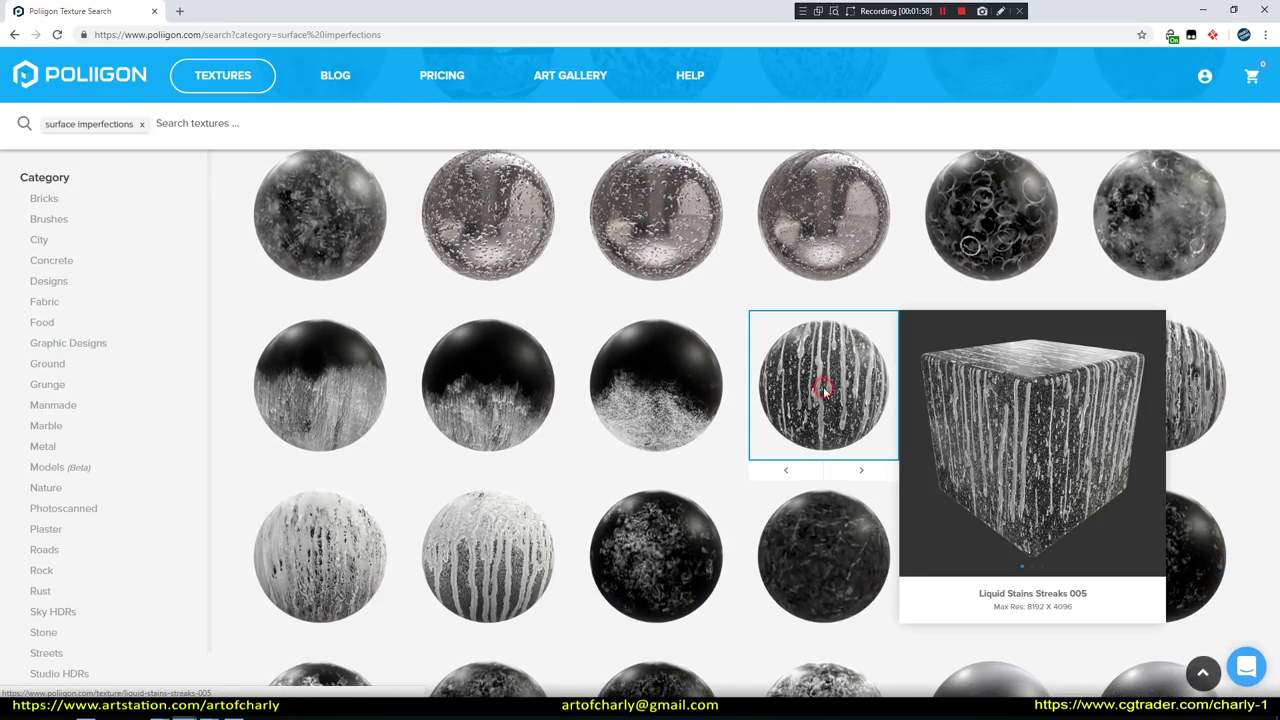
pyautogui.click(1208, 441)
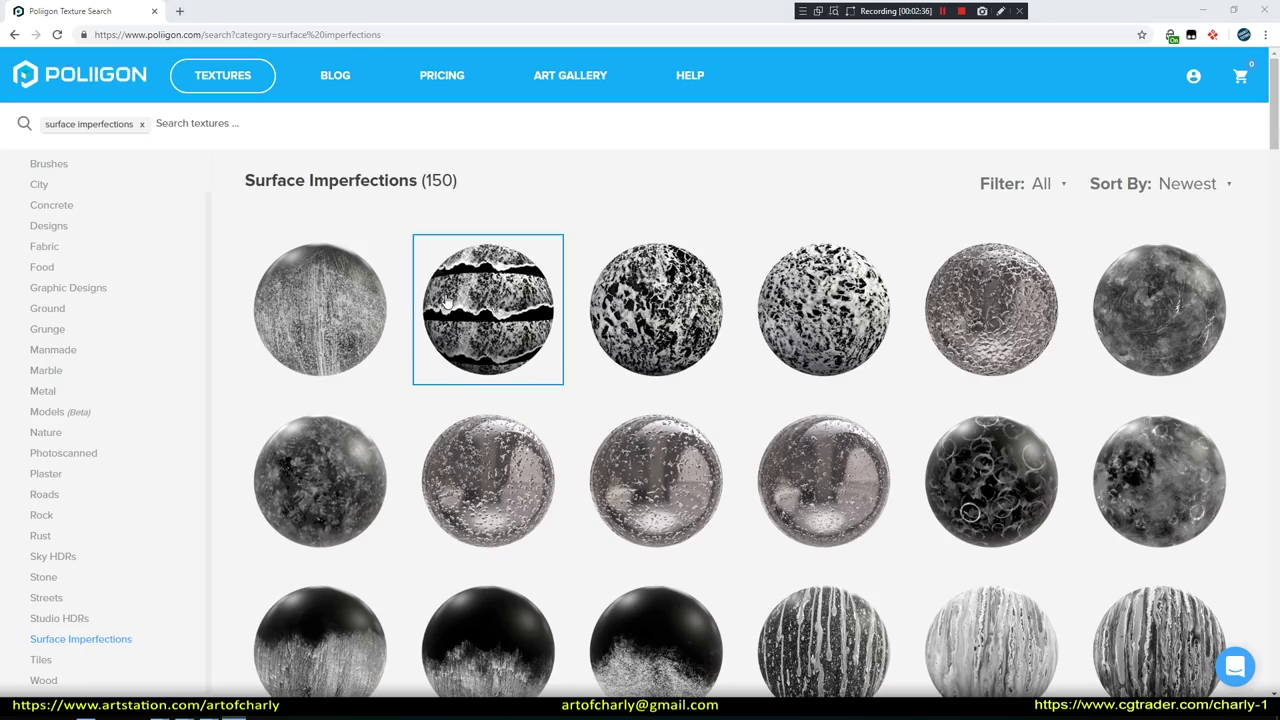
pyautogui.moveTo(990, 480)
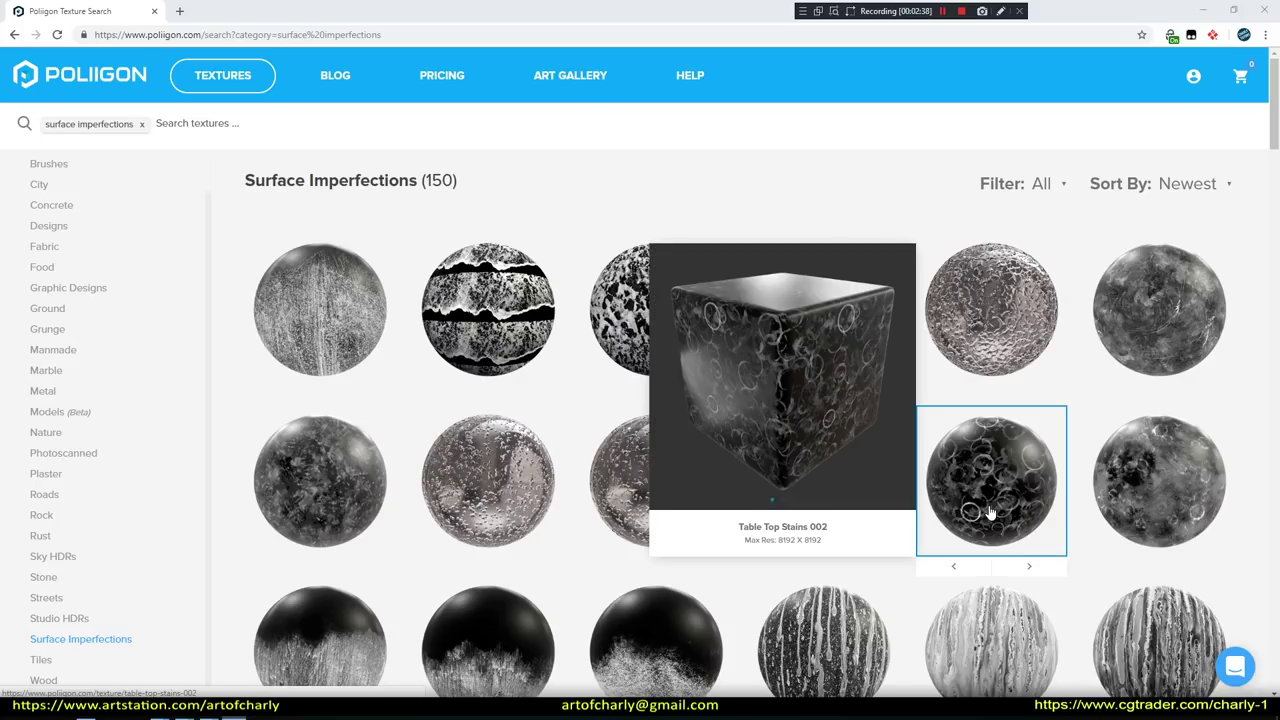
# Step: Compare Table Top Stains 002 and 001, Table Top Kitchen 001 and Table Top Dining 001
pyautogui.click(990, 512)
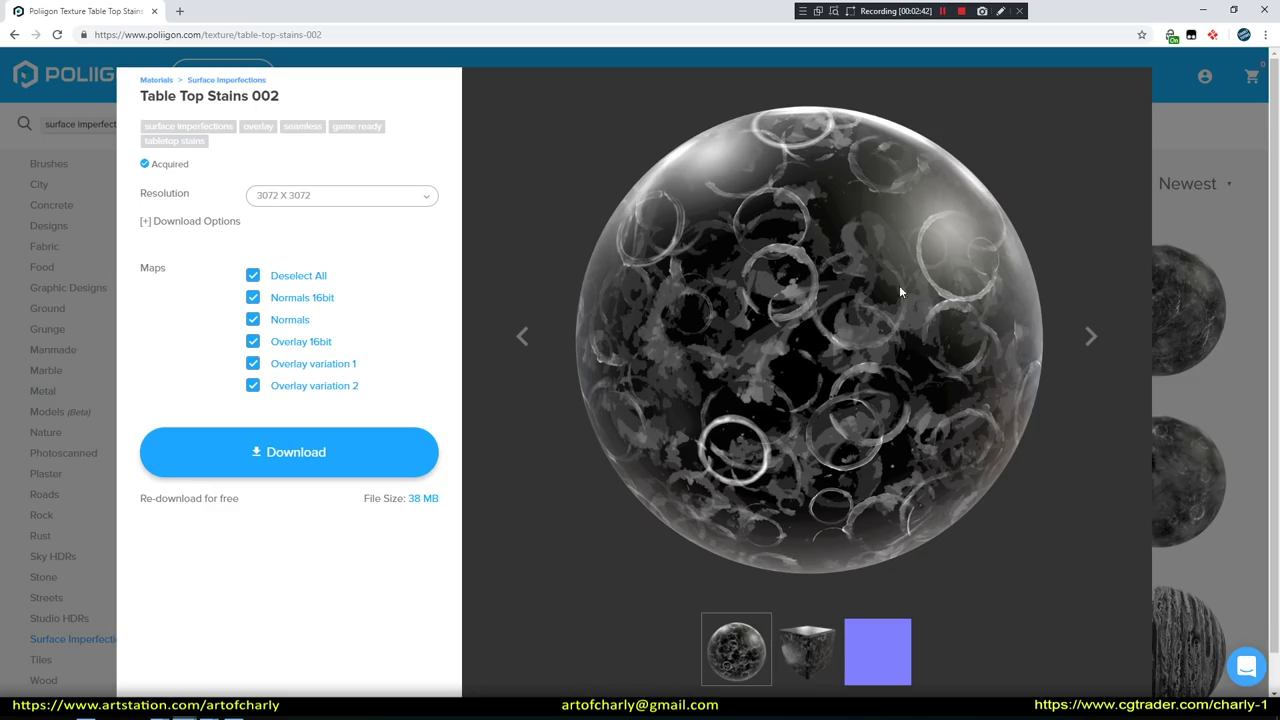
pyautogui.press('Escape')
pyautogui.click(1168, 457)
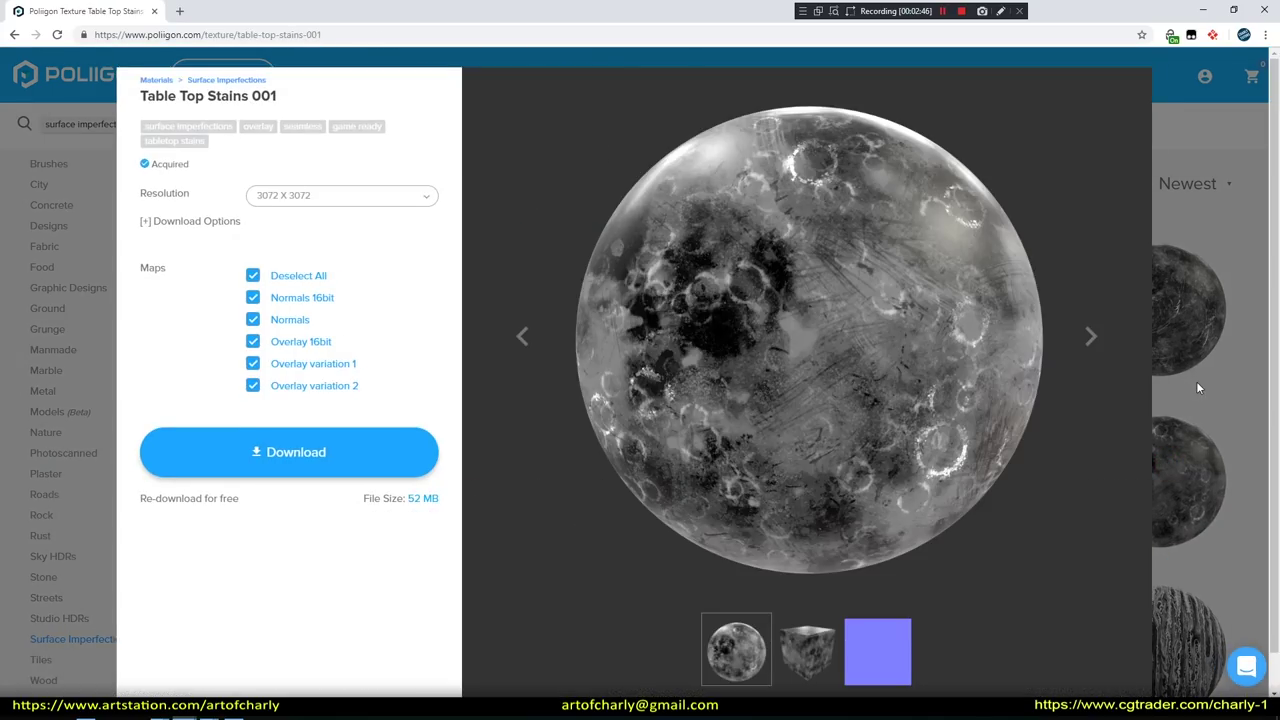
pyautogui.press('Escape')
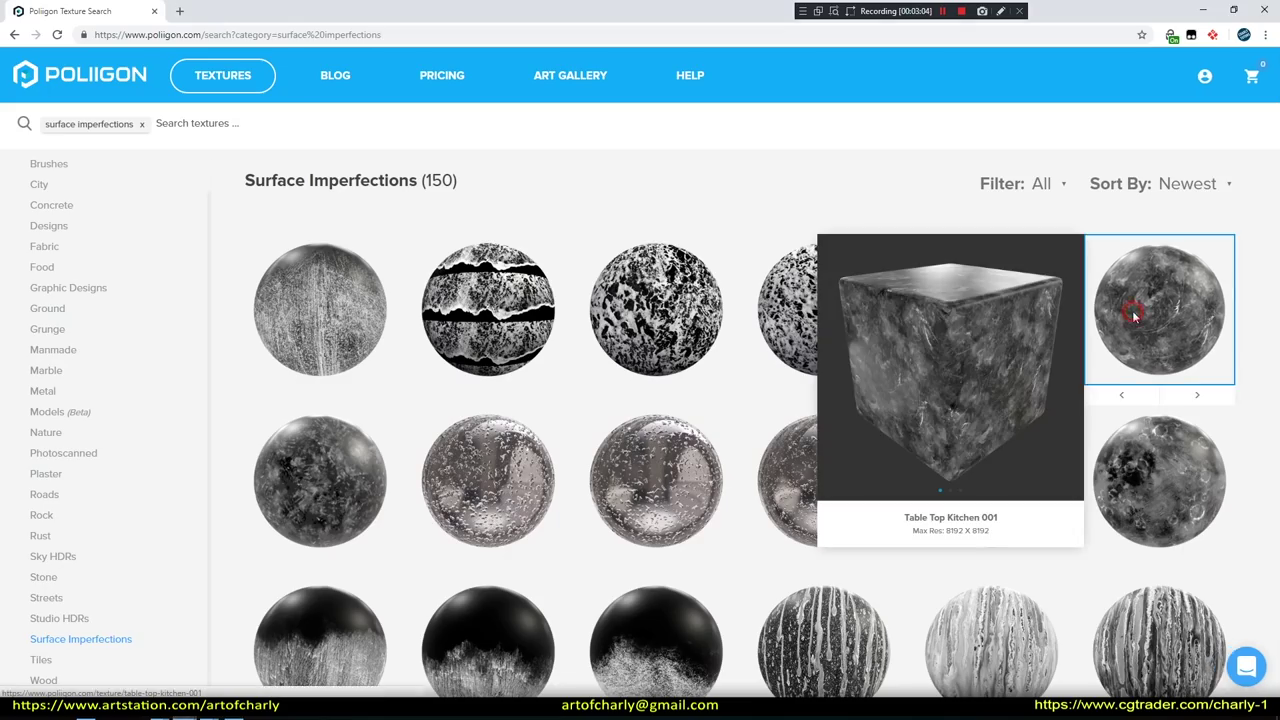
pyautogui.click(1135, 318)
pyautogui.click(1203, 219)
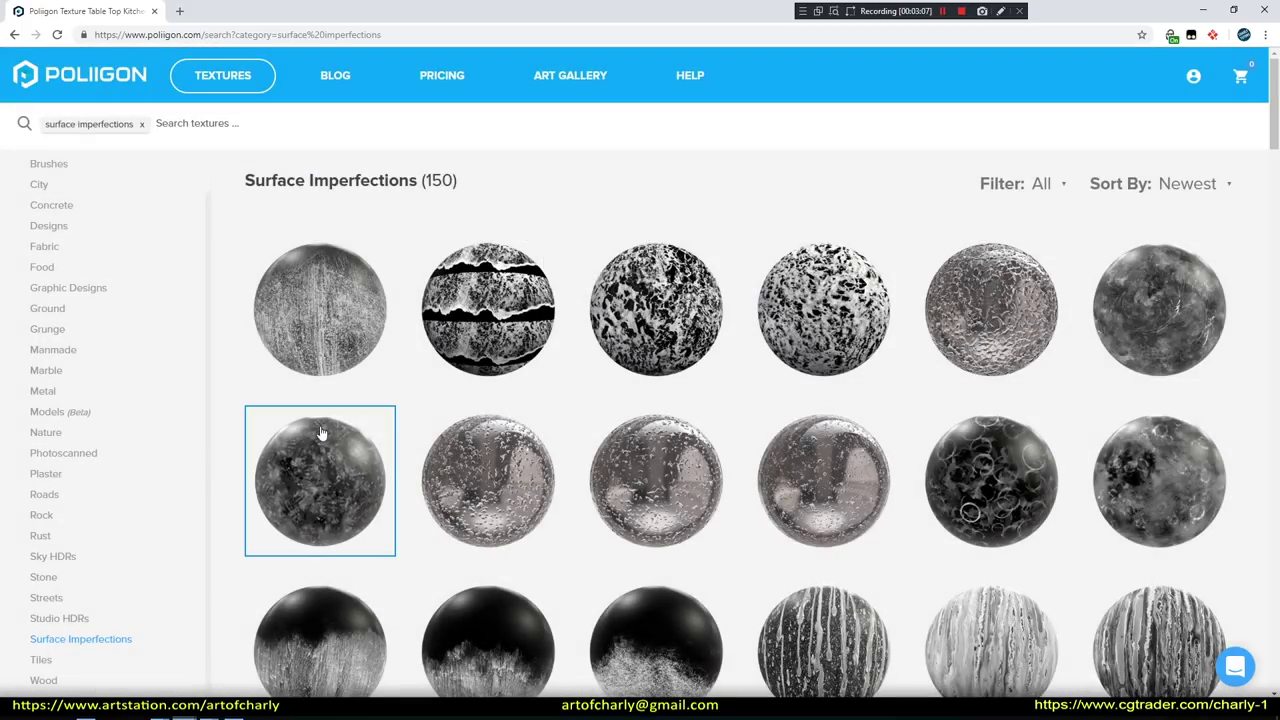
pyautogui.click(330, 455)
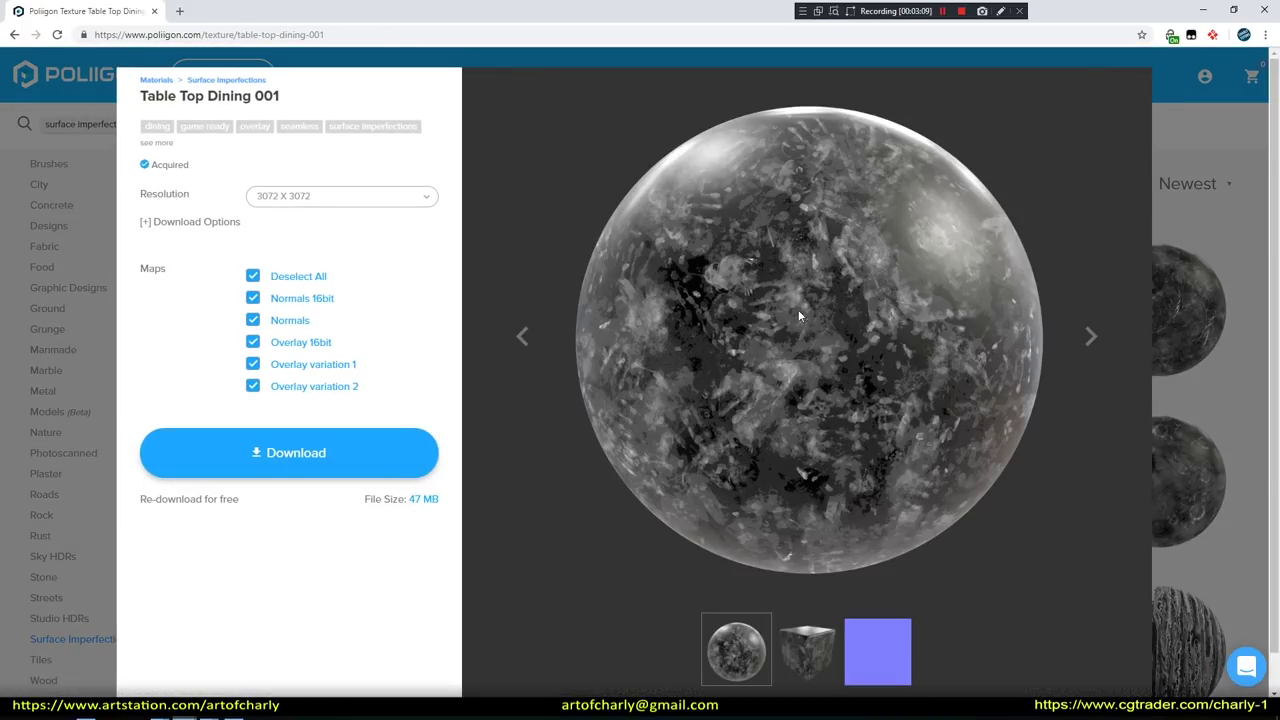
pyautogui.click(1170, 220)
# Step: Inspect Dirt Wipes 019, previewing it on a cube and a sphere
pyautogui.scroll(-3, 486, 470)
pyautogui.scroll(-4, 540, 400)
pyautogui.scroll(-2, 546, 376)
pyautogui.scroll(-2, 603, 400)
pyautogui.scroll(-2, 457, 457)
pyautogui.scroll(-2, 480, 457)
pyautogui.scroll(-3, 620, 440)
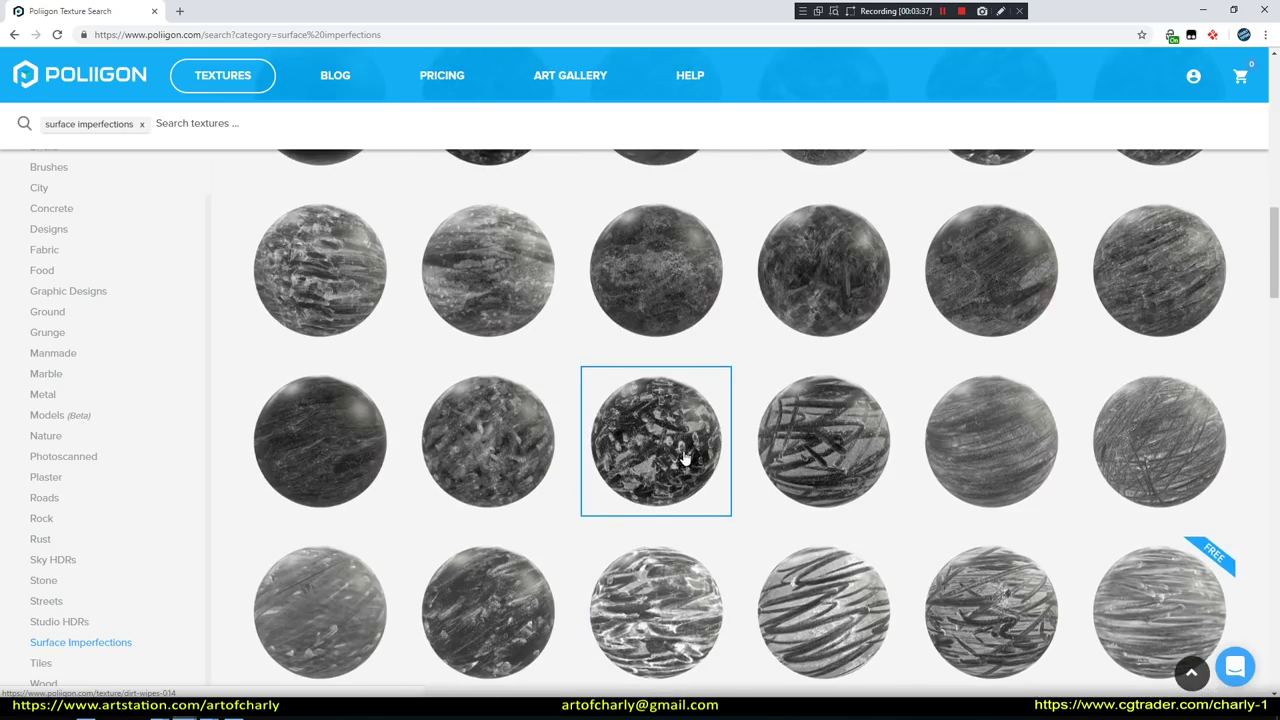
pyautogui.scroll(-1, 600, 430)
pyautogui.click(803, 397)
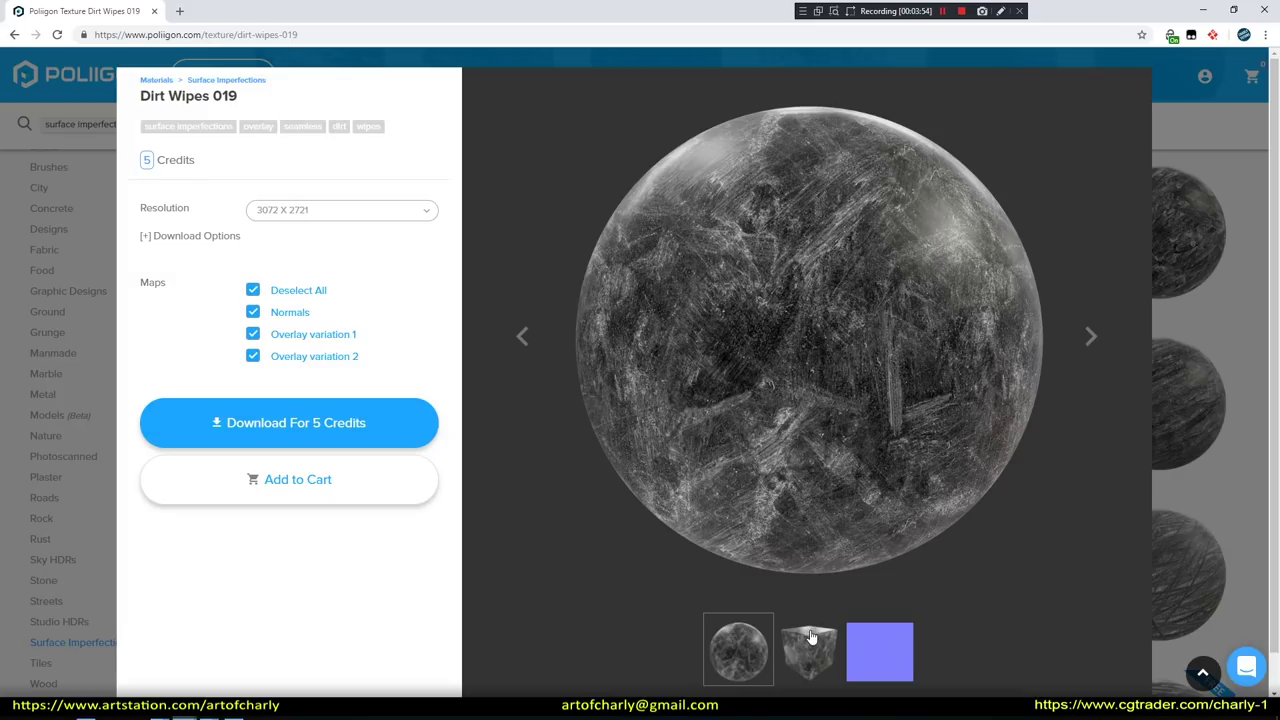
pyautogui.click(812, 637)
pyautogui.click(749, 652)
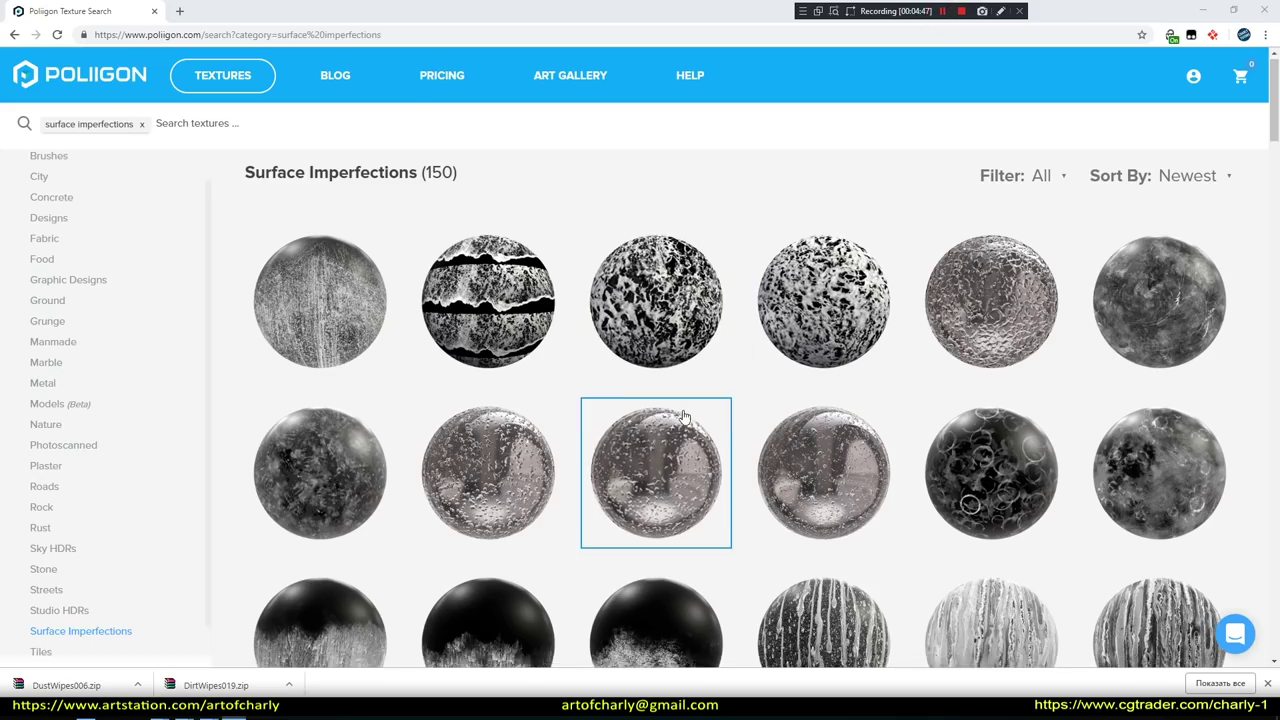
pyautogui.scroll(-5, 690, 400)
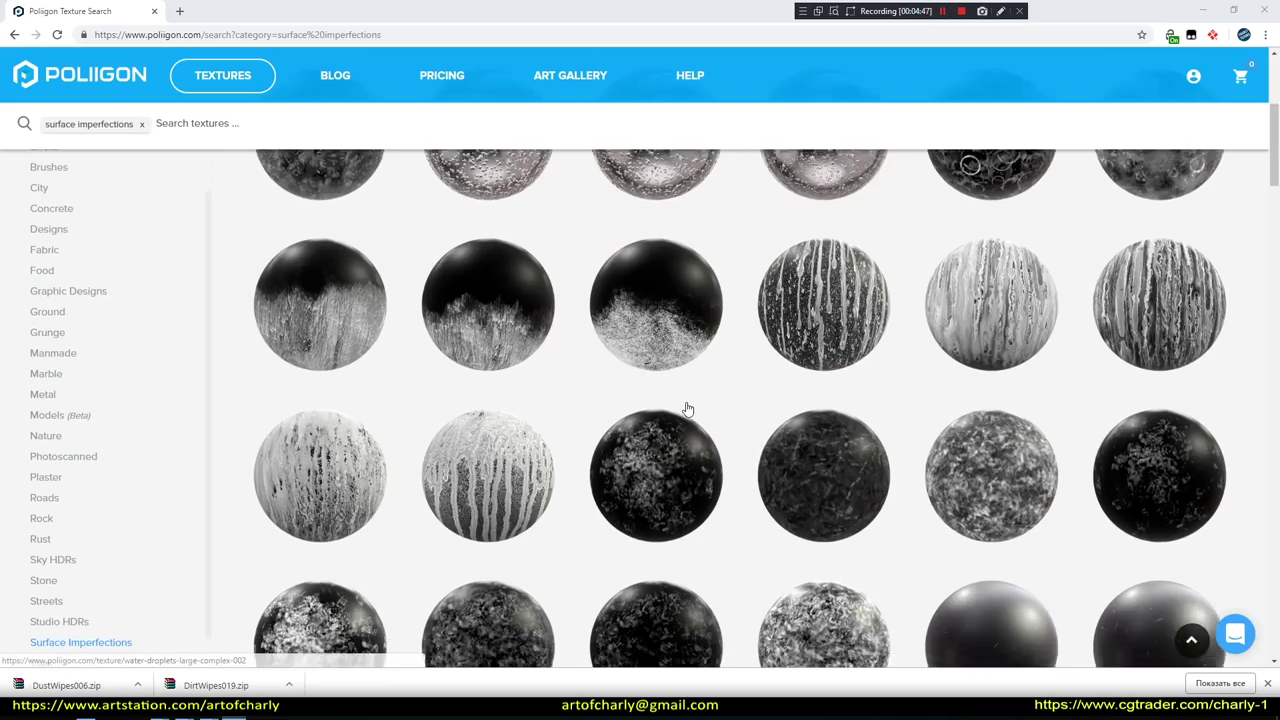
# Step: Open Rain Drops And Streaks 001 in Poliigon and preview it on the cube and sphere
pyautogui.scroll(-5, 690, 400)
pyautogui.scroll(-3, 690, 400)
pyautogui.scroll(-3, 690, 400)
pyautogui.scroll(-2, 600, 400)
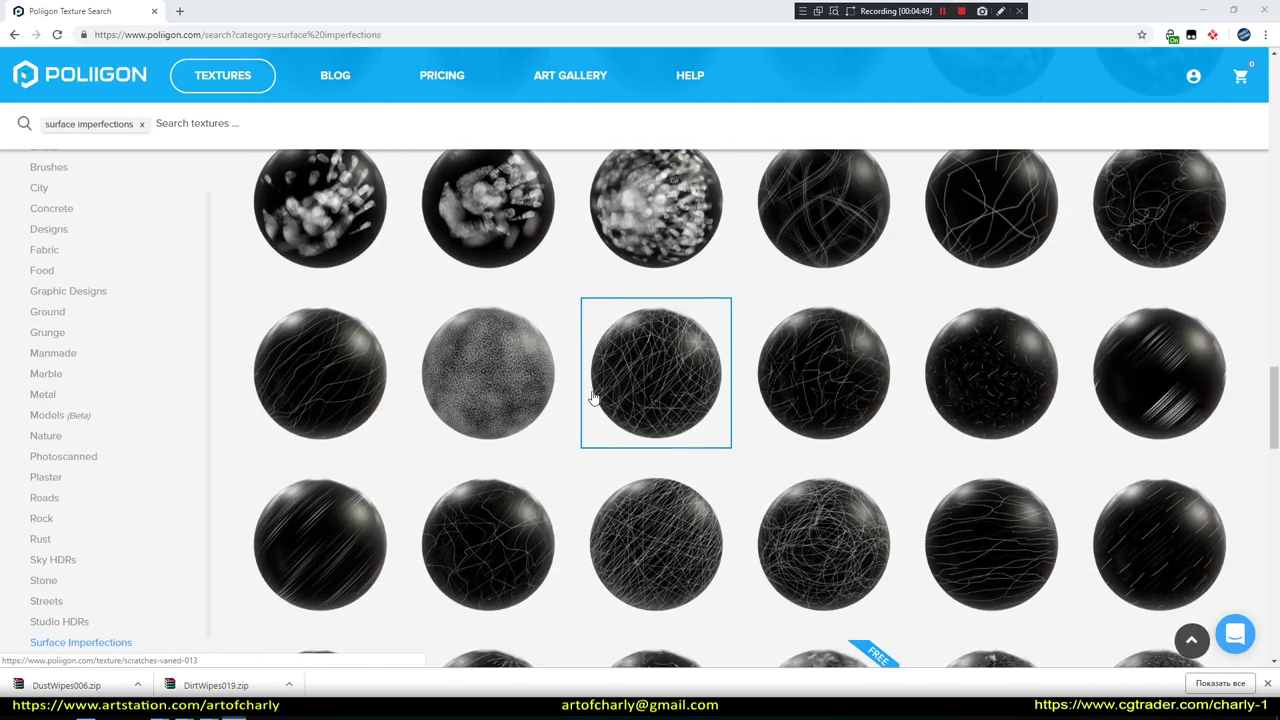
pyautogui.scroll(2, 800, 492)
pyautogui.scroll(1, 800, 492)
pyautogui.click(834, 423)
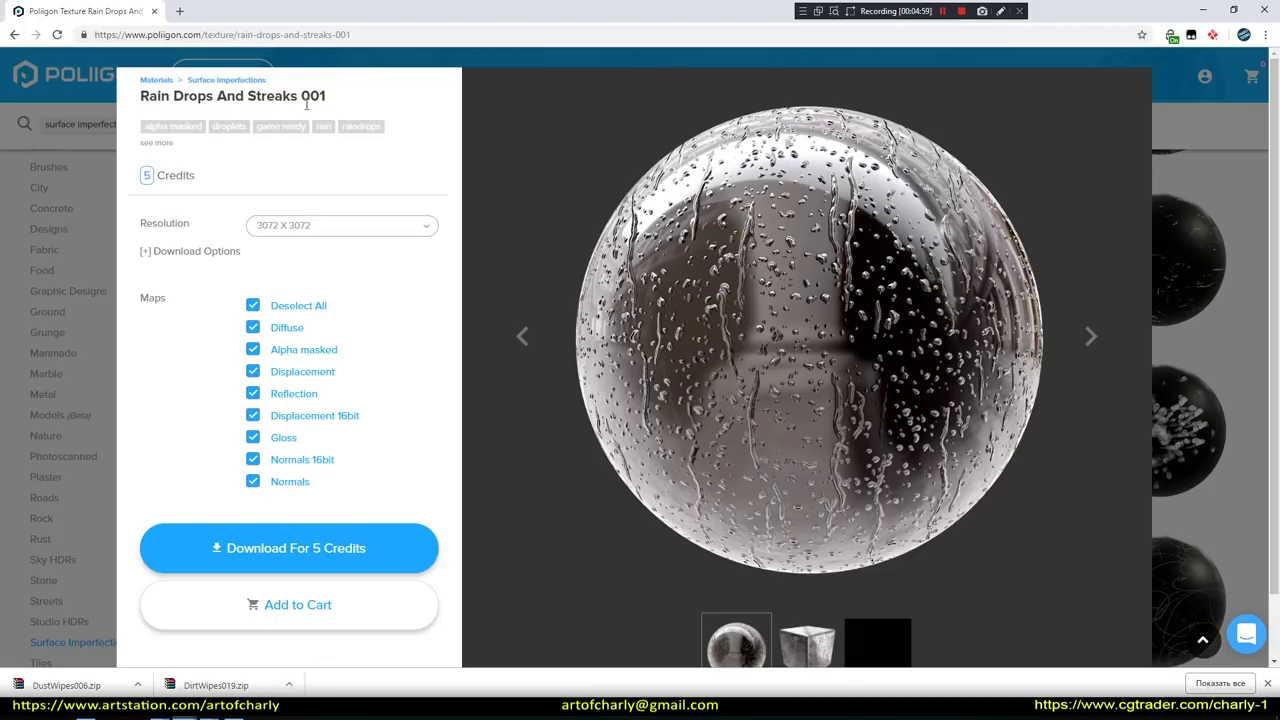
pyautogui.moveTo(328, 97); pyautogui.dragTo(266, 98)
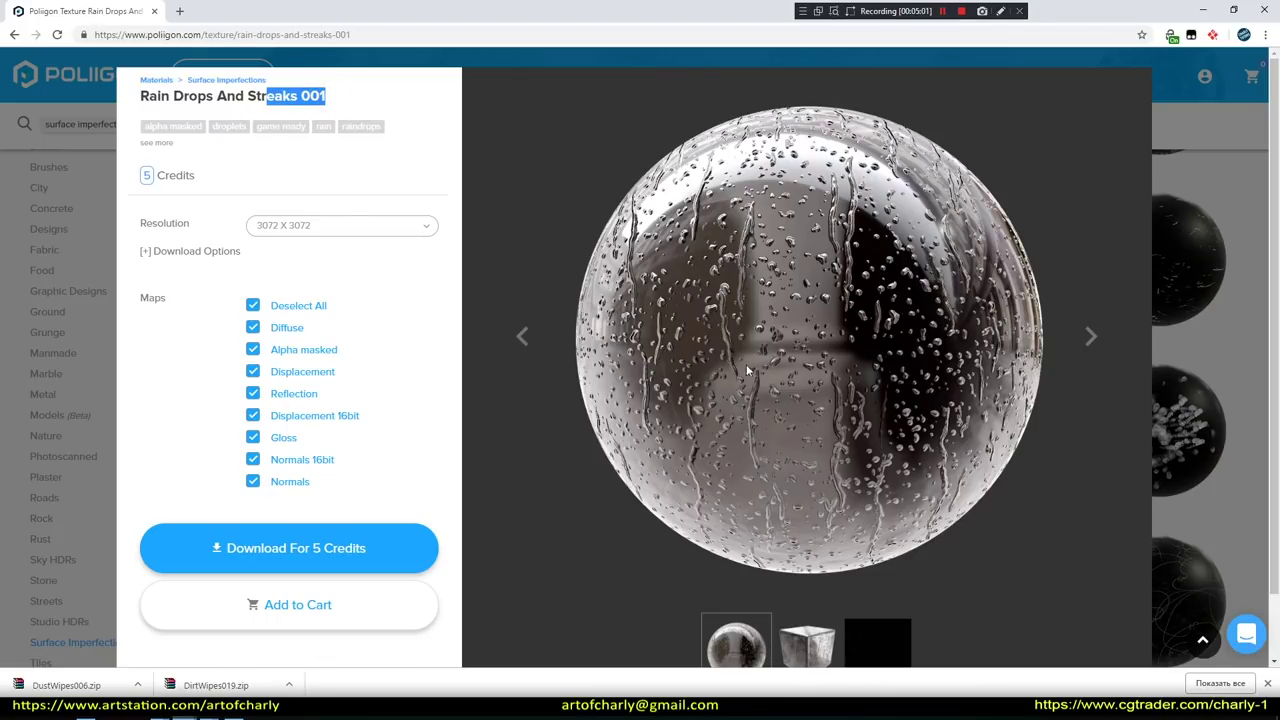
pyautogui.scroll(-1, 854, 530)
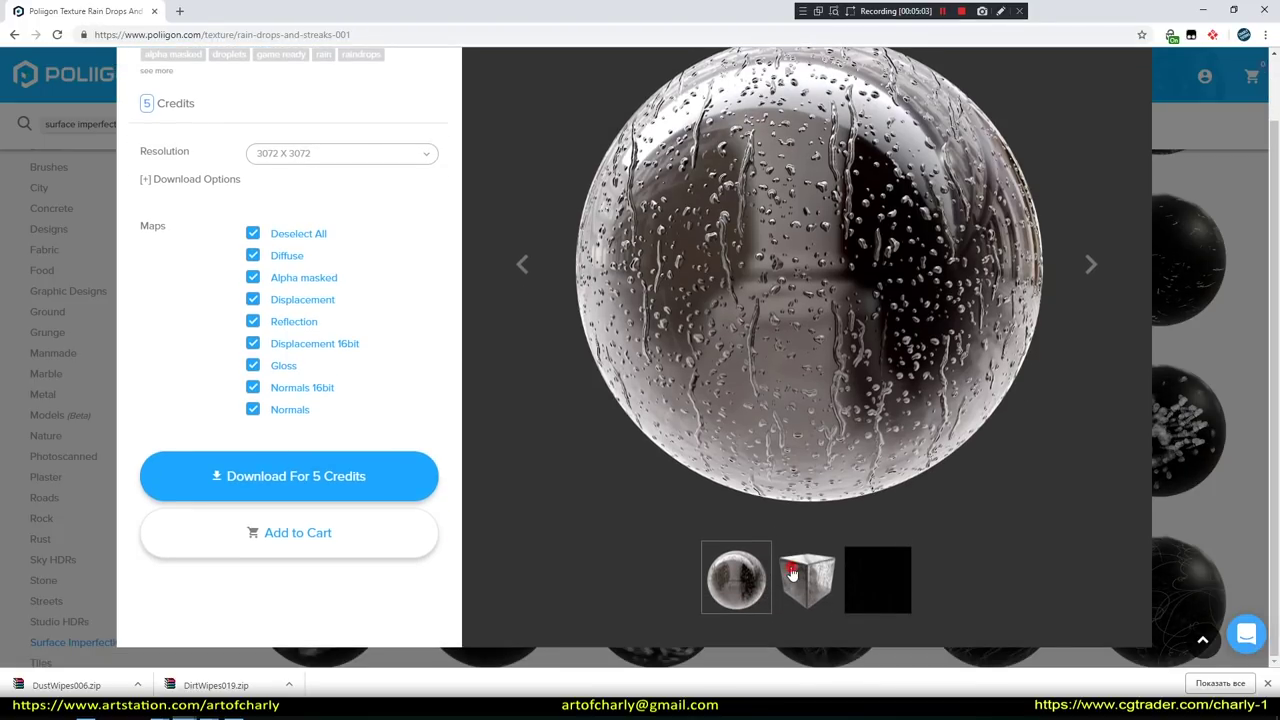
pyautogui.click(795, 572)
pyautogui.scroll(1, 813, 490)
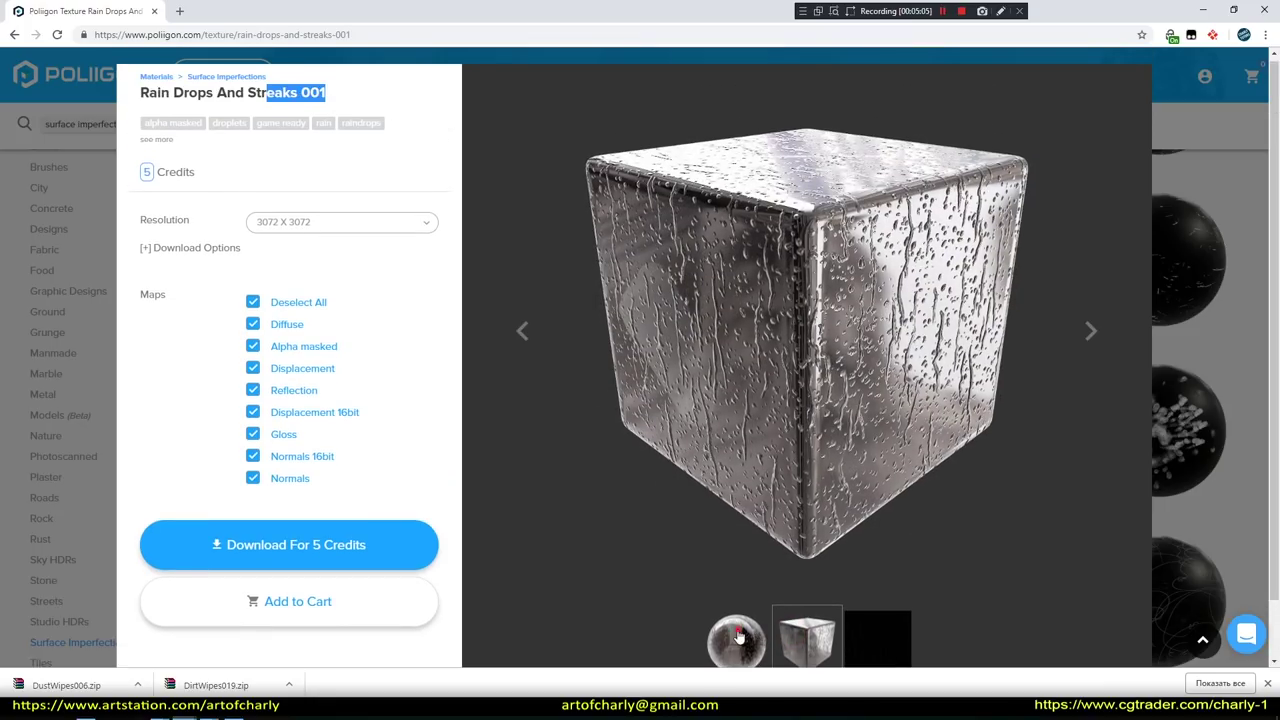
pyautogui.click(737, 636)
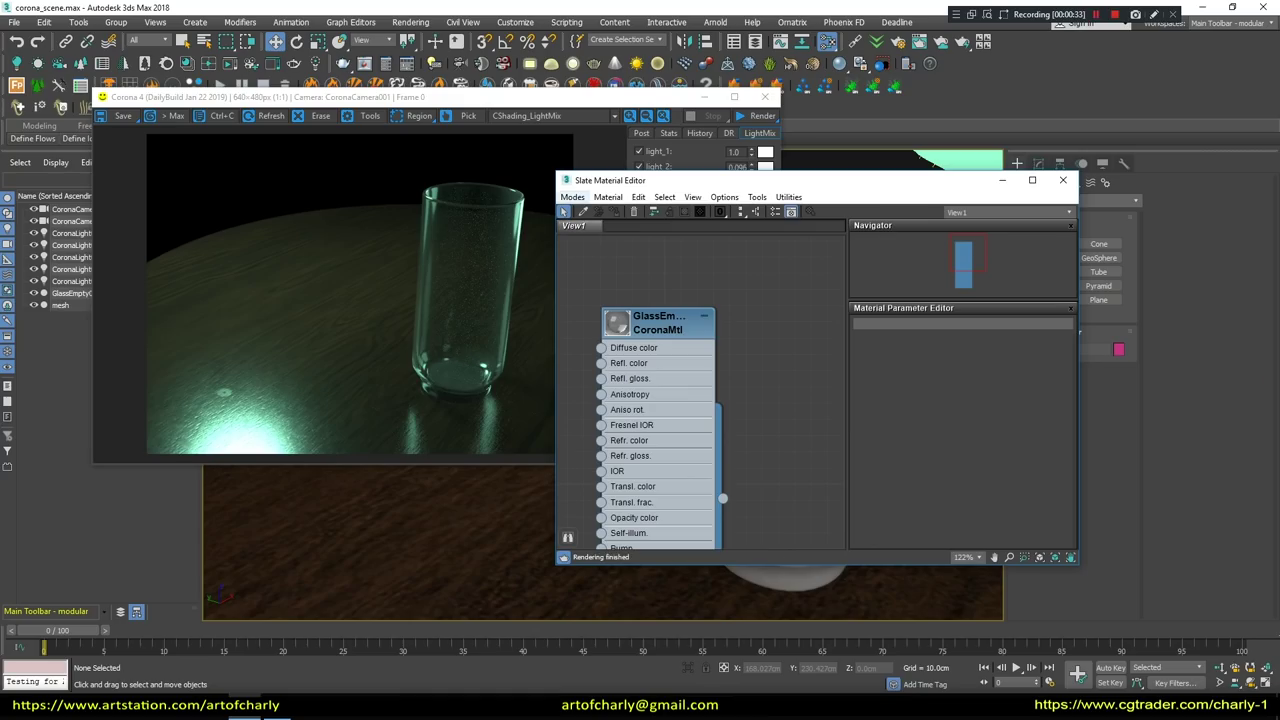
# Step: Arrange the material editor and render window side by side without overlapping
pyautogui.moveTo(678, 178)
pyautogui.mouseDown()
pyautogui.moveTo(890, 140)
pyautogui.moveTo(888, 120)
pyautogui.mouseUp()
pyautogui.moveTo(496, 104); pyautogui.dragTo(384, 50)
pyautogui.moveTo(890, 122)
pyautogui.mouseDown()
pyautogui.moveTo(890, 94)
pyautogui.moveTo(785, 62)
pyautogui.mouseUp()
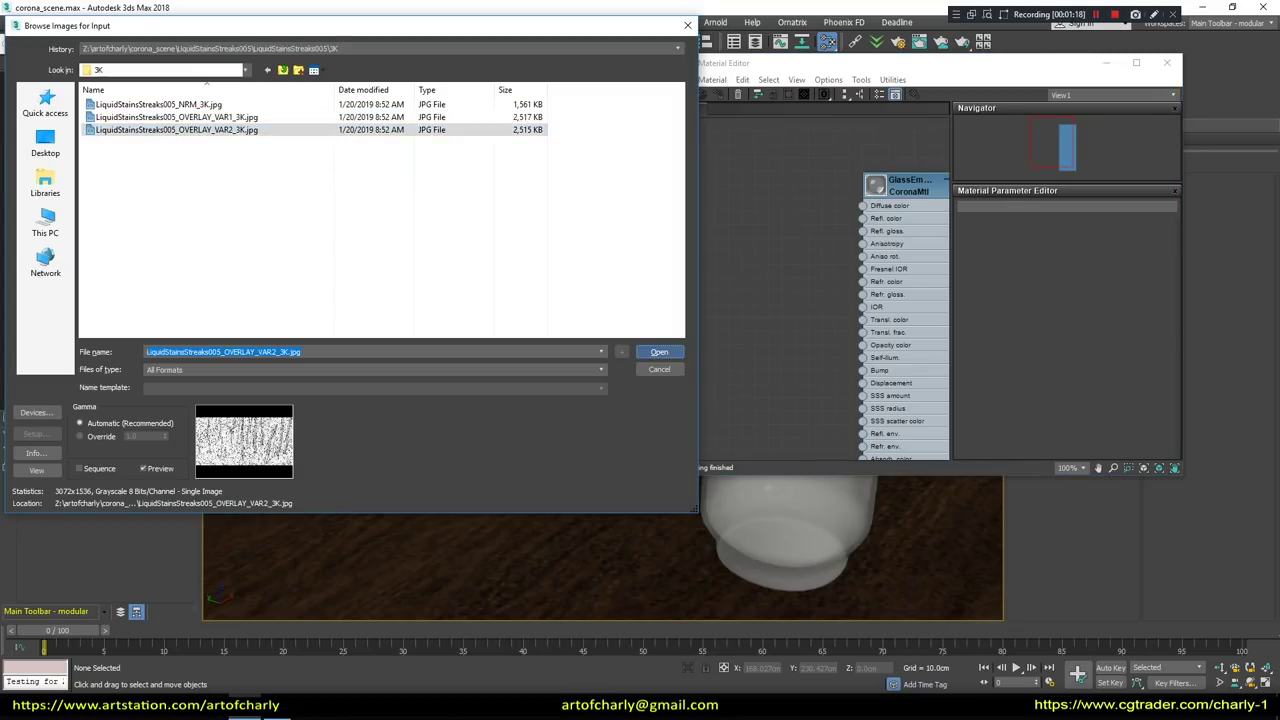
# Step: Load the LiquidStainsStreaks005 overlay bitmap, switch on light_3, light_4 and light_5, and reframe the glass
pyautogui.click(659, 351)
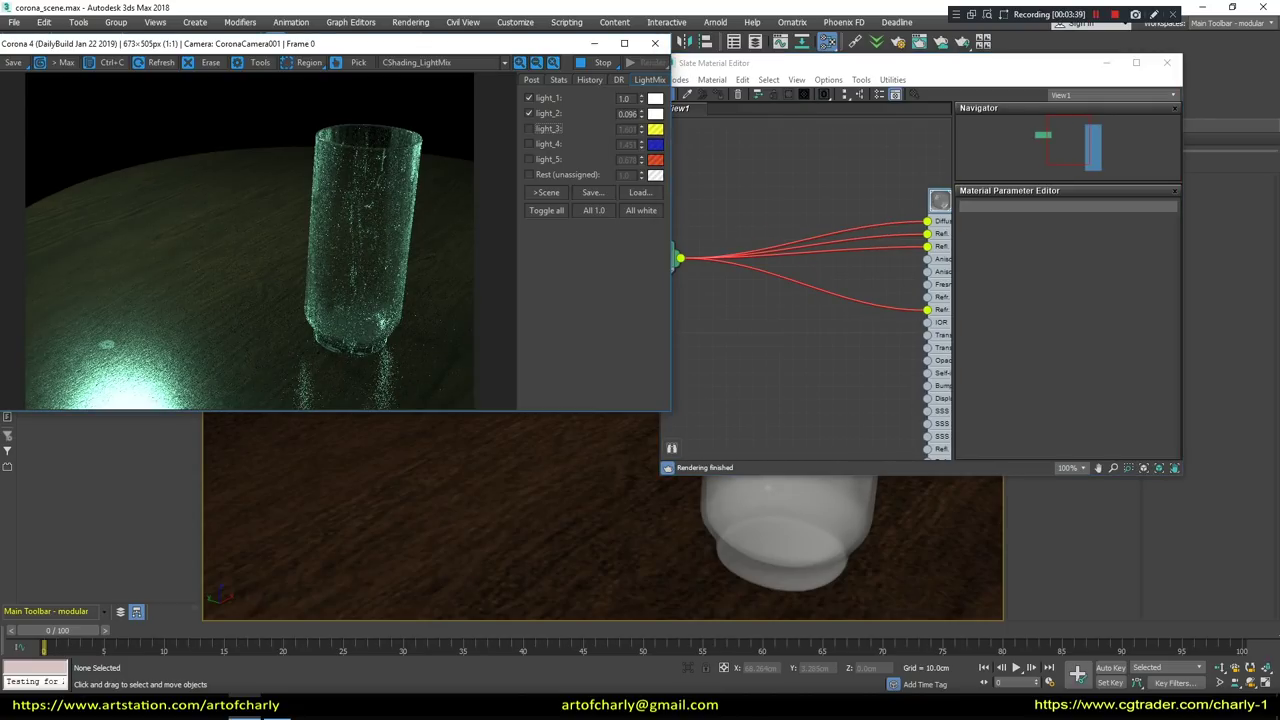
pyautogui.click(529, 128)
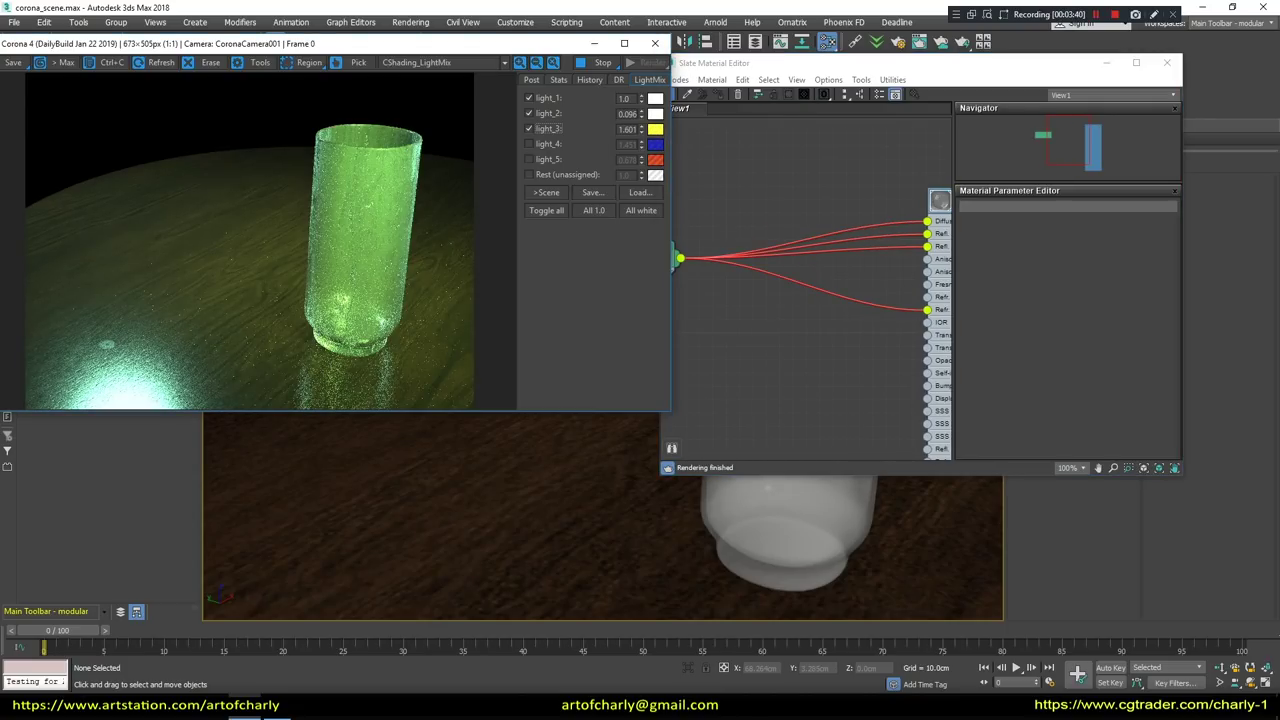
pyautogui.click(529, 143)
pyautogui.click(529, 159)
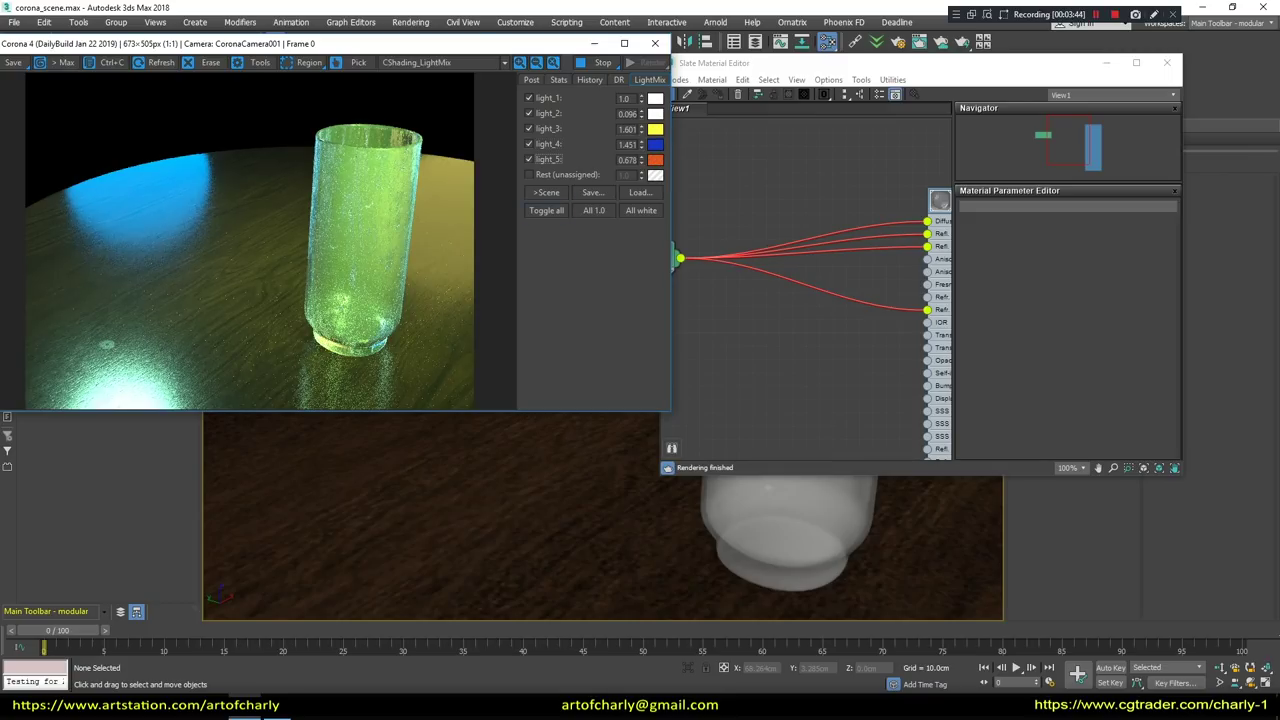
pyautogui.moveTo(780, 400); pyautogui.dragTo(812, 430, button='middle')
pyautogui.moveTo(600, 520)
pyautogui.mouseDown()
pyautogui.moveTo(565, 530)
pyautogui.moveTo(640, 530)
pyautogui.mouseUp()
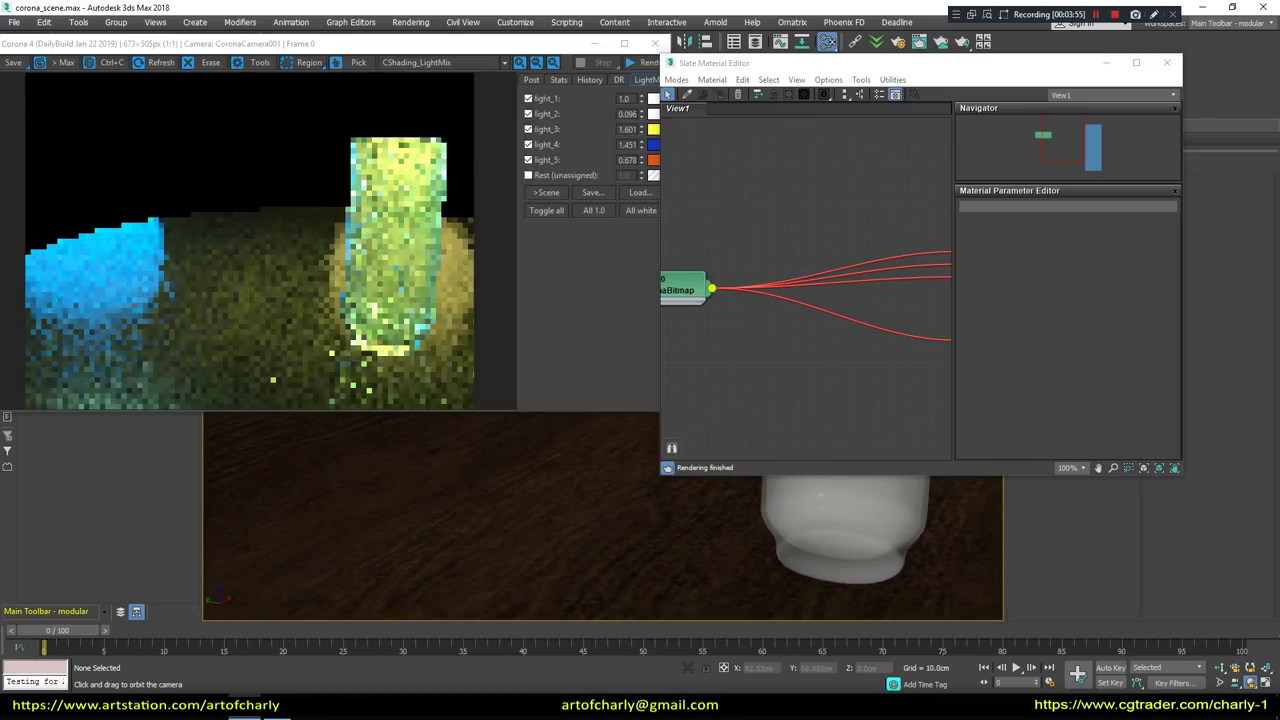
# Step: Leave only blue light_4 on, turning off yellow light_3 and orange light_5
pyautogui.click(529, 128)
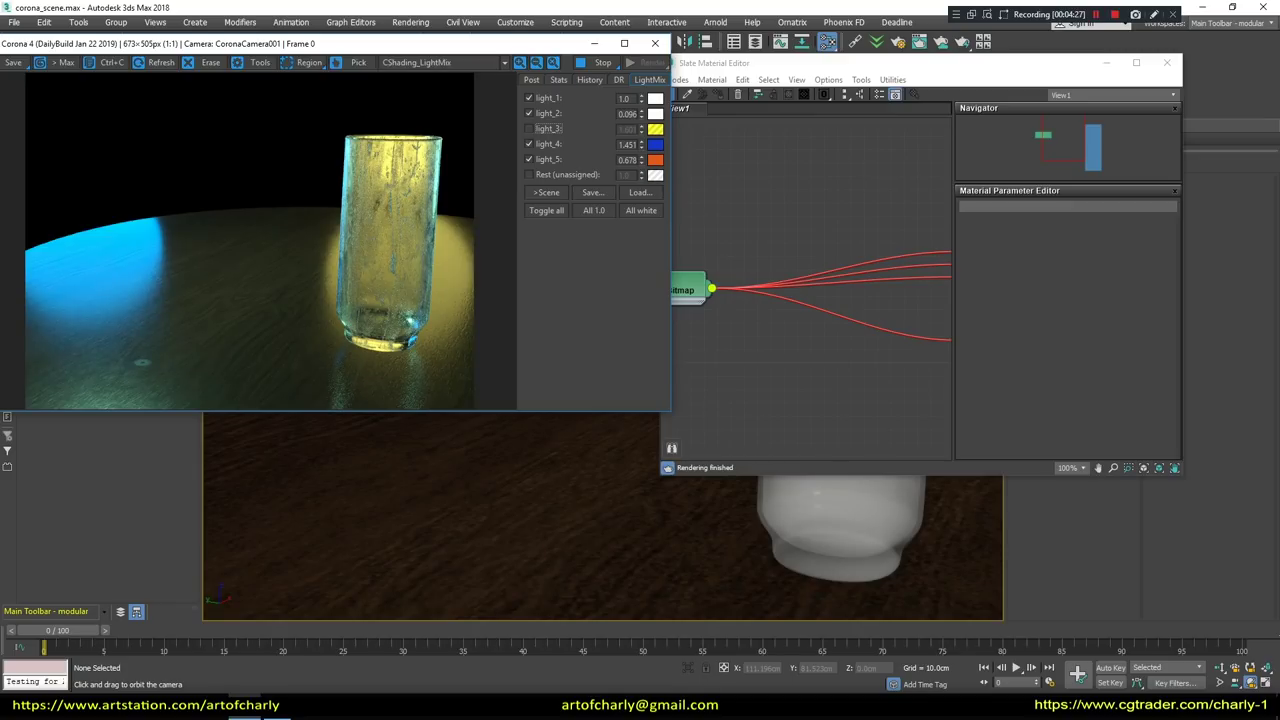
pyautogui.click(529, 128)
pyautogui.click(529, 128)
pyautogui.click(529, 144)
pyautogui.click(529, 159)
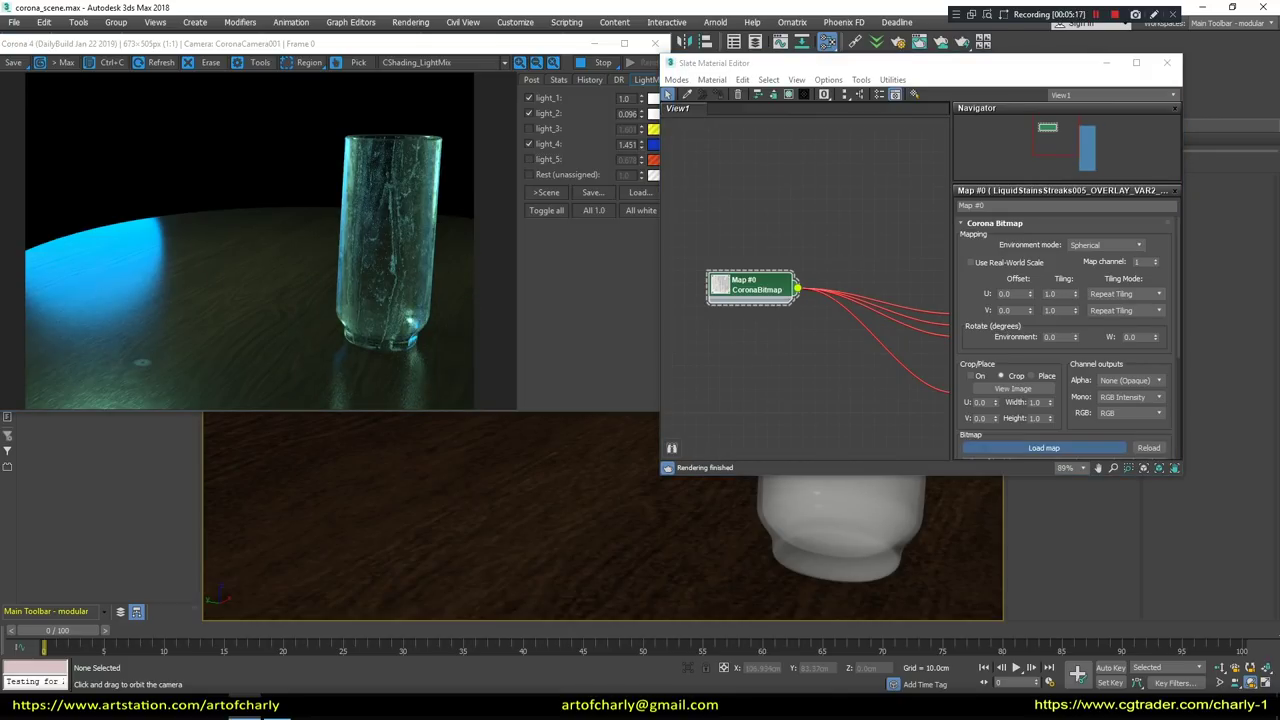
# Step: Load the HandSmudgesMedium001 VAR2 3K overlay image as the bitmap
pyautogui.press('BackSpace')
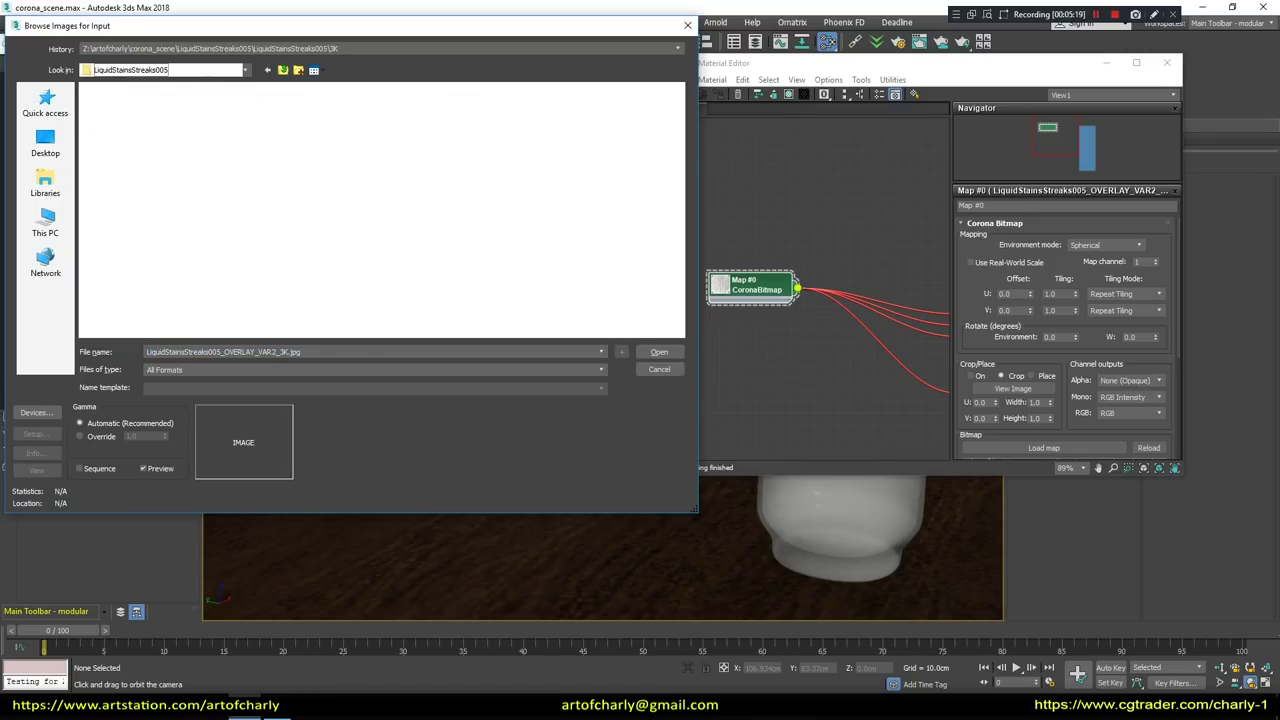
pyautogui.press('BackSpace')
pyautogui.press('Up')
pyautogui.press('Up')
pyautogui.press('Return')
pyautogui.press('Up')
pyautogui.press('Return')
pyautogui.press('Down')
pyautogui.press('Down')
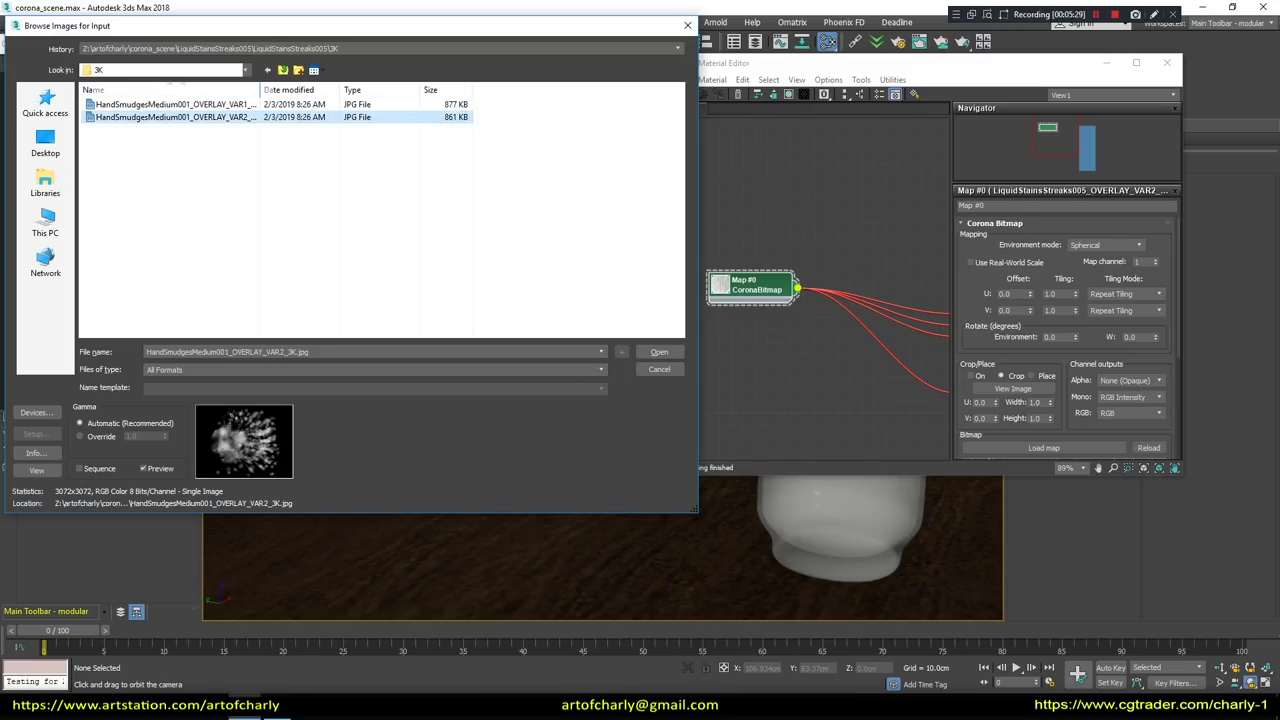
pyautogui.press('Return')
# Step: Add a CoronaMix map wired into the glass material's reflection glossiness
pyautogui.rightClick(721, 357)
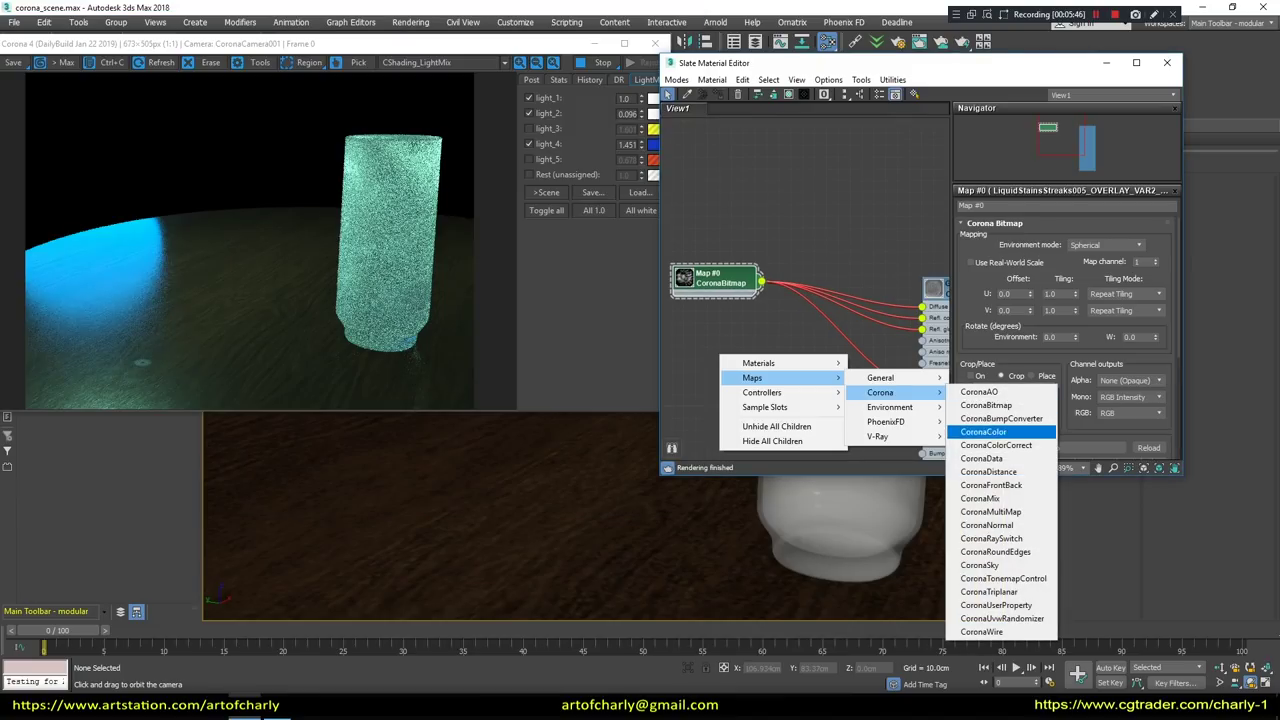
pyautogui.click(980, 498)
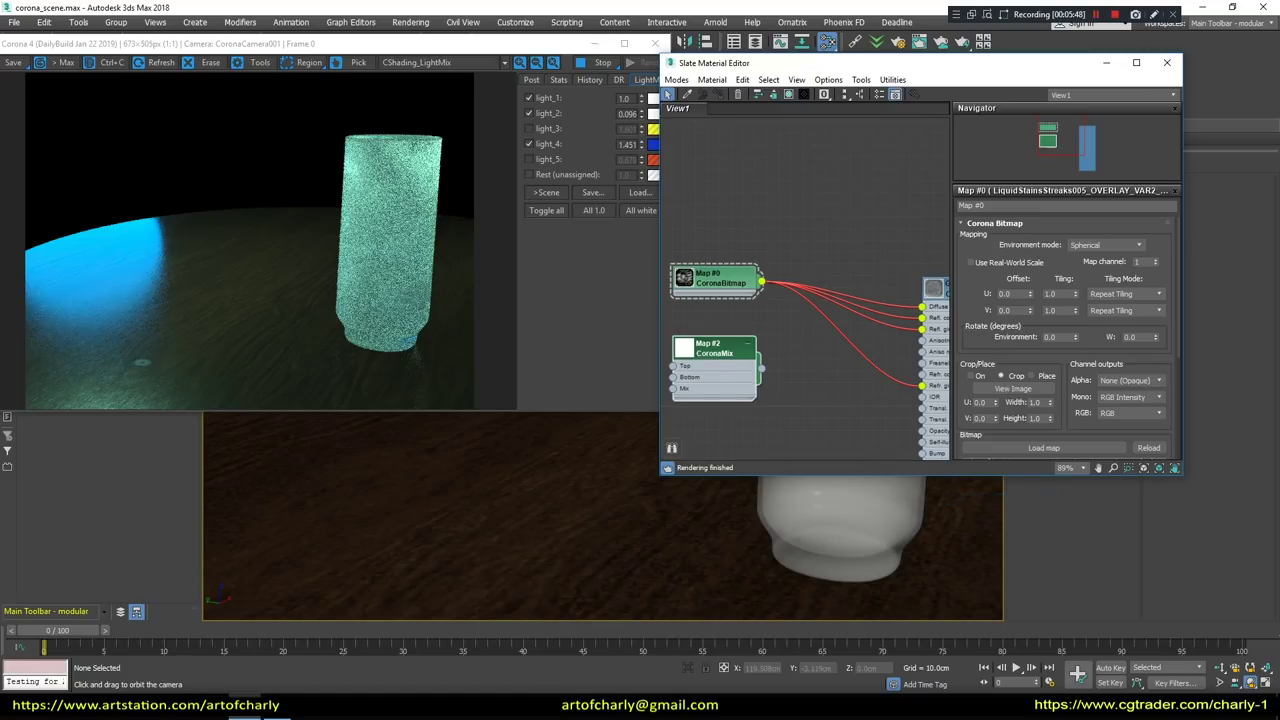
pyautogui.moveTo(712, 347); pyautogui.dragTo(772, 347)
pyautogui.moveTo(772, 347); pyautogui.dragTo(742, 347, button='middle')
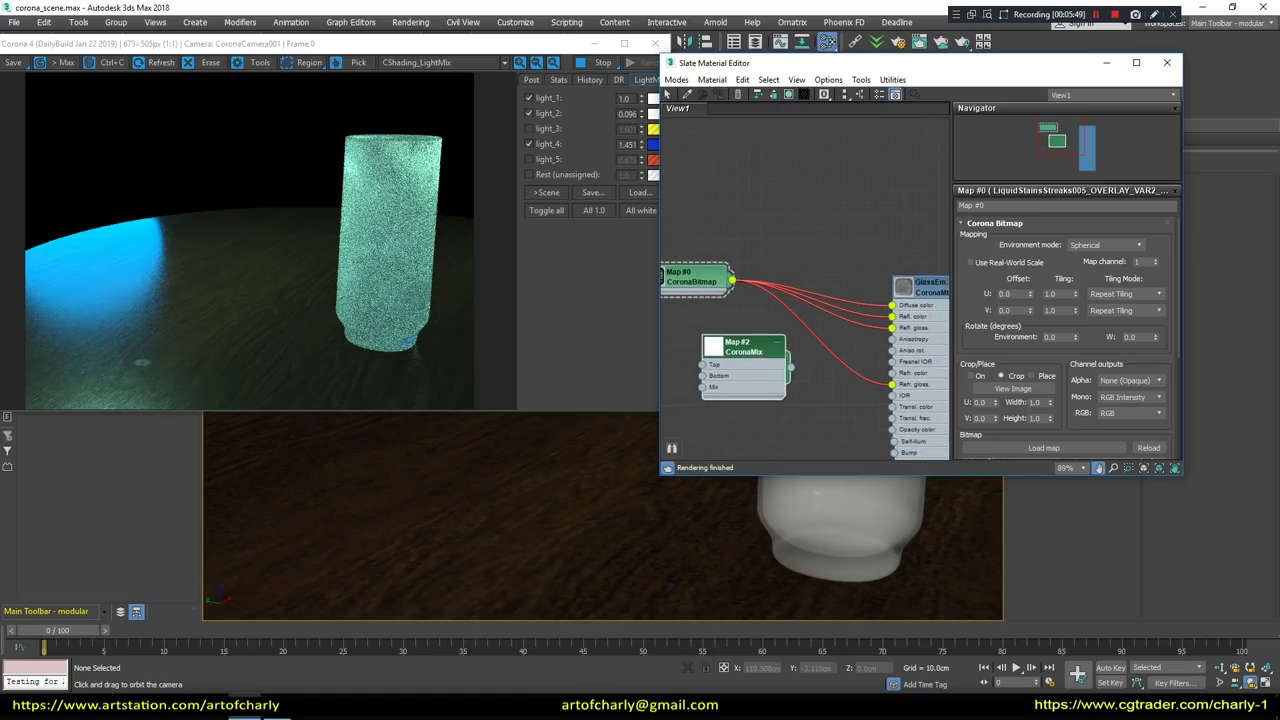
pyautogui.moveTo(742, 347); pyautogui.dragTo(762, 356)
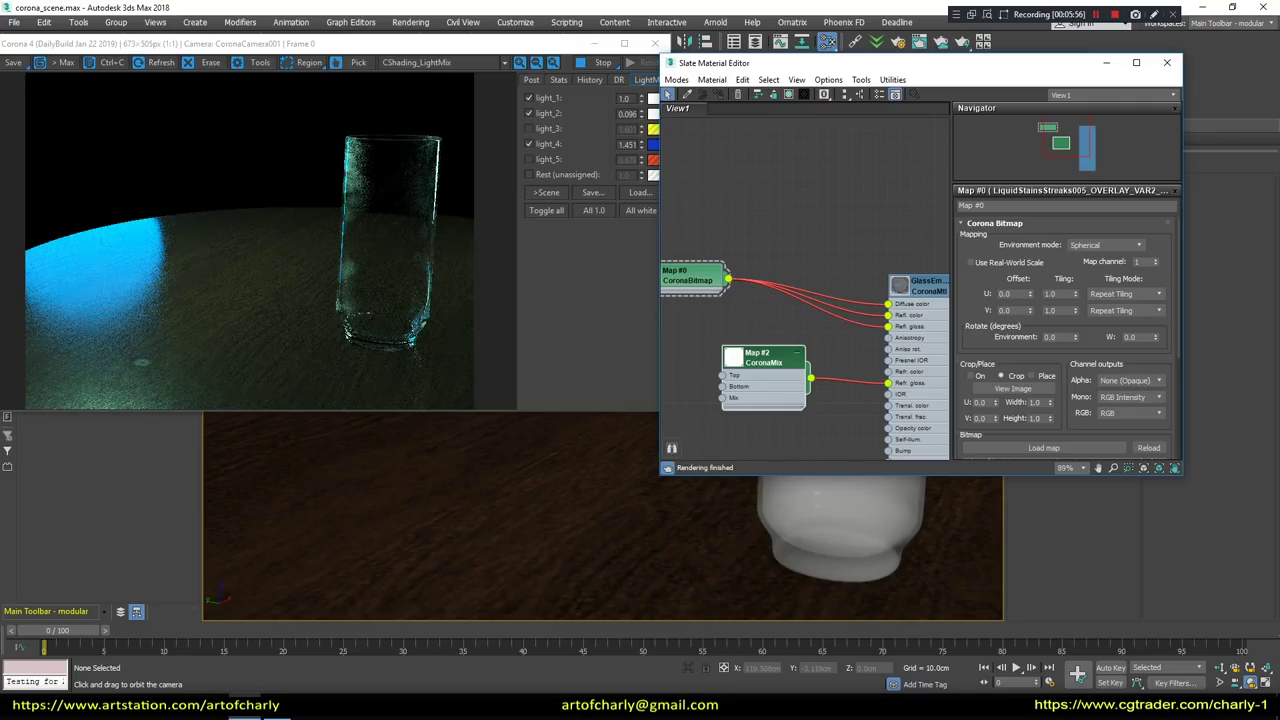
pyautogui.moveTo(800, 200); pyautogui.dragTo(862, 197, button='middle')
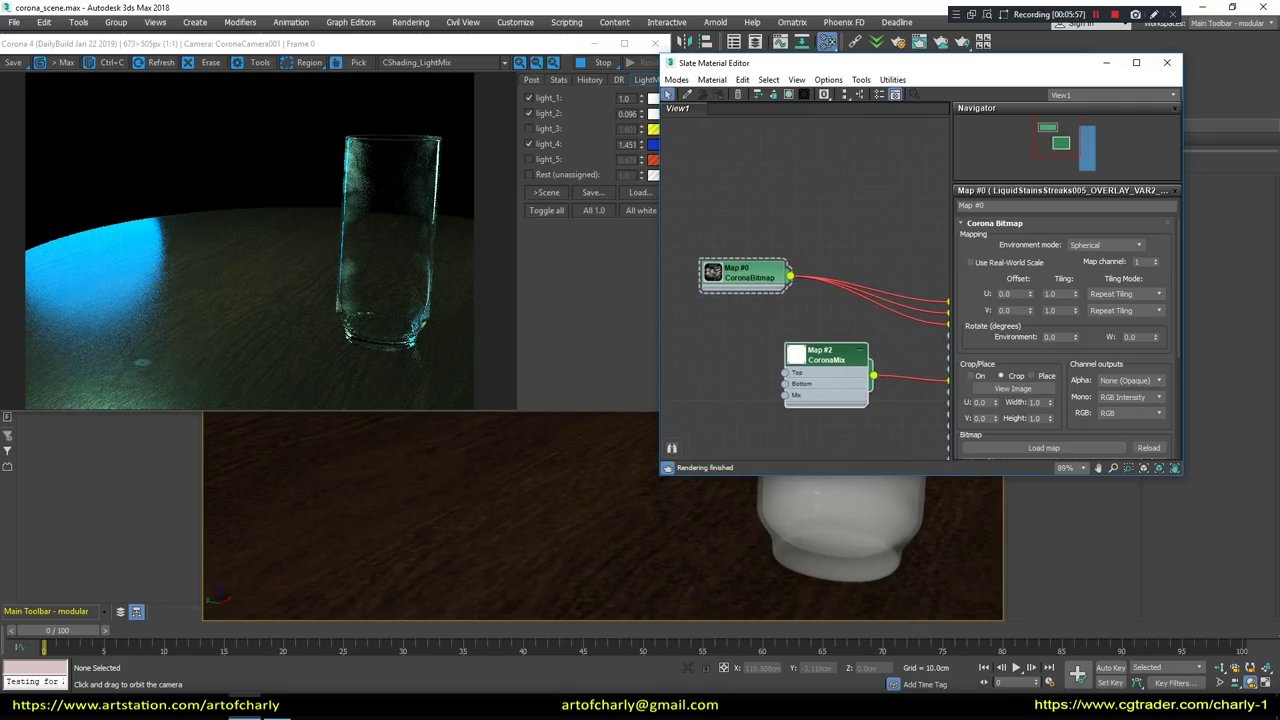
pyautogui.moveTo(740, 272); pyautogui.dragTo(704, 272)
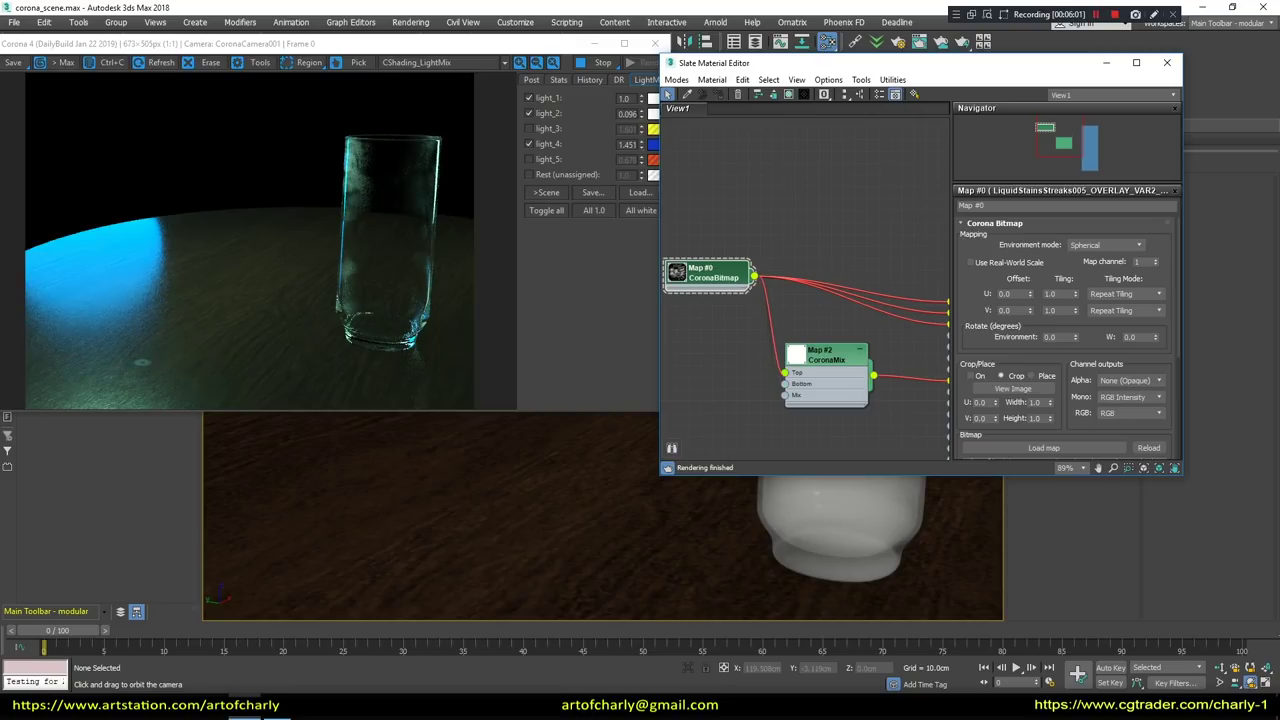
pyautogui.click(826, 355)
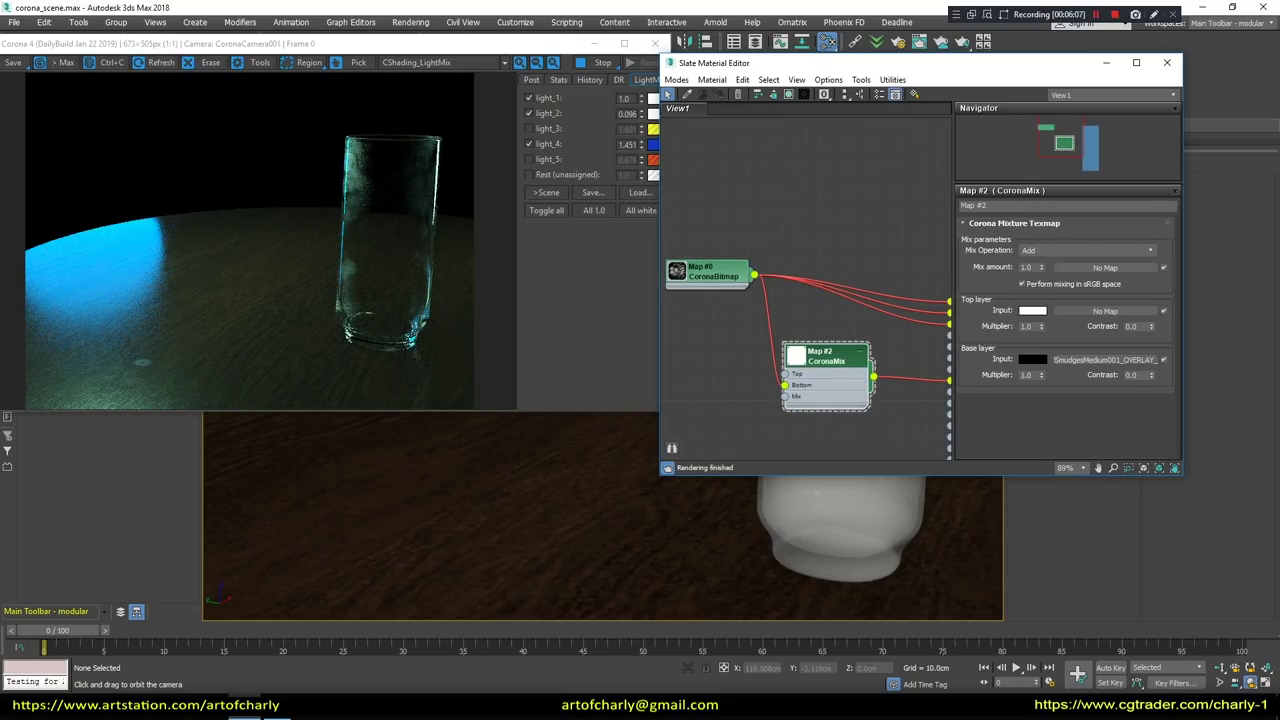
# Step: Set the CoronaMix top layer multiplier to 0.22 and check the render with light_3 briefly on
pyautogui.write('0.22')
pyautogui.press('Return')
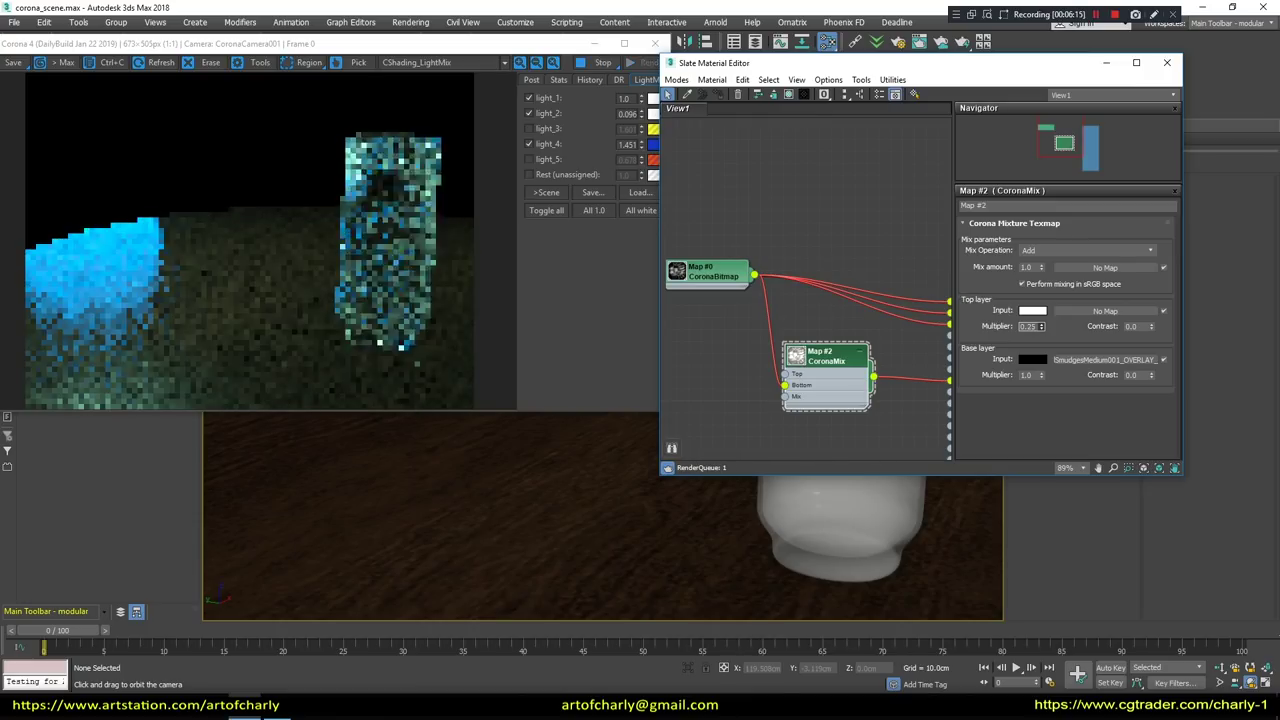
pyautogui.moveTo(300, 43); pyautogui.dragTo(289, 77)
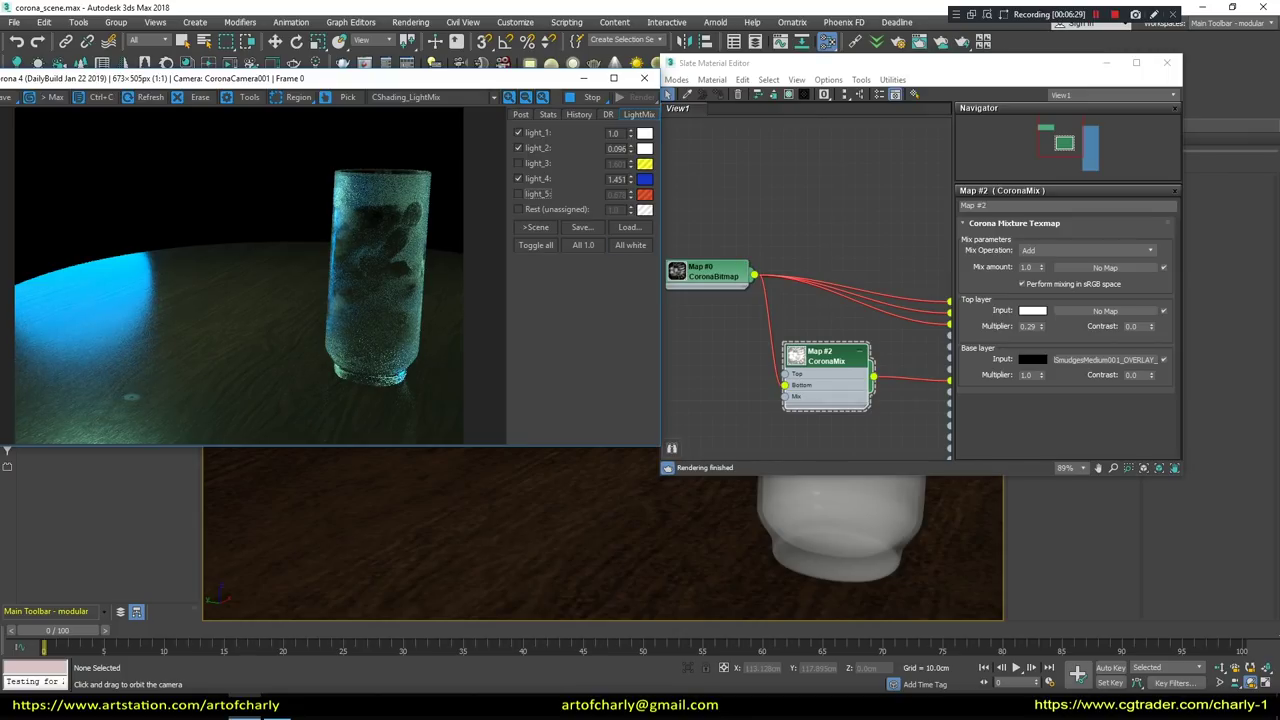
pyautogui.click(518, 163)
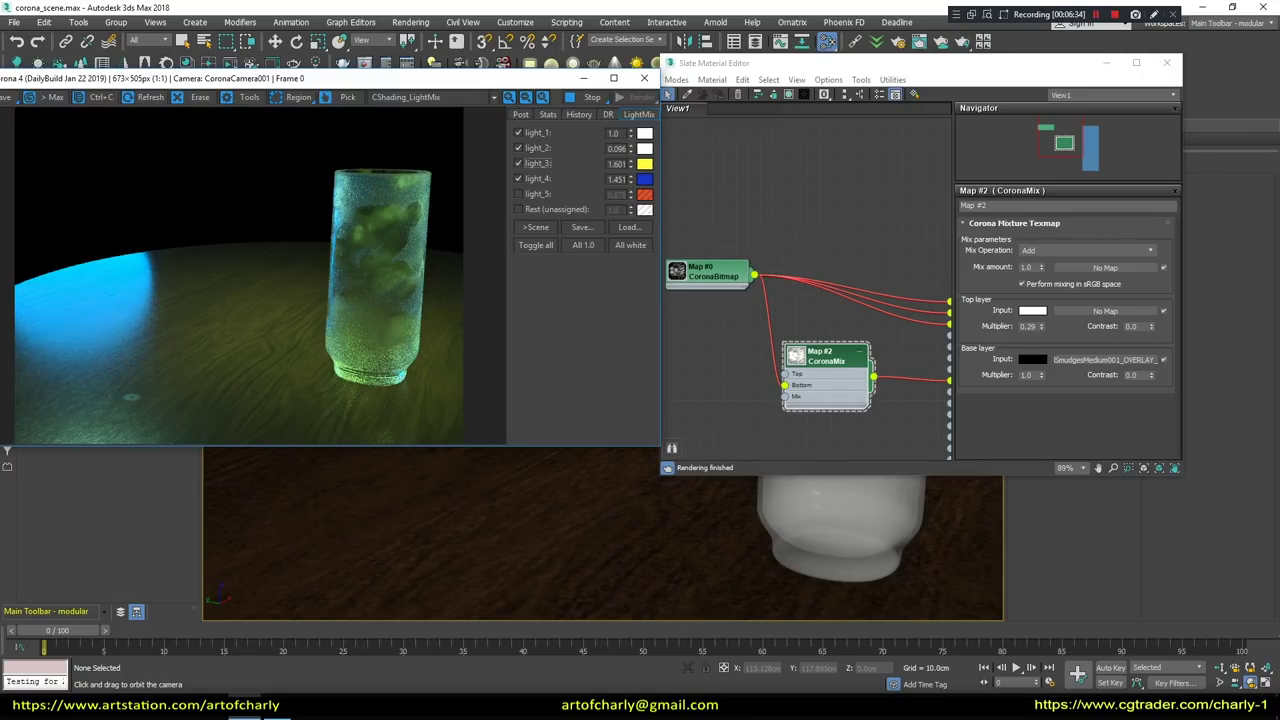
pyautogui.scroll(1, 425, 215)
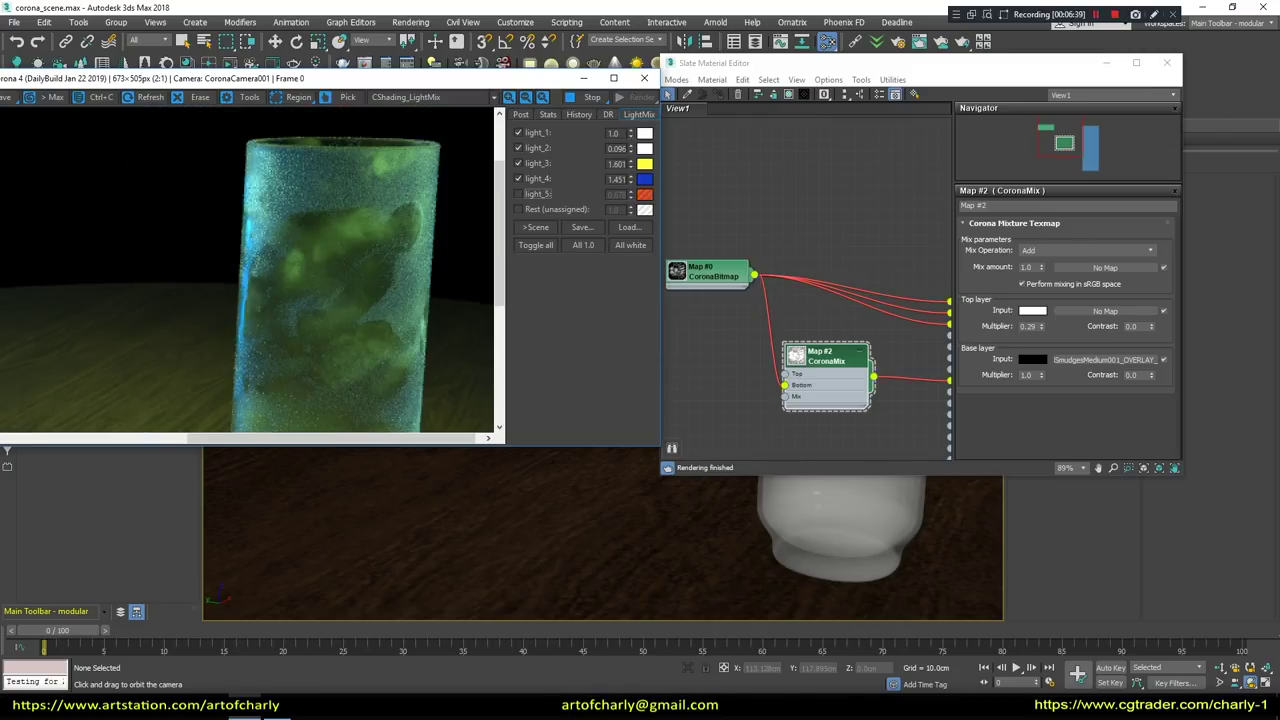
pyautogui.moveTo(250, 300); pyautogui.dragTo(252, 202)
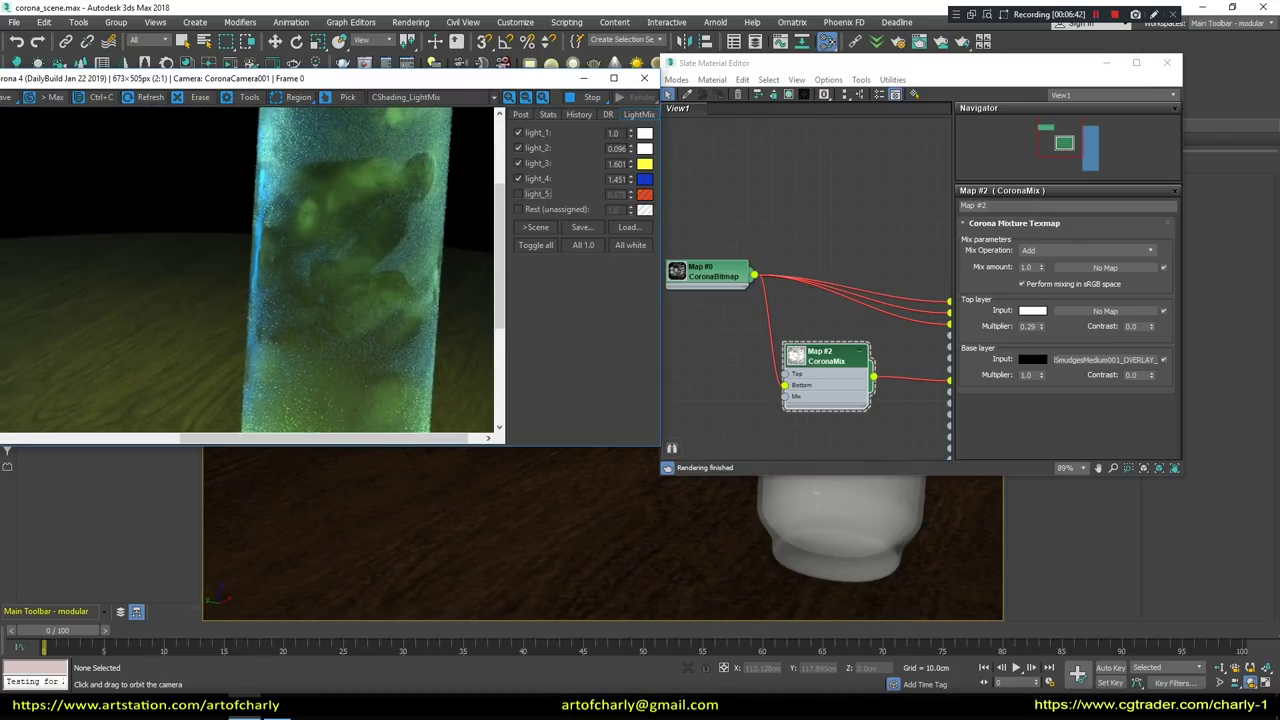
pyautogui.scroll(-1, 253, 270)
pyautogui.click(518, 163)
# Step: Connect a CoronaNormal node to the glass material's Bump input
pyautogui.moveTo(800, 300)
pyautogui.mouseDown(button='middle')
pyautogui.moveTo(848, 263)
pyautogui.moveTo(778, 318)
pyautogui.mouseUp(button='middle')
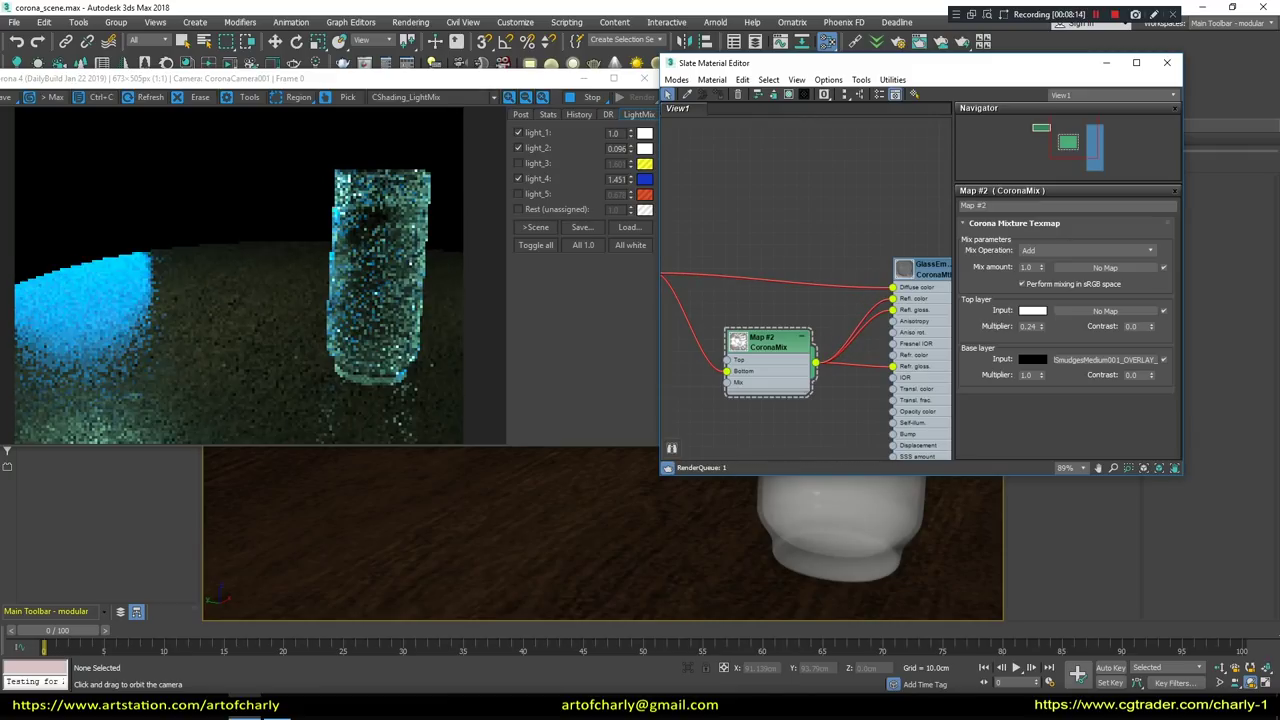
pyautogui.moveTo(770, 345); pyautogui.dragTo(927, 315, button='middle')
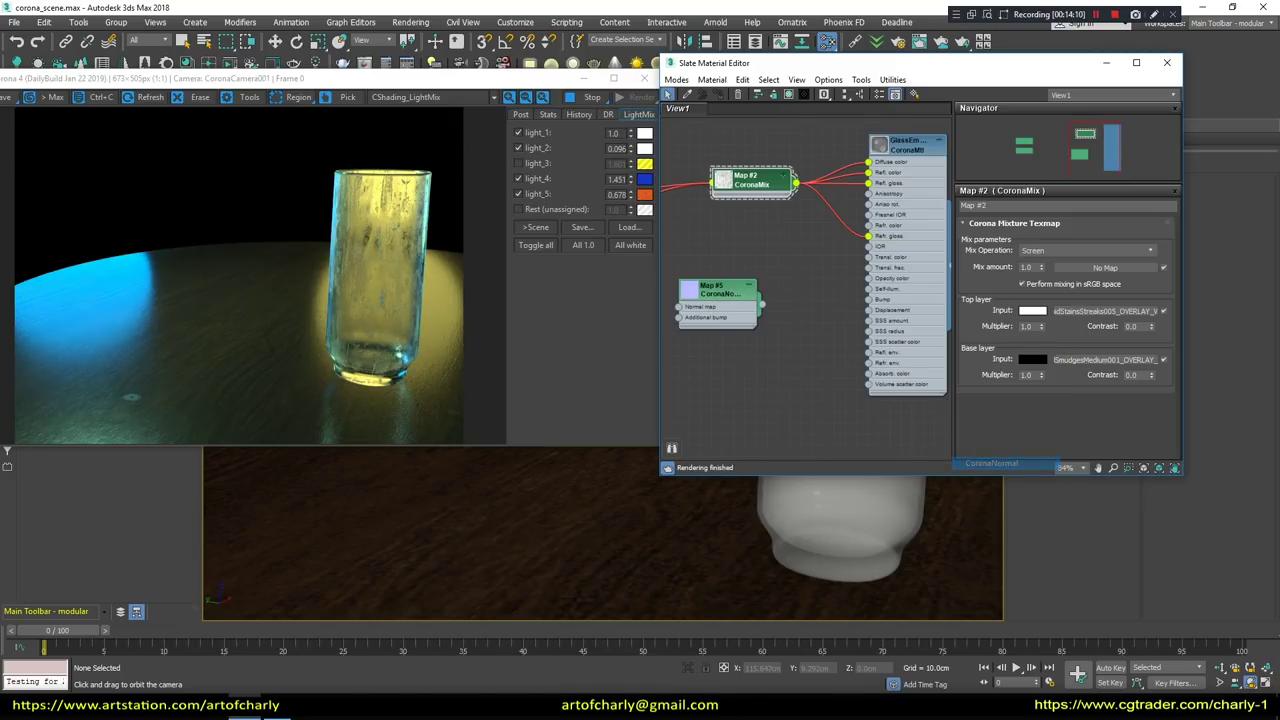
pyautogui.moveTo(761, 304); pyautogui.dragTo(868, 299)
pyautogui.moveTo(850, 350); pyautogui.dragTo(910, 338, button='middle')
pyautogui.rightClick(727, 343)
pyautogui.moveTo(790, 365)
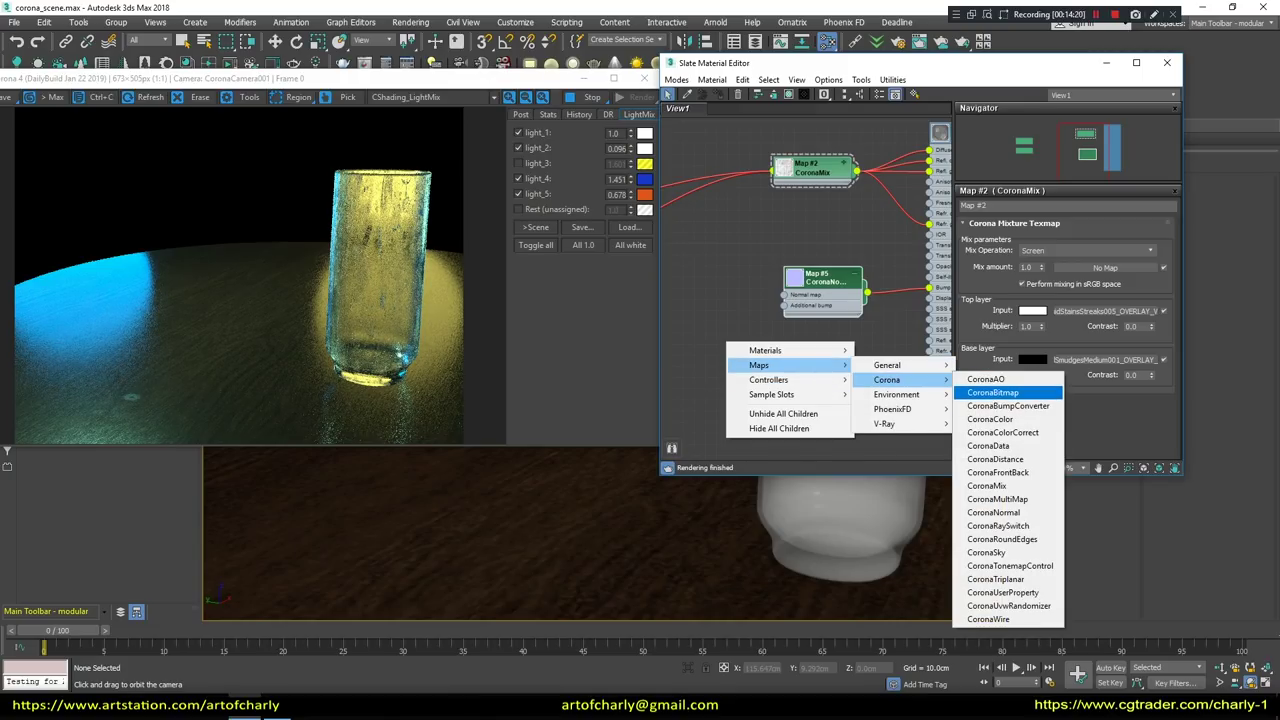
# Step: Load RainDropsAndStreaks001_NRM16_3K.tif into a CoronaBitmap and set CoronaNormal strength to 0.5
pyautogui.click(992, 392)
pyautogui.doubleClick(165, 180)
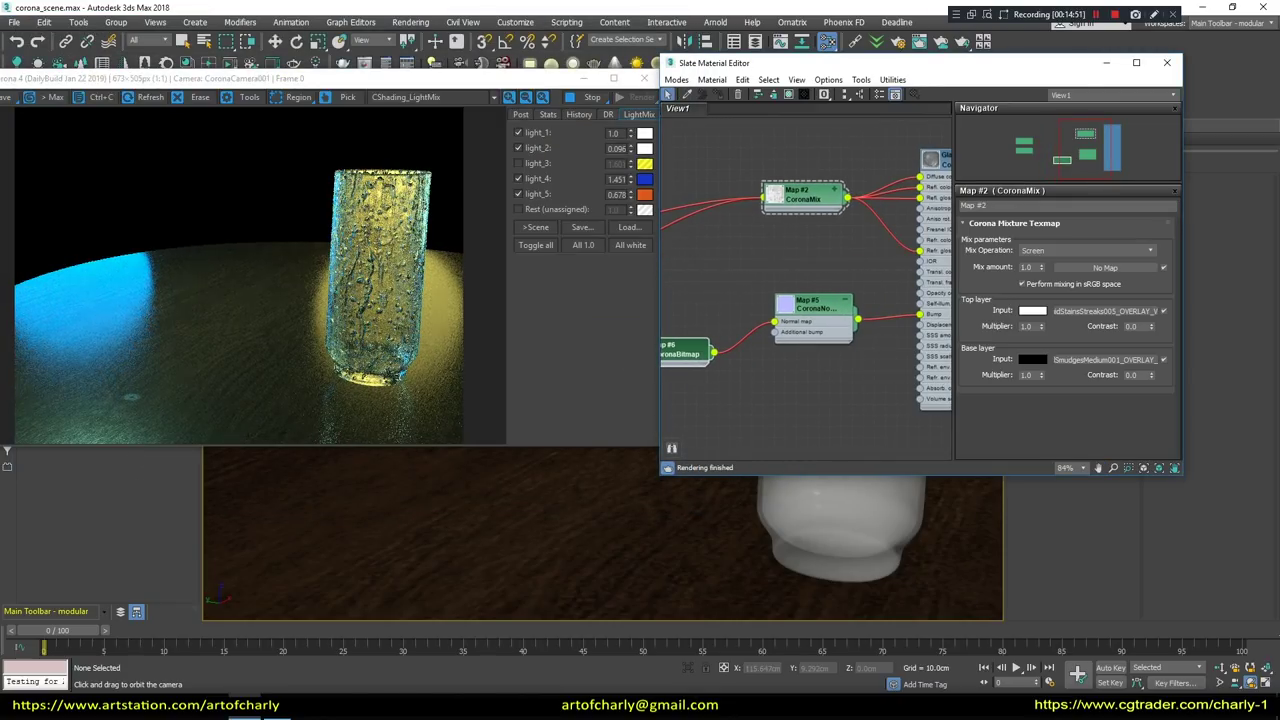
pyautogui.click(812, 306)
pyautogui.write('0.5')
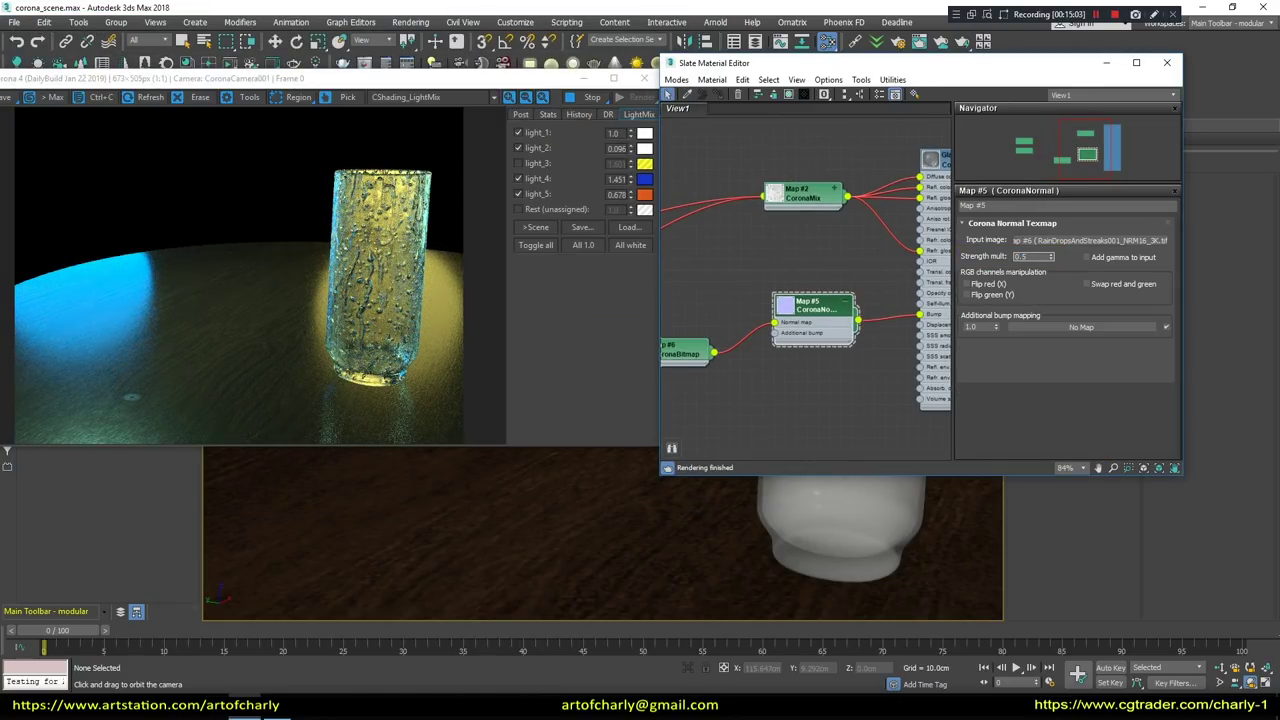
pyautogui.press('Return')
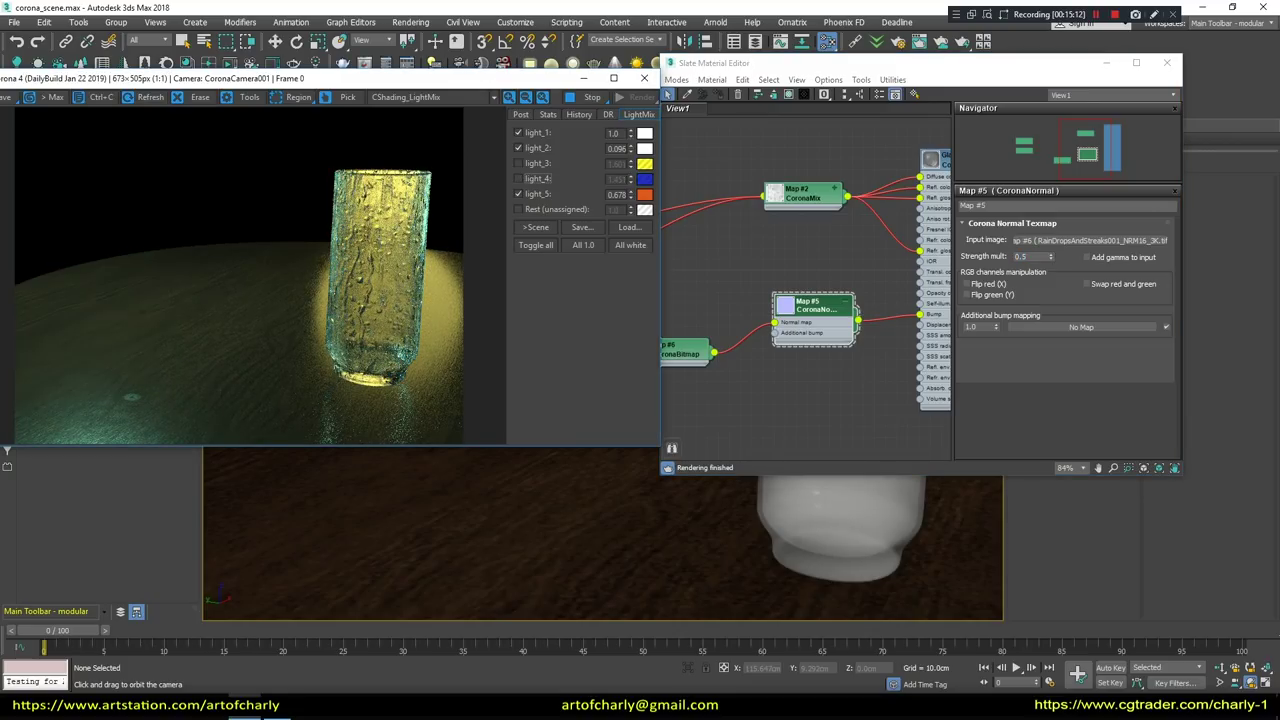
# Step: Inspect the glass's lower end with orange light_5 off, then switch it back on
pyautogui.click(518, 193)
pyautogui.scroll(2, 420, 270)
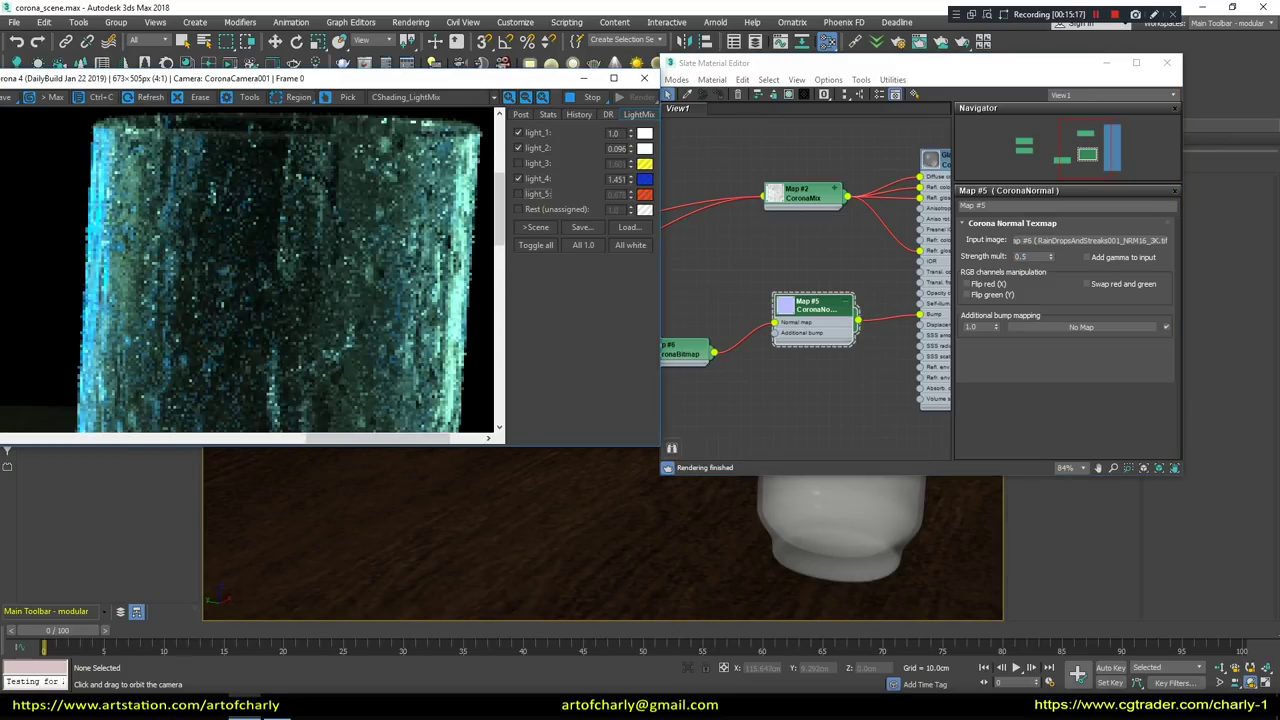
pyautogui.scroll(1, 420, 270)
pyautogui.scroll(-1, 250, 270)
pyautogui.moveTo(250, 330); pyautogui.dragTo(270, 150)
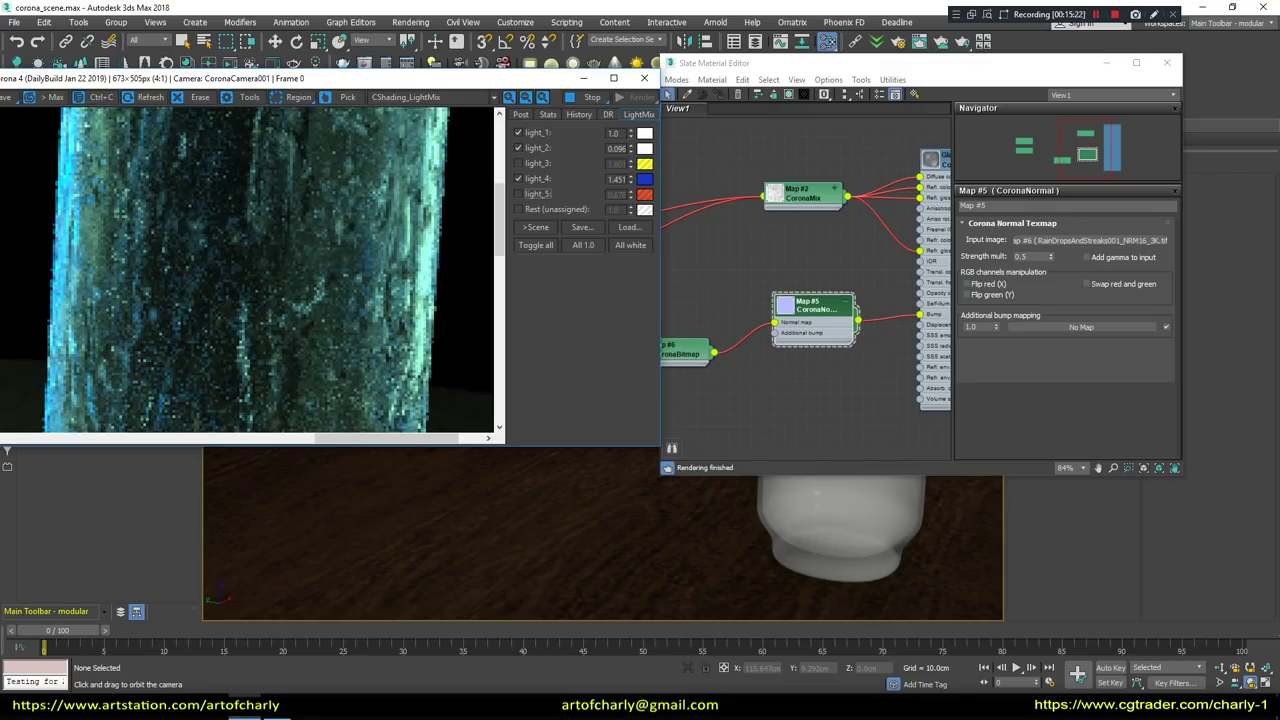
pyautogui.moveTo(250, 400); pyautogui.dragTo(265, 150)
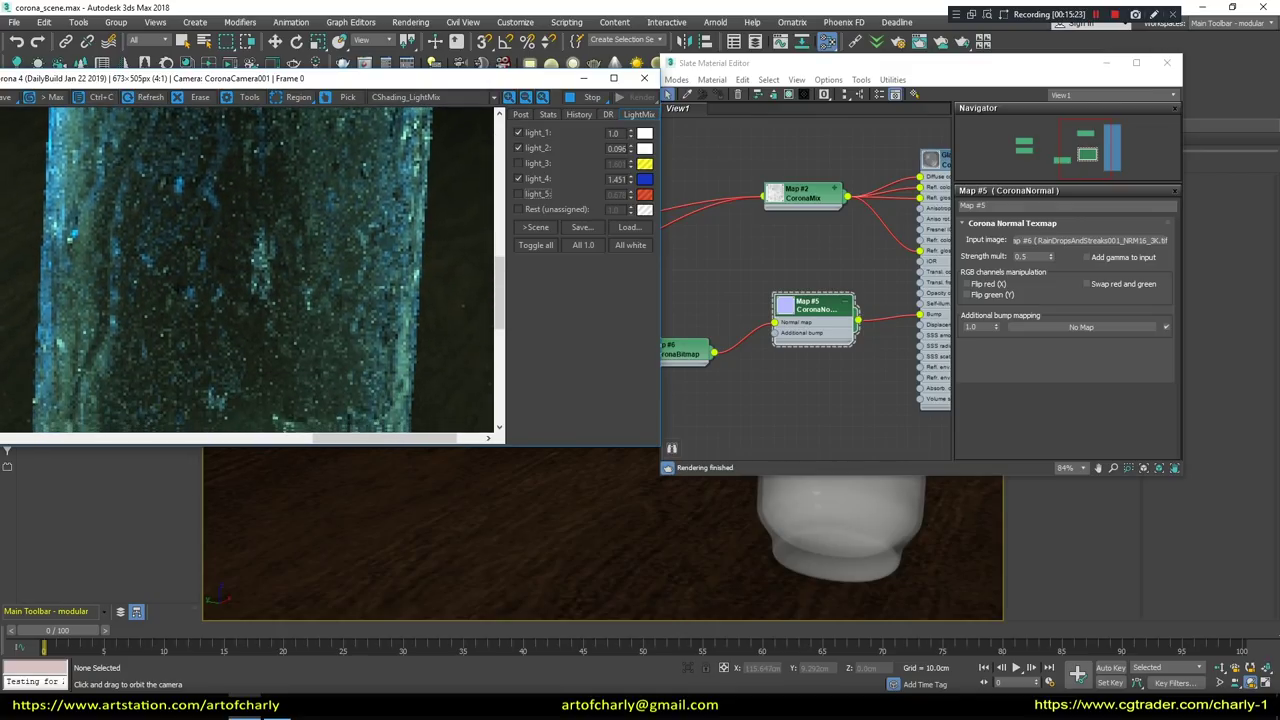
pyautogui.scroll(-2, 250, 270)
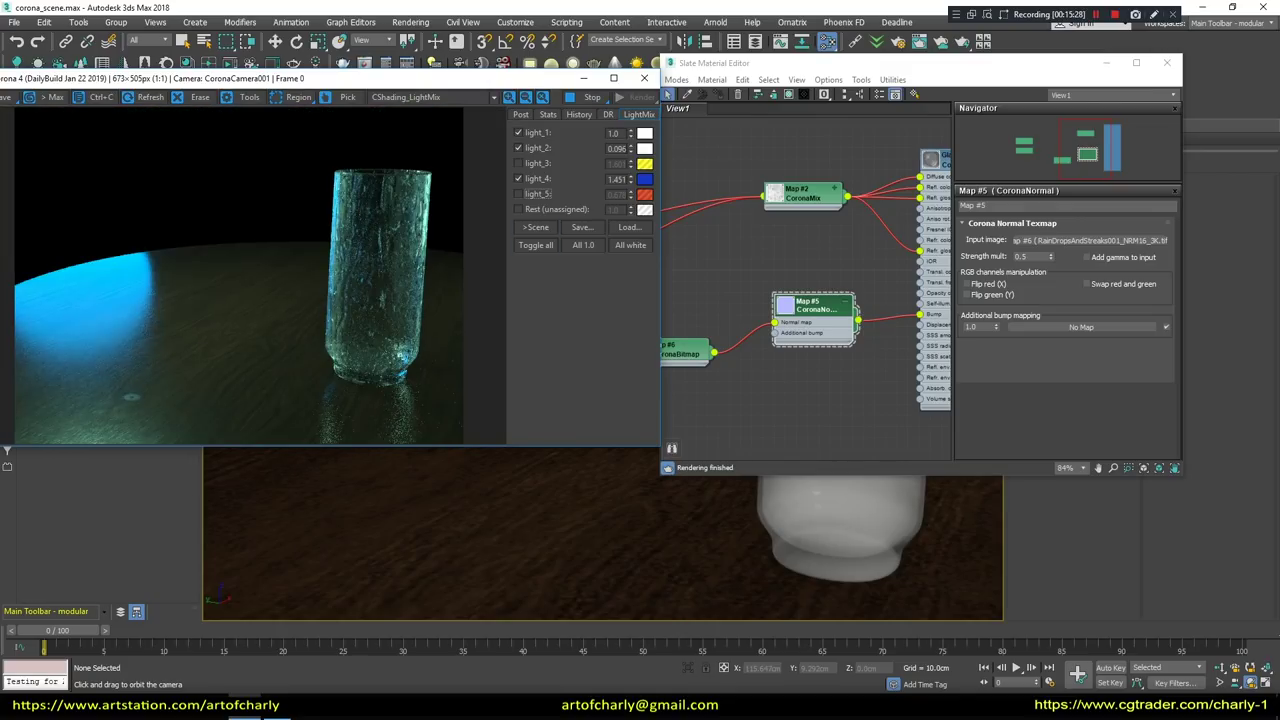
pyautogui.click(518, 193)
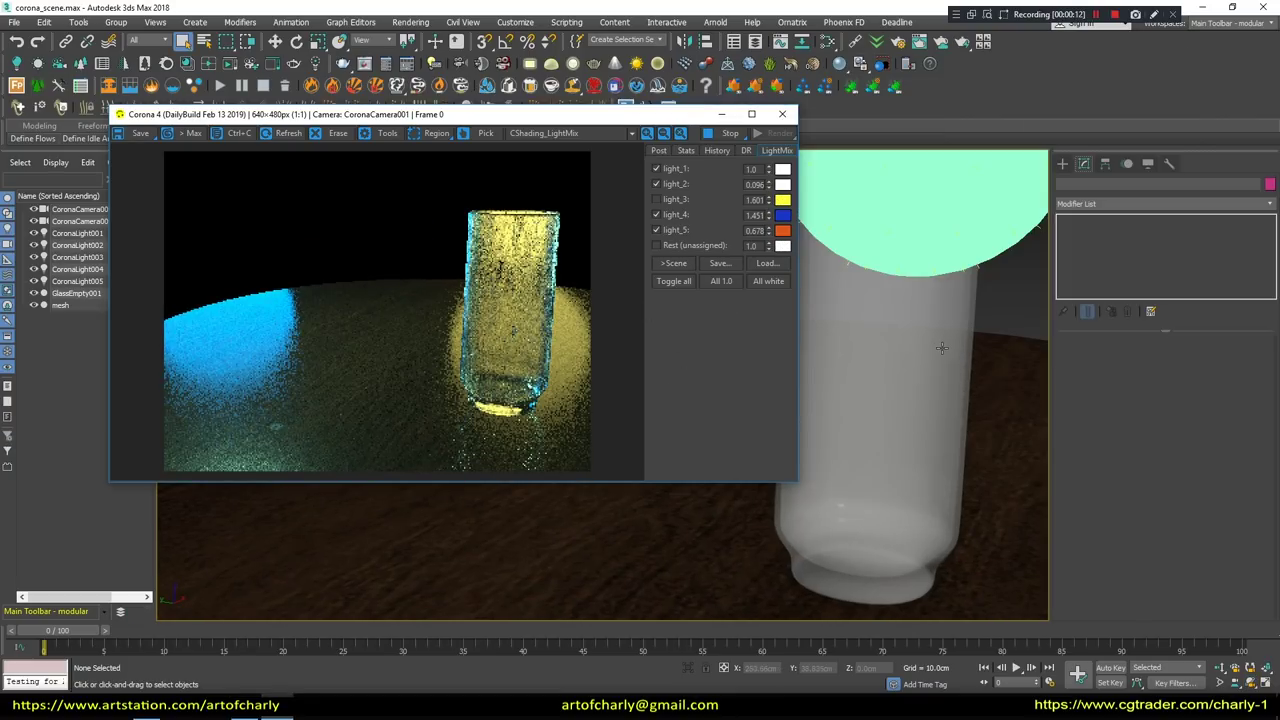
# Step: Hide the glass from the scene
pyautogui.click(941, 347)
pyautogui.hotkey('alt', 'x')
pyautogui.rightClick(941, 344)
pyautogui.click(970, 298)
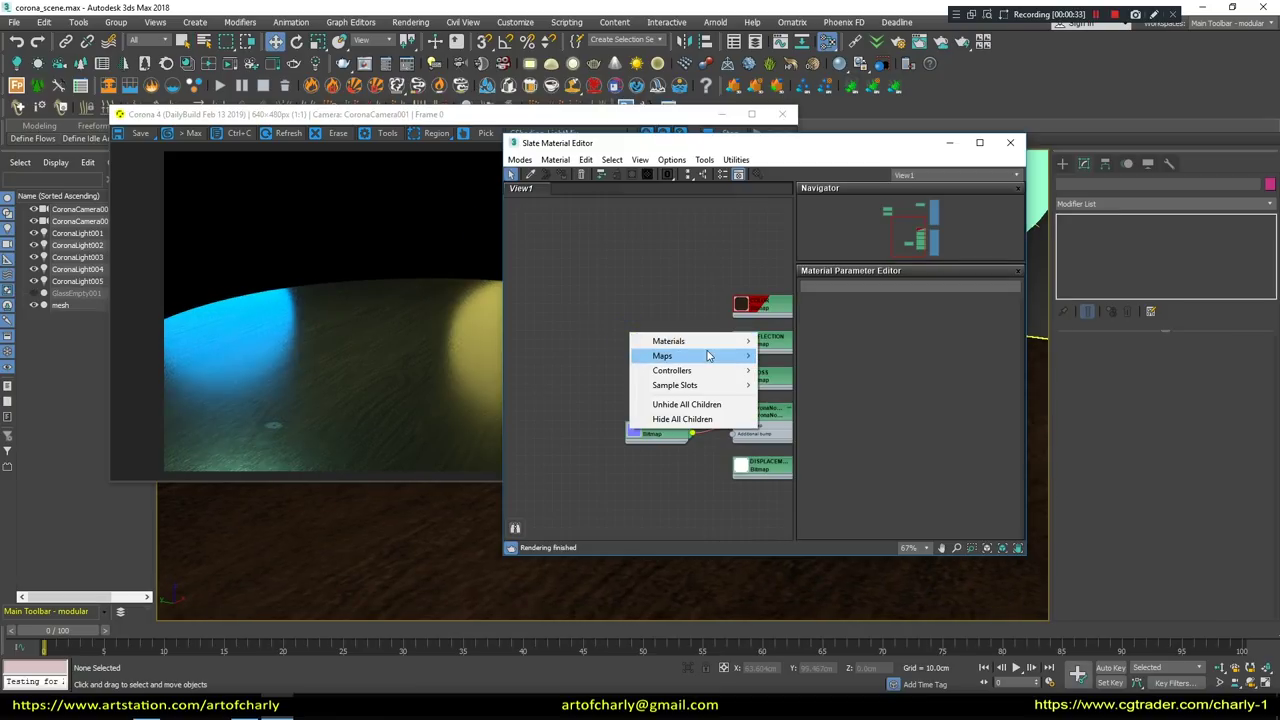
# Step: Add a new CoronaMix map node to the table's material network
pyautogui.click(714, 355)
pyautogui.click(826, 370)
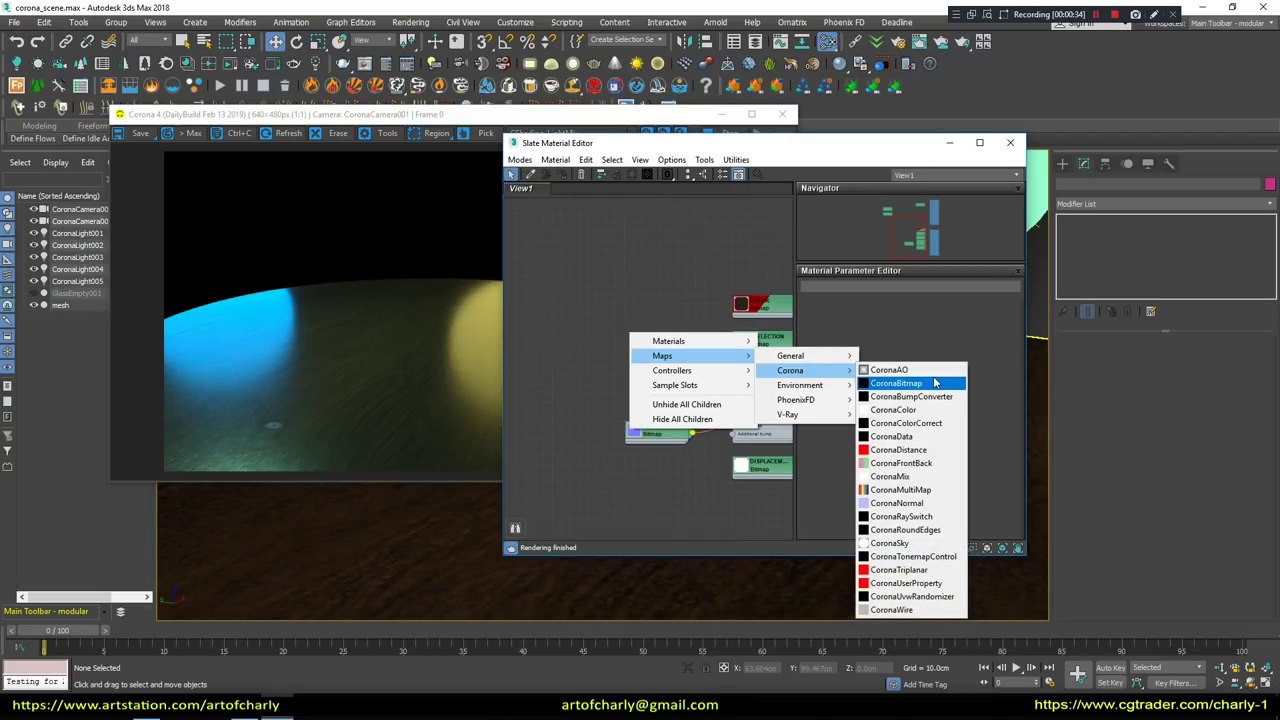
pyautogui.click(918, 476)
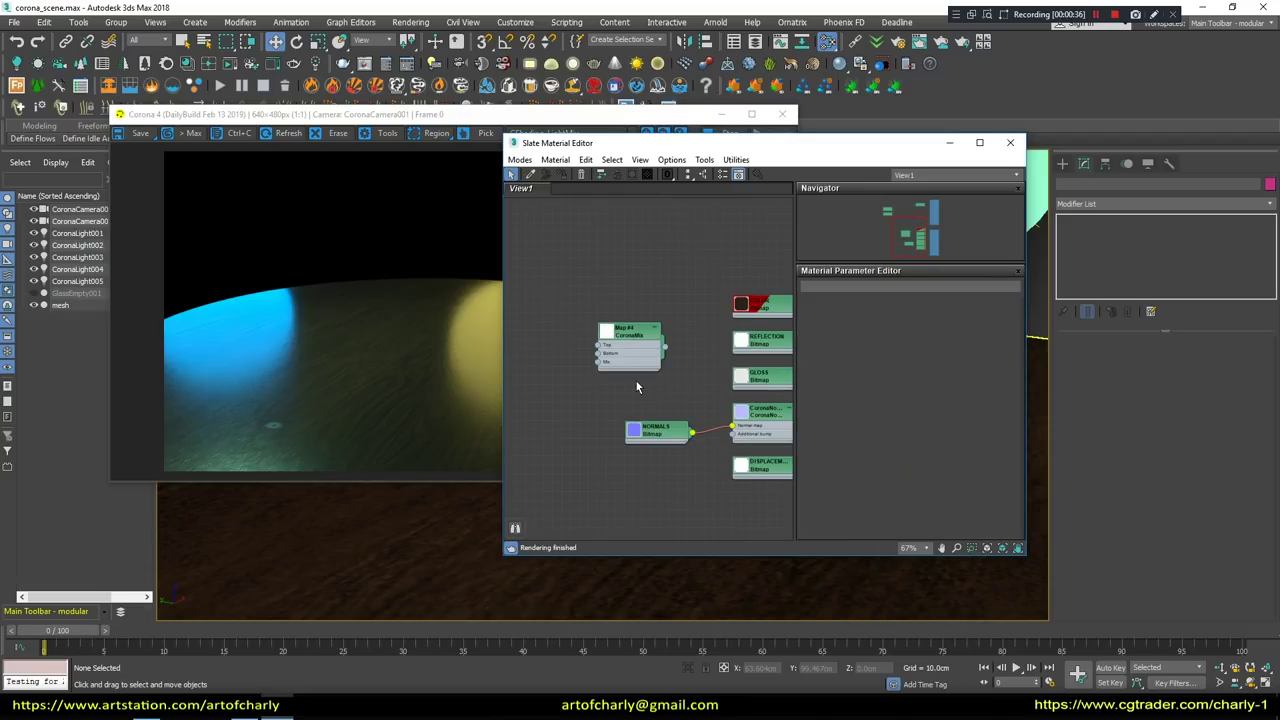
pyautogui.moveTo(630, 335); pyautogui.dragTo(600, 368)
pyautogui.moveTo(700, 380); pyautogui.dragTo(580, 380, button='middle')
pyautogui.scroll(2, 760, 373)
pyautogui.scroll(-1, 760, 373)
pyautogui.moveTo(760, 373)
pyautogui.mouseDown(button='middle')
pyautogui.moveTo(540, 380)
pyautogui.moveTo(760, 358)
pyautogui.mouseUp(button='middle')
# Step: Wire the GLOSS Bitmap into the CoronaMix's Bottom input
pyautogui.moveTo(584, 400); pyautogui.dragTo(649, 390, button='middle')
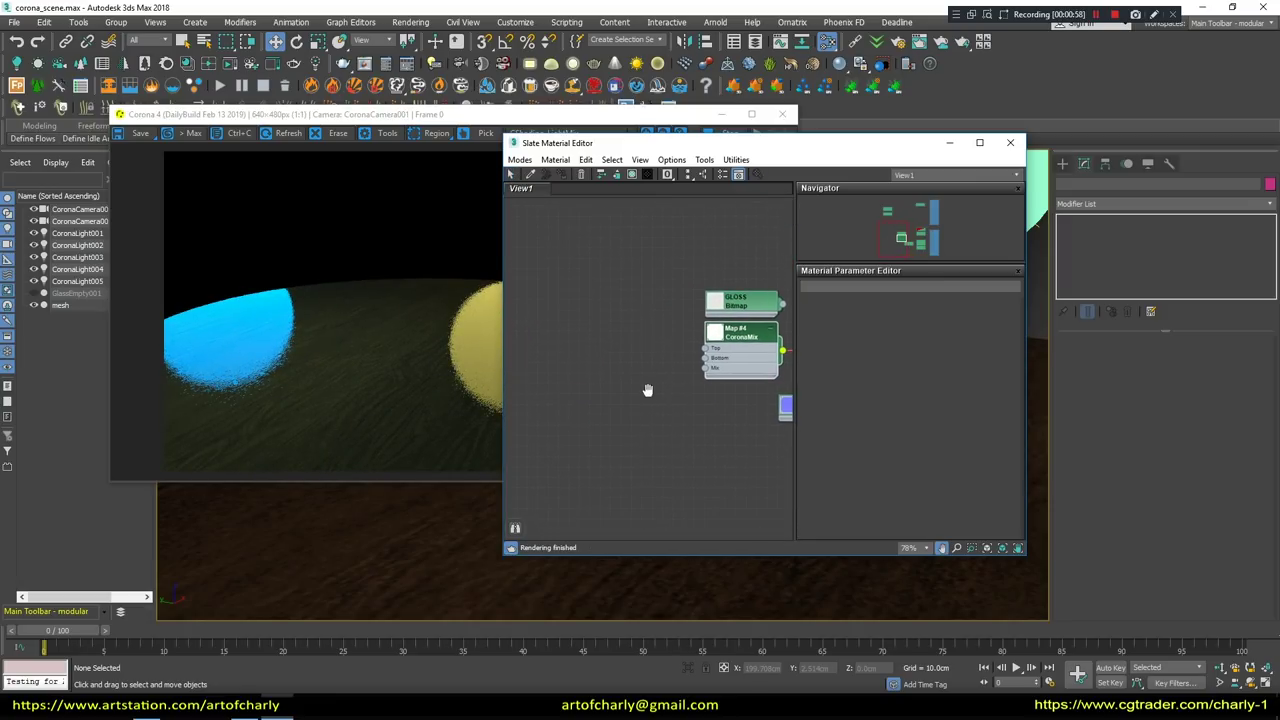
pyautogui.click(709, 306)
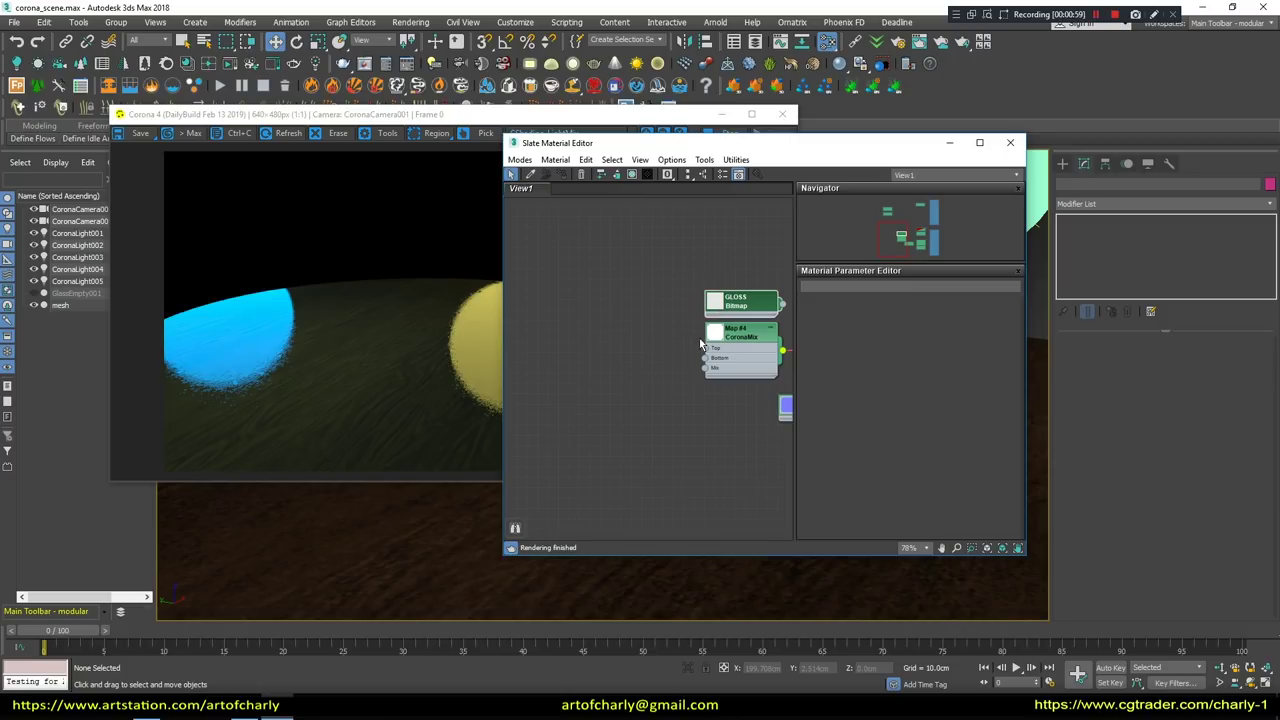
pyautogui.moveTo(740, 301); pyautogui.dragTo(615, 338)
pyautogui.scroll(1, 680, 367)
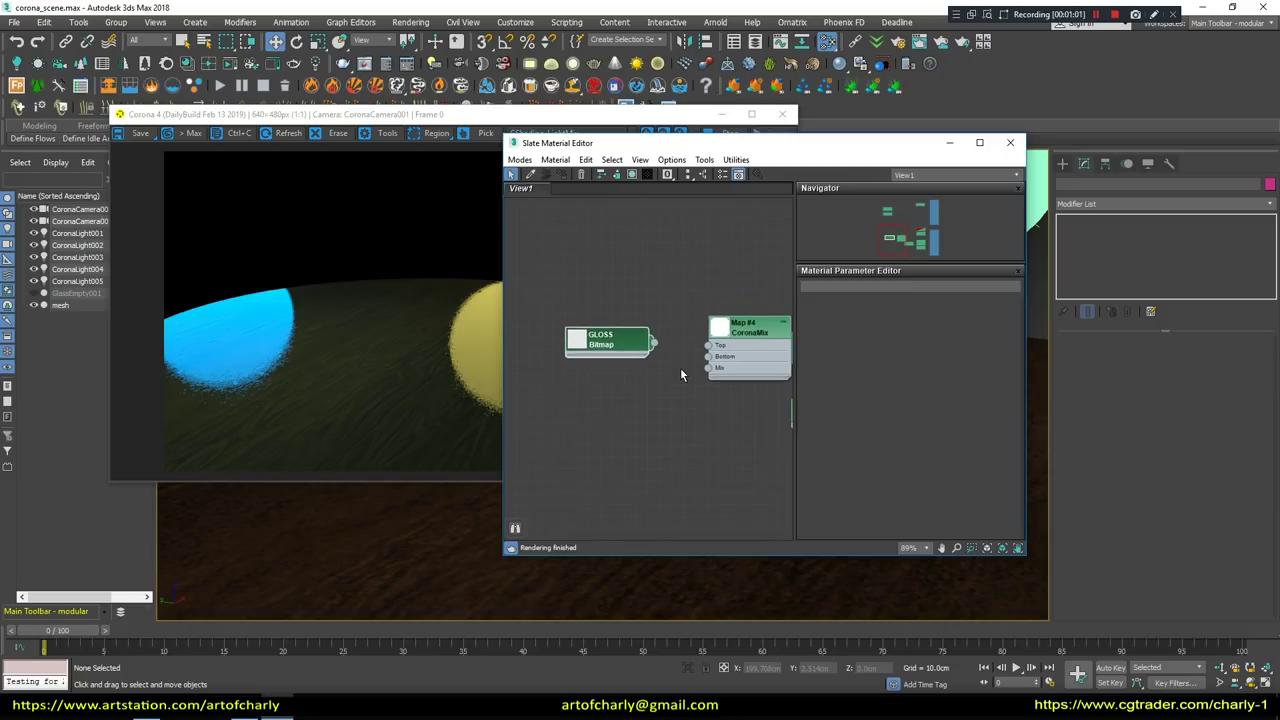
pyautogui.scroll(2, 680, 375)
pyautogui.moveTo(613, 342)
pyautogui.mouseDown()
pyautogui.moveTo(633, 368)
pyautogui.moveTo(718, 352)
pyautogui.mouseUp()
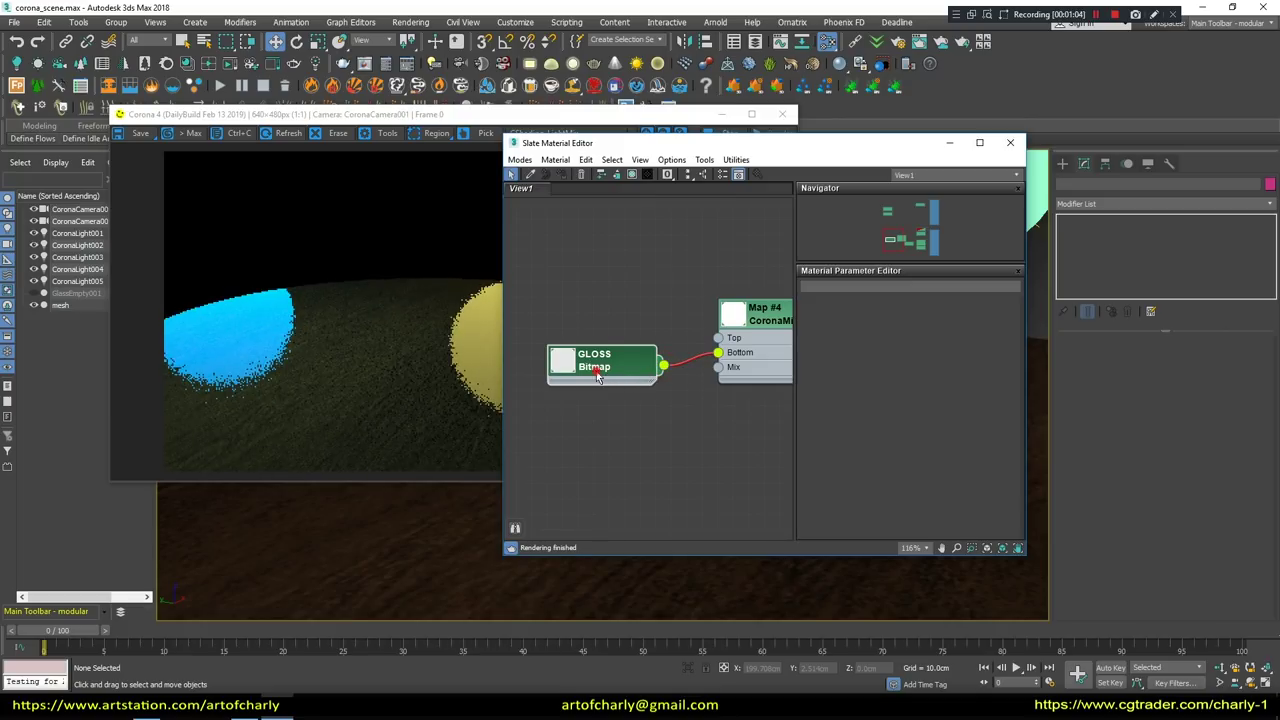
pyautogui.moveTo(598, 377); pyautogui.dragTo(573, 375)
# Step: Add a CoronaBitmap loaded with the overlay texture for the mix's Top layer
pyautogui.moveTo(646, 312)
pyautogui.mouseDown(button='middle')
pyautogui.moveTo(572, 327)
pyautogui.moveTo(580, 294)
pyautogui.mouseUp(button='middle')
pyautogui.rightClick(574, 288)
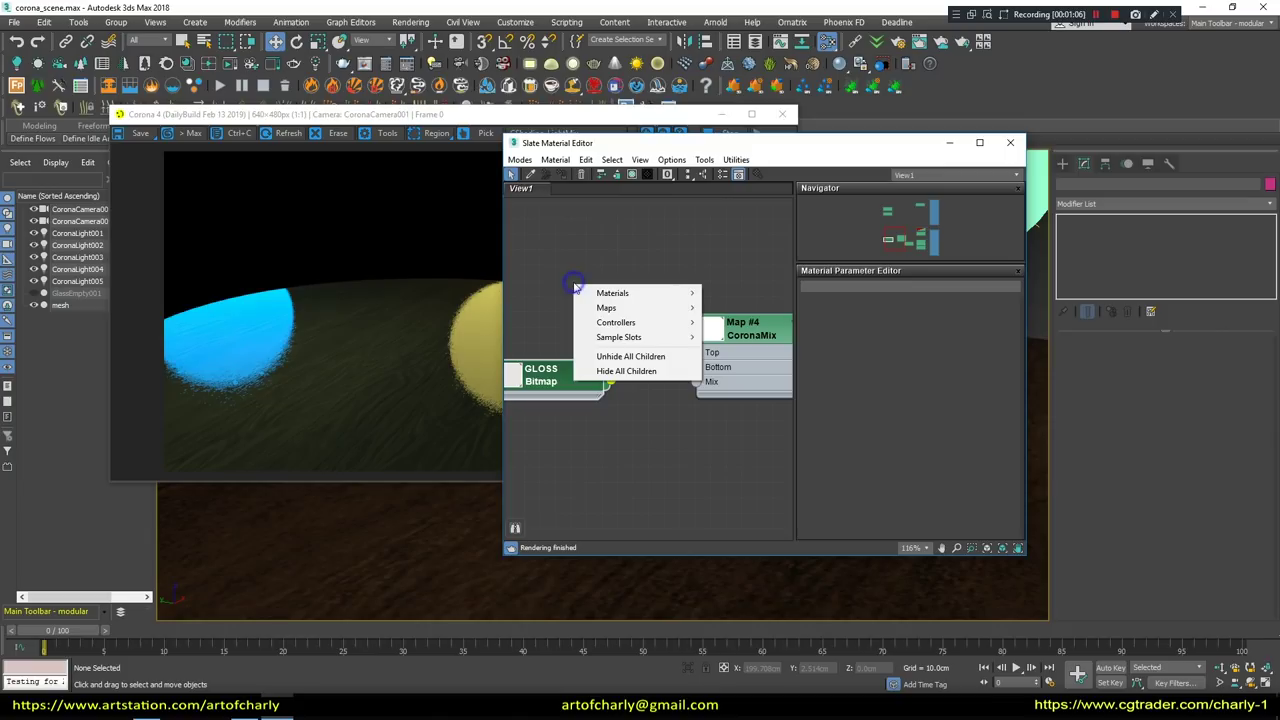
pyautogui.click(645, 306)
pyautogui.click(760, 324)
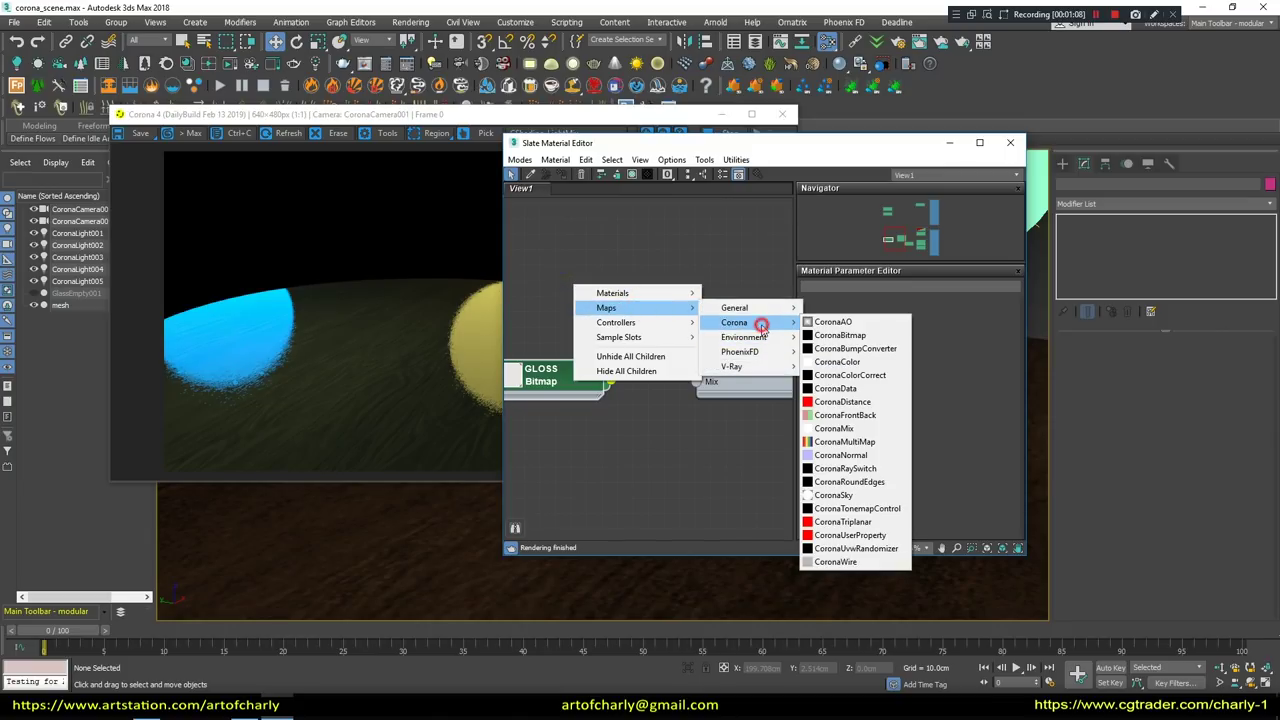
pyautogui.click(845, 335)
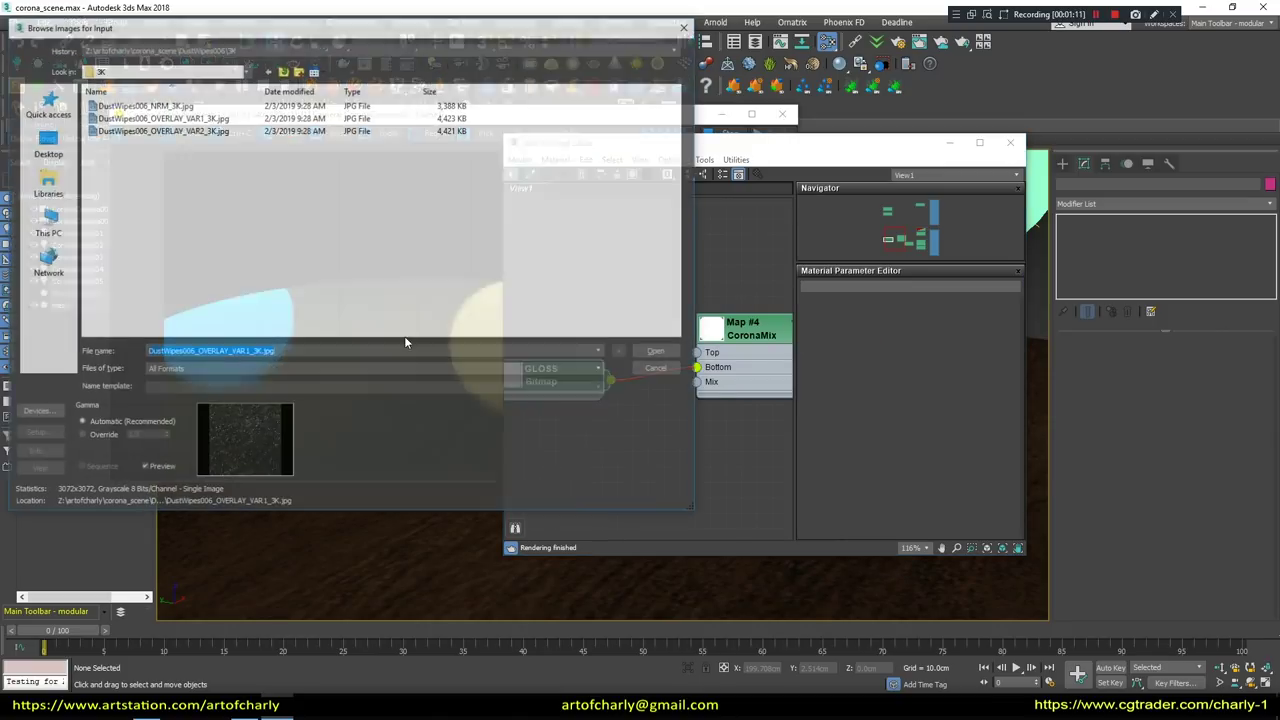
pyautogui.doubleClick(262, 117)
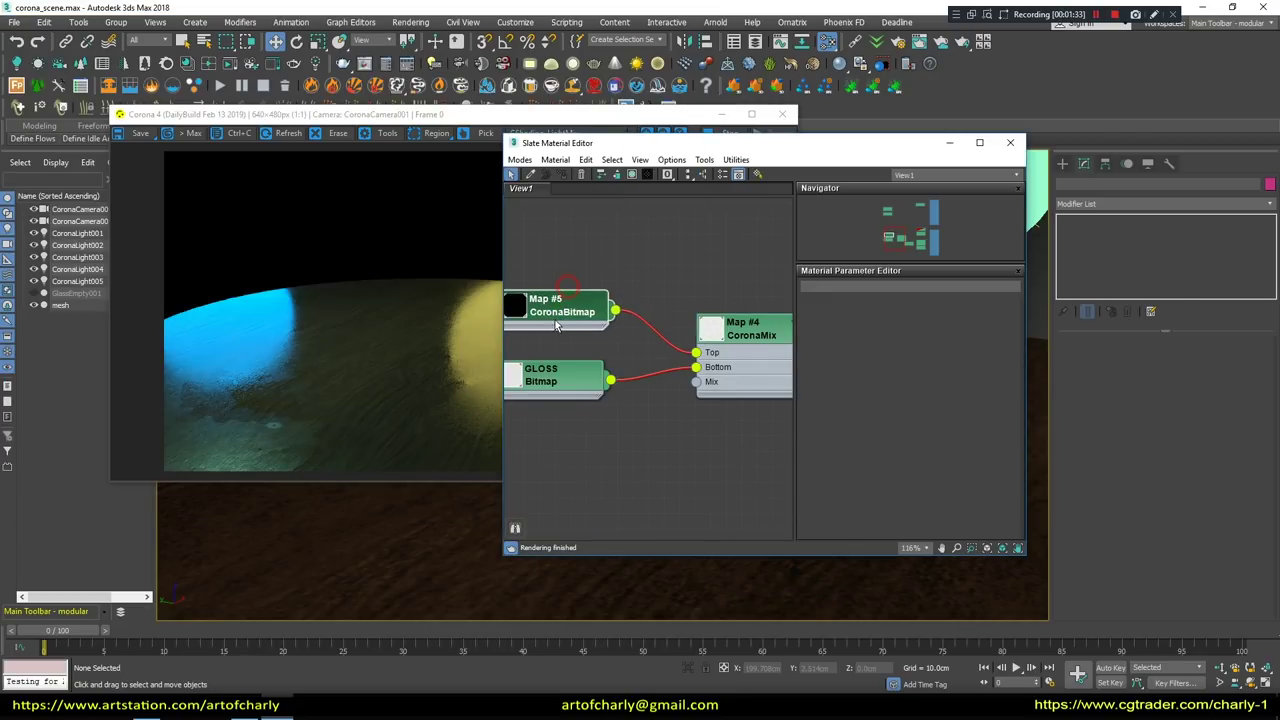
# Step: Set the TableTopStains002 overlay bitmap's U and V tiling to 6.0
pyautogui.moveTo(557, 331); pyautogui.dragTo(553, 348)
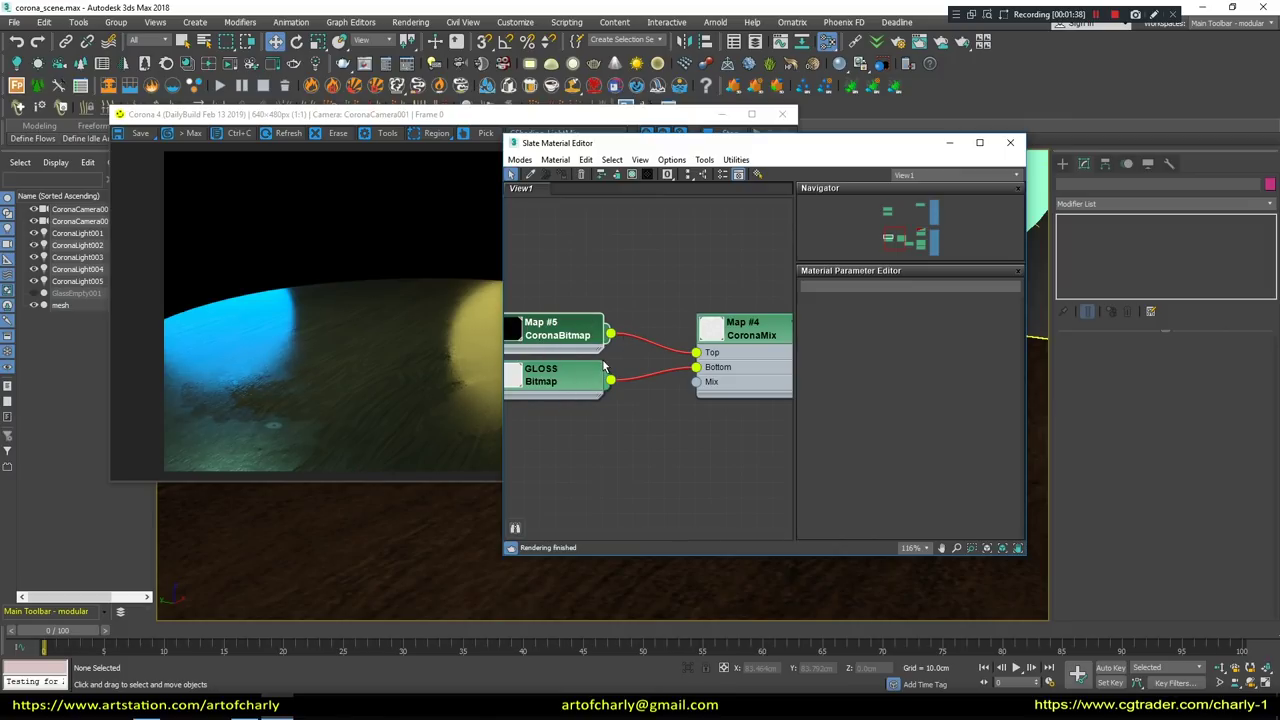
pyautogui.doubleClick(540, 344)
pyautogui.moveTo(682, 152); pyautogui.dragTo(929, 172)
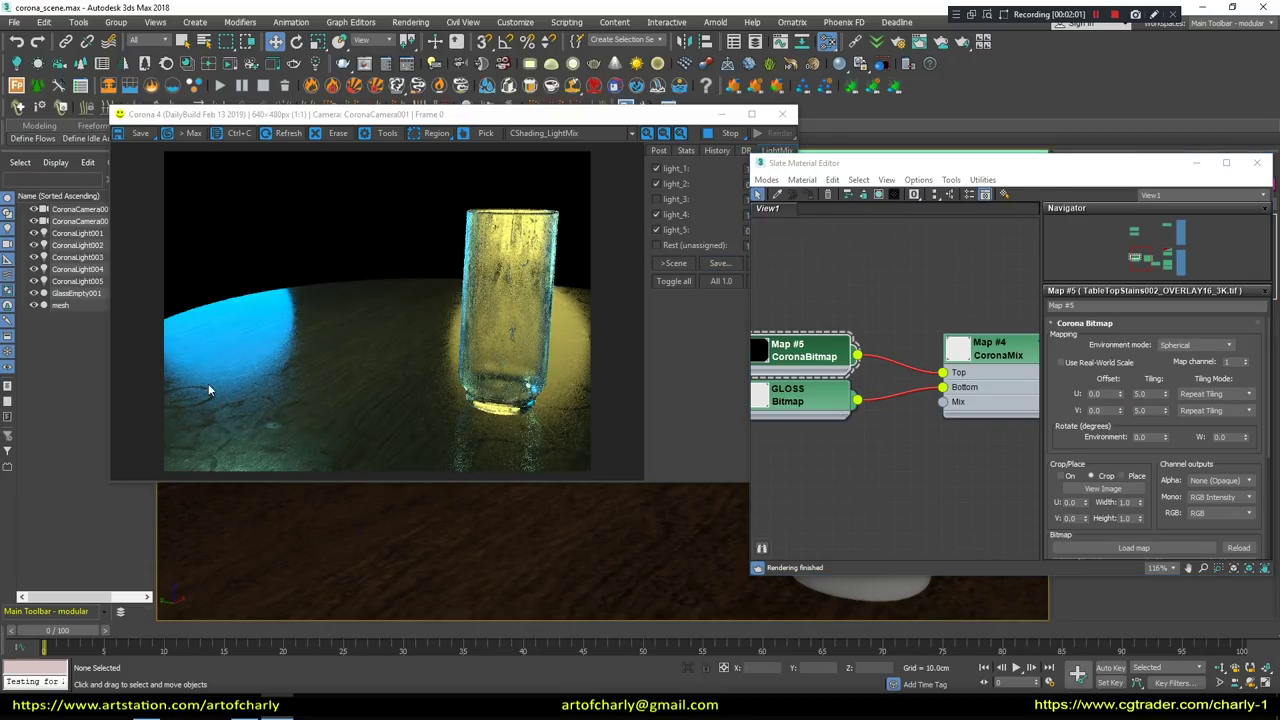
pyautogui.moveTo(914, 165); pyautogui.dragTo(827, 175)
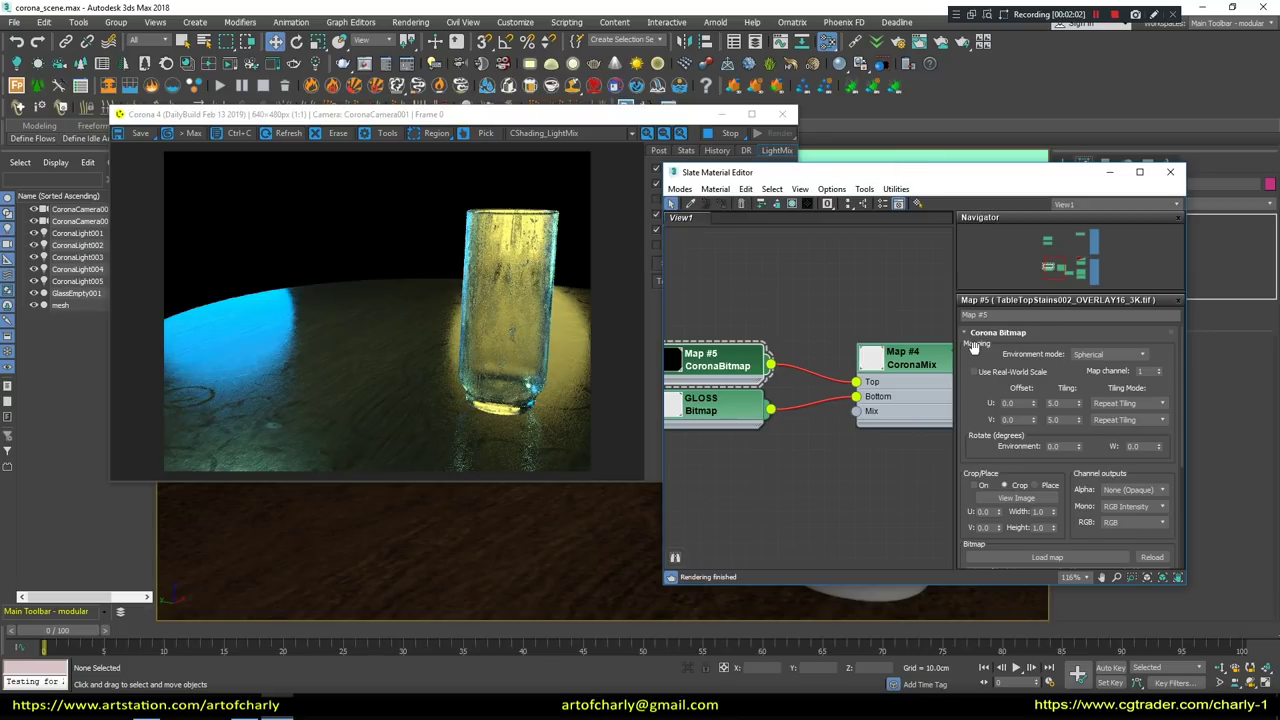
pyautogui.press('Tab')
pyautogui.write('6')
pyautogui.press('Return')
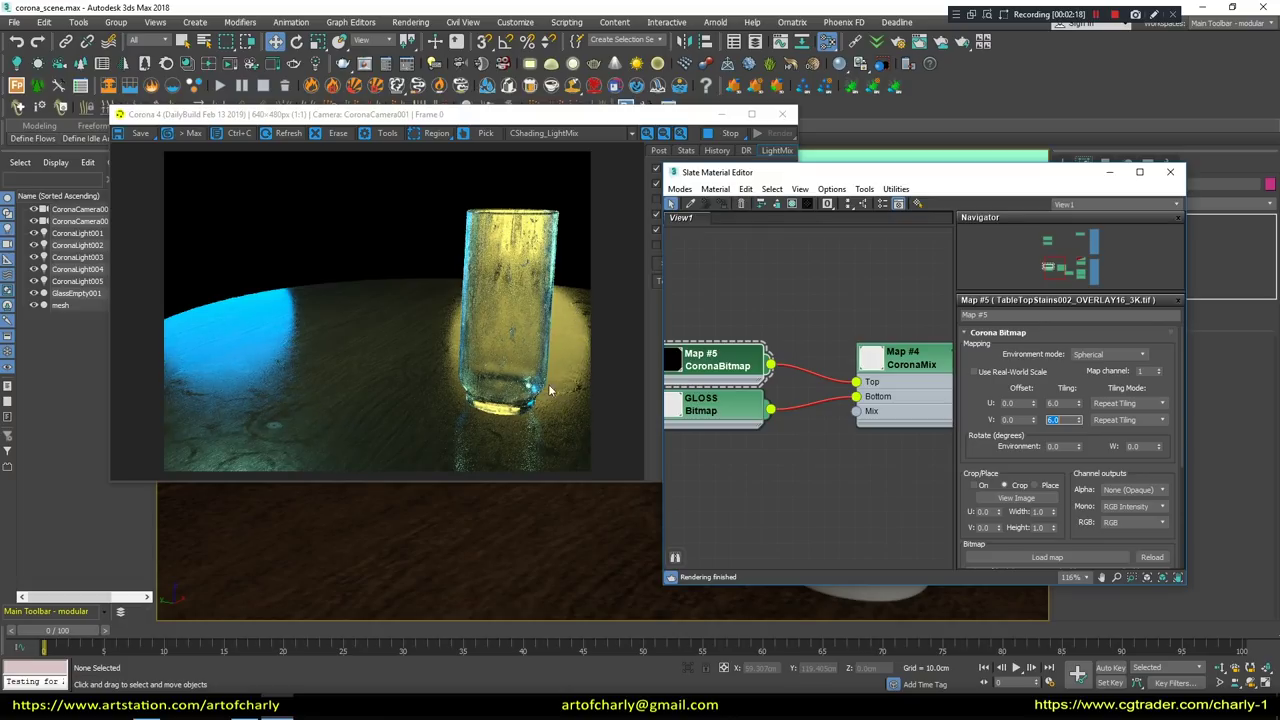
pyautogui.click(903, 360)
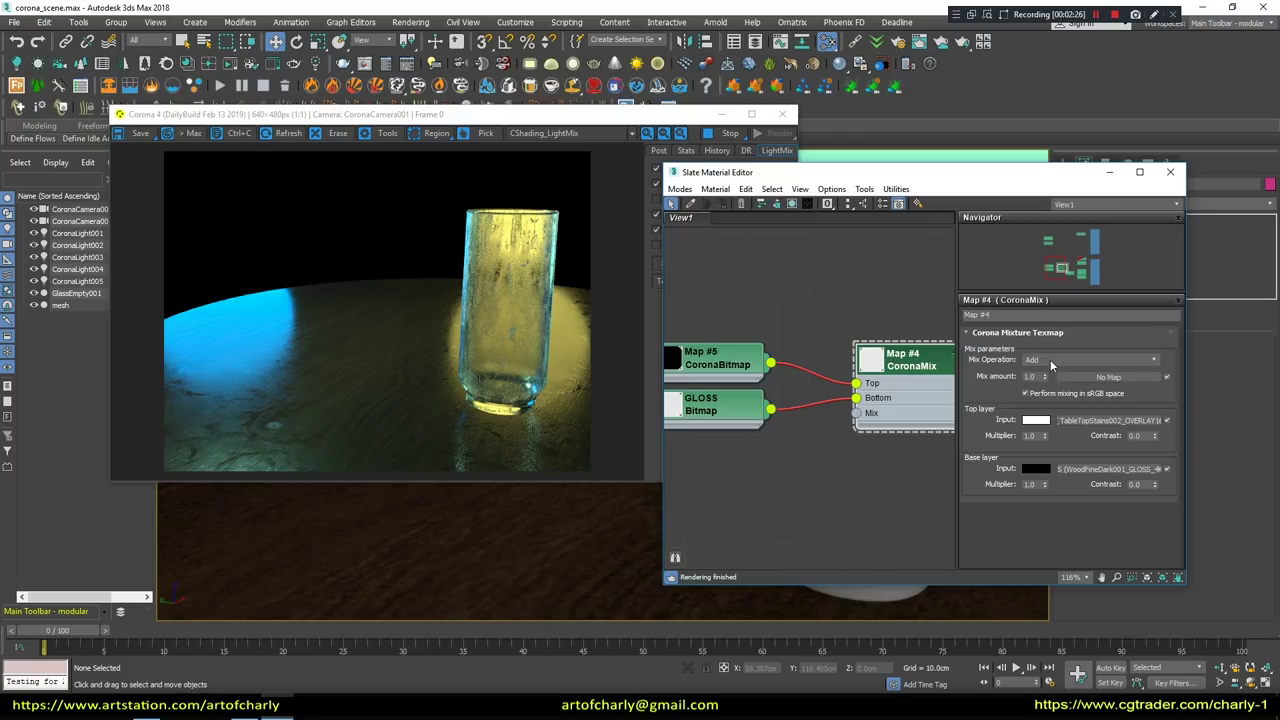
# Step: Set the CoronaMix operation to Subtract with mix amount 0.35
pyautogui.click(1060, 359)
pyautogui.click(1055, 378)
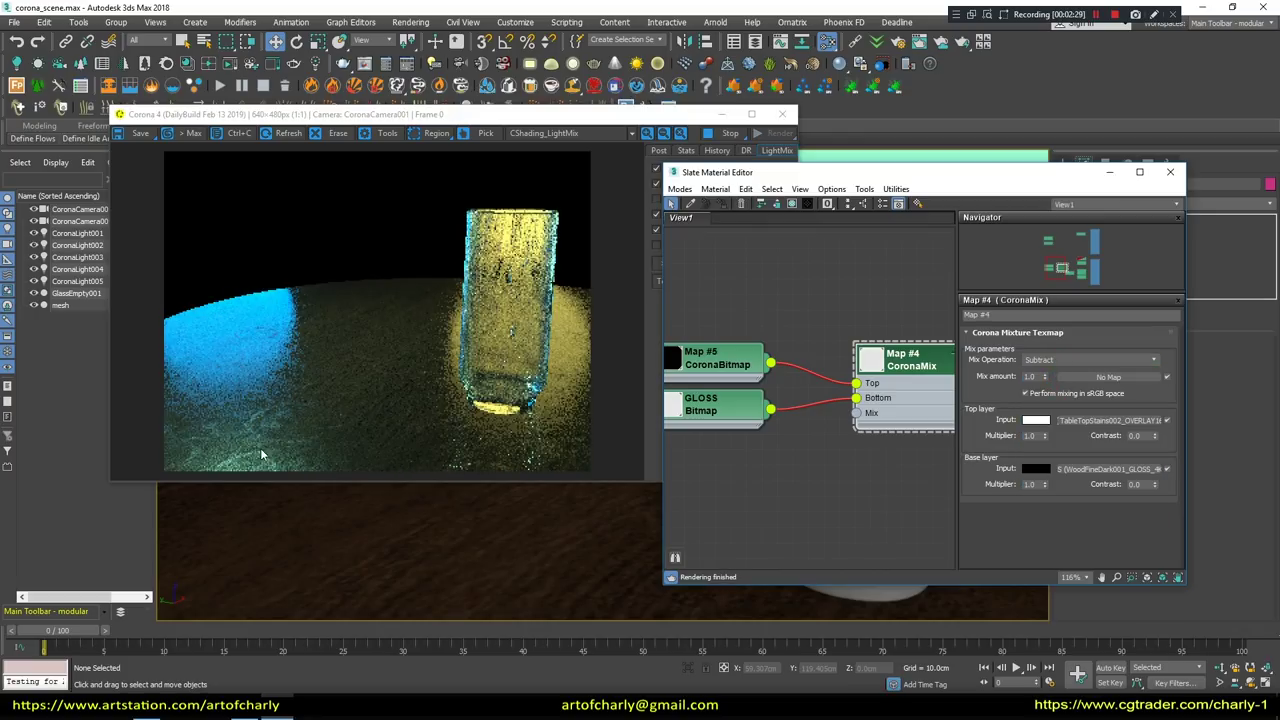
pyautogui.moveTo(1045, 376); pyautogui.dragTo(1050, 432)
# Step: Zoom into the frame buffer and pan across the table render to inspect the result
pyautogui.scroll(1, 261, 437)
pyautogui.scroll(1, 272, 425)
pyautogui.click(285, 340)
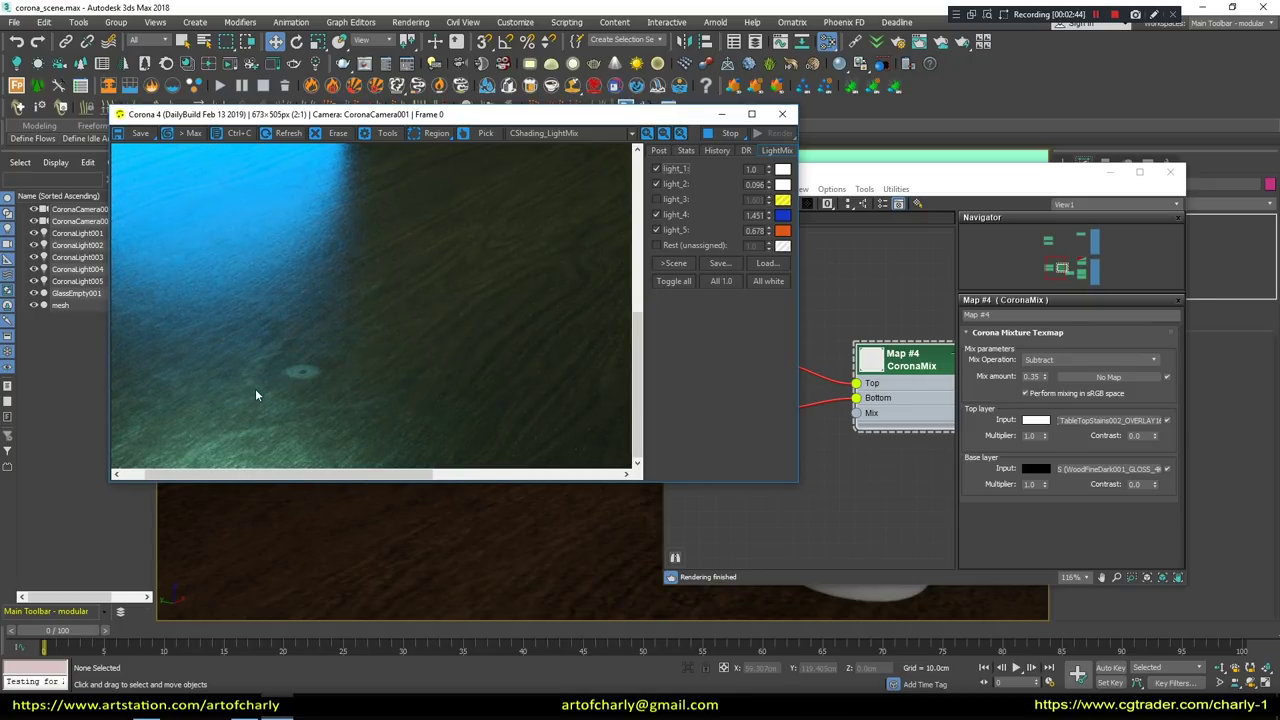
pyautogui.moveTo(298, 259); pyautogui.dragTo(316, 345)
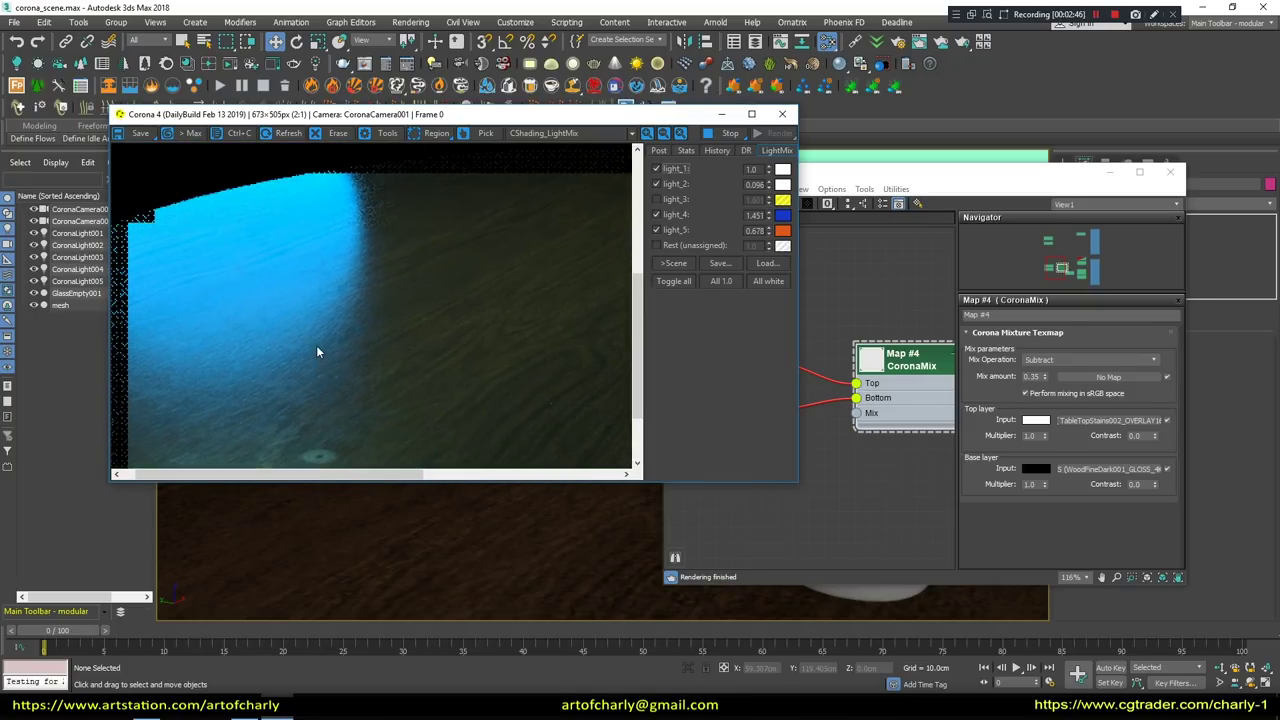
pyautogui.moveTo(454, 338); pyautogui.dragTo(351, 300)
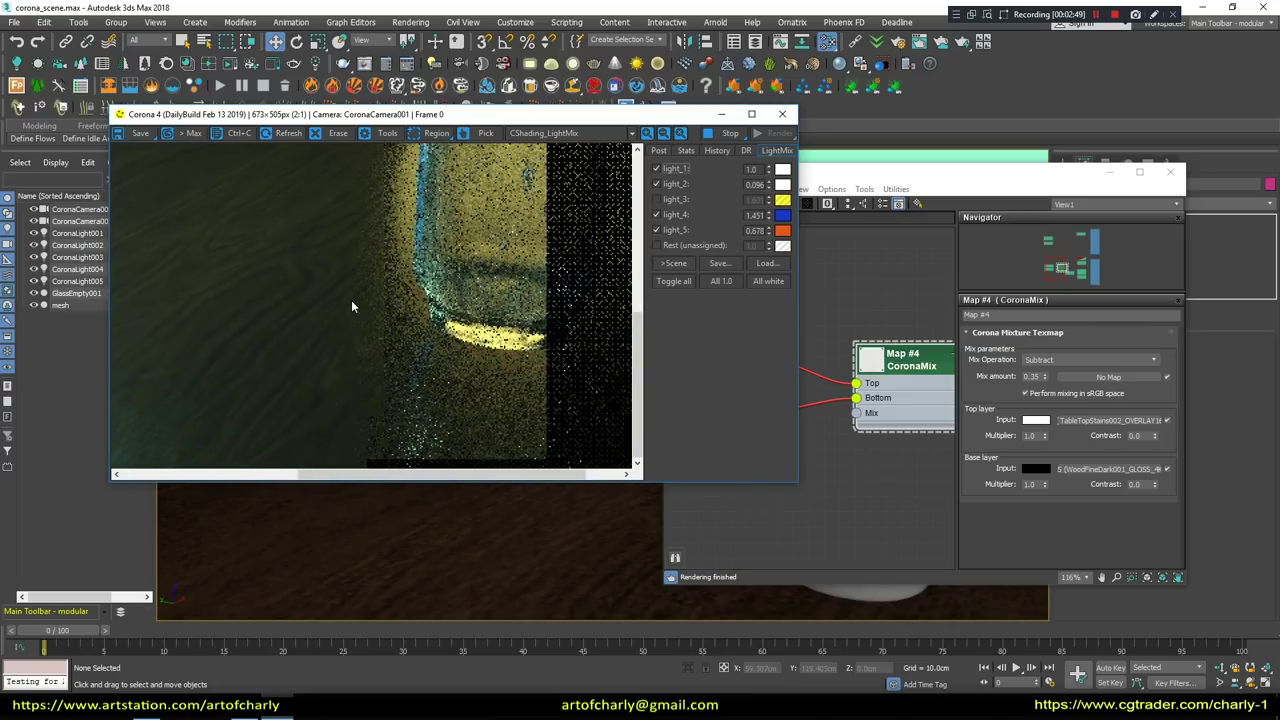
pyautogui.scroll(-1, 369, 381)
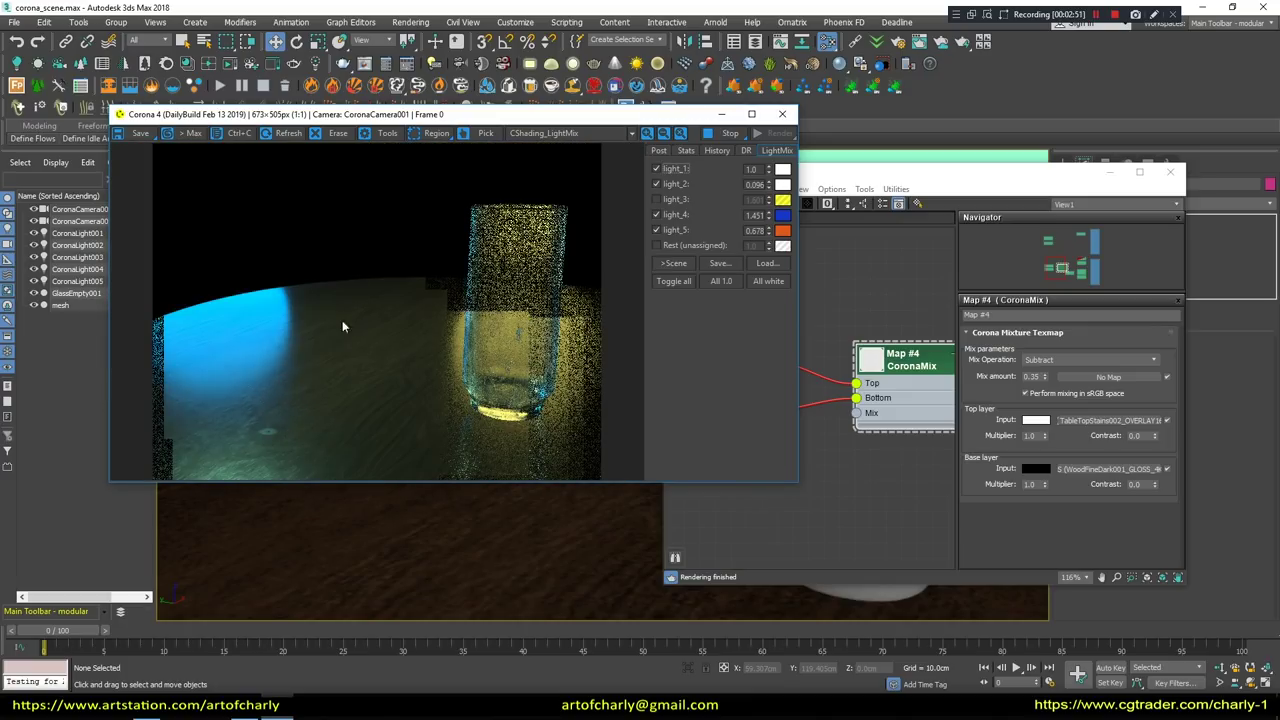
pyautogui.scroll(1, 275, 458)
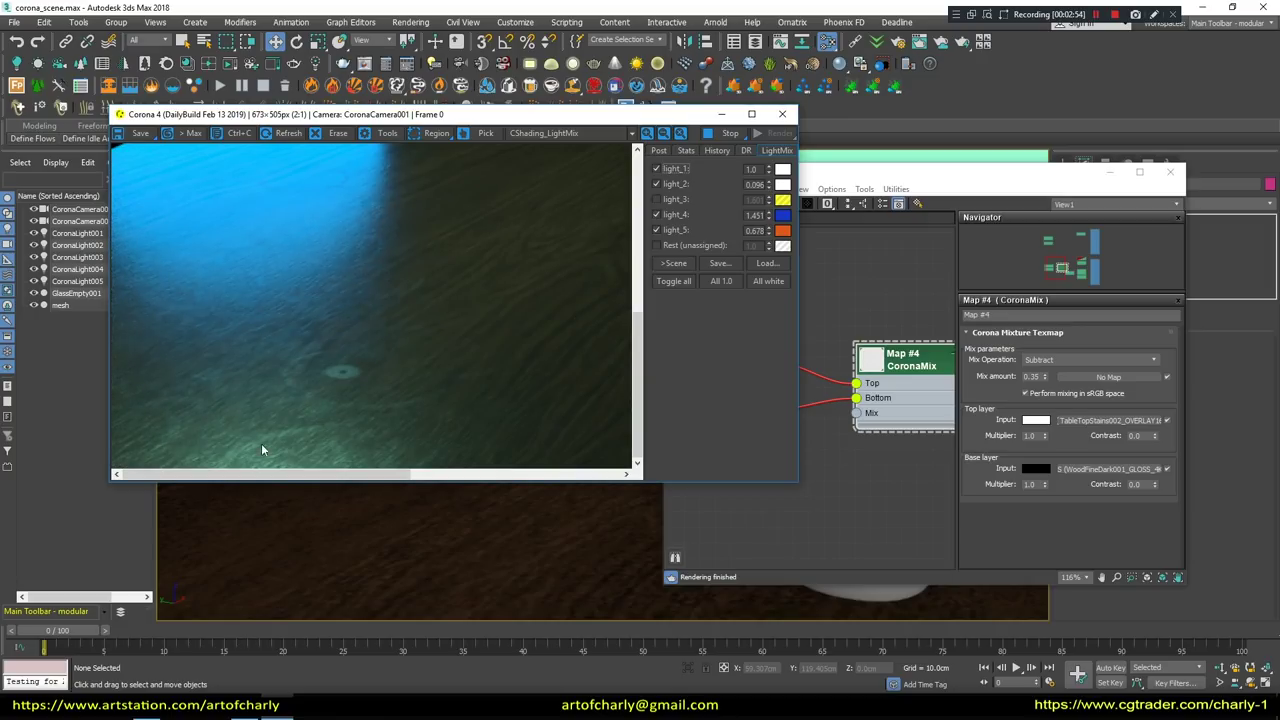
pyautogui.moveTo(285, 387); pyautogui.dragTo(312, 292)
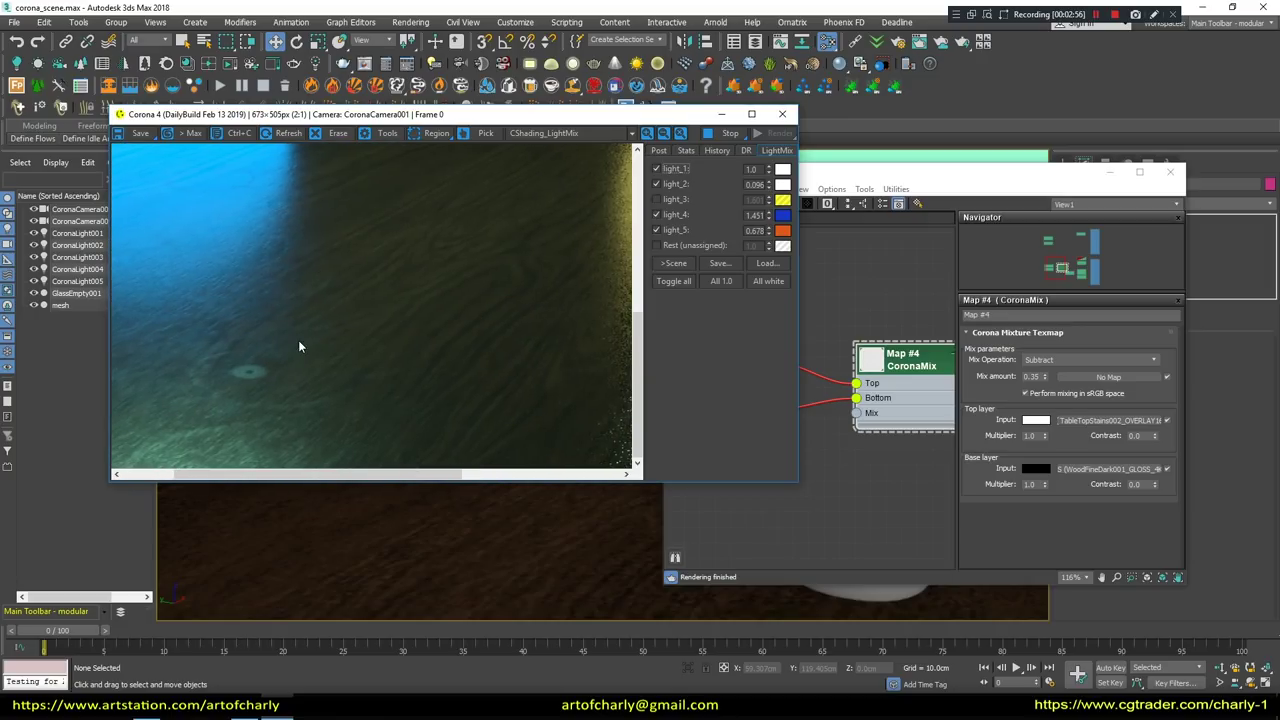
pyautogui.scroll(-1, 302, 375)
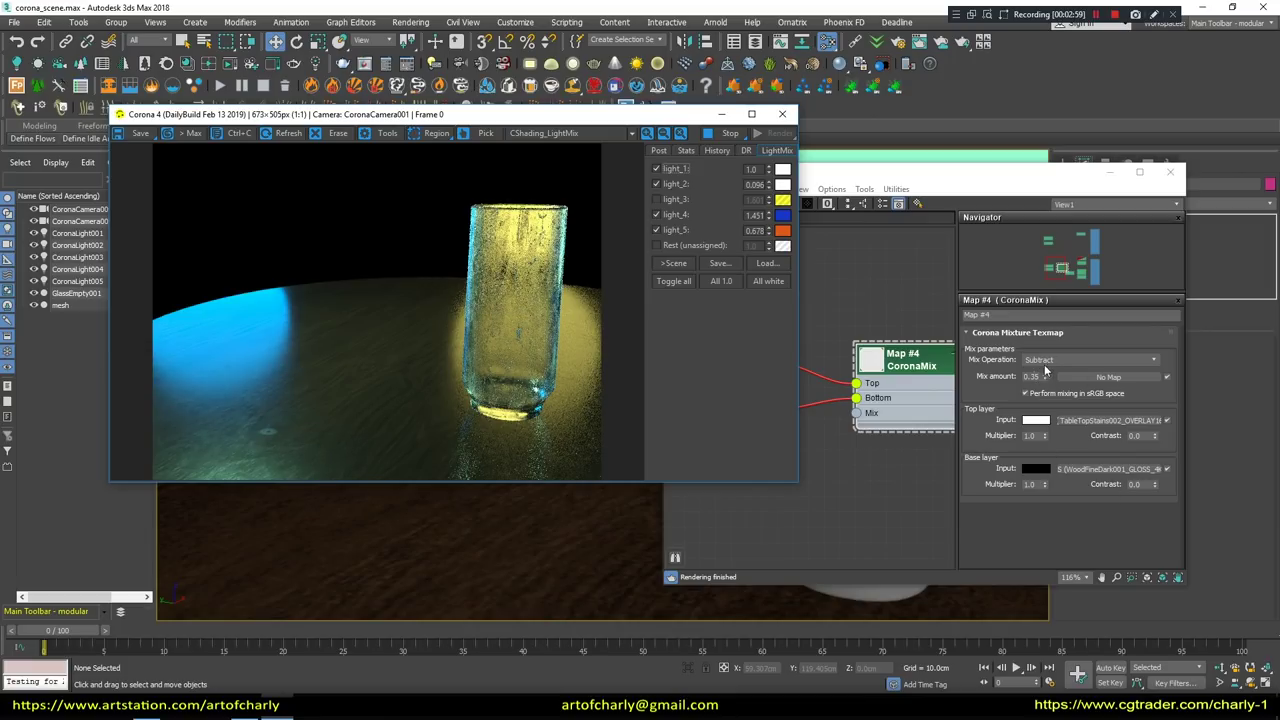
# Step: Switch the CoronaMix operation back to Add and inspect the render
pyautogui.click(1045, 362)
pyautogui.click(1045, 371)
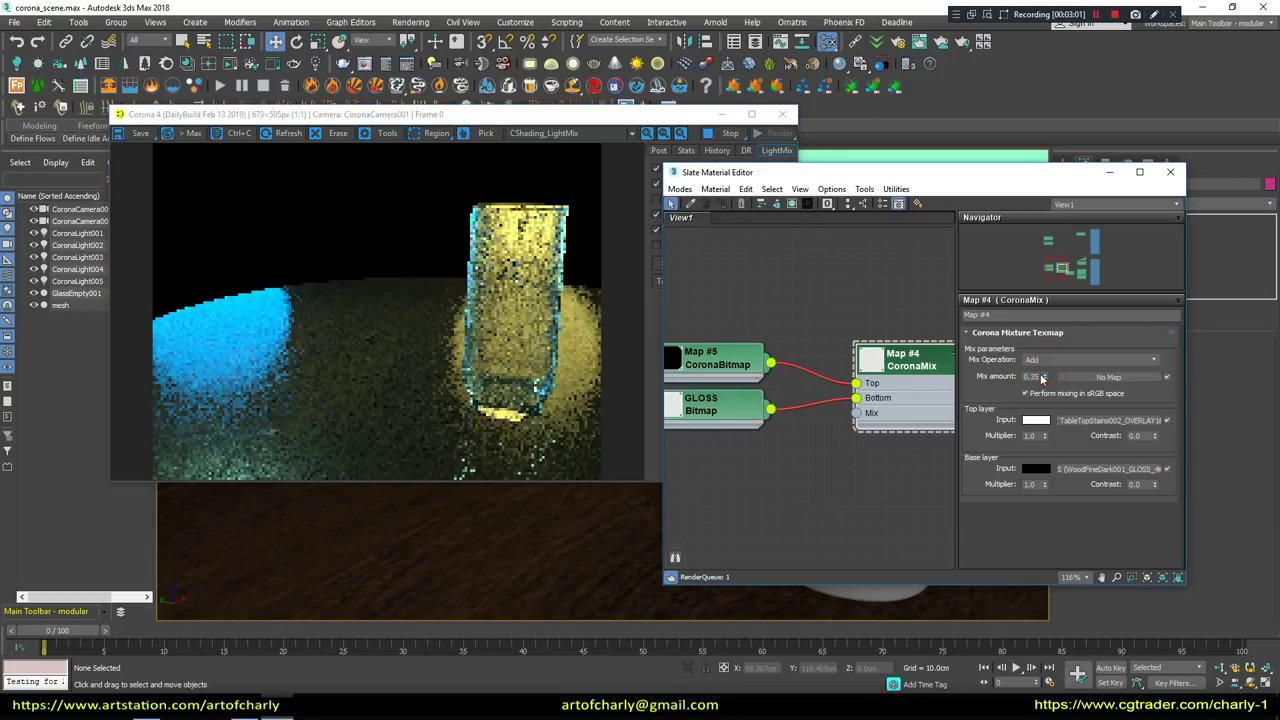
pyautogui.scroll(2, 251, 443)
pyautogui.moveTo(270, 447)
pyautogui.mouseDown()
pyautogui.moveTo(320, 300)
pyautogui.moveTo(292, 316)
pyautogui.mouseUp()
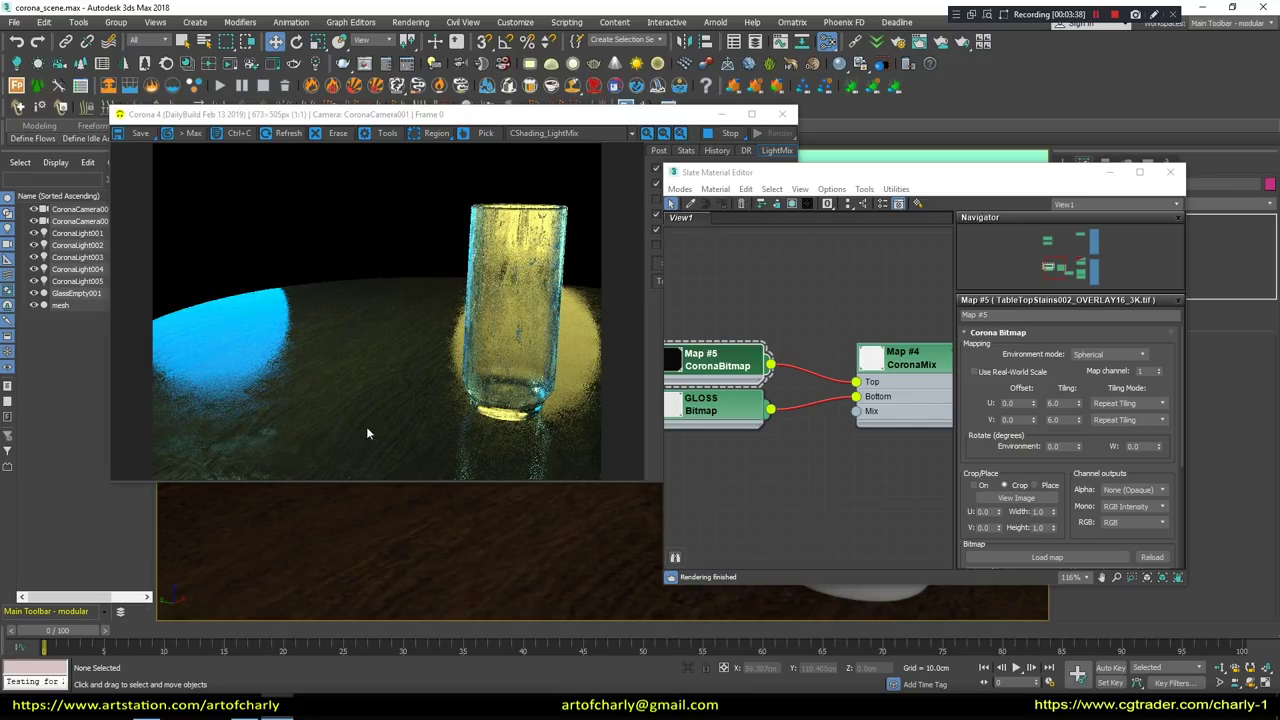
# Step: Set the overlay bitmap's U and V tiling to 2.0
pyautogui.doubleClick(1064, 403)
pyautogui.write('2')
pyautogui.press('Tab')
pyautogui.write('2')
pyautogui.press('Return')
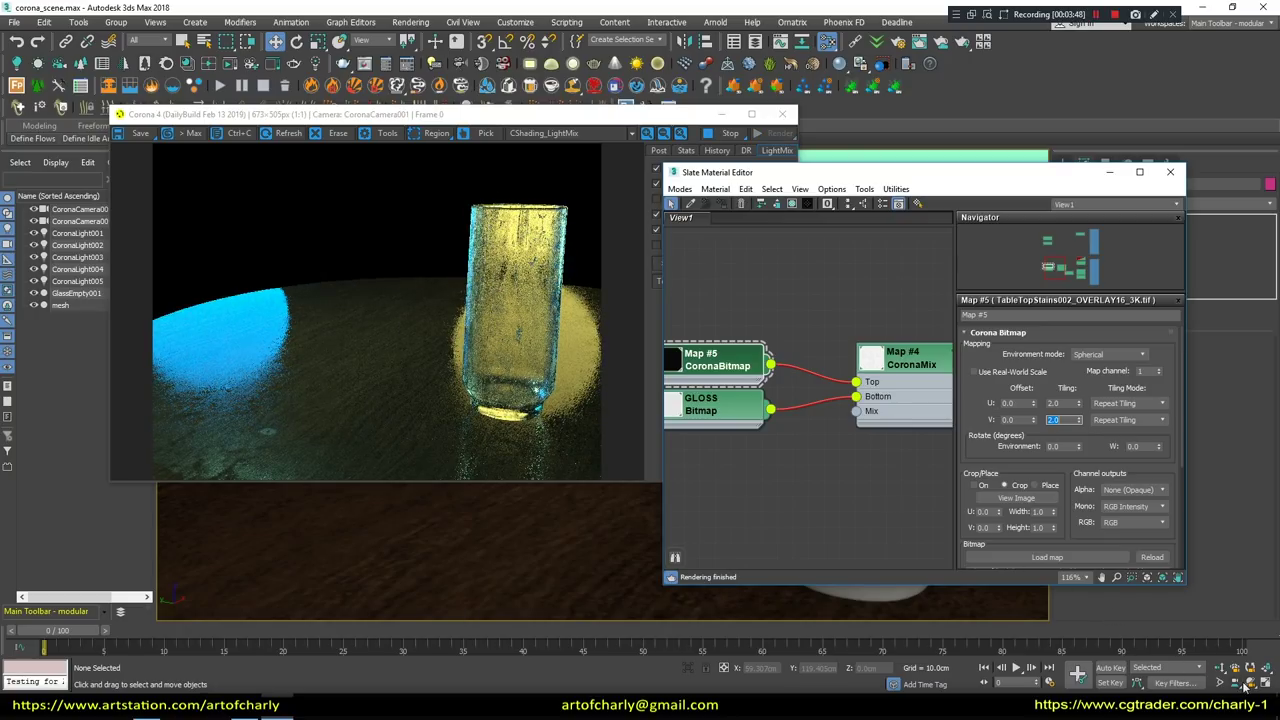
# Step: Orbit the camera slightly around the glass and bring the render window forward
pyautogui.click(1249, 683)
pyautogui.moveTo(368, 535); pyautogui.dragTo(357, 523)
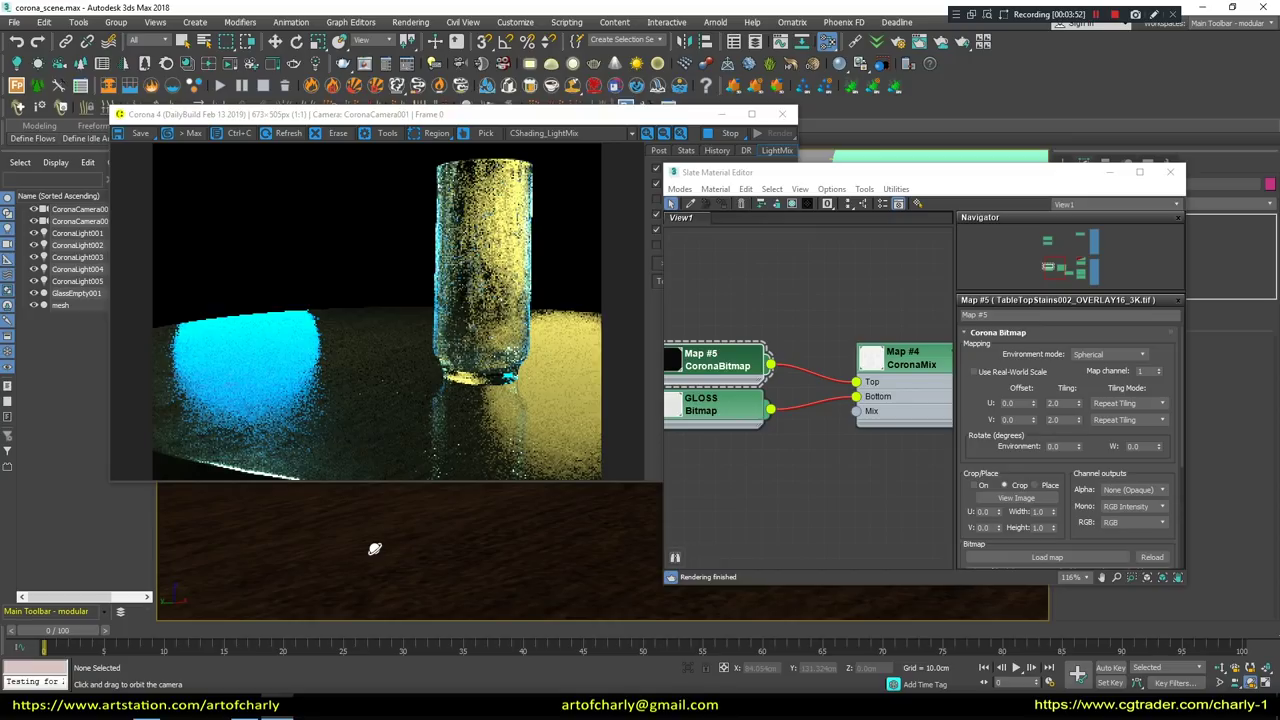
pyautogui.click(677, 117)
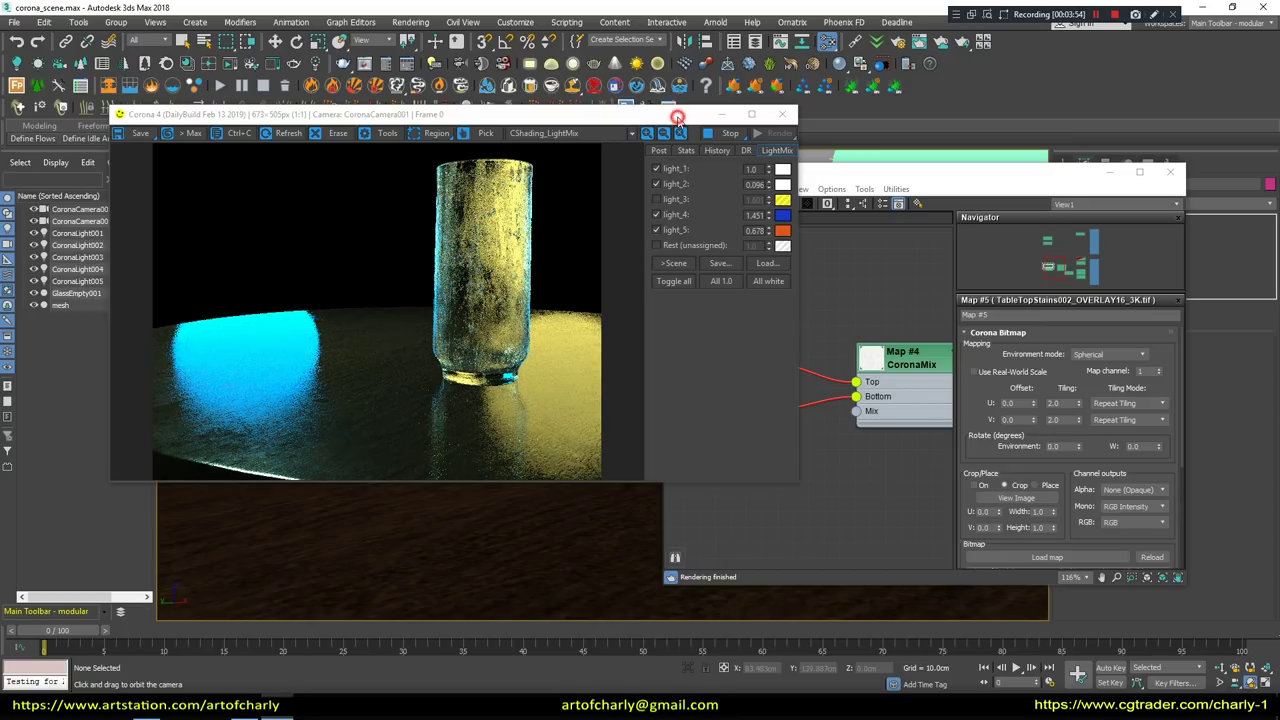
# Step: Compare light_1 and light_2 contributions, then switch off the blue light_4 and orange light_5
pyautogui.click(657, 168)
pyautogui.click(657, 168)
pyautogui.click(656, 183)
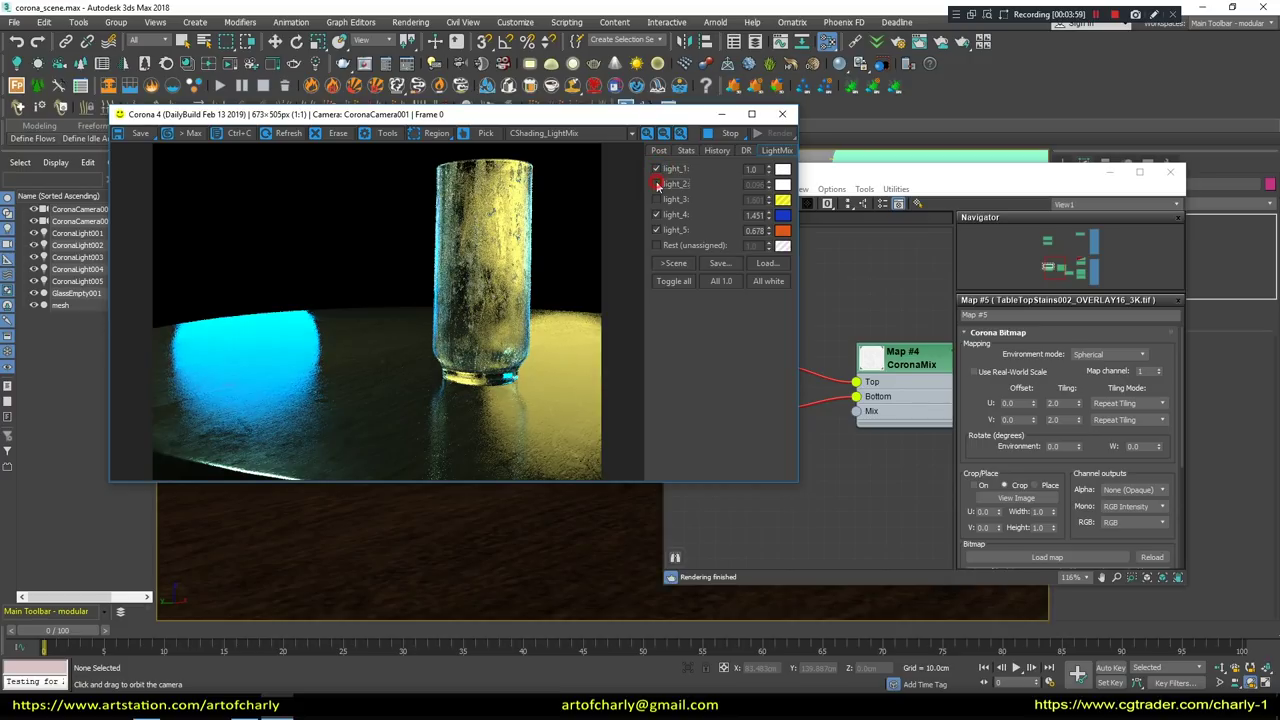
pyautogui.click(656, 183)
pyautogui.click(657, 214)
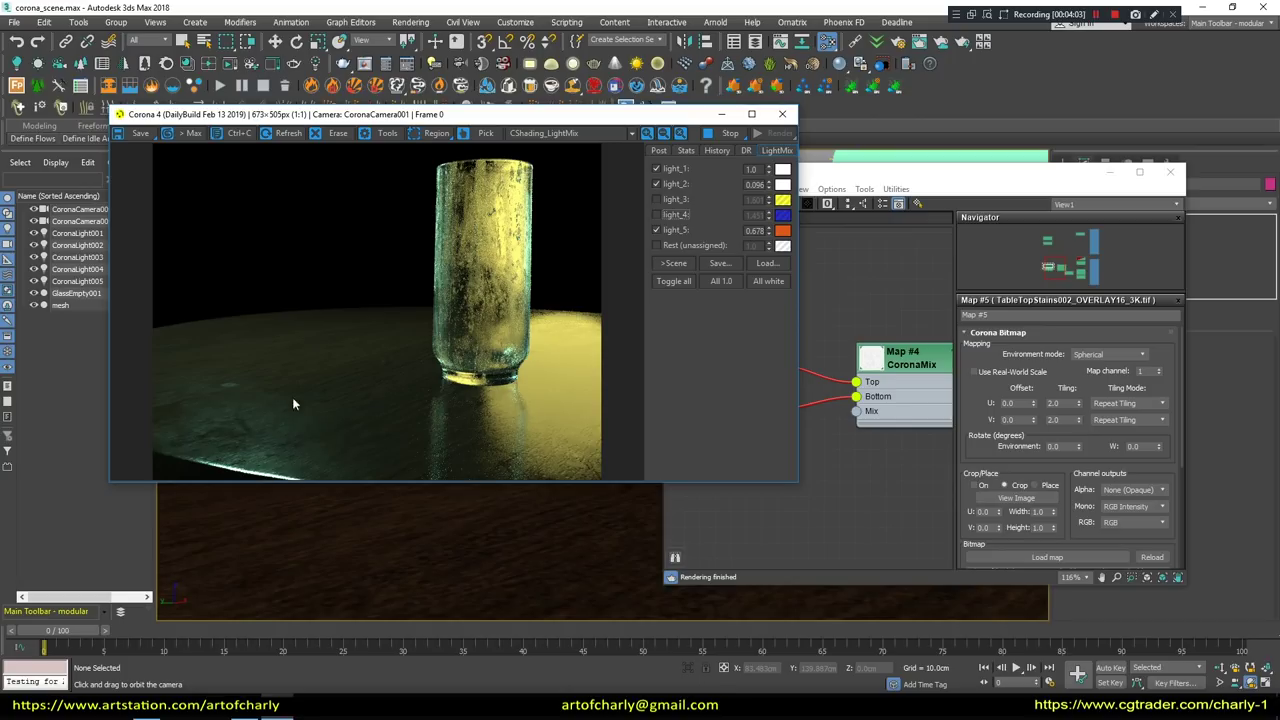
pyautogui.click(656, 230)
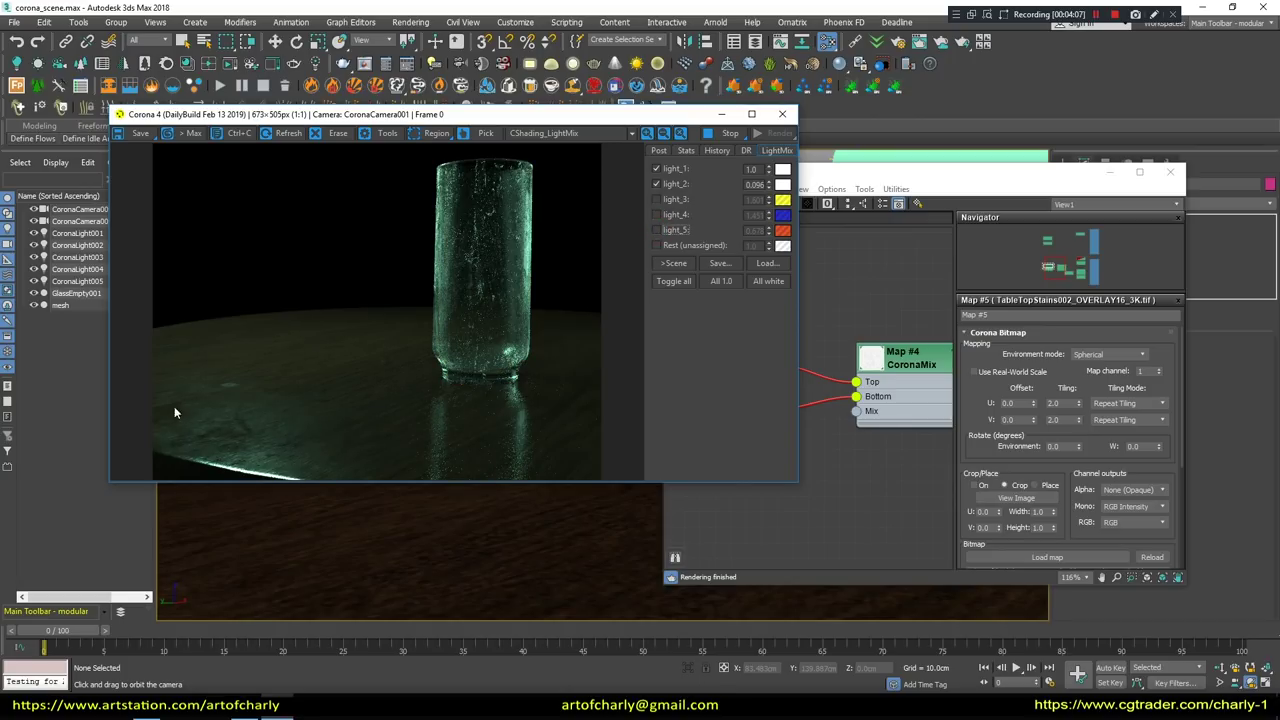
# Step: Isolate each LightMix light in turn, ending with only the blue light_4 enabled
pyautogui.click(657, 169)
pyautogui.click(657, 169)
pyautogui.click(657, 184)
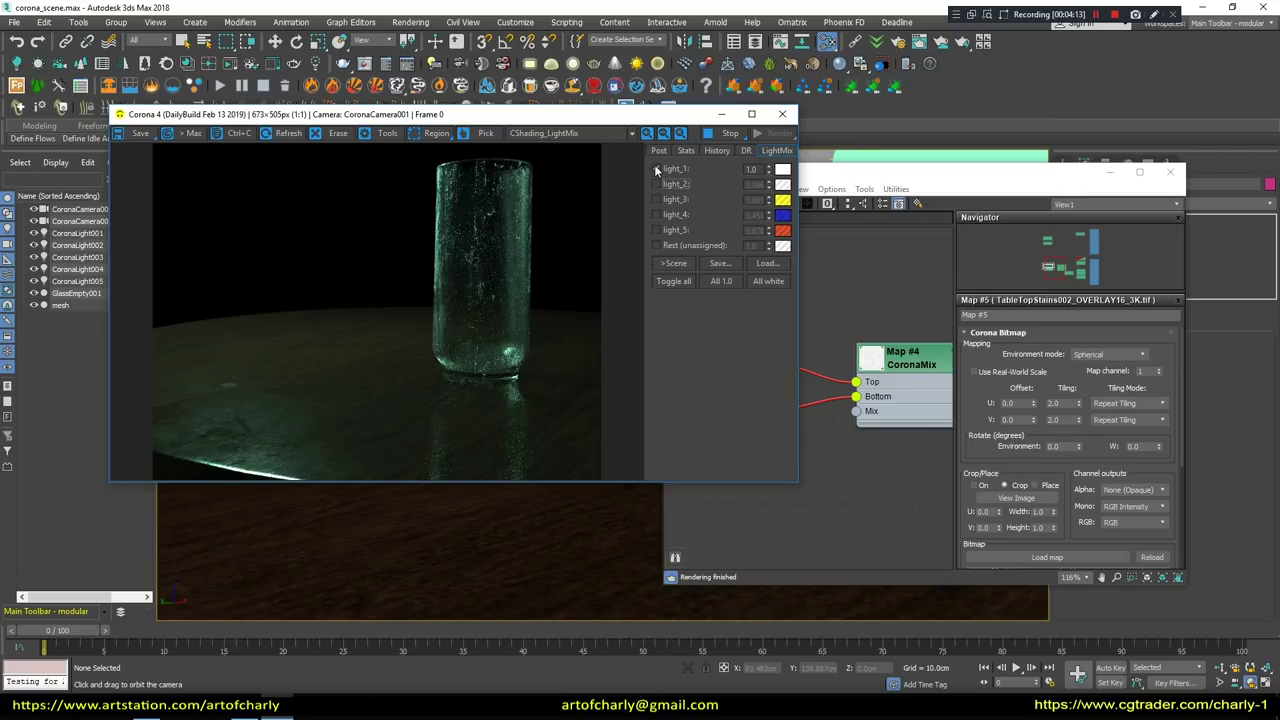
pyautogui.click(657, 169)
pyautogui.click(657, 199)
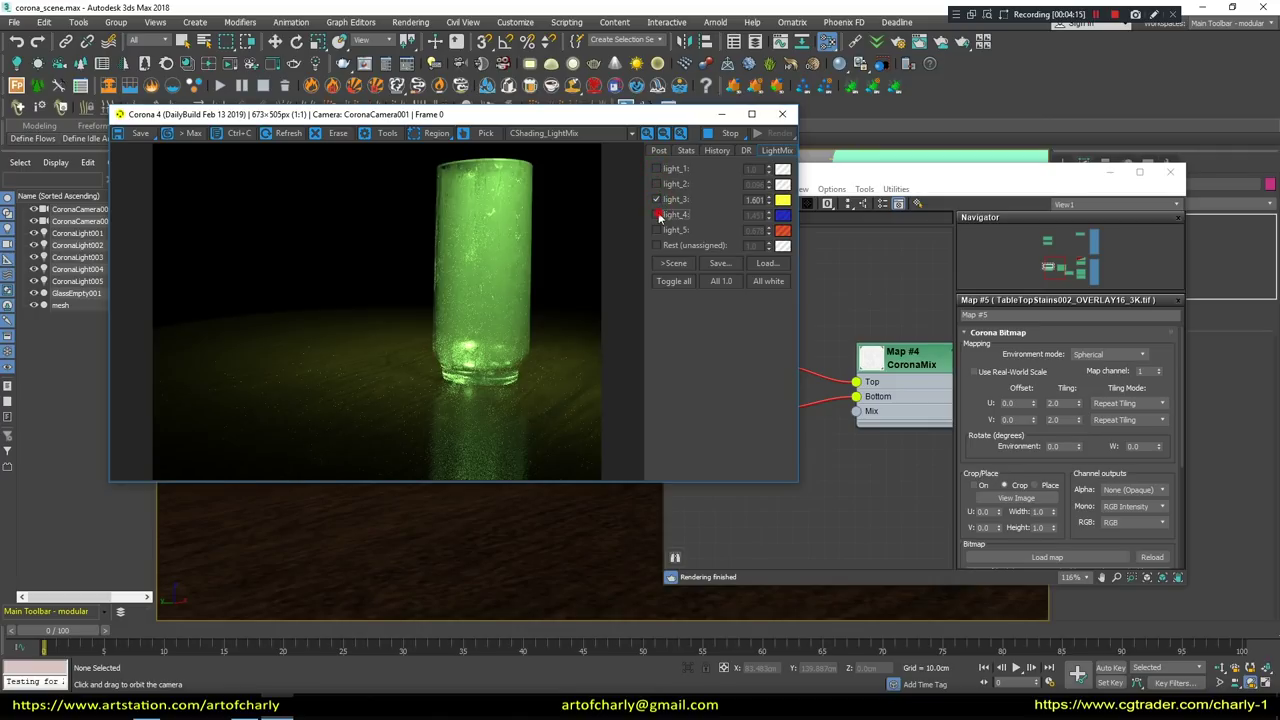
pyautogui.click(657, 215)
pyautogui.click(657, 230)
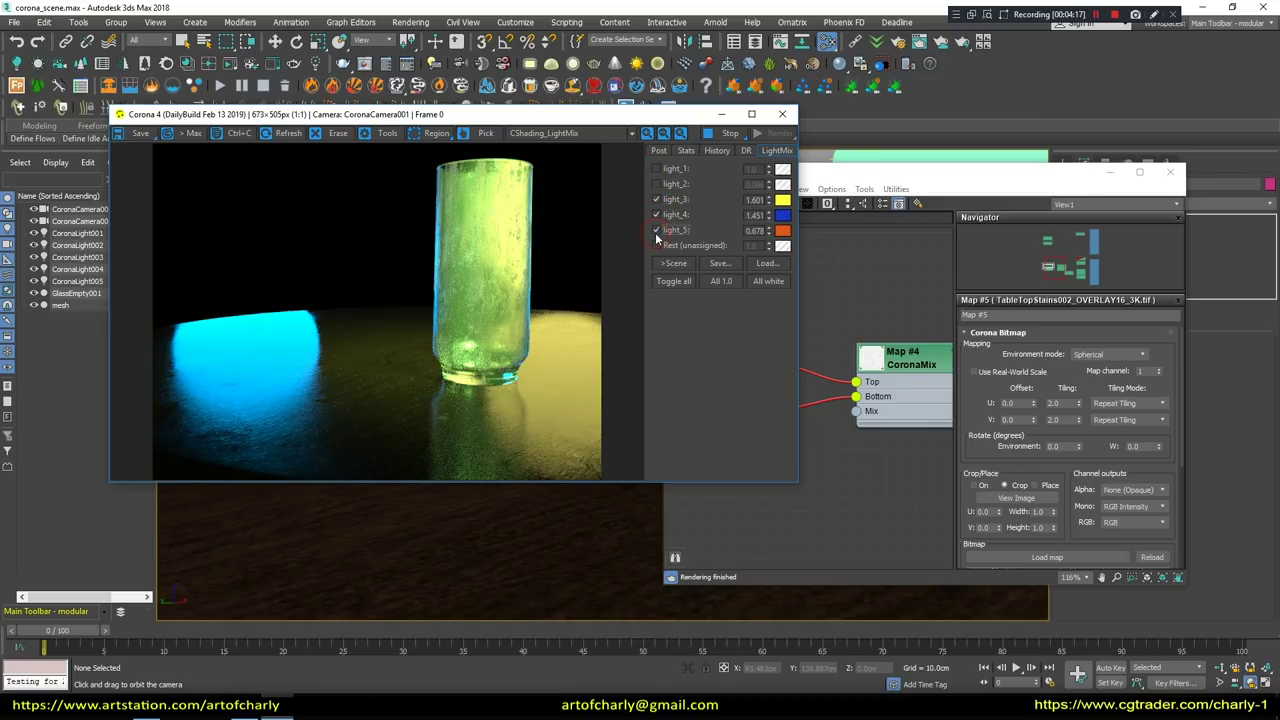
pyautogui.click(657, 230)
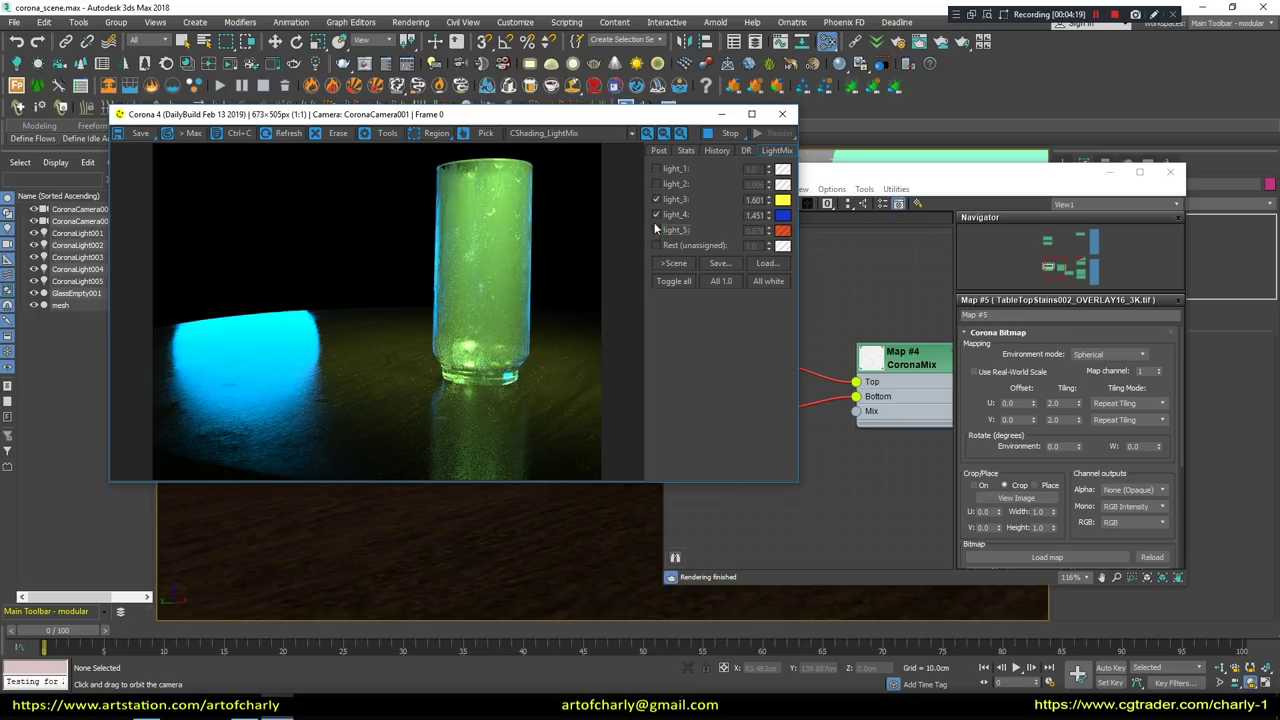
pyautogui.click(657, 199)
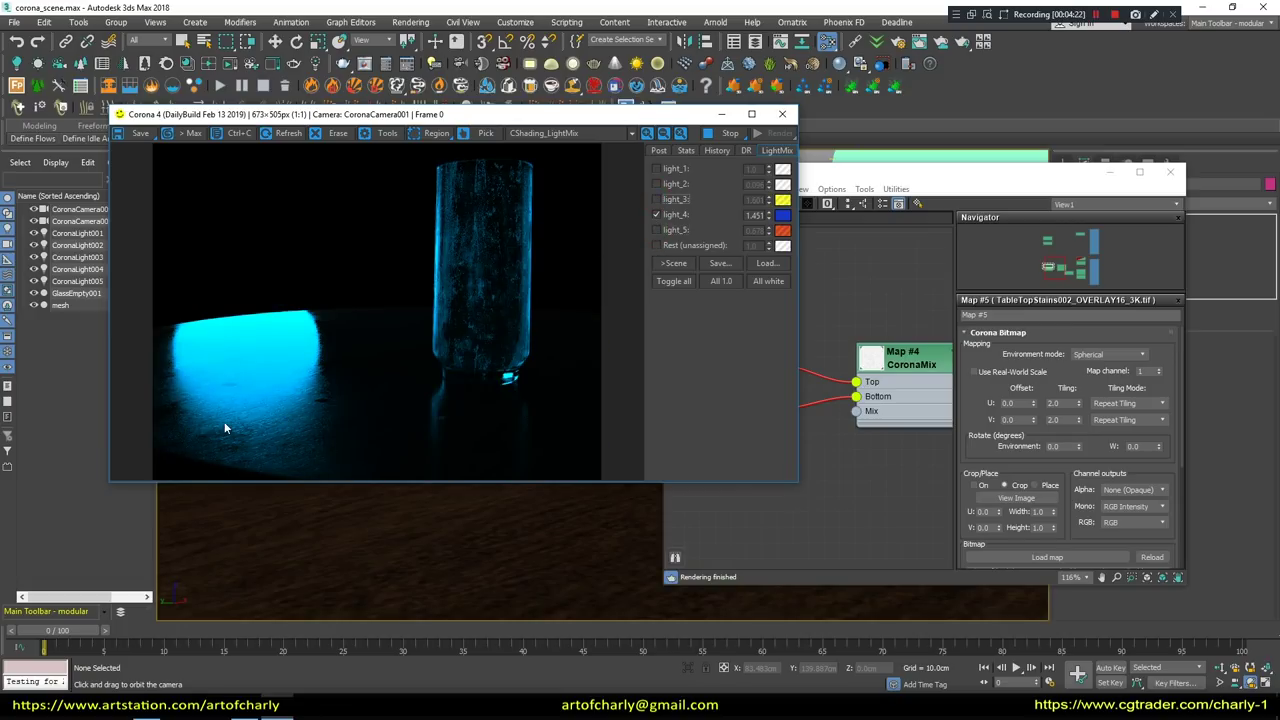
# Step: Enable light_2 alongside the blue light_4 and reframe the view on the glass
pyautogui.moveTo(347, 490); pyautogui.dragTo(412, 530)
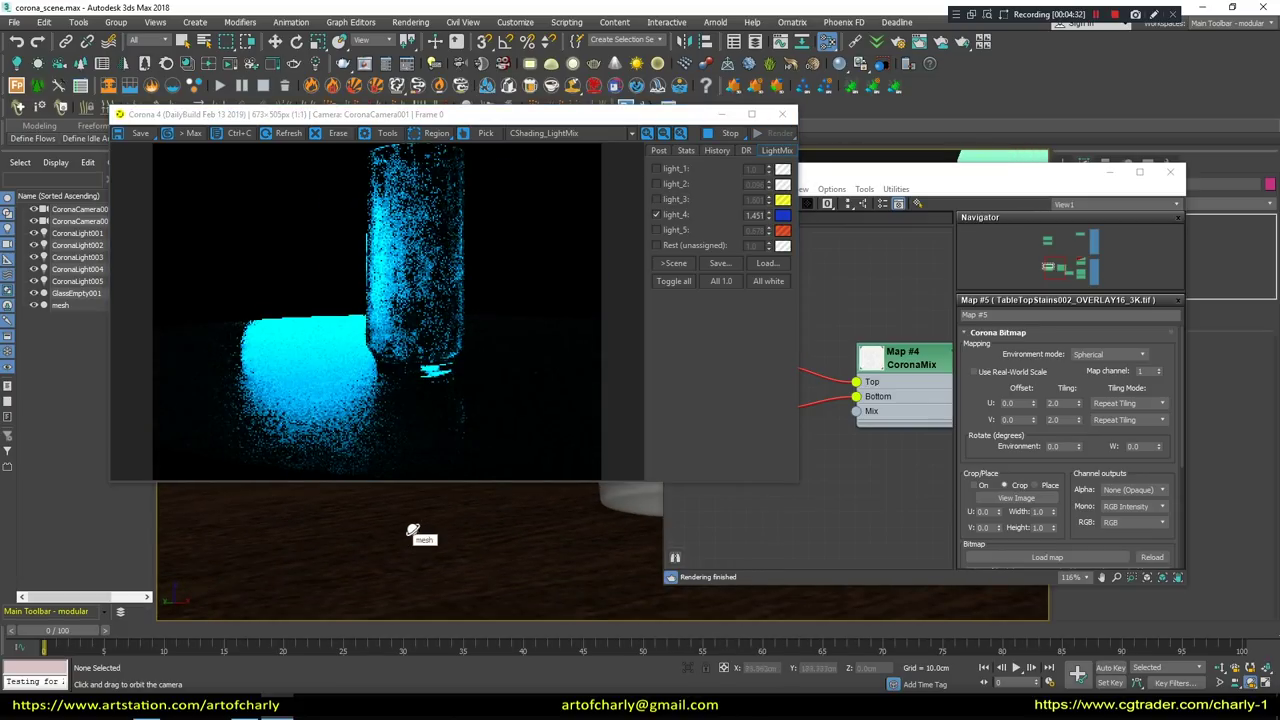
pyautogui.moveTo(443, 531)
pyautogui.mouseDown()
pyautogui.moveTo(394, 509)
pyautogui.moveTo(447, 531)
pyautogui.mouseUp()
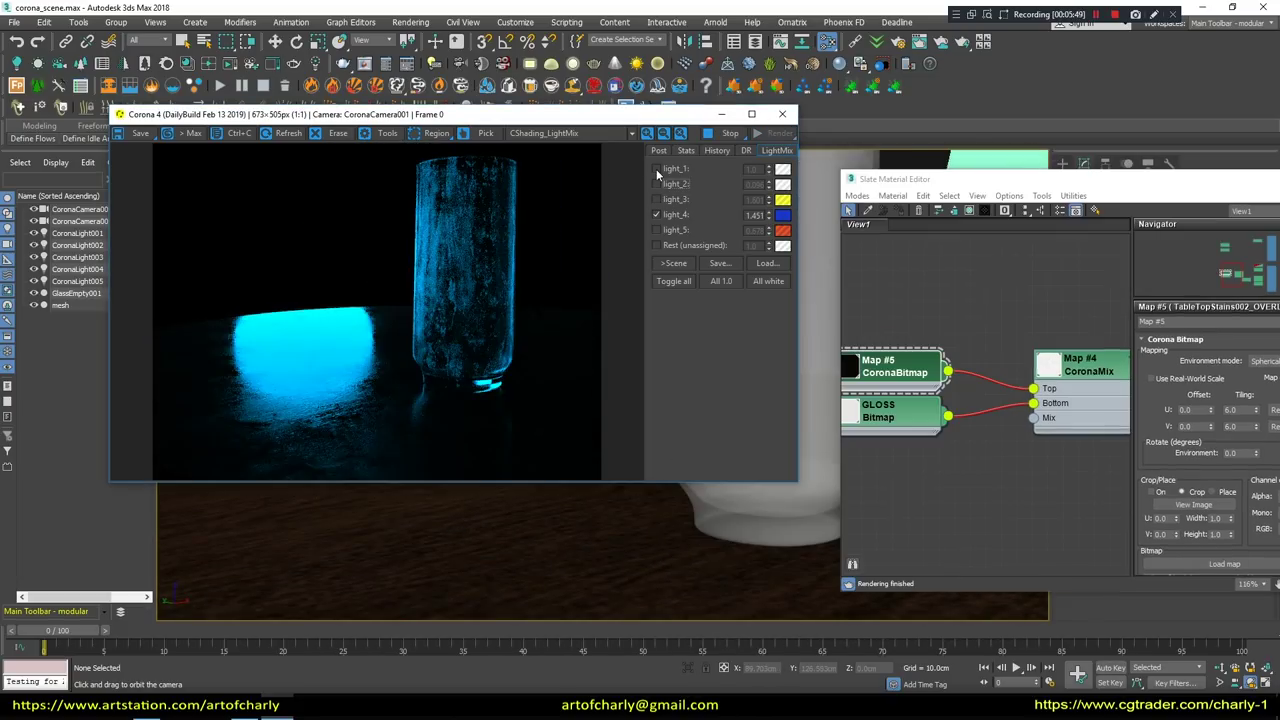
pyautogui.click(656, 170)
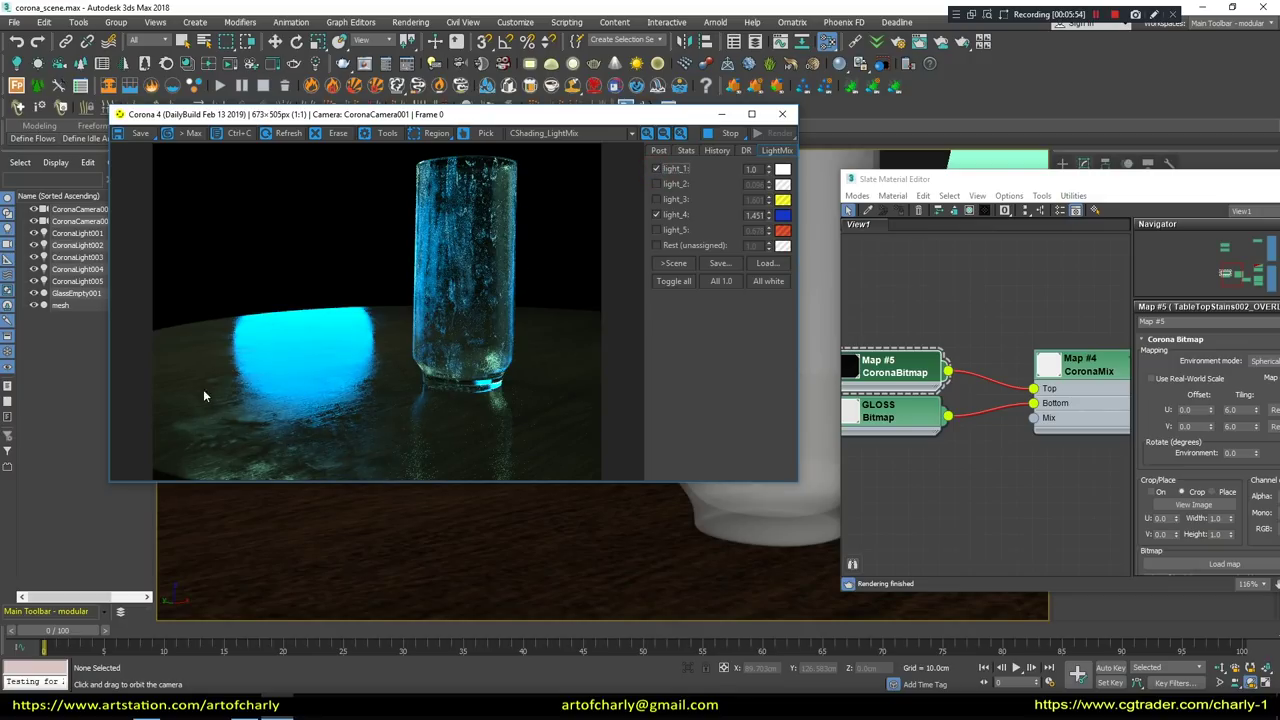
pyautogui.click(657, 169)
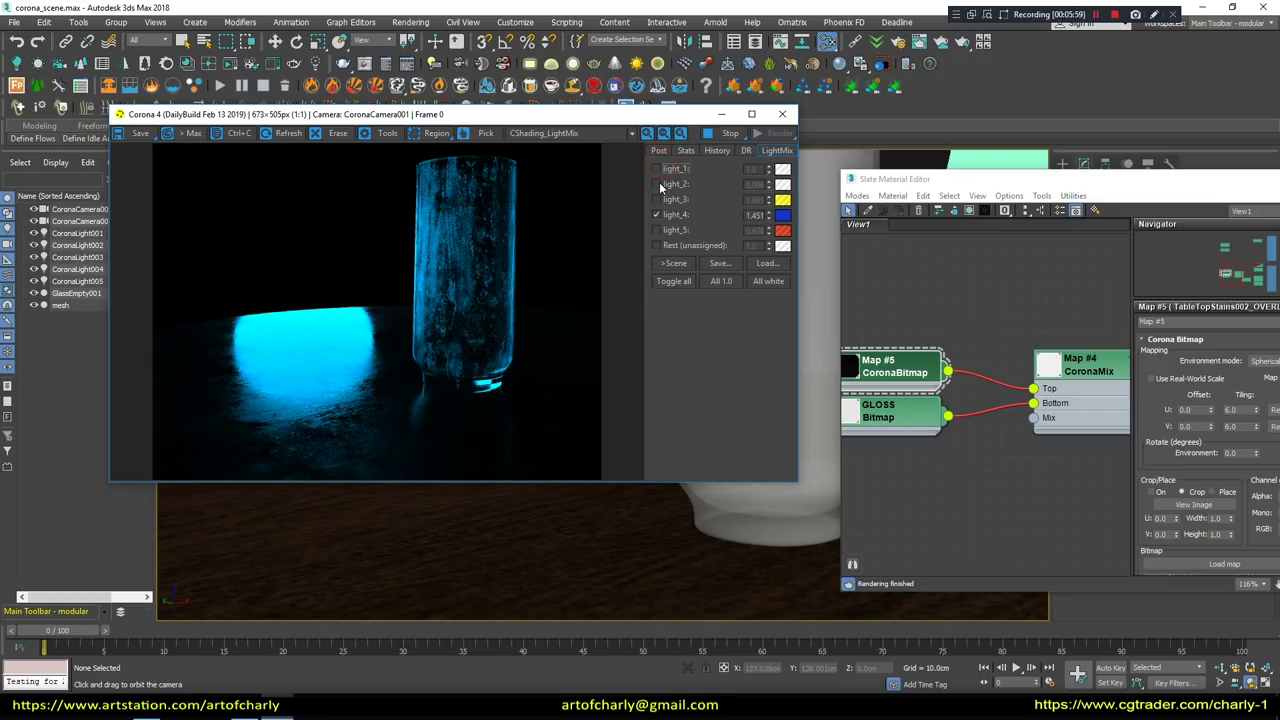
pyautogui.click(657, 184)
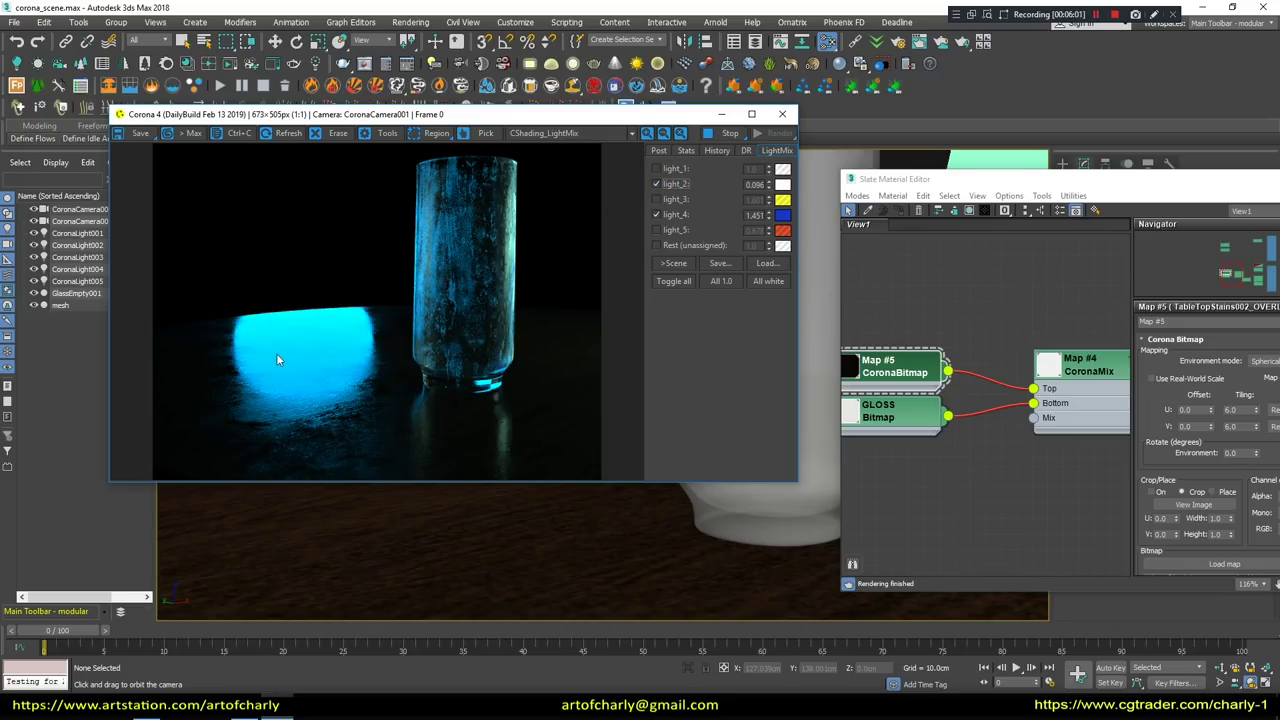
pyautogui.moveTo(722, 566); pyautogui.dragTo(737, 563)
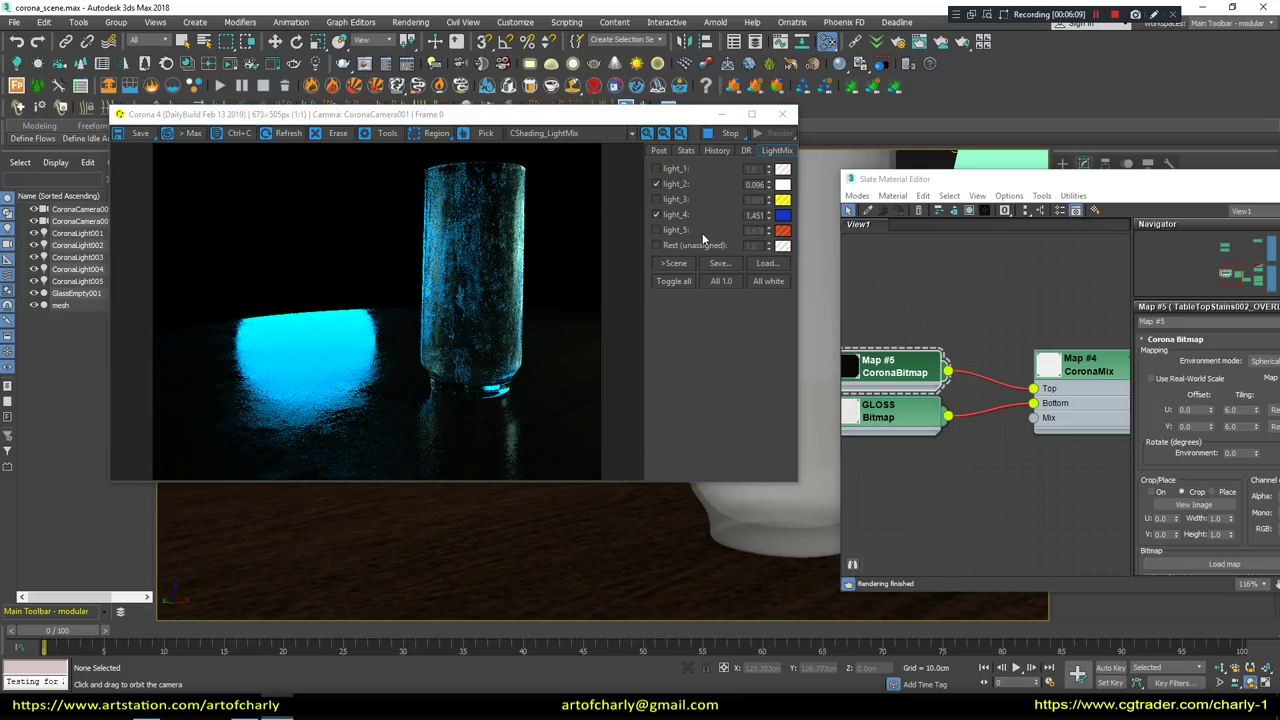
pyautogui.click(786, 216)
# Step: Change light_4's colour to red (FF0019), then re-enable the orange light_5 and light_1
pyautogui.click(418, 316)
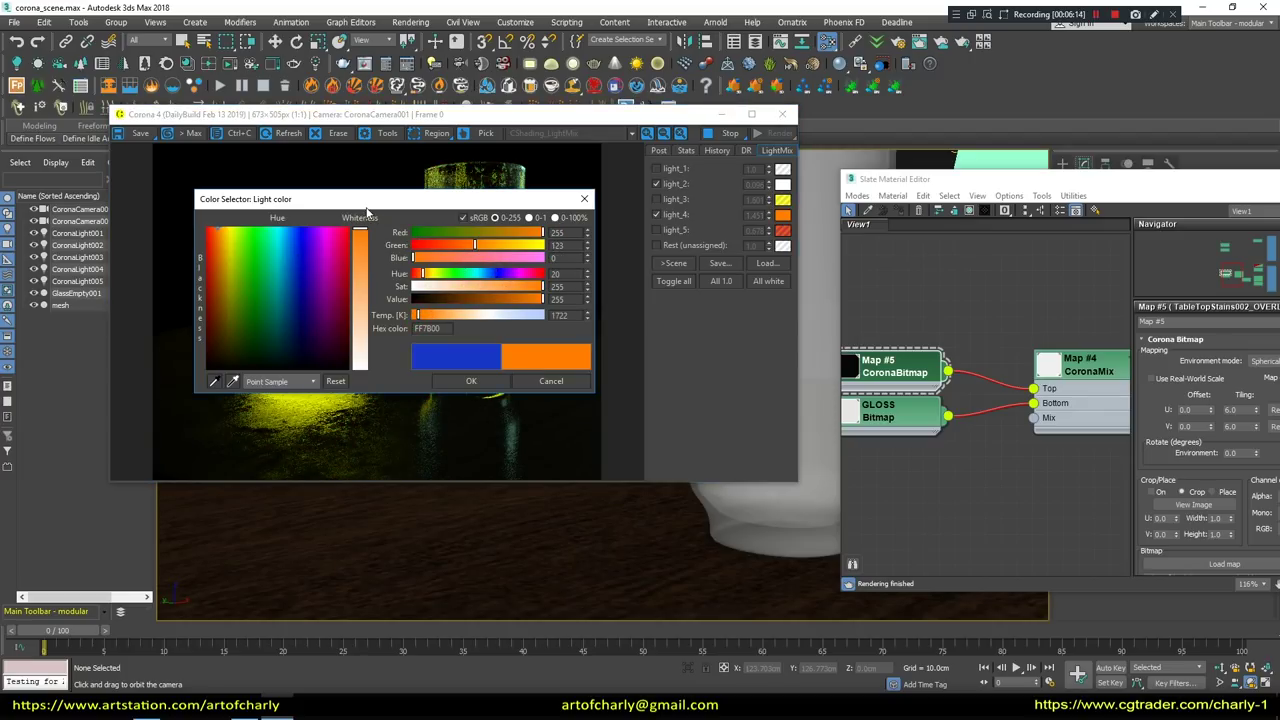
pyautogui.moveTo(391, 206); pyautogui.dragTo(730, 240)
pyautogui.click(875, 309)
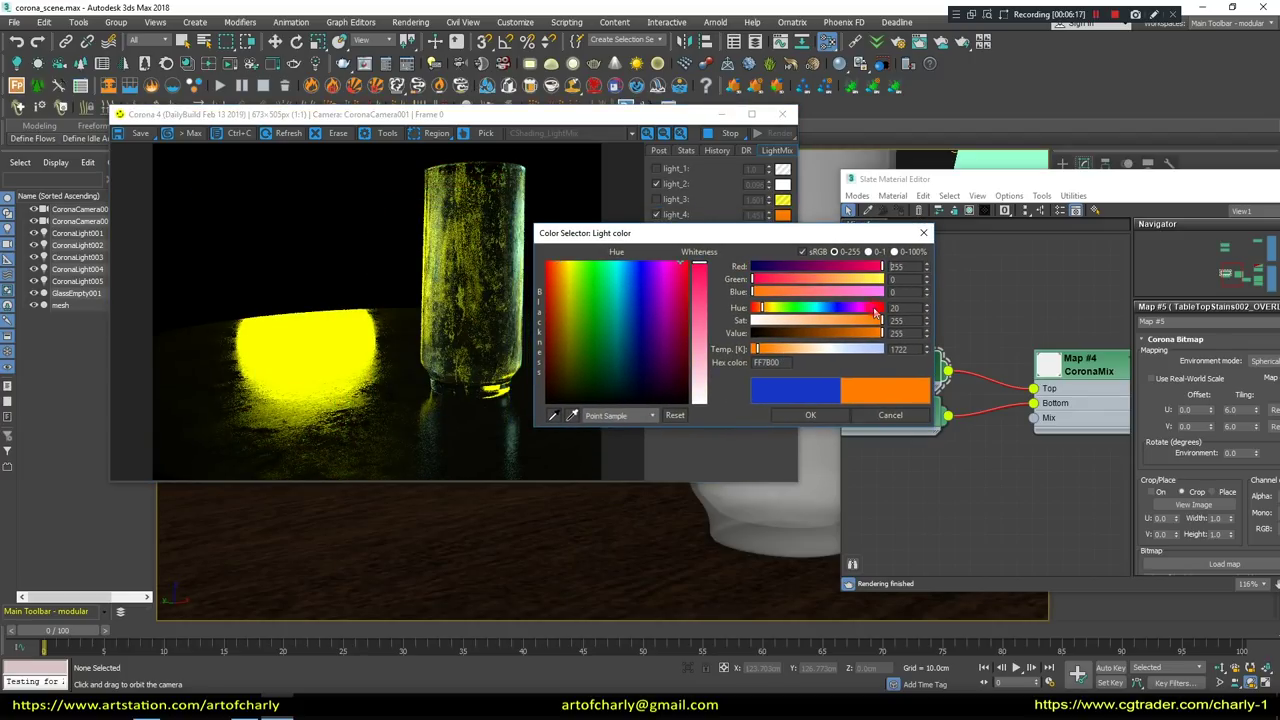
pyautogui.click(764, 292)
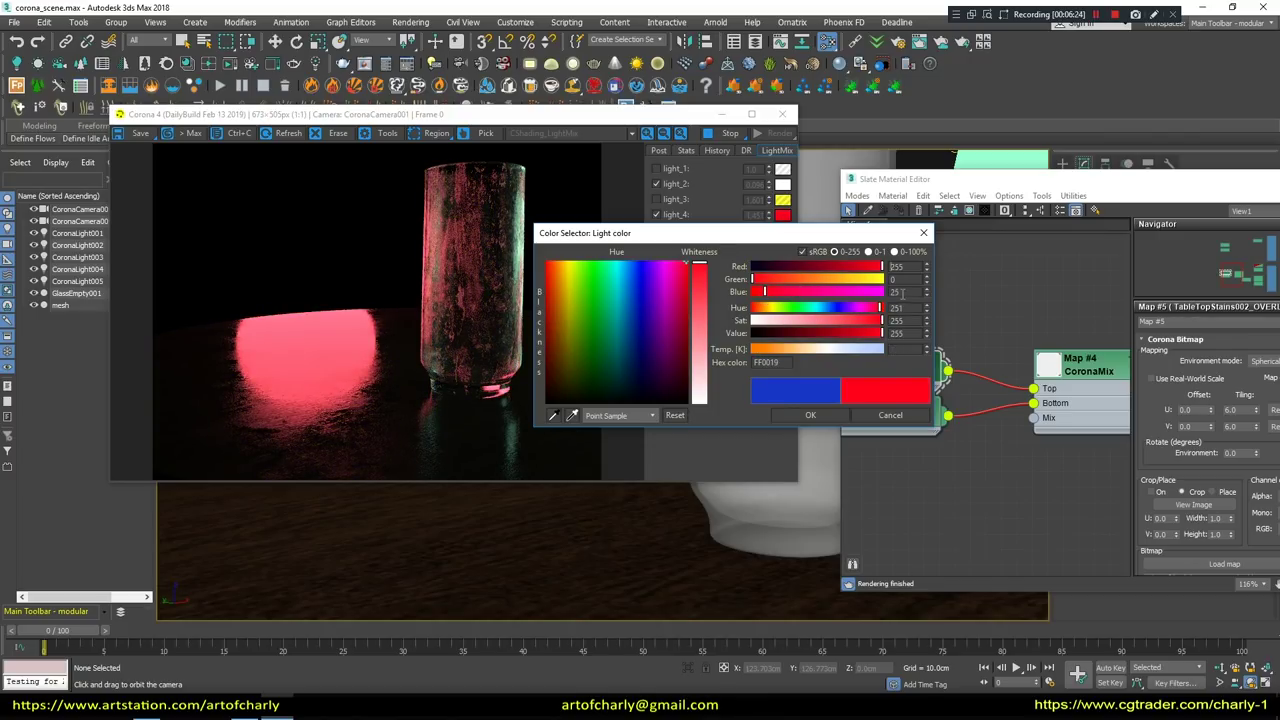
pyautogui.click(818, 413)
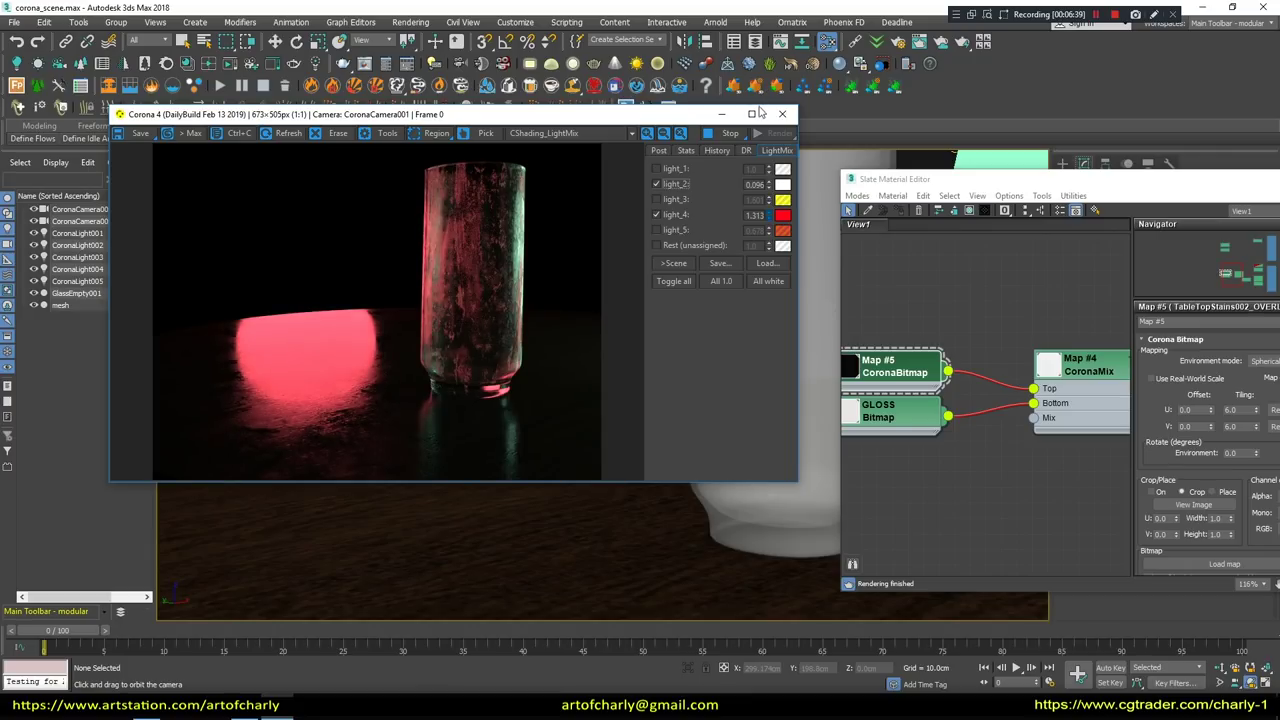
pyautogui.click(656, 231)
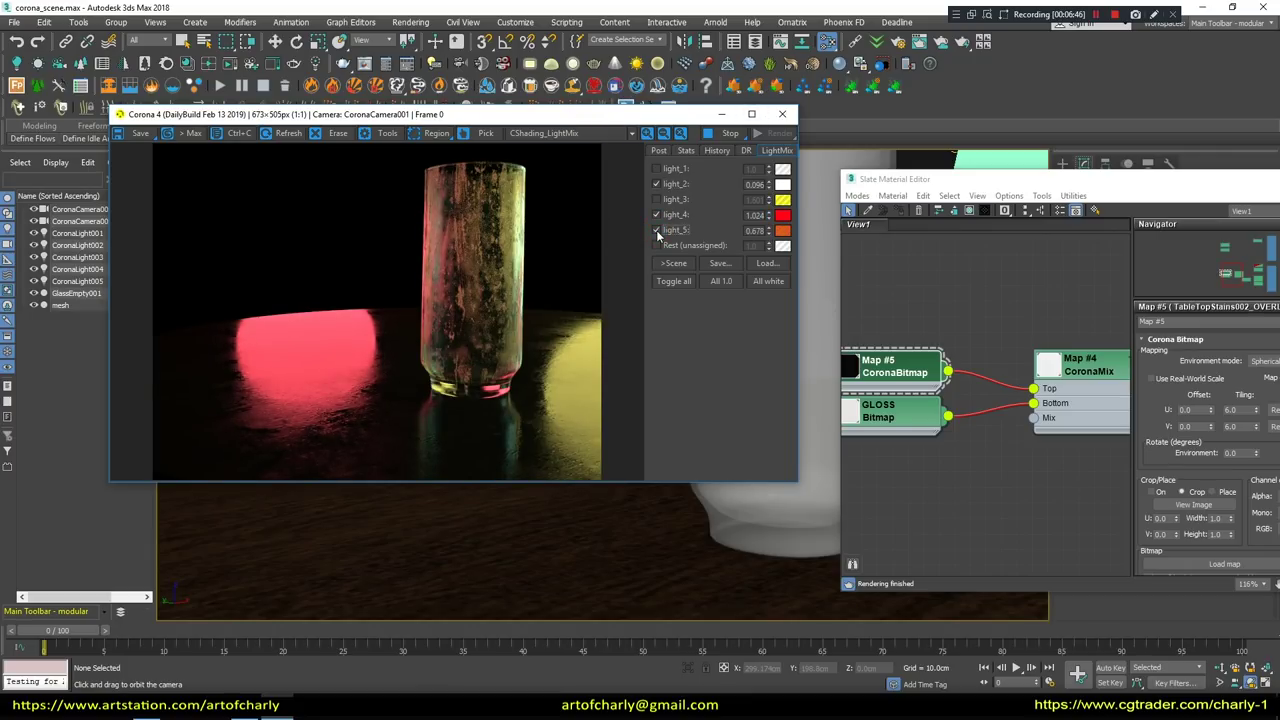
pyautogui.click(656, 169)
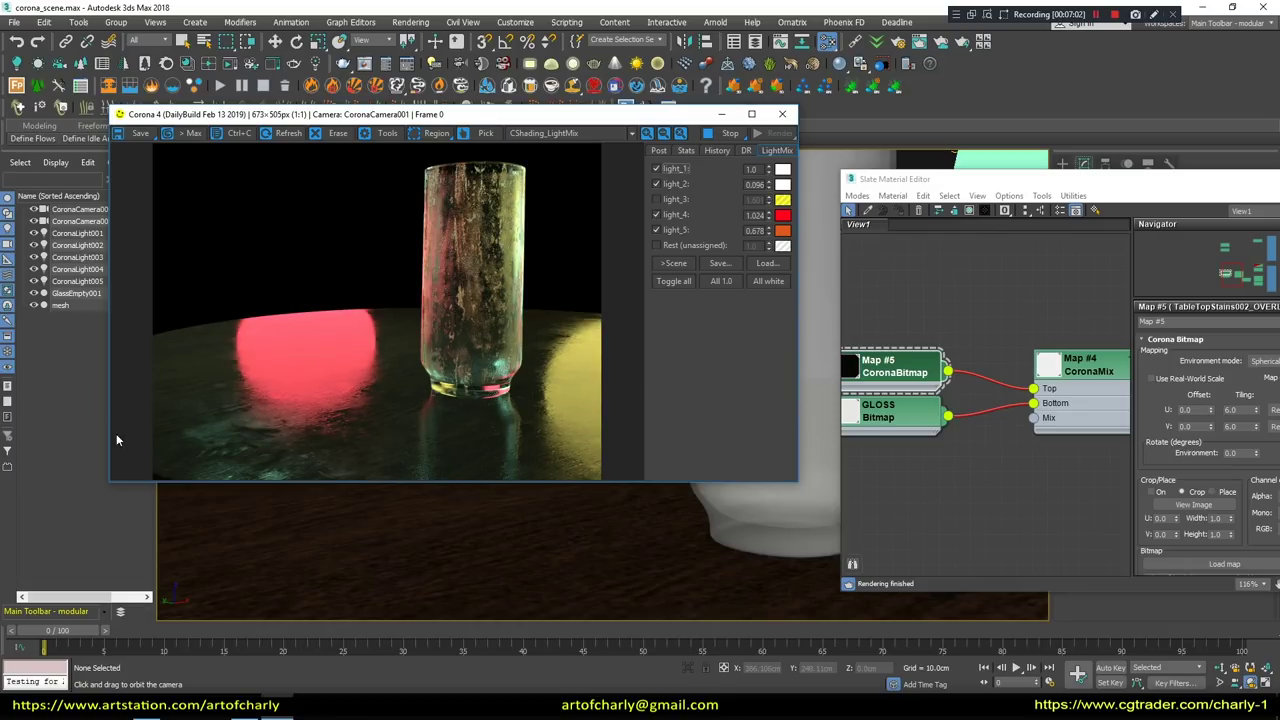
# Step: Add a CoronaBitmap node loaded with DustWipes006_OVERLAY_VAR1_3K.jpg to the Slate material graph
pyautogui.scroll(-2, 990, 400)
pyautogui.moveTo(1050, 350)
pyautogui.mouseDown(button='middle')
pyautogui.moveTo(1095, 304)
pyautogui.moveTo(993, 298)
pyautogui.mouseUp(button='middle')
pyautogui.moveTo(965, 293)
pyautogui.mouseDown()
pyautogui.moveTo(920, 295)
pyautogui.moveTo(865, 335)
pyautogui.moveTo(957, 355)
pyautogui.mouseUp()
pyautogui.rightClick(943, 311)
pyautogui.moveTo(976, 331)
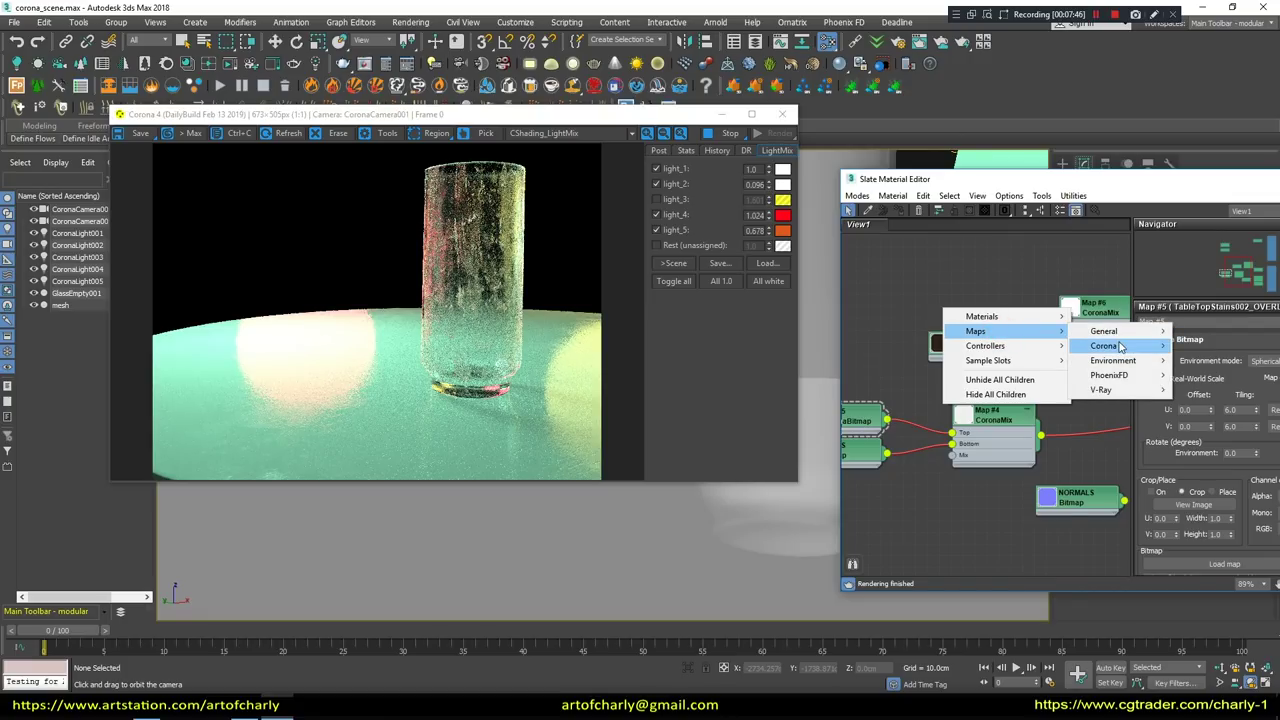
pyautogui.moveTo(1105, 345)
pyautogui.click(1016, 359)
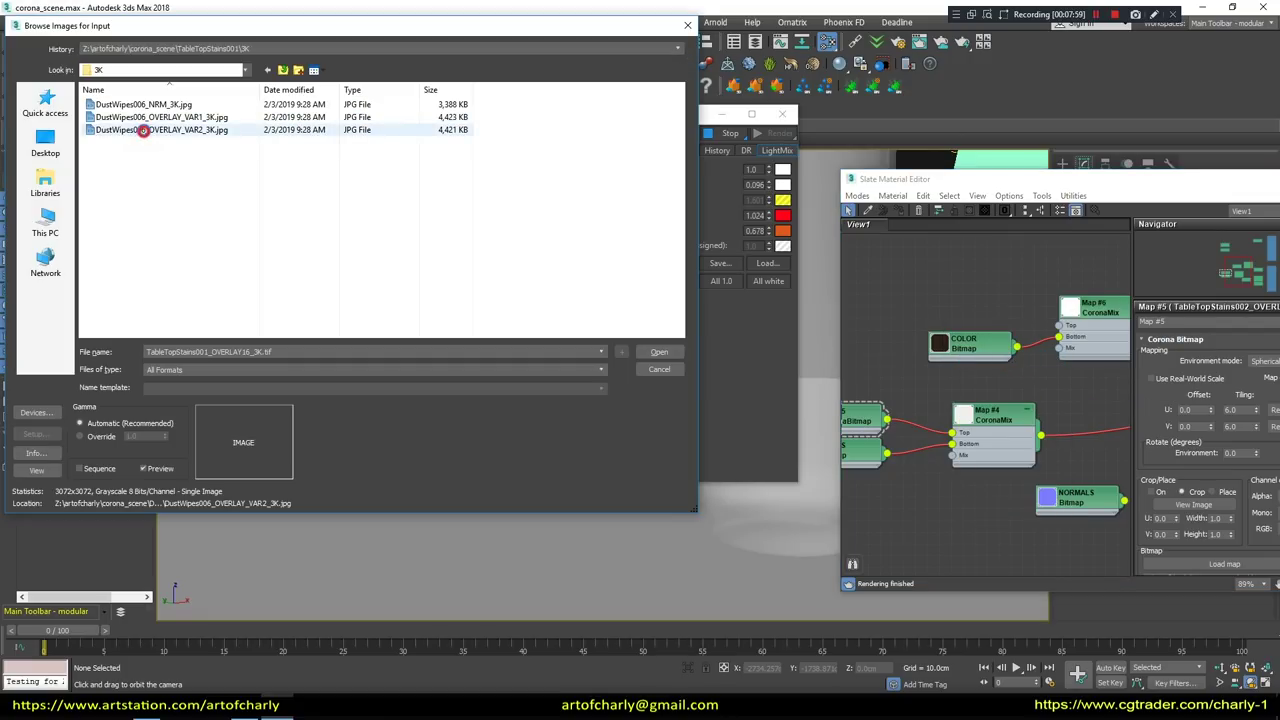
pyautogui.click(145, 130)
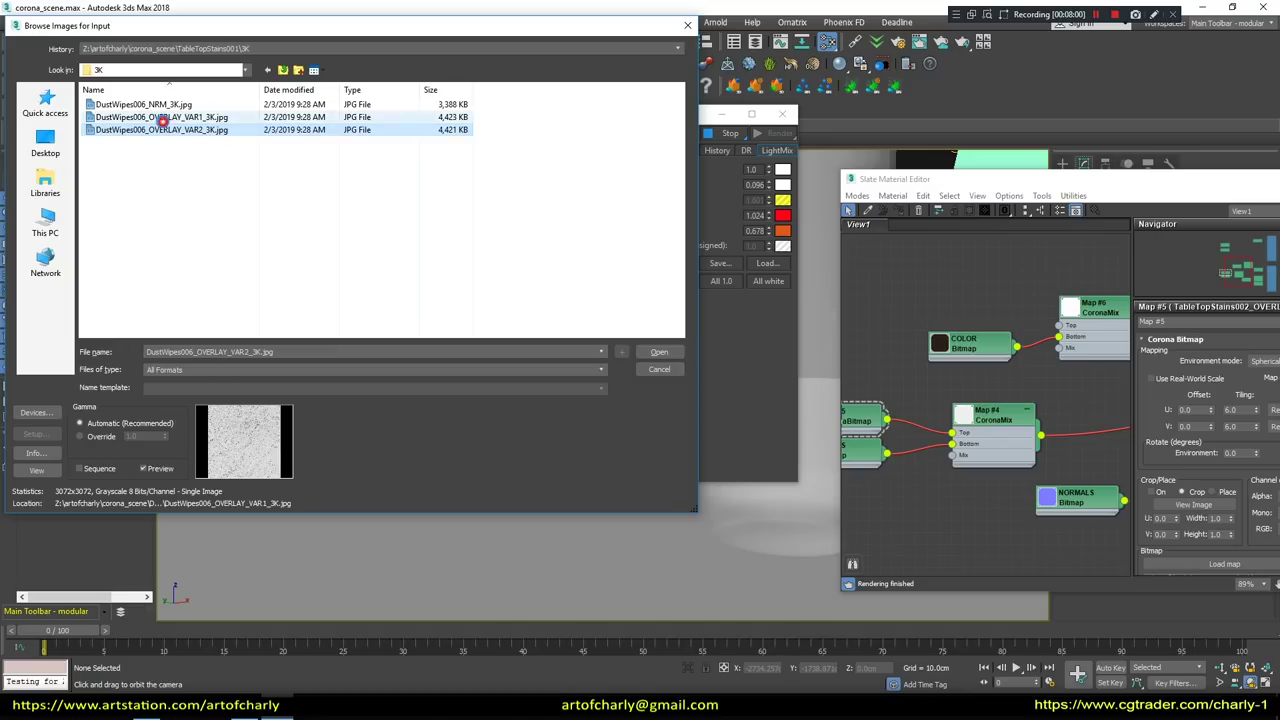
pyautogui.click(163, 117)
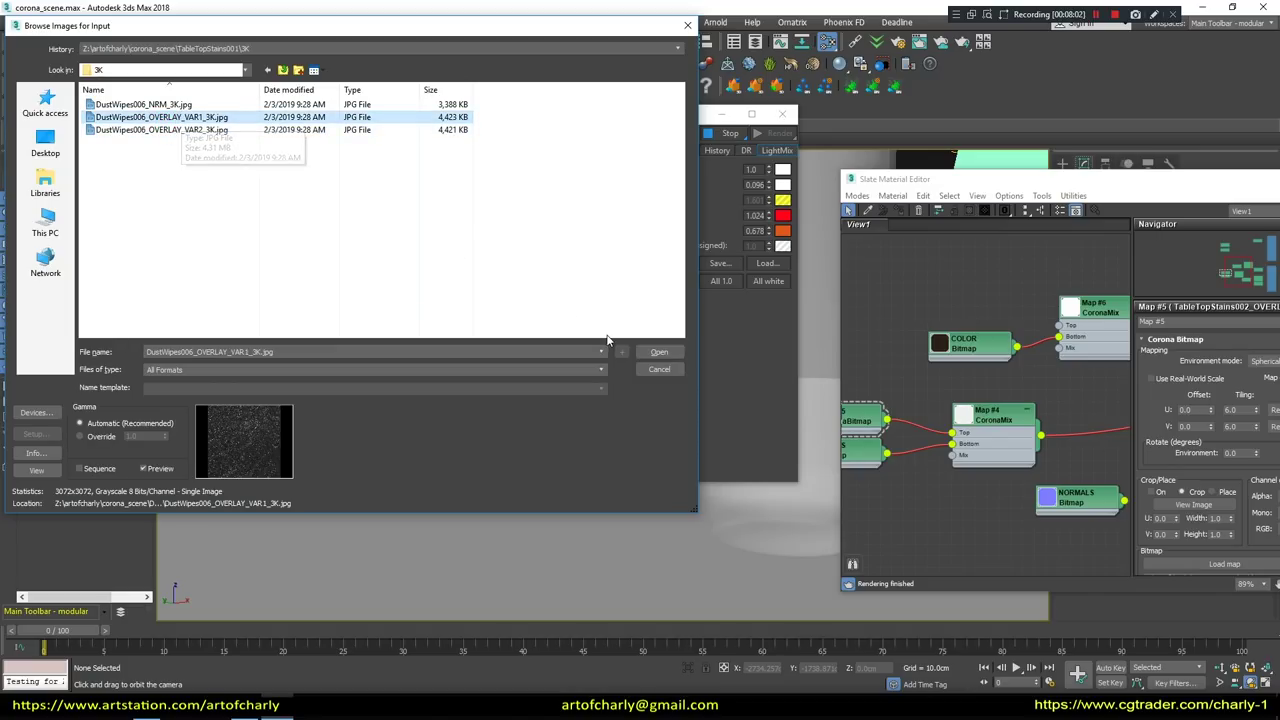
pyautogui.click(659, 352)
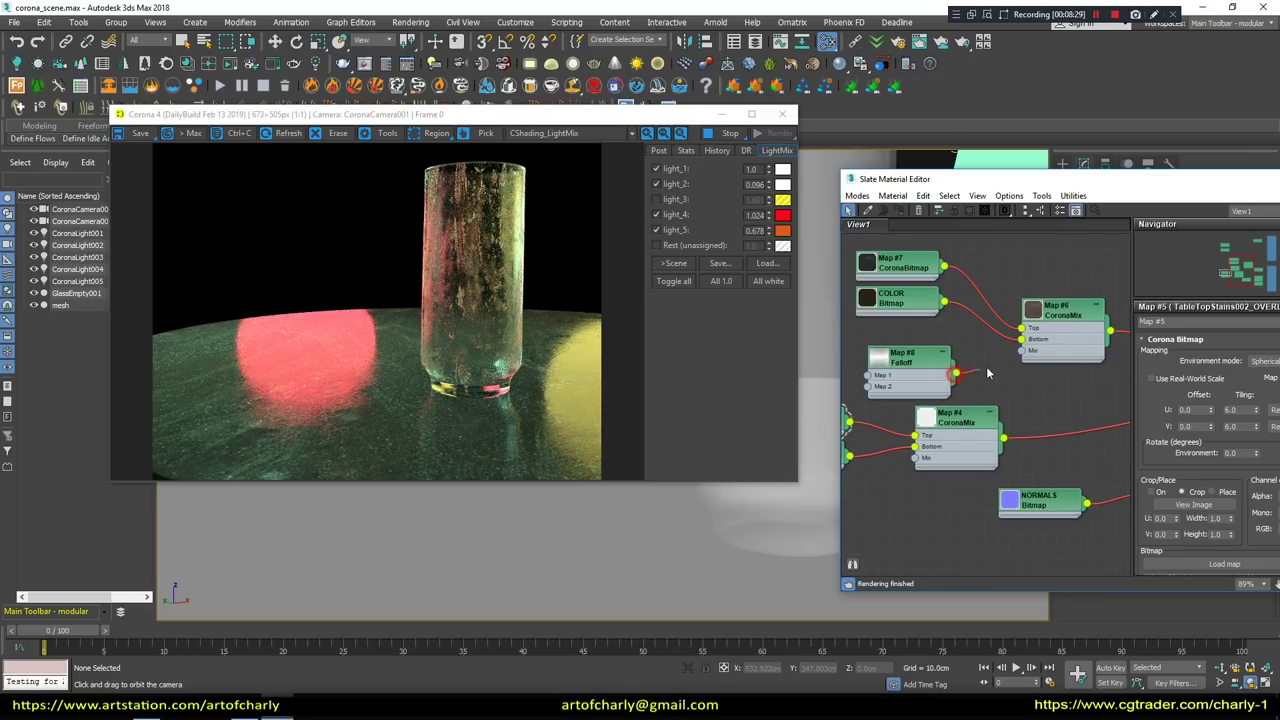
# Step: Wire the Falloff map into Map #6's Mix input and set its type to Fresnel
pyautogui.moveTo(980, 375); pyautogui.dragTo(1021, 350)
pyautogui.click(903, 362)
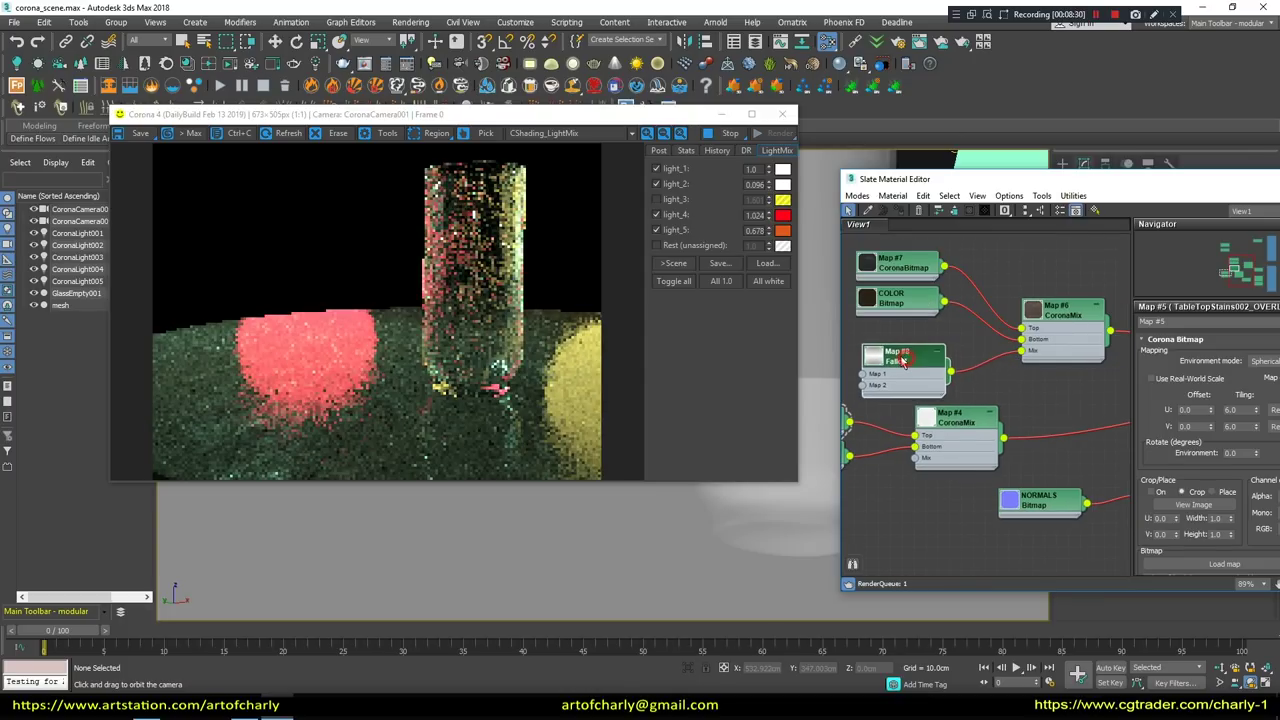
pyautogui.doubleClick(903, 362)
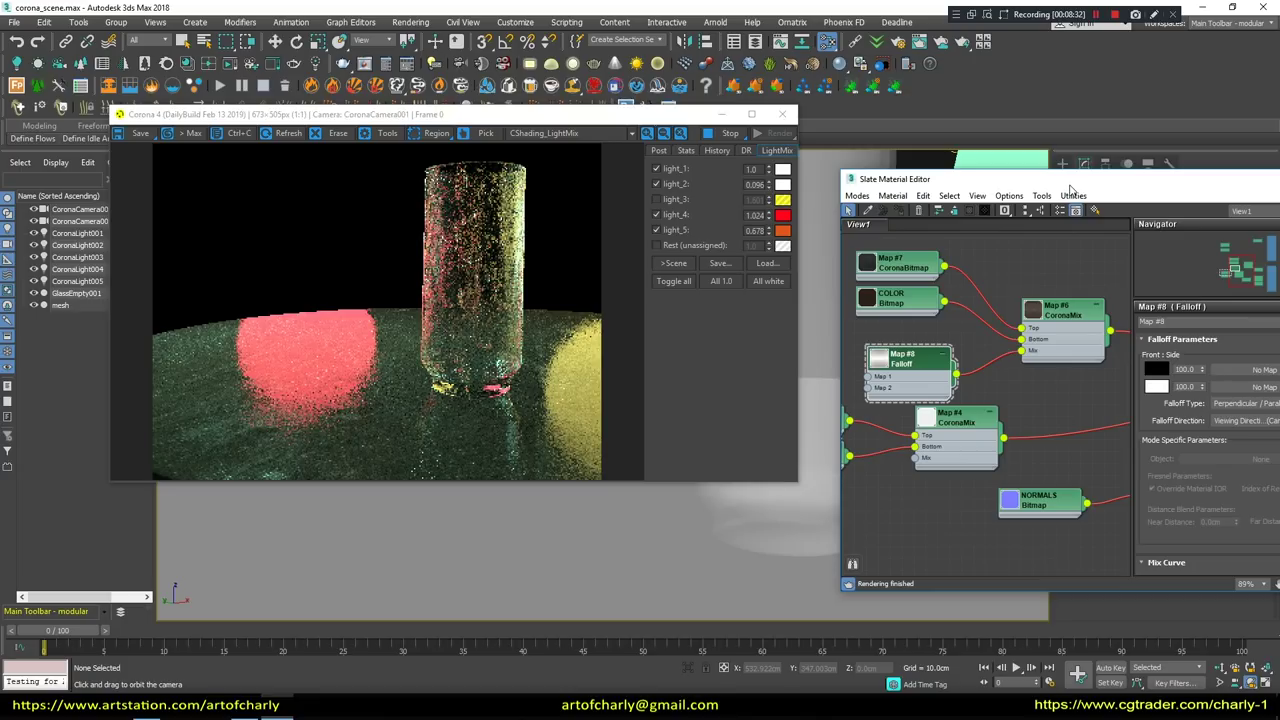
pyautogui.moveTo(1071, 190); pyautogui.dragTo(858, 197)
pyautogui.click(1041, 412)
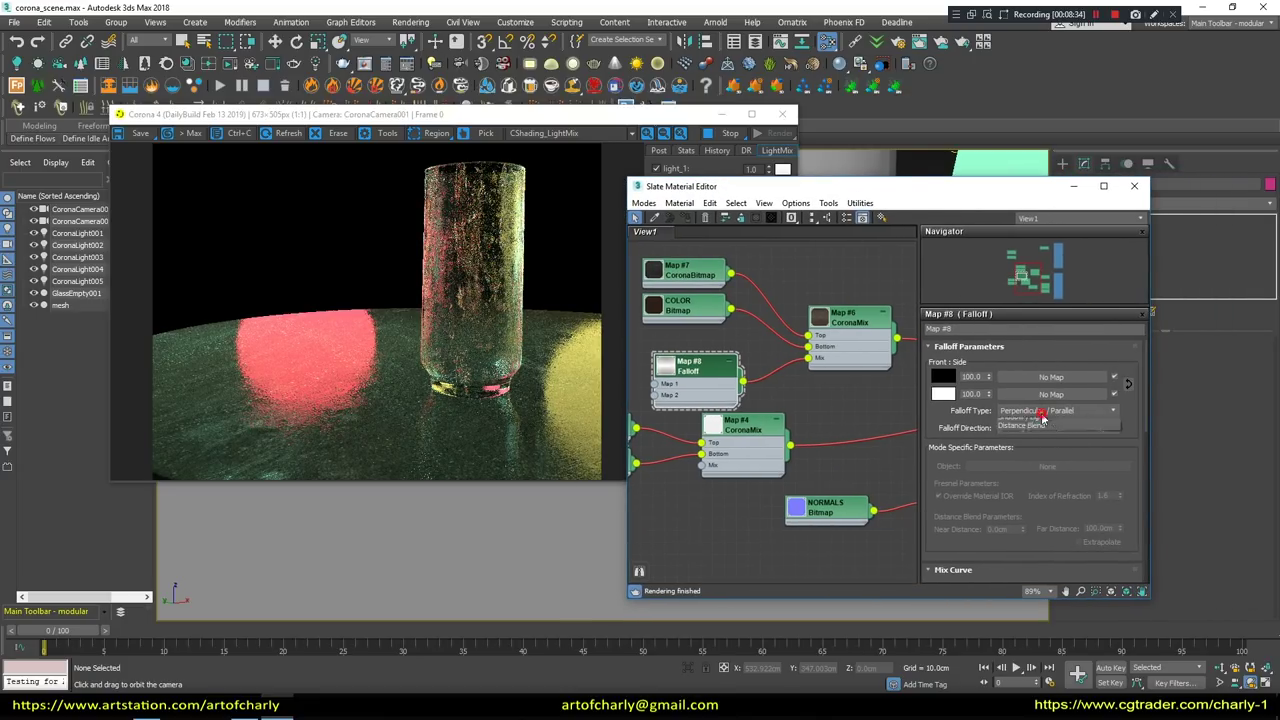
pyautogui.click(1022, 442)
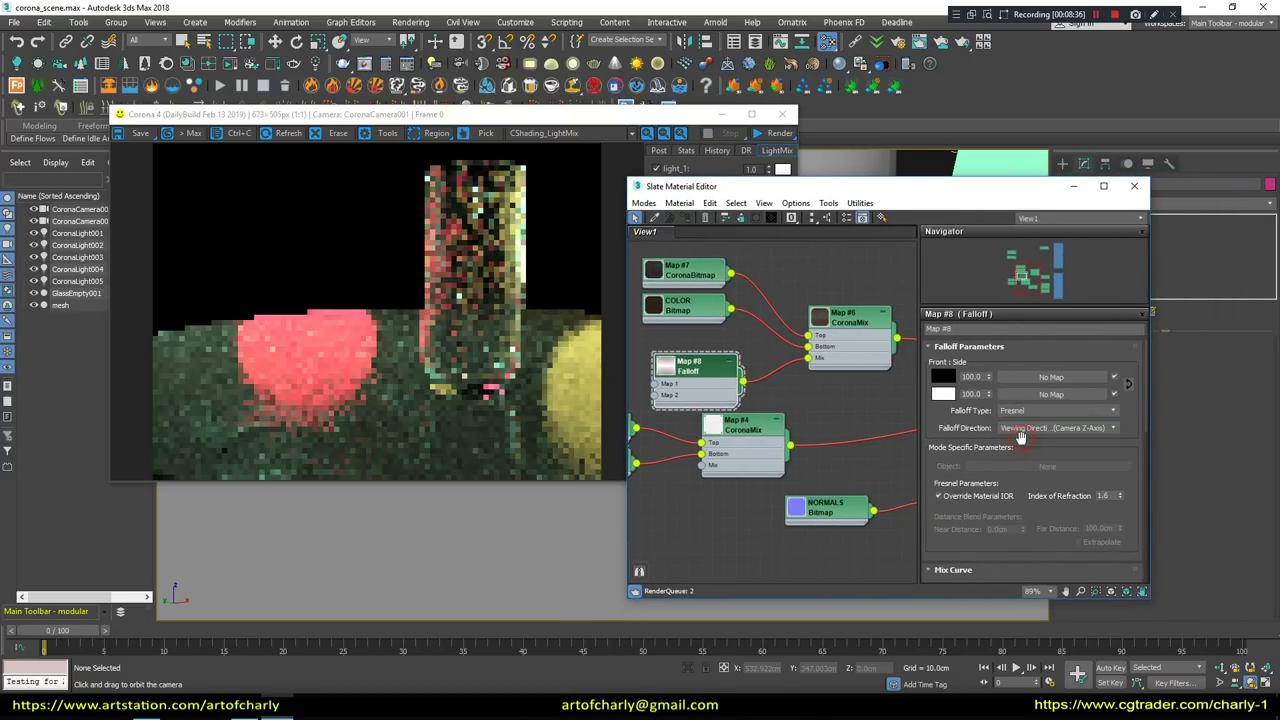
pyautogui.moveTo(860, 186); pyautogui.dragTo(974, 126)
# Step: Bend the Falloff mix curve downward and check the render around the glass and table
pyautogui.moveTo(630, 540); pyautogui.dragTo(621, 594)
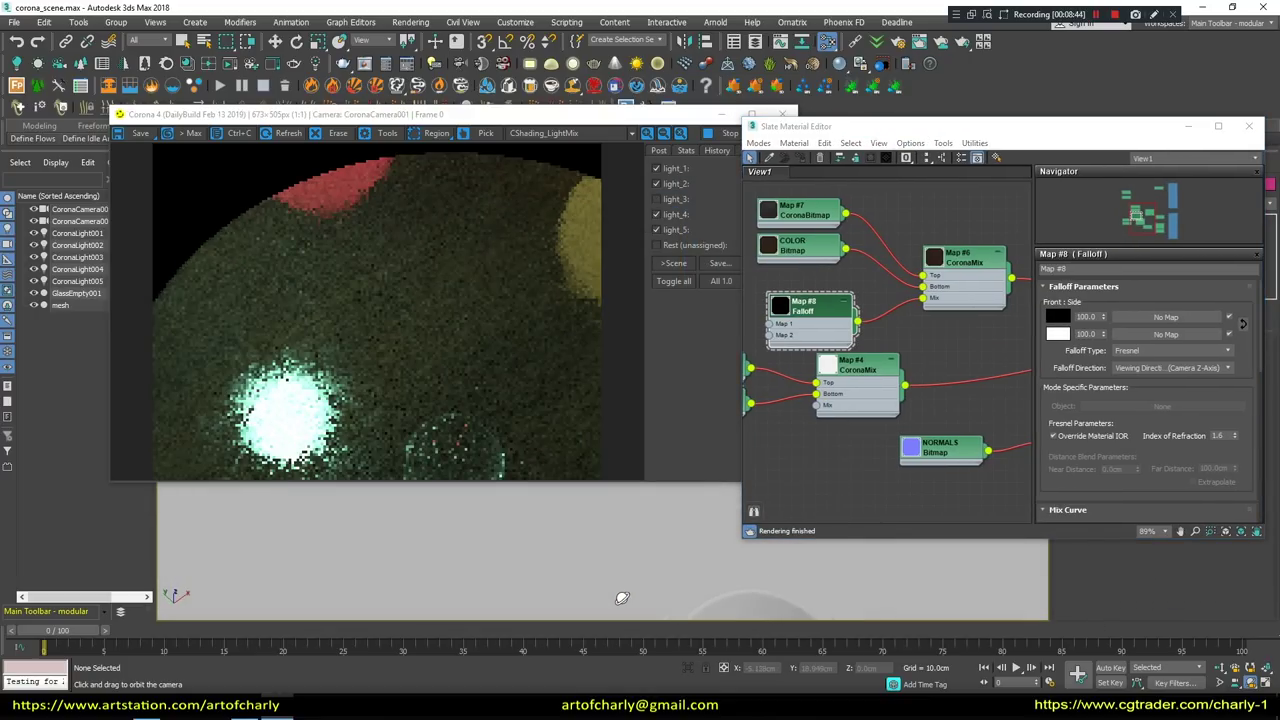
pyautogui.moveTo(514, 583); pyautogui.dragTo(514, 517)
pyautogui.moveTo(880, 126); pyautogui.dragTo(775, 120)
pyautogui.scroll(-5, 1005, 390)
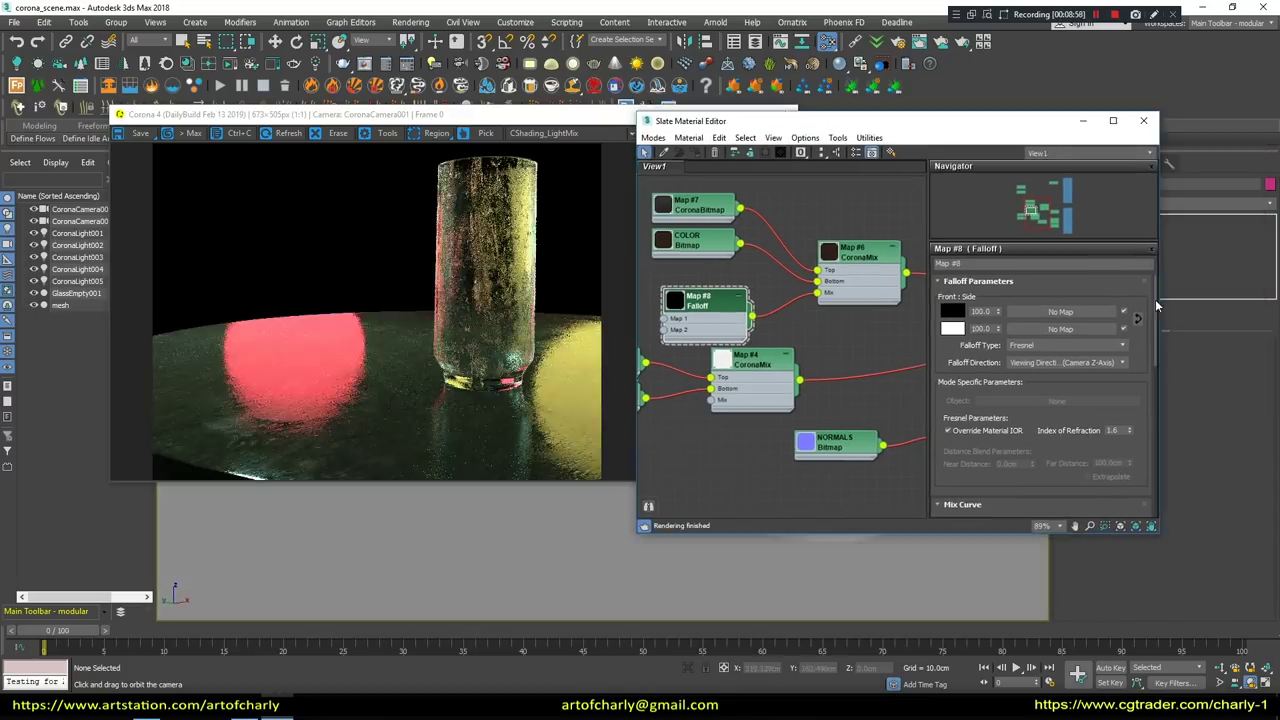
pyautogui.click(948, 326)
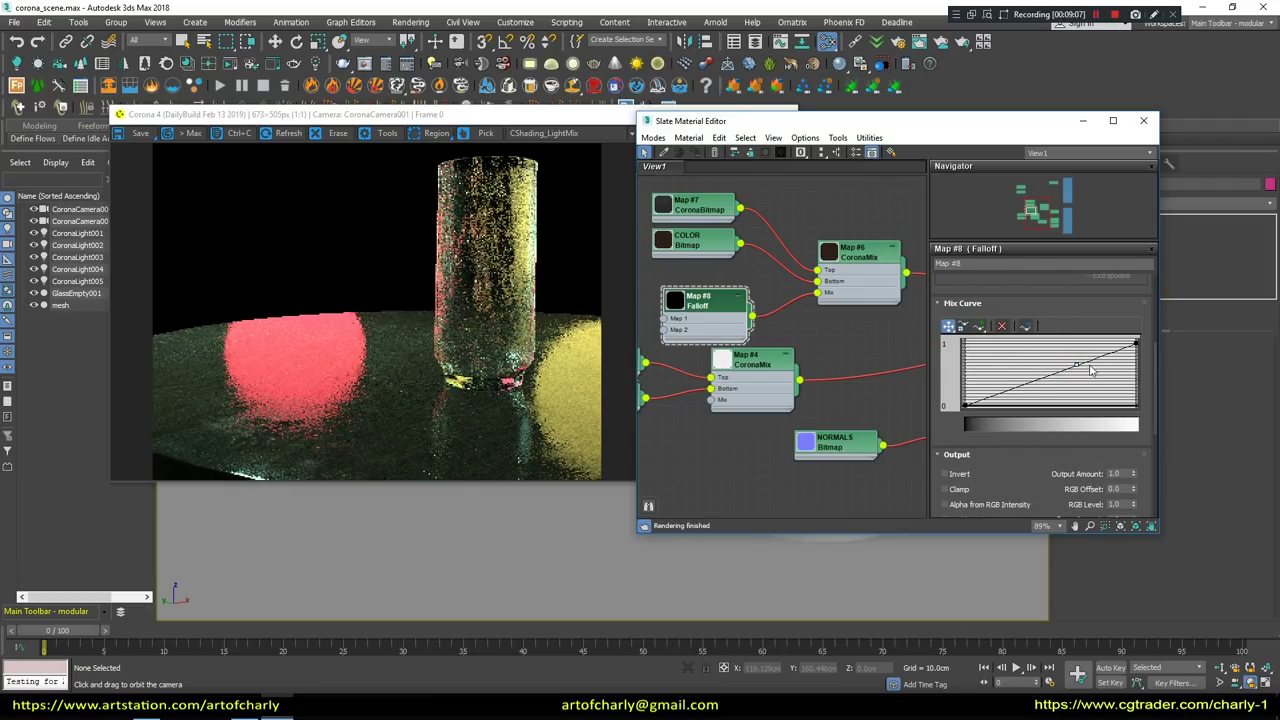
pyautogui.moveTo(1075, 363); pyautogui.dragTo(1097, 393)
pyautogui.click(657, 215)
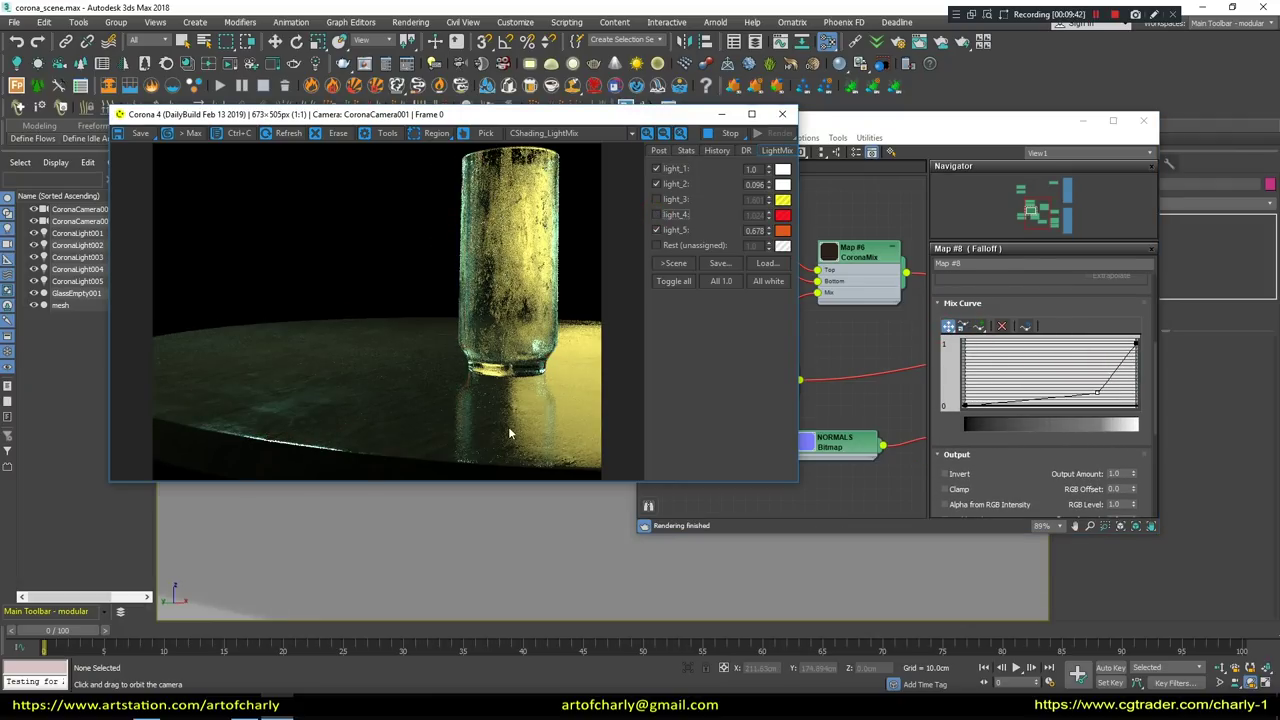
pyautogui.moveTo(521, 530); pyautogui.dragTo(521, 611)
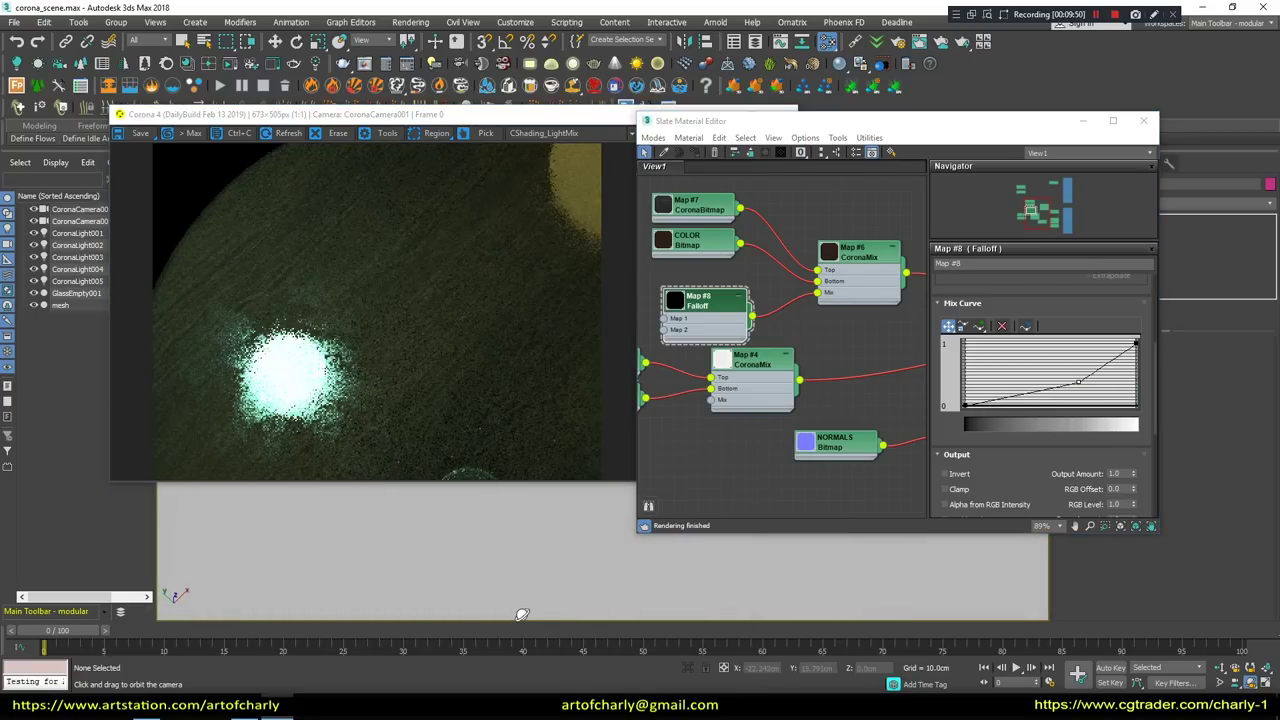
pyautogui.hotkey('ctrl', 'z')
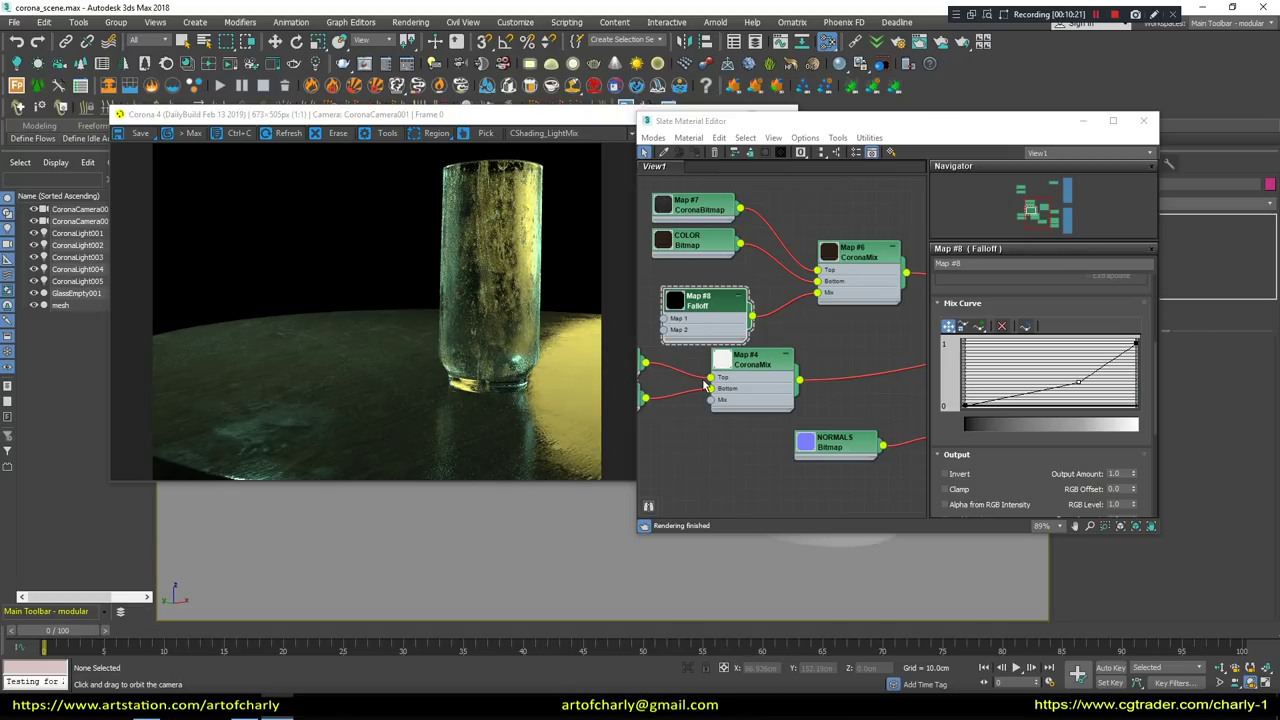
pyautogui.moveTo(867, 393)
pyautogui.mouseDown(button='middle')
pyautogui.moveTo(735, 391)
pyautogui.moveTo(639, 343)
pyautogui.moveTo(773, 292)
pyautogui.mouseUp(button='middle')
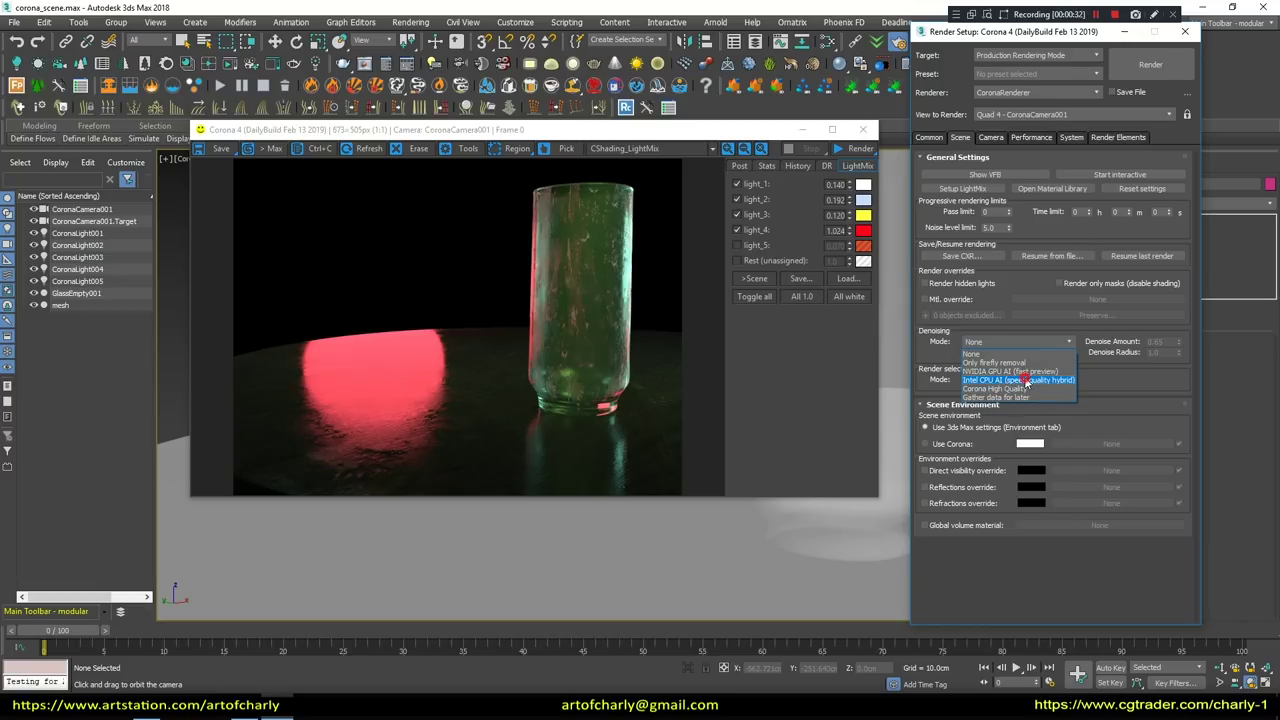
# Step: Render with Intel CPU AI denoising, then set denoising Mode back to None for comparison
pyautogui.click(1026, 380)
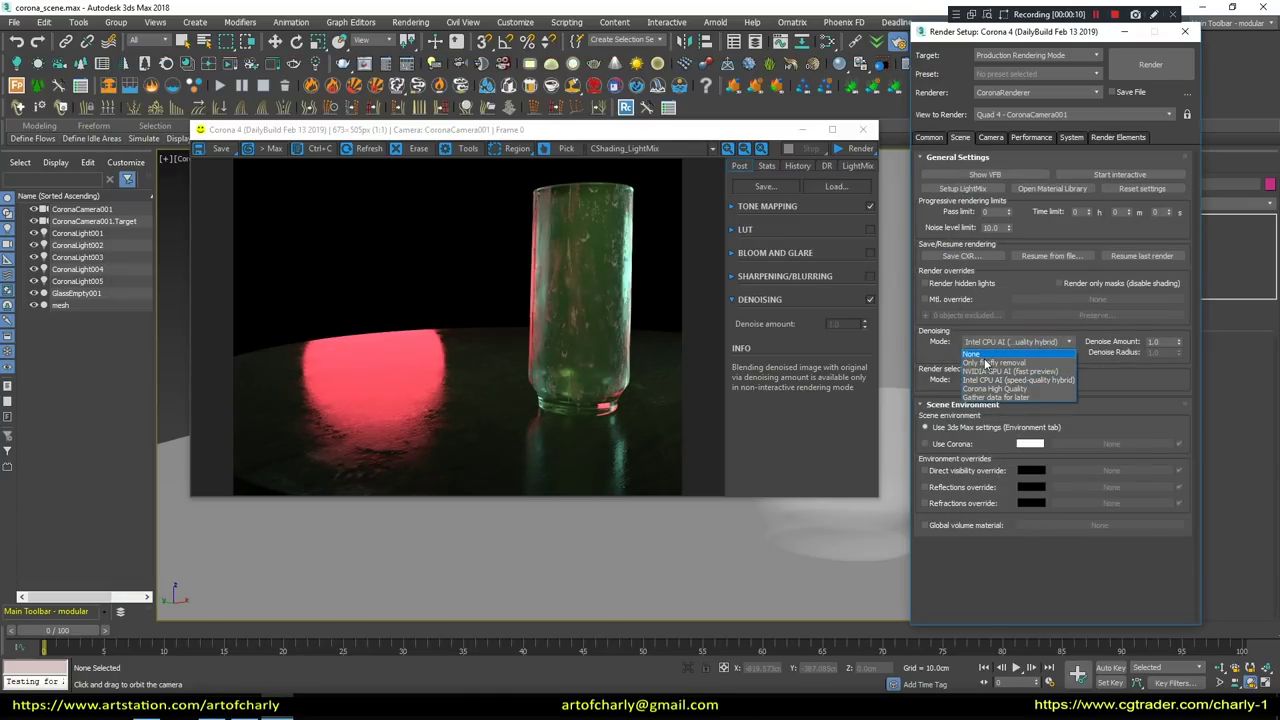
pyautogui.click(977, 359)
pyautogui.click(953, 185)
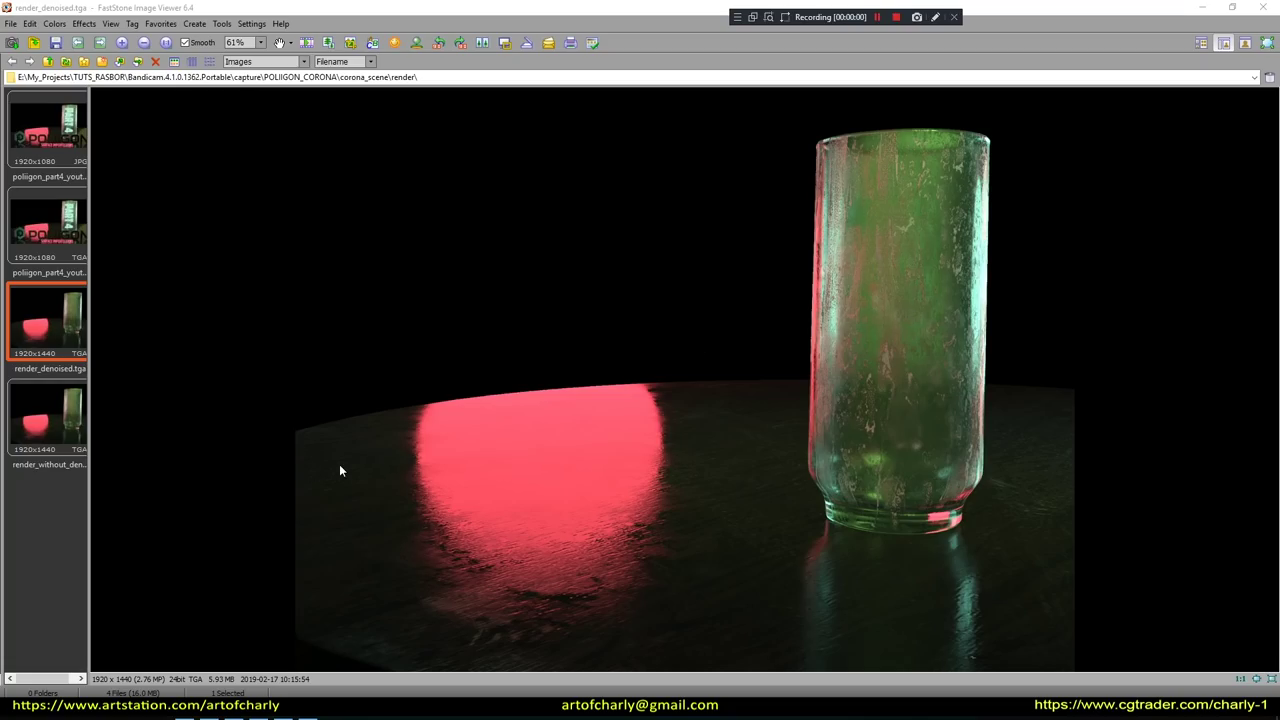
# Step: Select render_denoised and render_without_denoise together and compare them side by side
pyautogui.keyDown('ctrl'); pyautogui.click(47, 428); pyautogui.keyUp('ctrl')
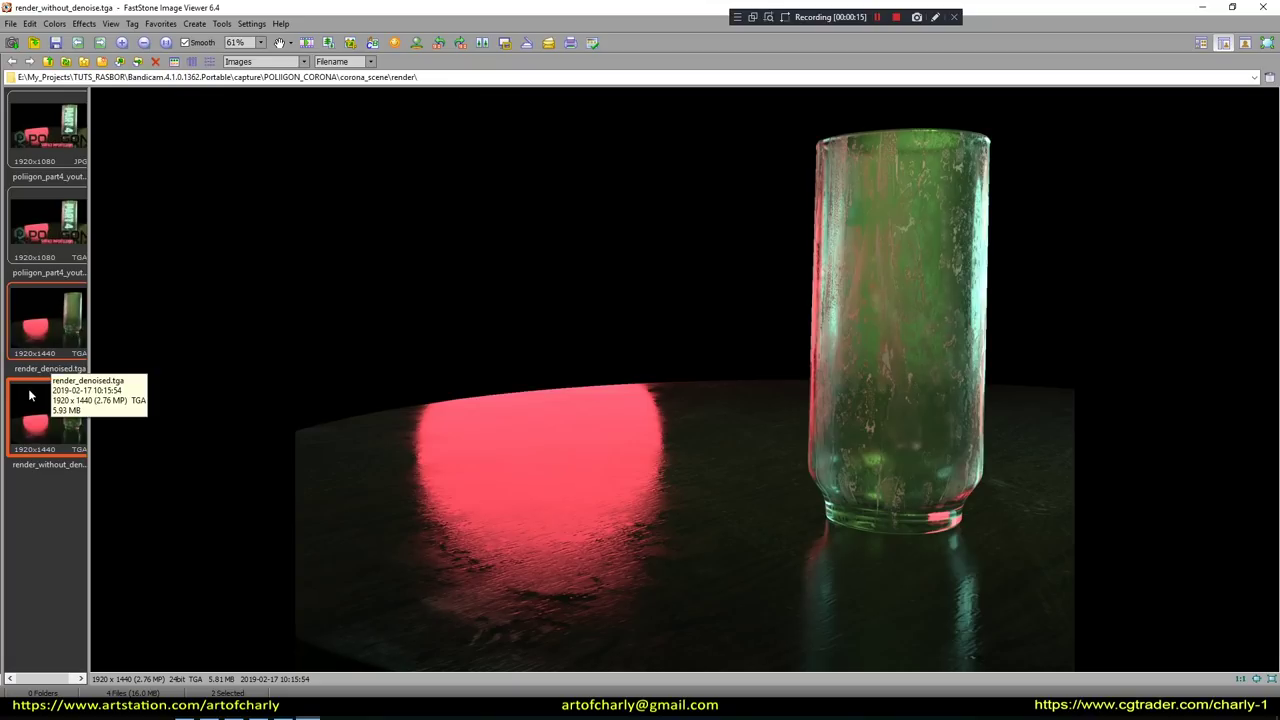
pyautogui.press('c')
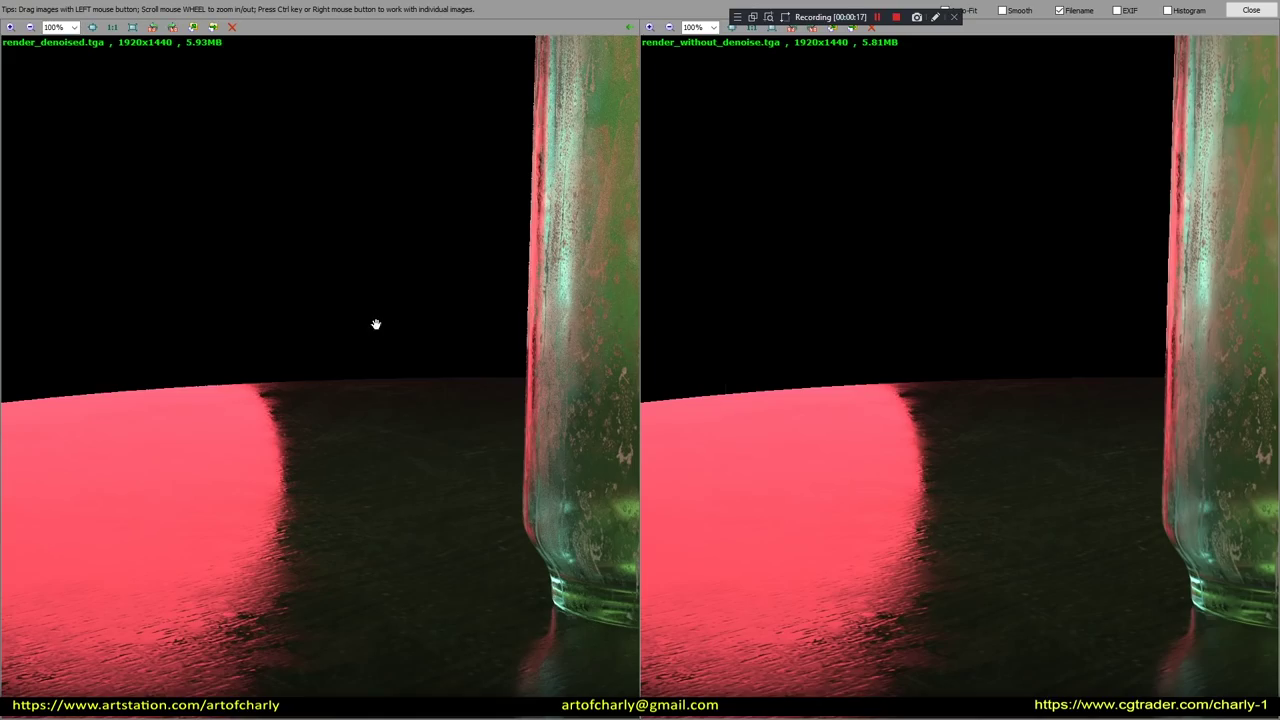
# Step: Zoom both comparison panes and pan across the glass and the red light spot
pyautogui.moveTo(386, 462); pyautogui.dragTo(247, 490)
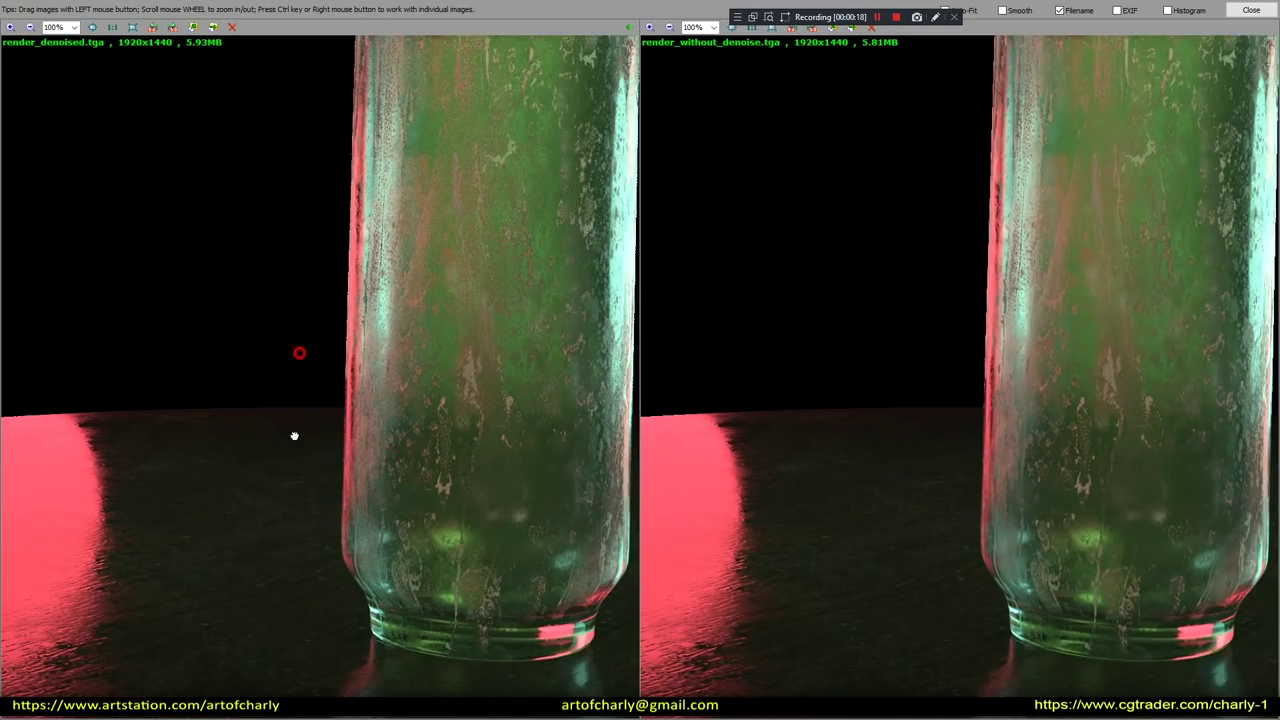
pyautogui.scroll(-2, 294, 436)
pyautogui.scroll(4, 440, 437)
pyautogui.scroll(2, 433, 427)
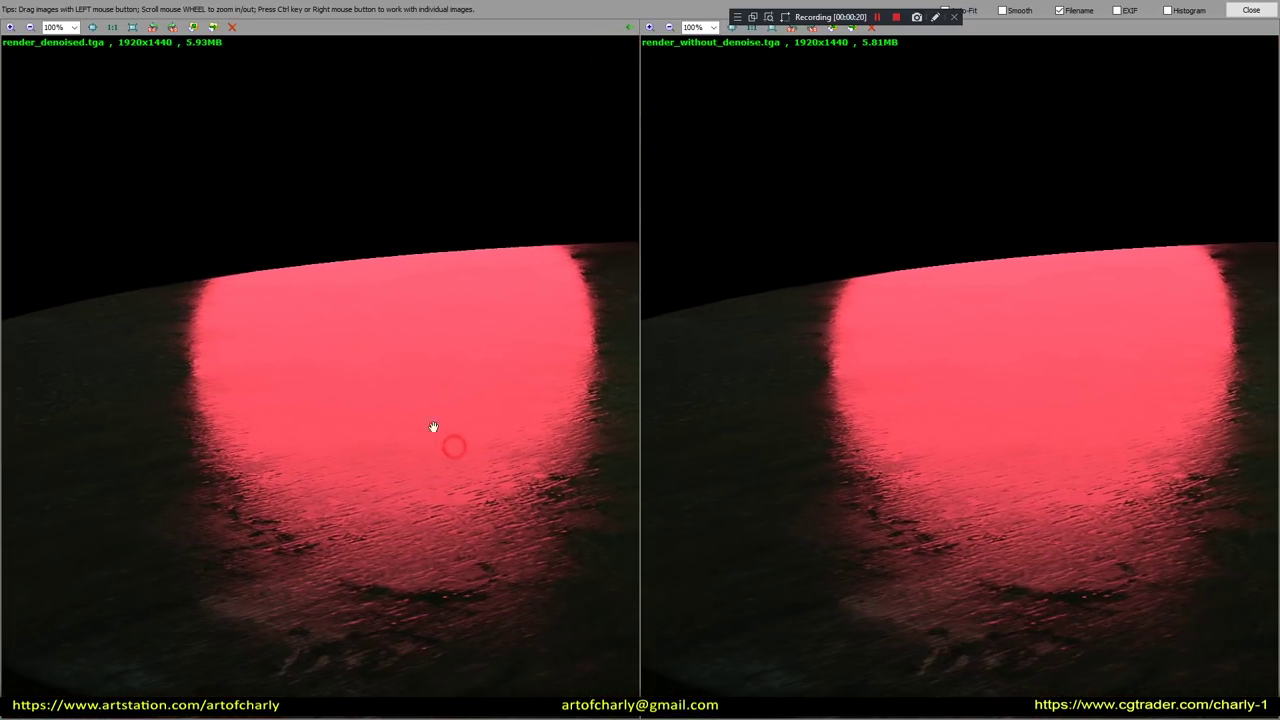
pyautogui.moveTo(433, 427); pyautogui.dragTo(231, 357)
pyautogui.moveTo(397, 329)
pyautogui.mouseDown()
pyautogui.moveTo(368, 361)
pyautogui.moveTo(294, 246)
pyautogui.moveTo(497, 306)
pyautogui.moveTo(349, 314)
pyautogui.moveTo(444, 263)
pyautogui.moveTo(403, 431)
pyautogui.moveTo(514, 406)
pyautogui.mouseUp()
pyautogui.scroll(-2, 271, 577)
pyautogui.scroll(-1, 224, 549)
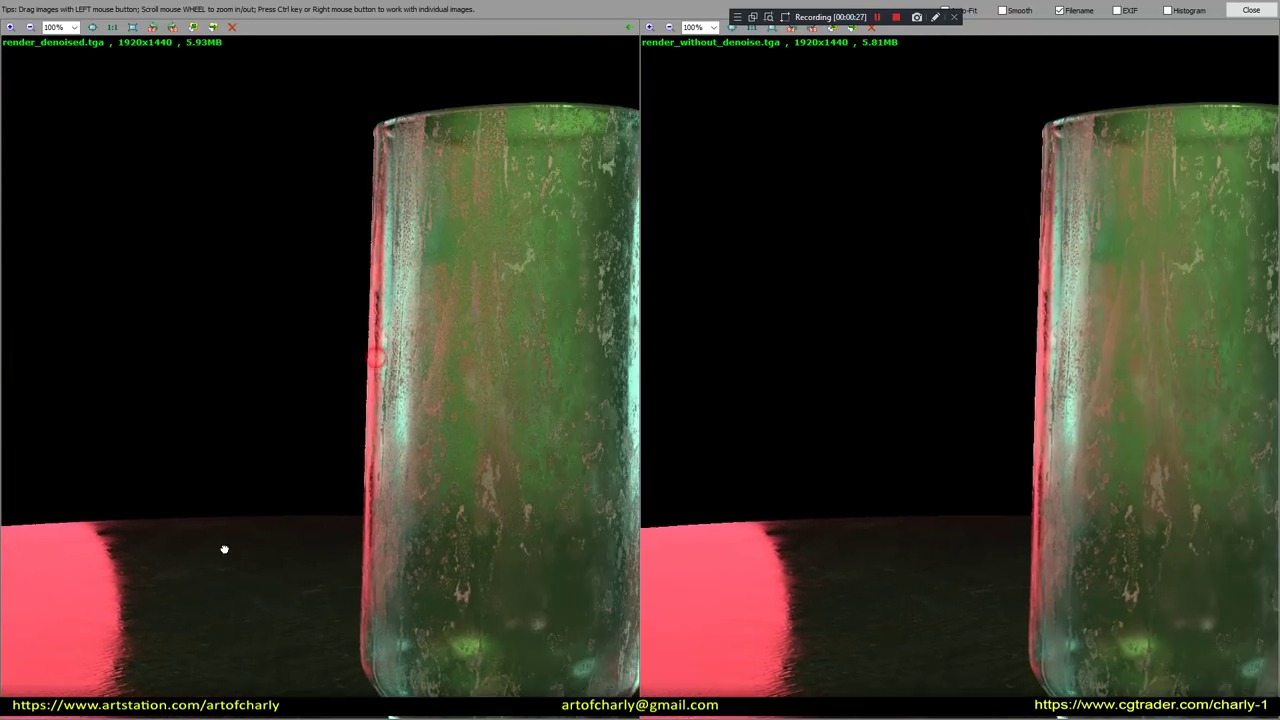
pyautogui.scroll(1, 463, 277)
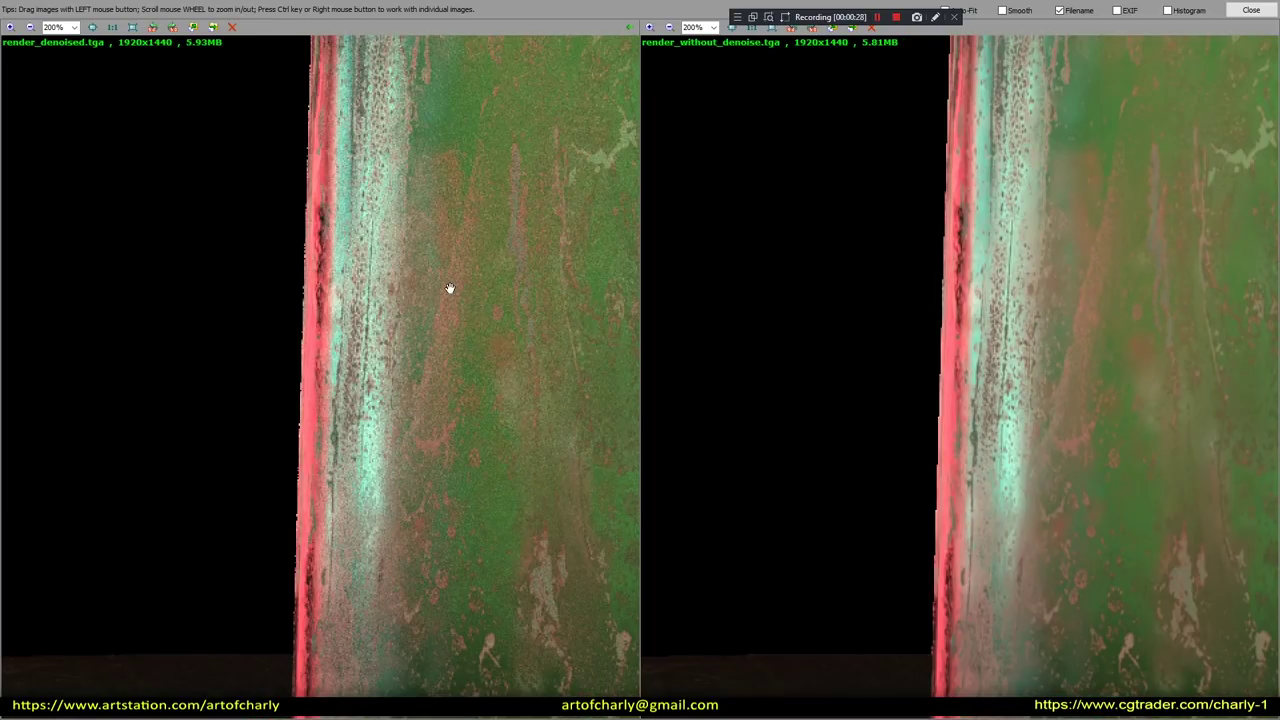
# Step: Pan the magnified panes over the glass's rim, right edge, body and base
pyautogui.moveTo(445, 274)
pyautogui.mouseDown()
pyautogui.moveTo(371, 191)
pyautogui.moveTo(291, 371)
pyautogui.moveTo(291, 349)
pyautogui.mouseUp()
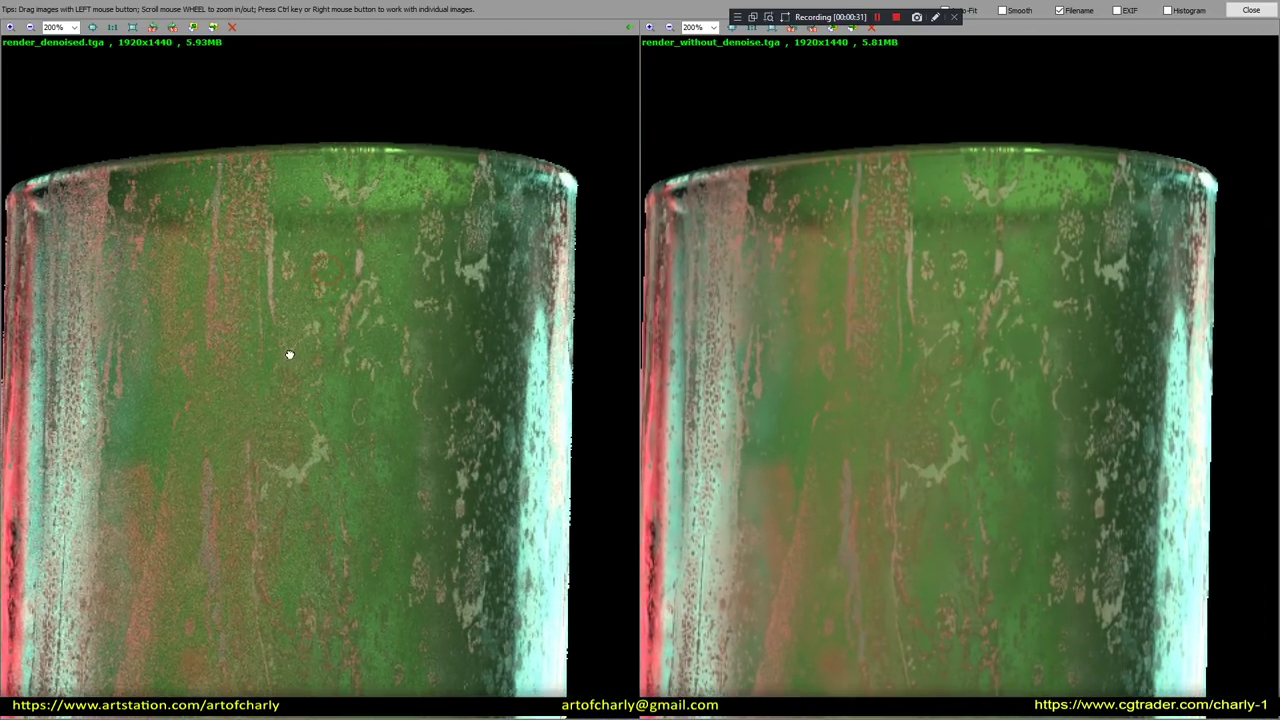
pyautogui.moveTo(418, 274); pyautogui.dragTo(214, 346)
pyautogui.scroll(-1, 380, 360)
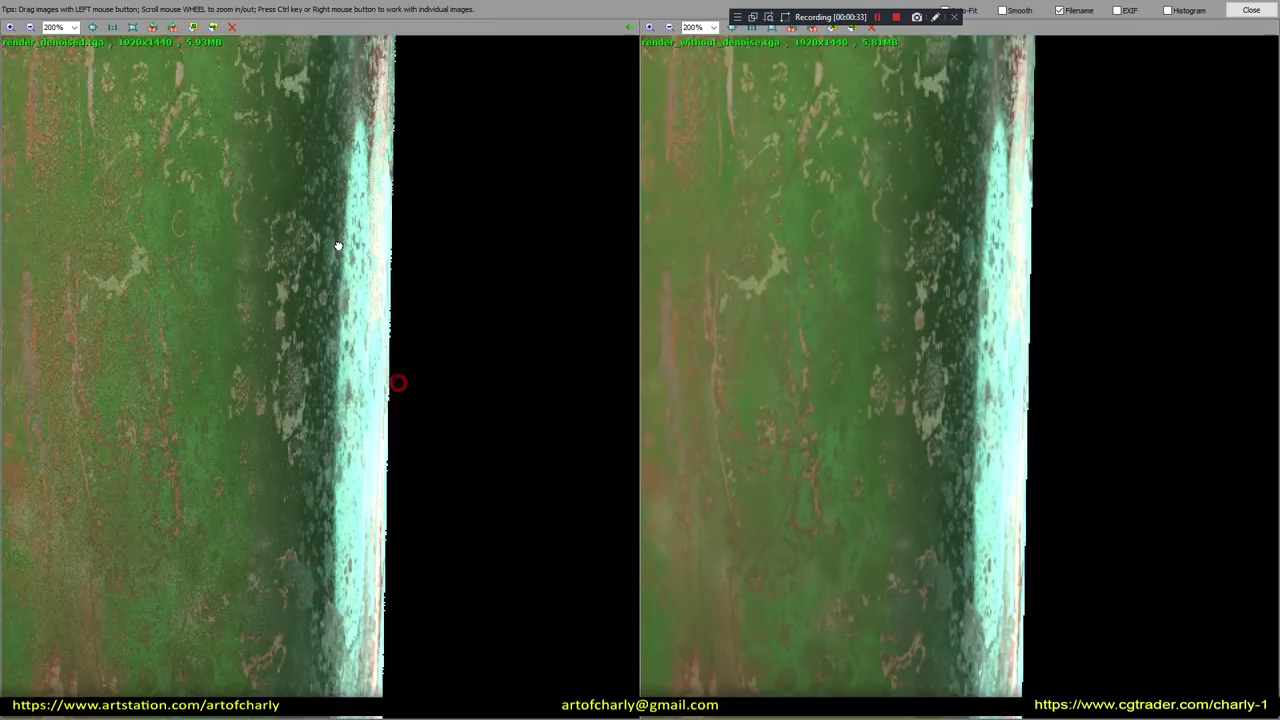
pyautogui.scroll(-3, 381, 347)
pyautogui.scroll(2, 491, 423)
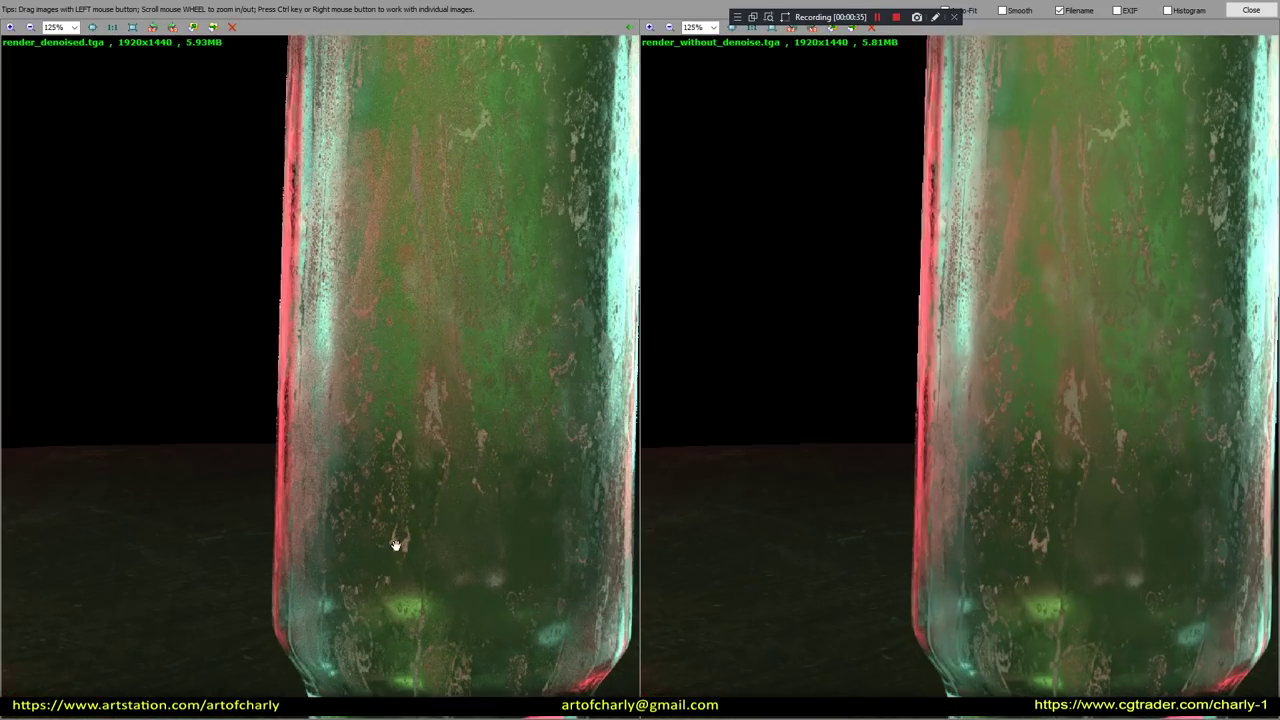
pyautogui.moveTo(380, 398)
pyautogui.mouseDown()
pyautogui.moveTo(337, 357)
pyautogui.moveTo(485, 510)
pyautogui.mouseUp()
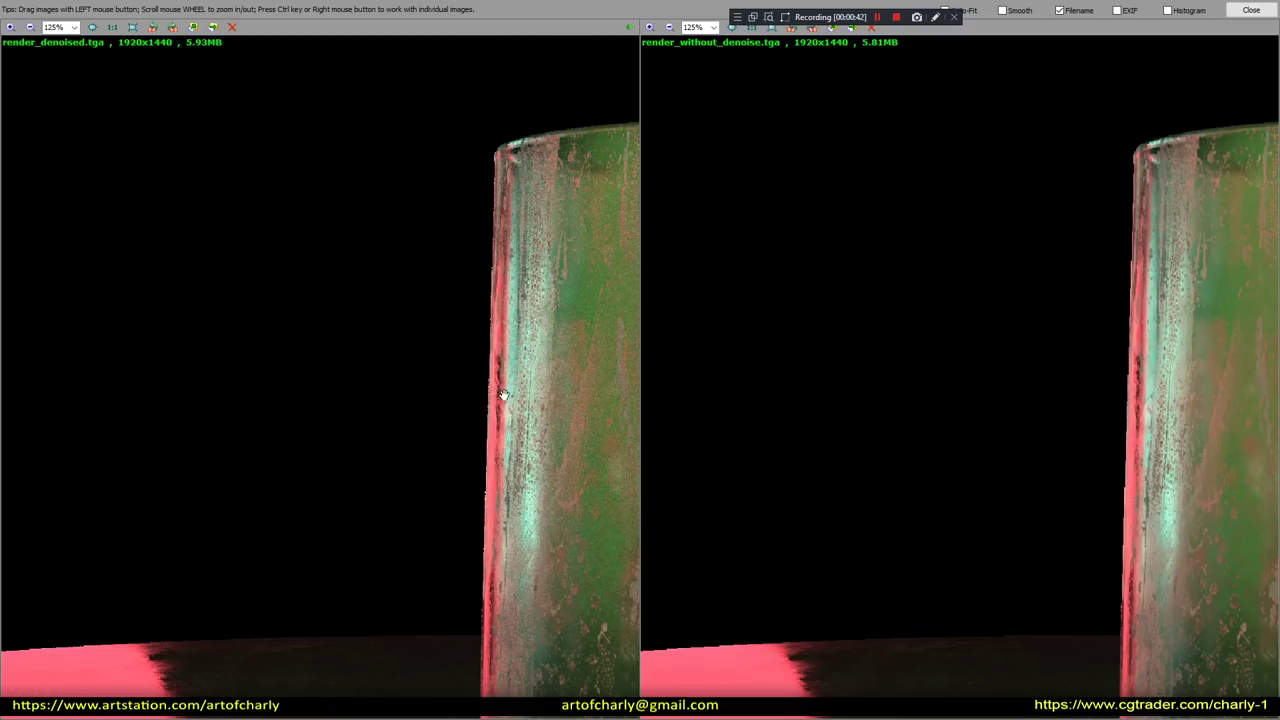
pyautogui.moveTo(511, 387); pyautogui.dragTo(306, 312)
pyautogui.moveTo(468, 409); pyautogui.dragTo(371, 323)
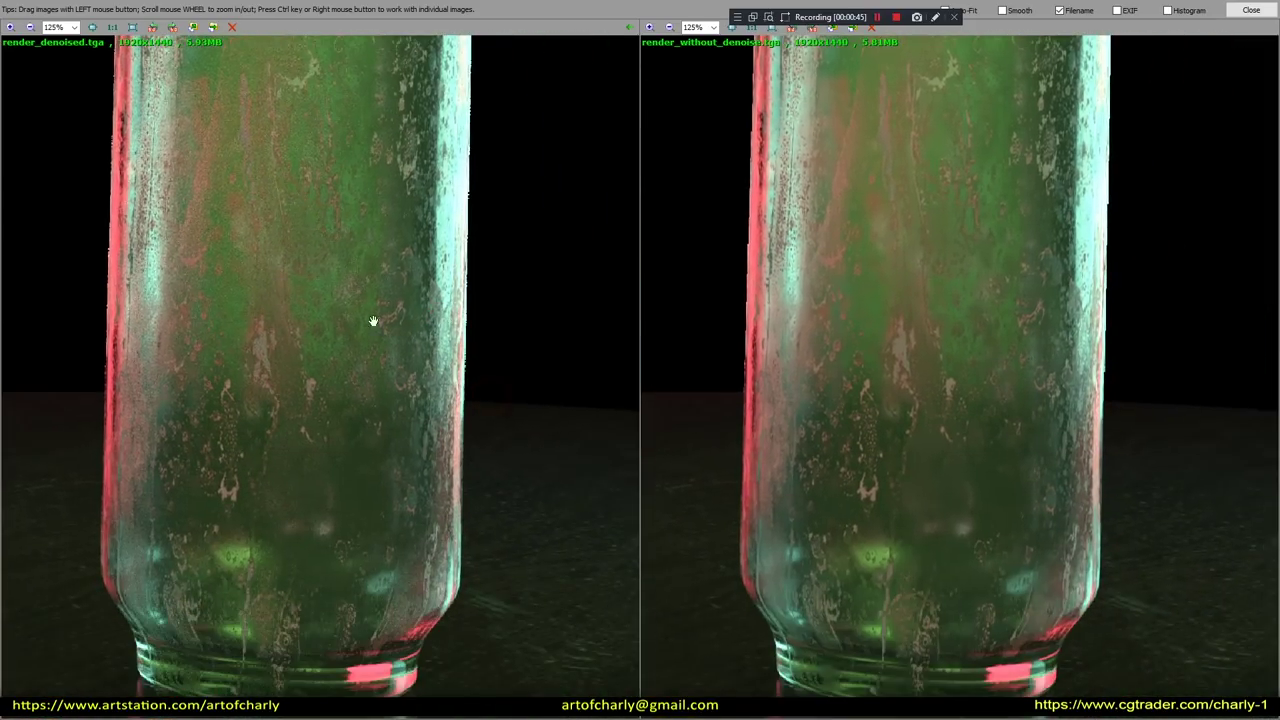
pyautogui.moveTo(188, 354); pyautogui.dragTo(334, 387)
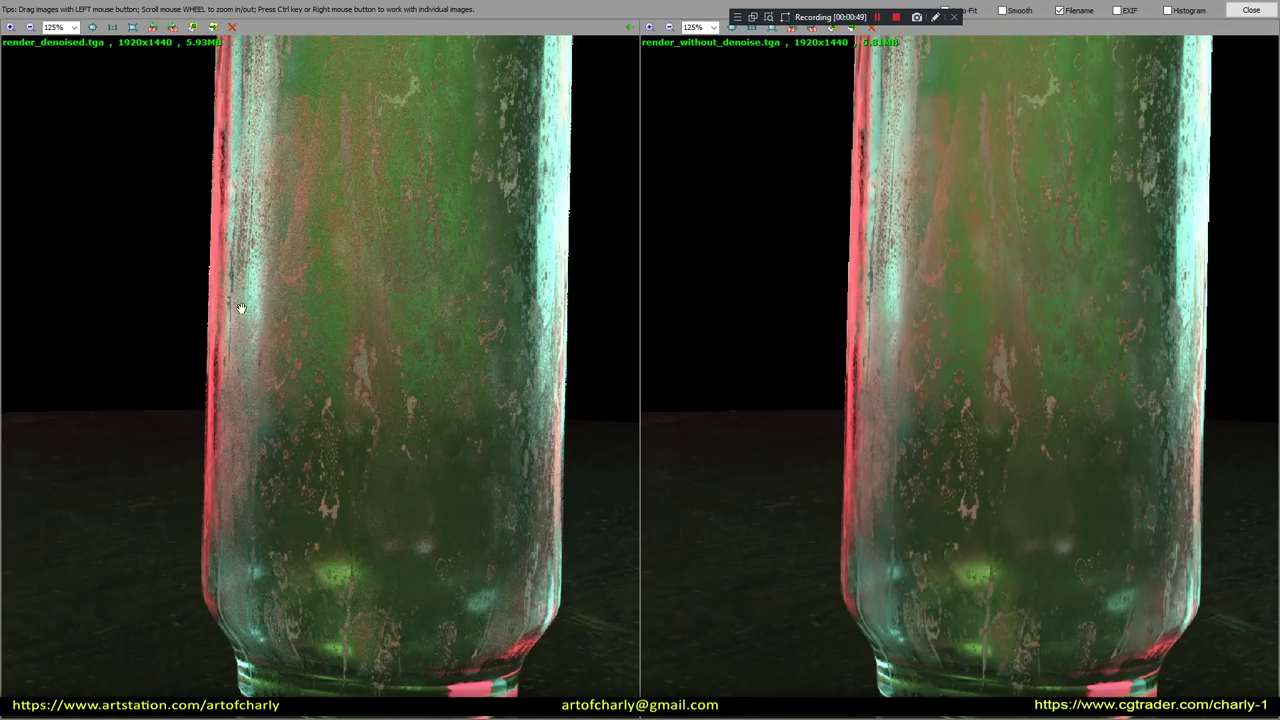
pyautogui.moveTo(240, 308); pyautogui.dragTo(425, 275)
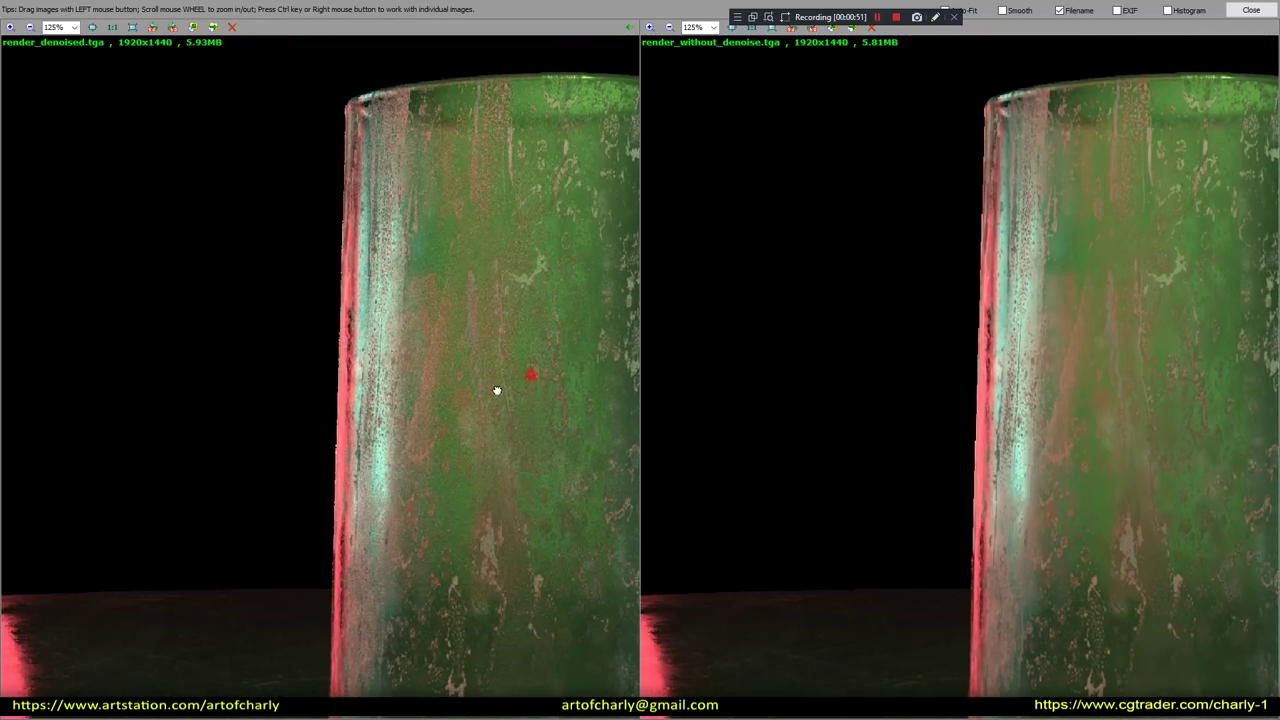
pyautogui.moveTo(497, 390); pyautogui.dragTo(281, 372)
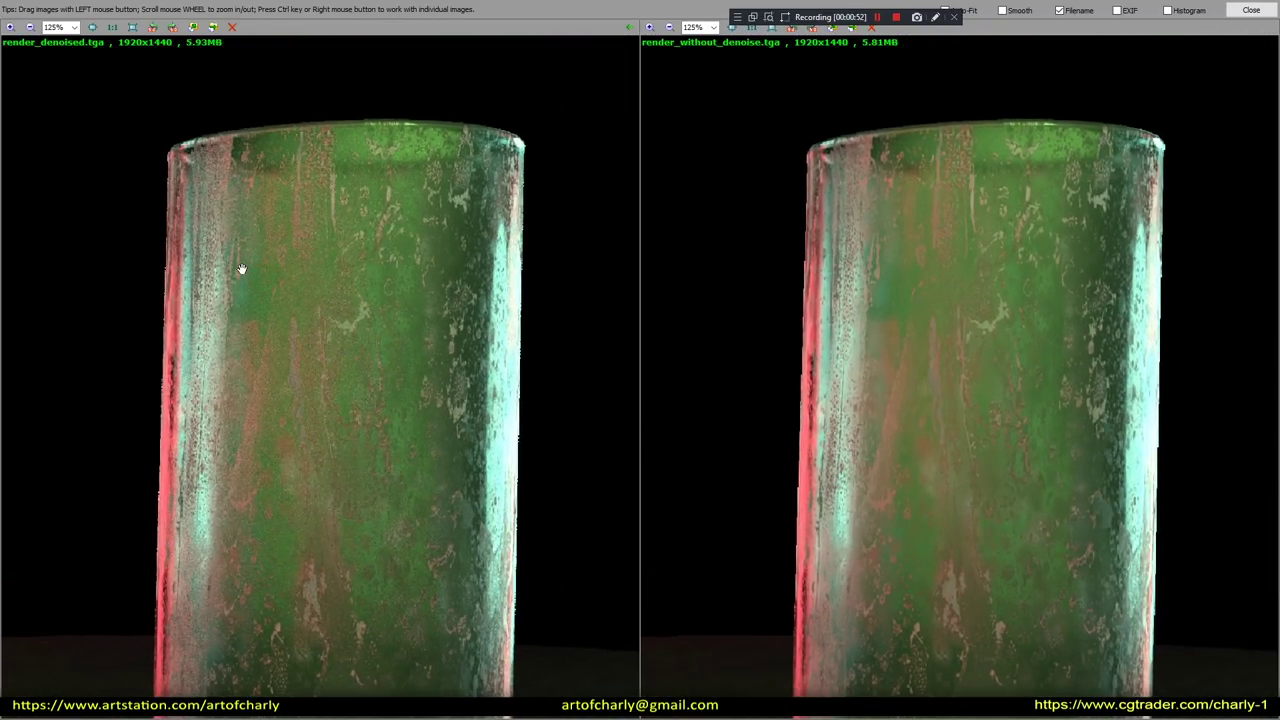
pyautogui.scroll(1, 240, 271)
pyautogui.scroll(1, 240, 271)
pyautogui.moveTo(240, 271); pyautogui.dragTo(255, 390)
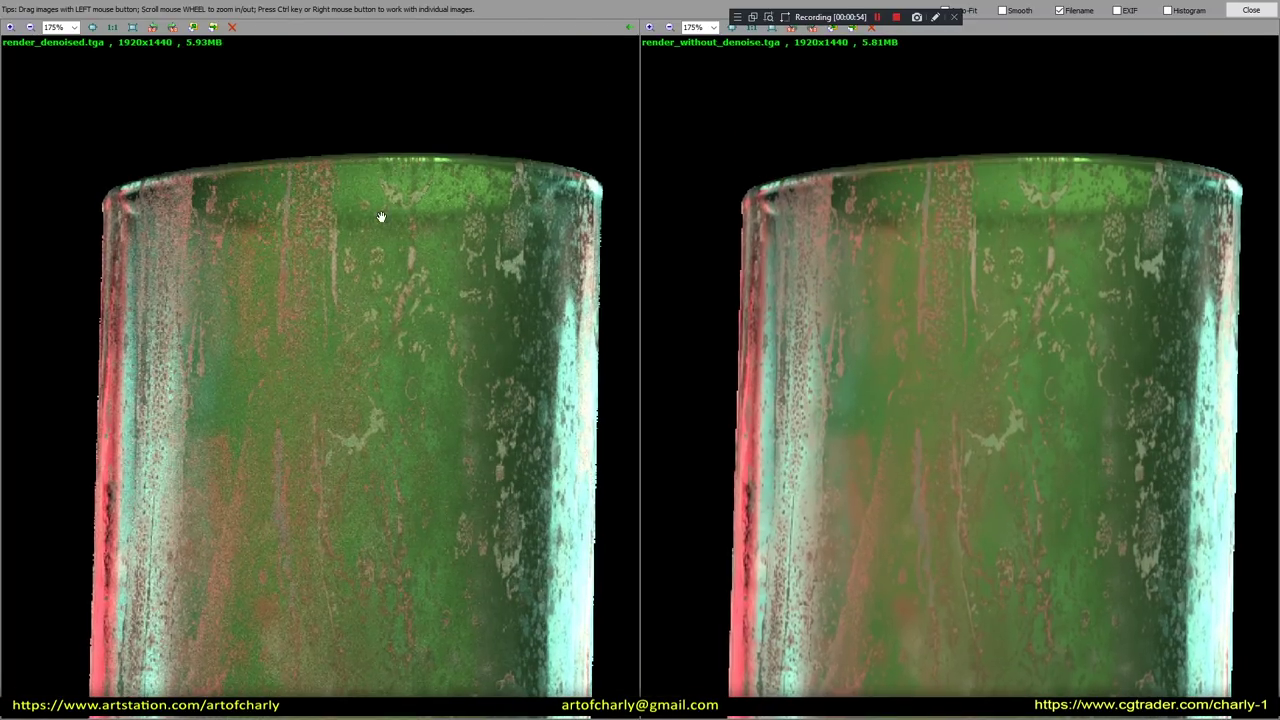
pyautogui.moveTo(950, 340); pyautogui.dragTo(929, 286)
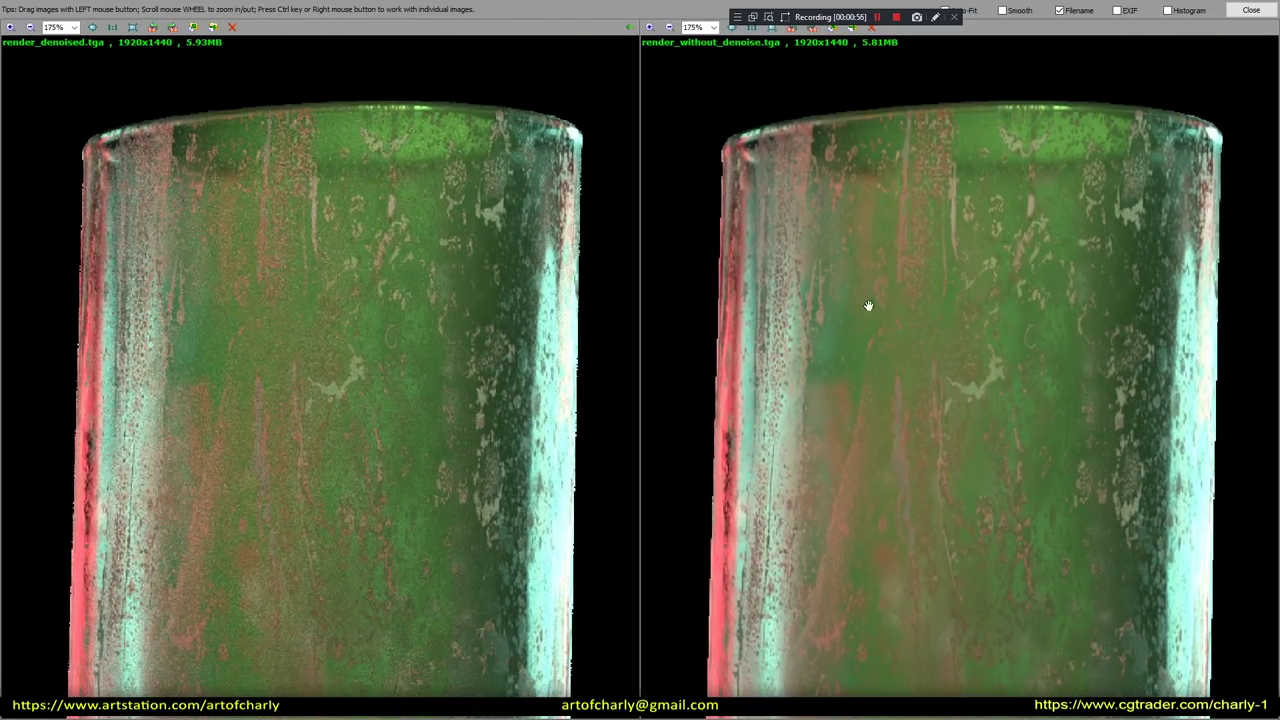